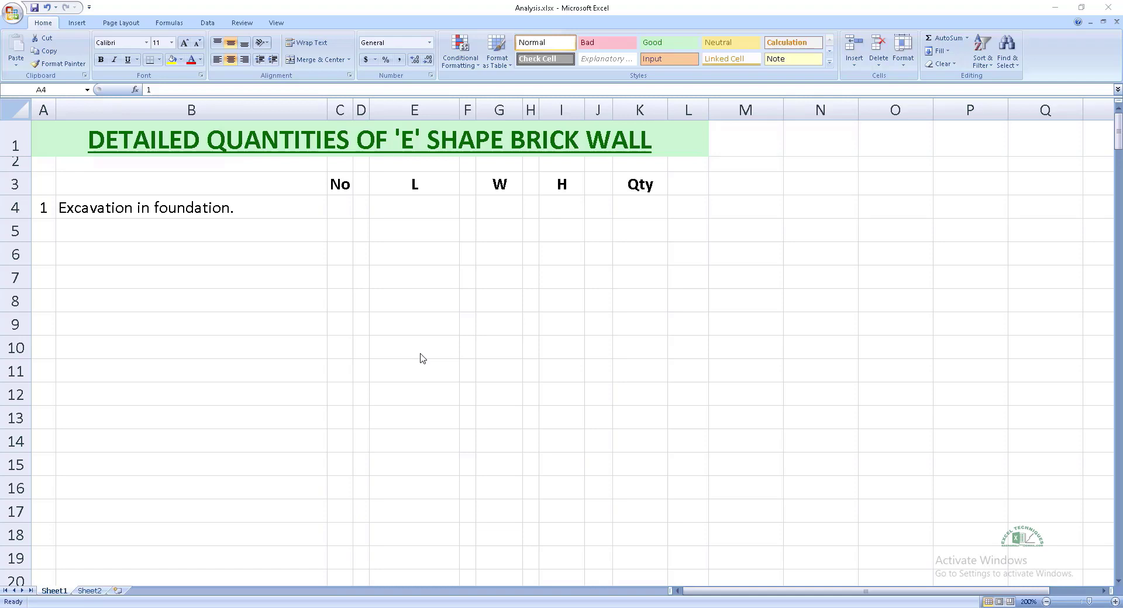
- Switch to AutoCAD and examine the E-shape wall plan, the wall cross-section and the foundation detail with its wall numbers and widths
{"action": "key", "text": "alt+Tab"}
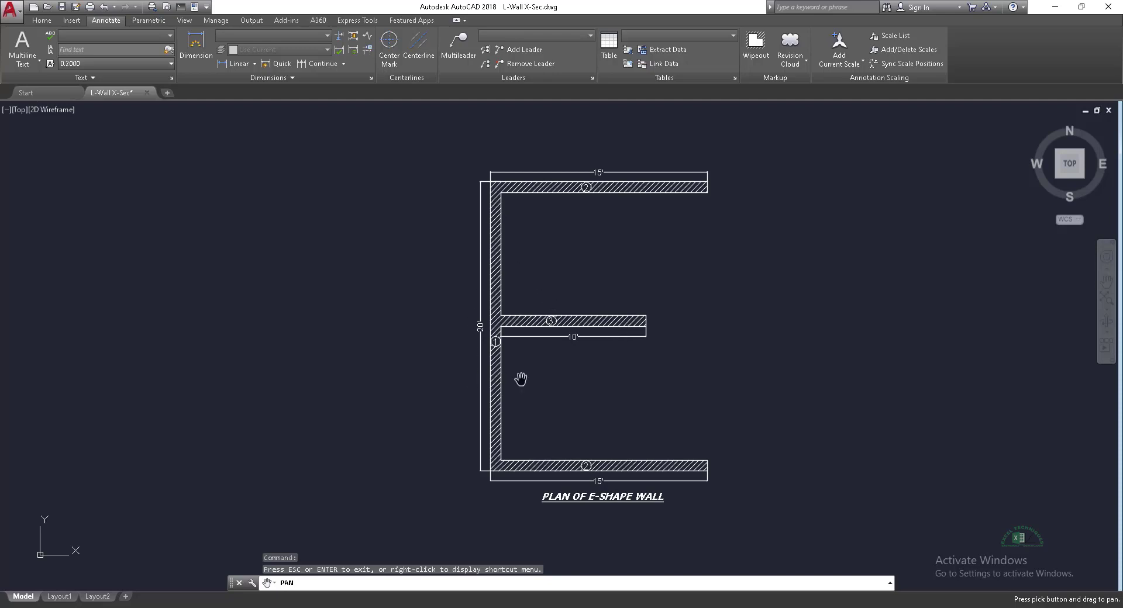
{"action": "left_click_drag", "start_coordinate": [534, 377], "coordinate": [534, 376]}
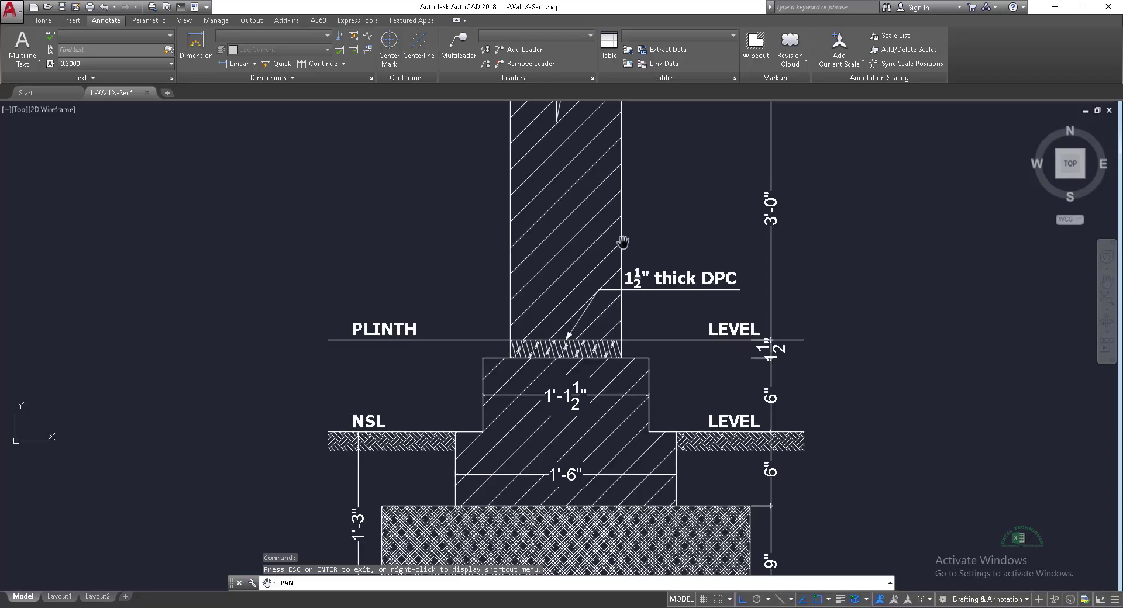
{"action": "scroll", "coordinate": [620, 246], "scroll_direction": "down", "scroll_amount": 4}
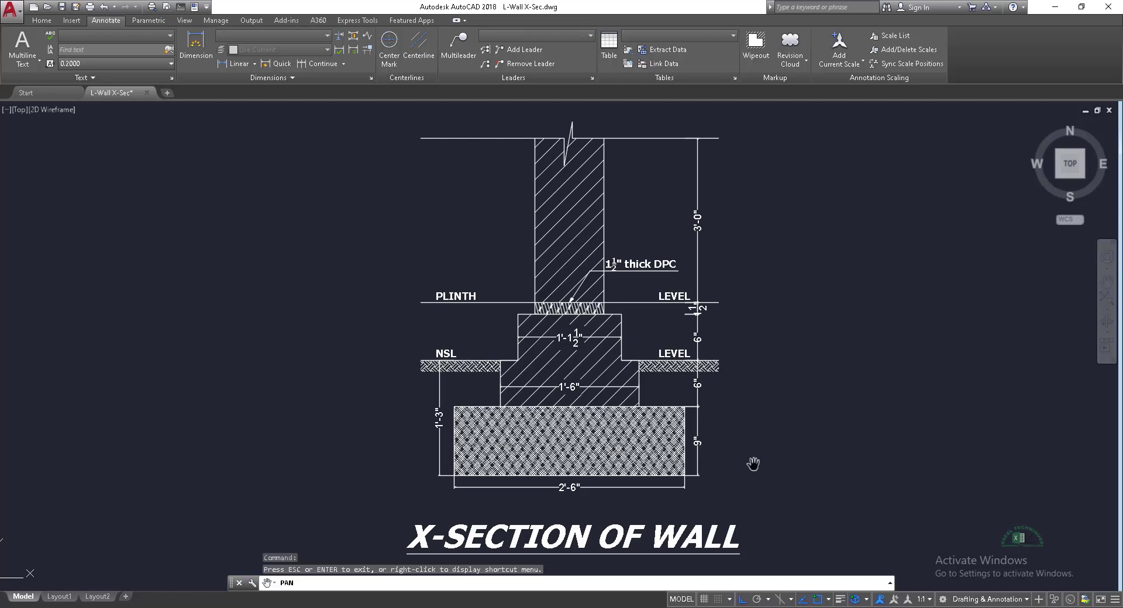
{"action": "left_click_drag", "start_coordinate": [758, 384], "coordinate": [758, 391]}
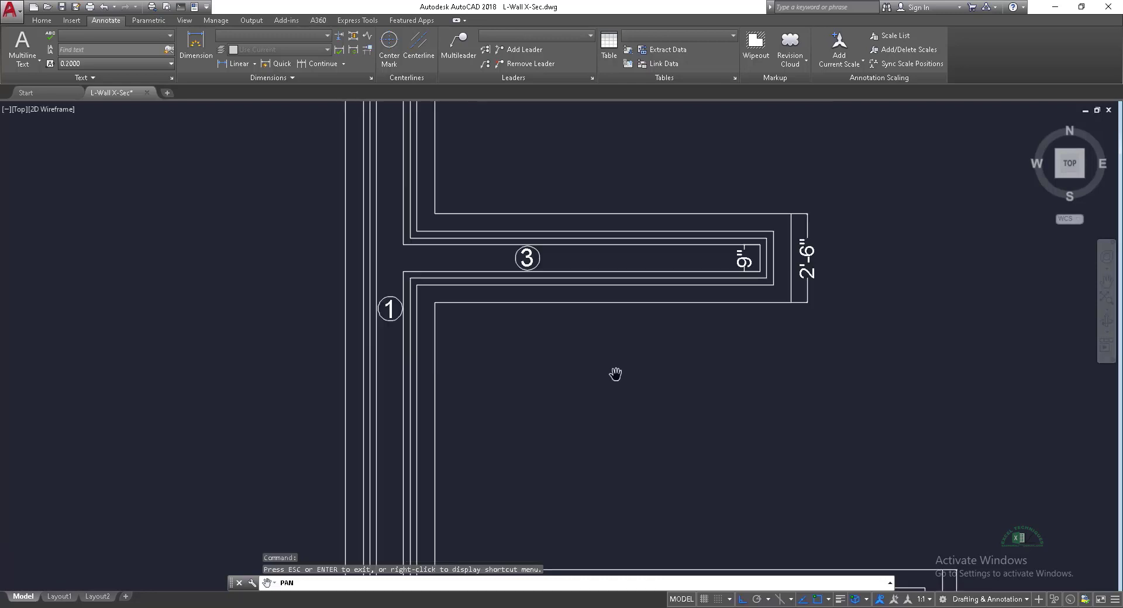
{"action": "scroll", "coordinate": [614, 376], "scroll_direction": "down", "scroll_amount": 2}
{"action": "left_click_drag", "start_coordinate": [614, 376], "coordinate": [618, 396]}
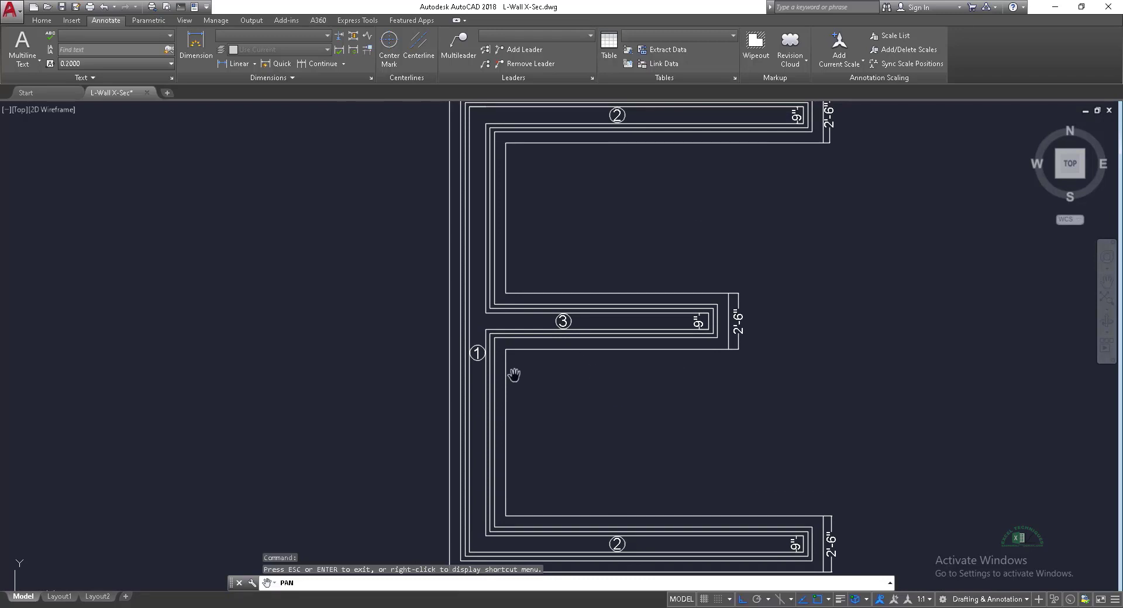
{"action": "left_click_drag", "start_coordinate": [514, 376], "coordinate": [528, 373]}
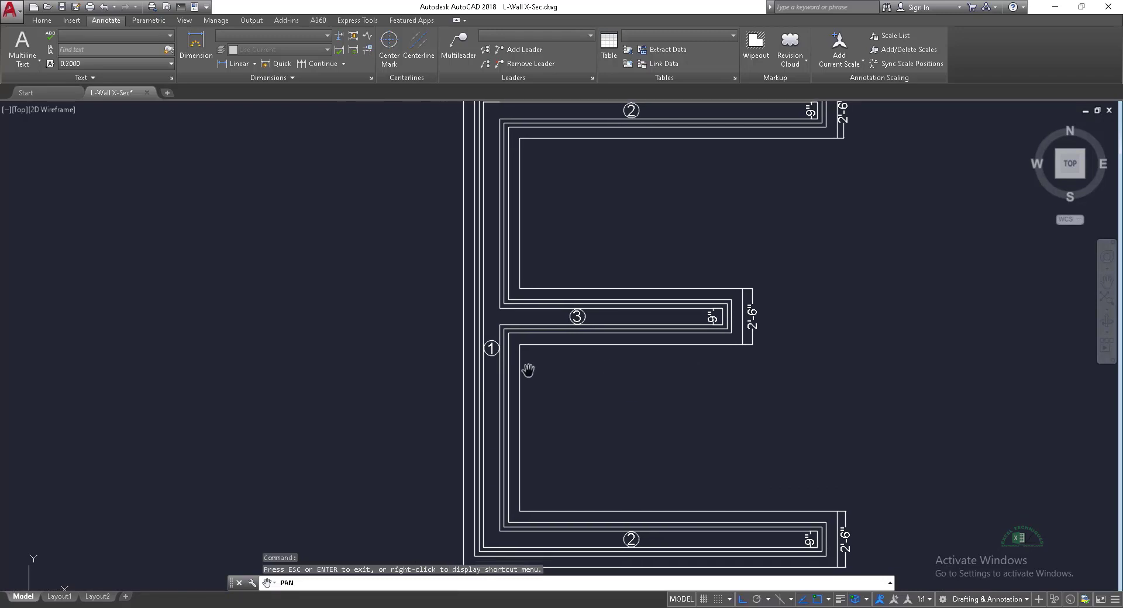
{"action": "mouse_move", "coordinate": [561, 399]}
{"action": "left_mouse_down"}
{"action": "mouse_move", "coordinate": [557, 359]}
{"action": "mouse_move", "coordinate": [559, 413]}
{"action": "mouse_move", "coordinate": [570, 351]}
{"action": "left_mouse_up"}
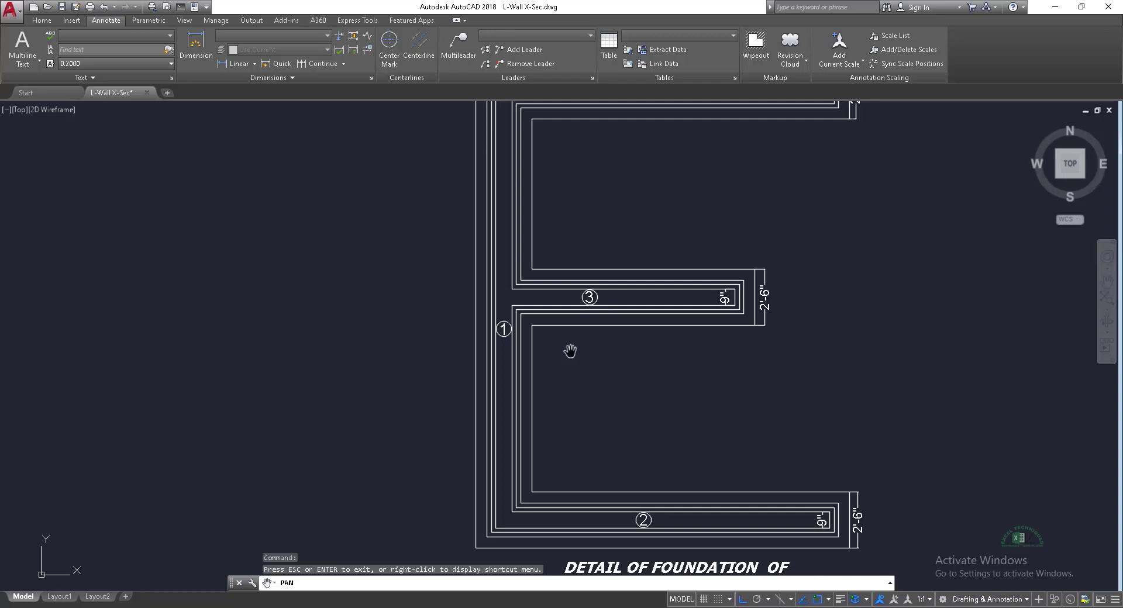
{"action": "left_click_drag", "start_coordinate": [569, 350], "coordinate": [563, 411]}
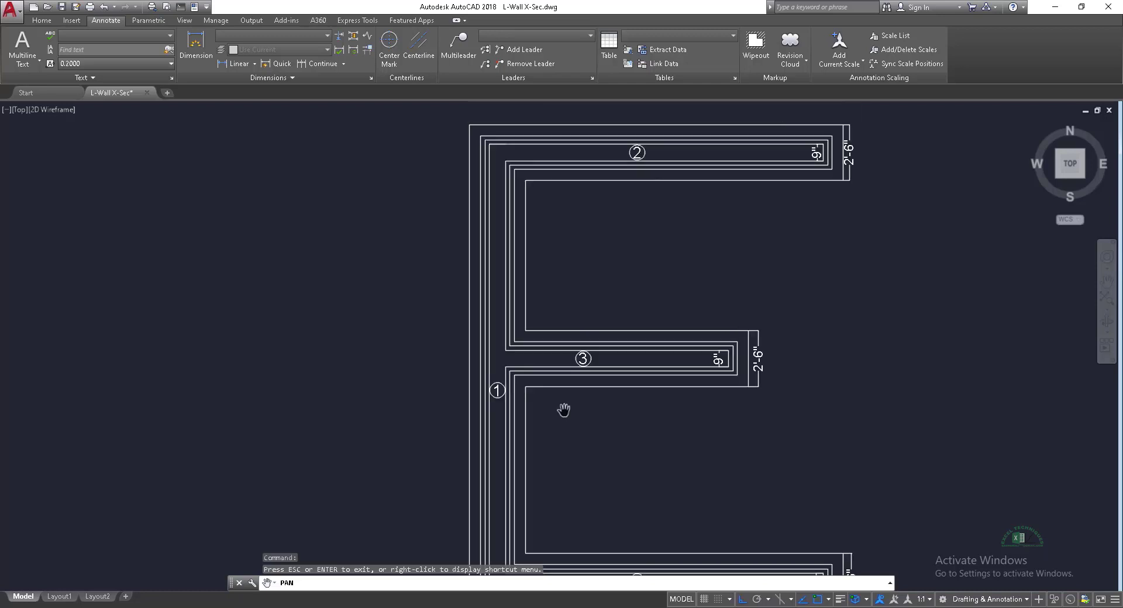
{"action": "left_click_drag", "start_coordinate": [590, 294], "coordinate": [583, 338]}
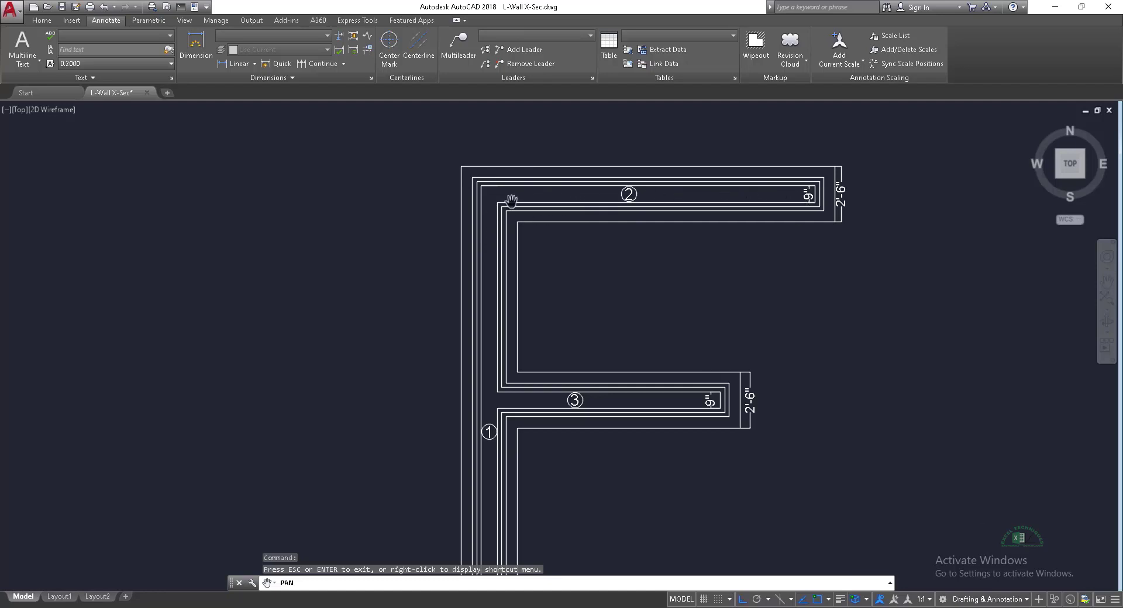
{"action": "mouse_move", "coordinate": [693, 343]}
{"action": "left_mouse_down"}
{"action": "mouse_move", "coordinate": [673, 216]}
{"action": "mouse_move", "coordinate": [682, 343]}
{"action": "left_mouse_up"}
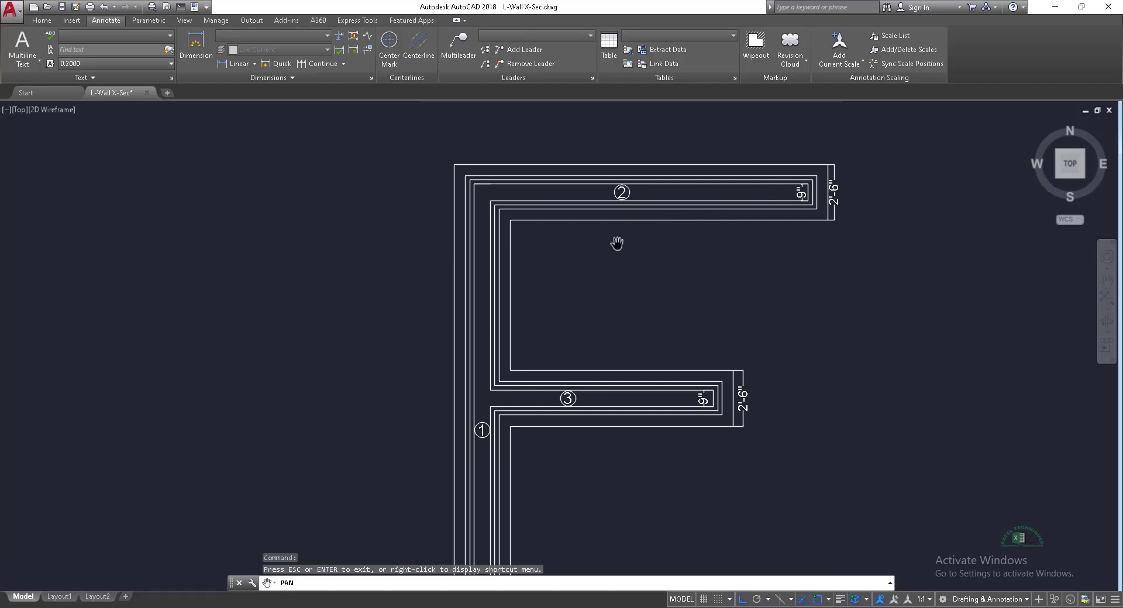
{"action": "left_click_drag", "start_coordinate": [617, 243], "coordinate": [609, 156]}
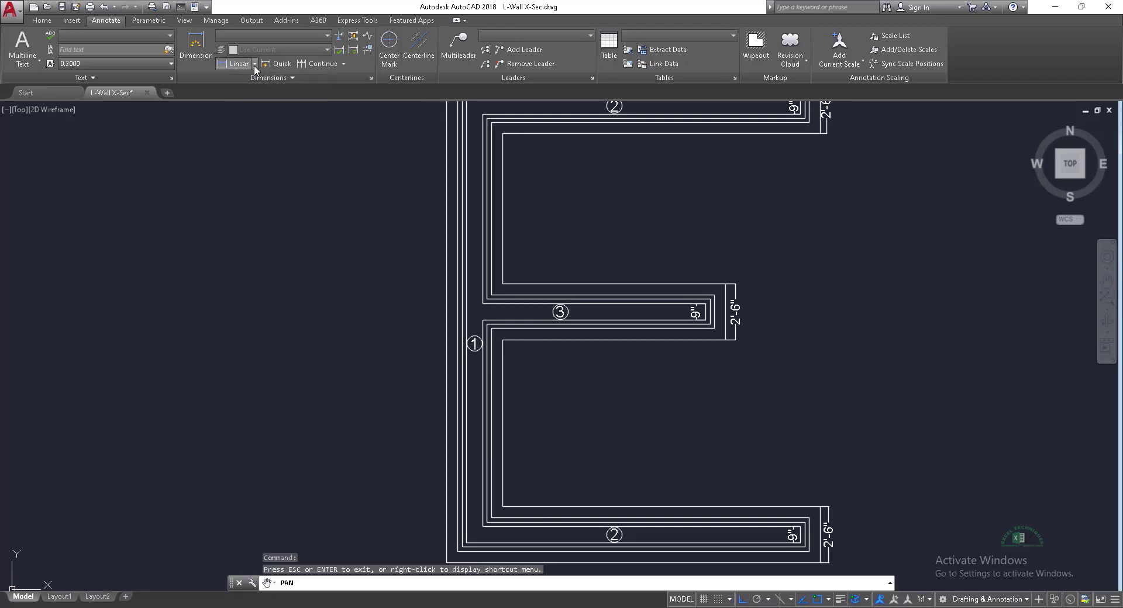
- Measure the footing line of wall 3 in the foundation detail with an aligned dimension, and compare it with the wall plan
{"action": "left_click", "coordinate": [613, 321]}
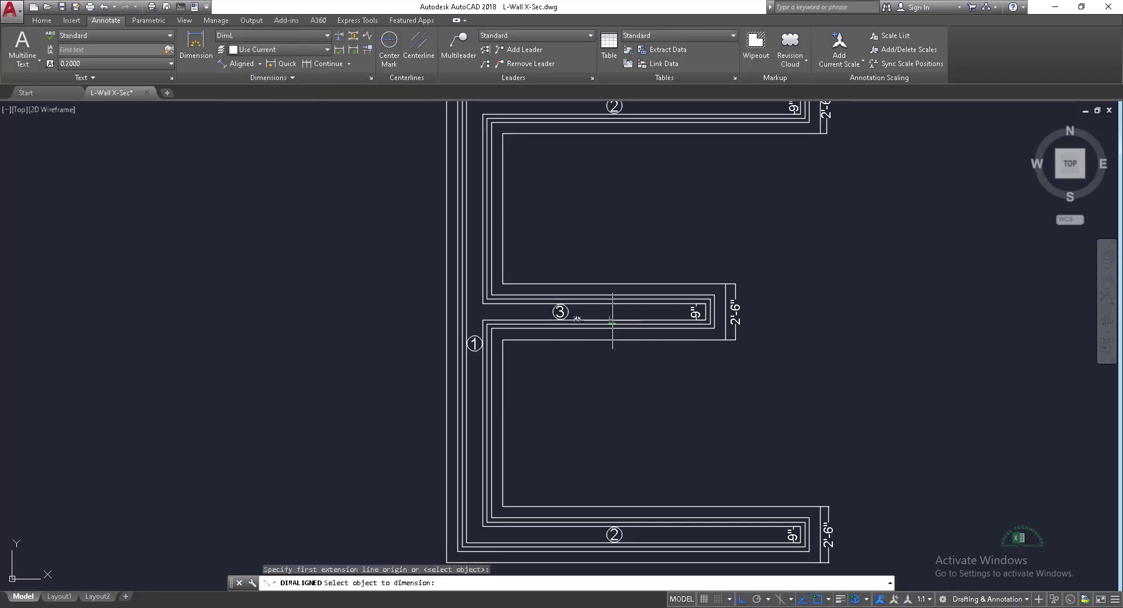
{"action": "left_click", "coordinate": [612, 321]}
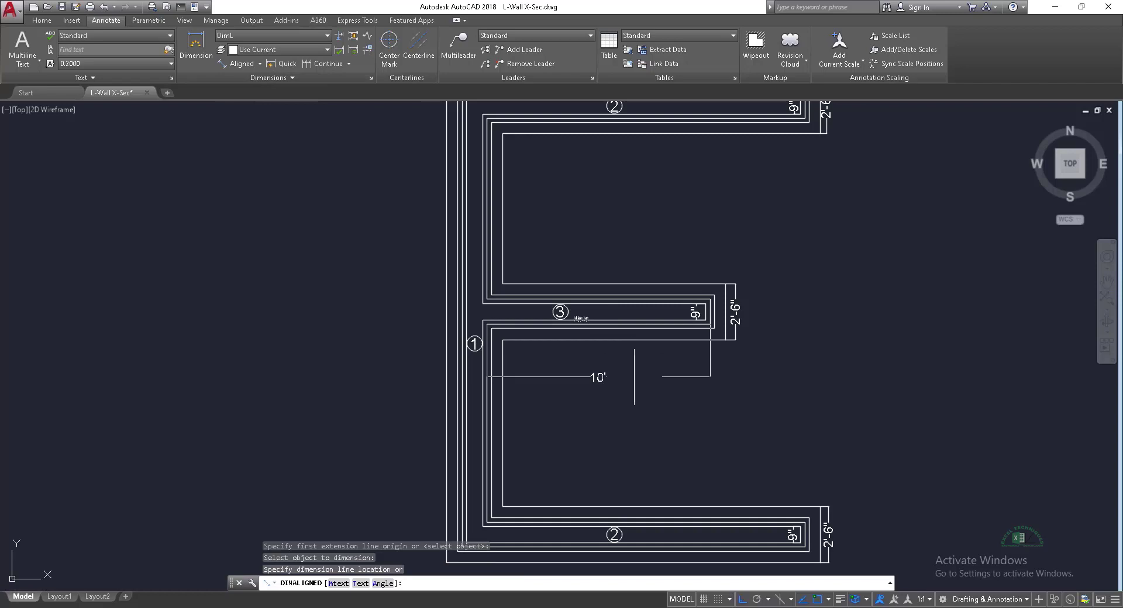
{"action": "key", "text": "Escape"}
{"action": "scroll", "coordinate": [634, 376], "scroll_direction": "down", "scroll_amount": 8}
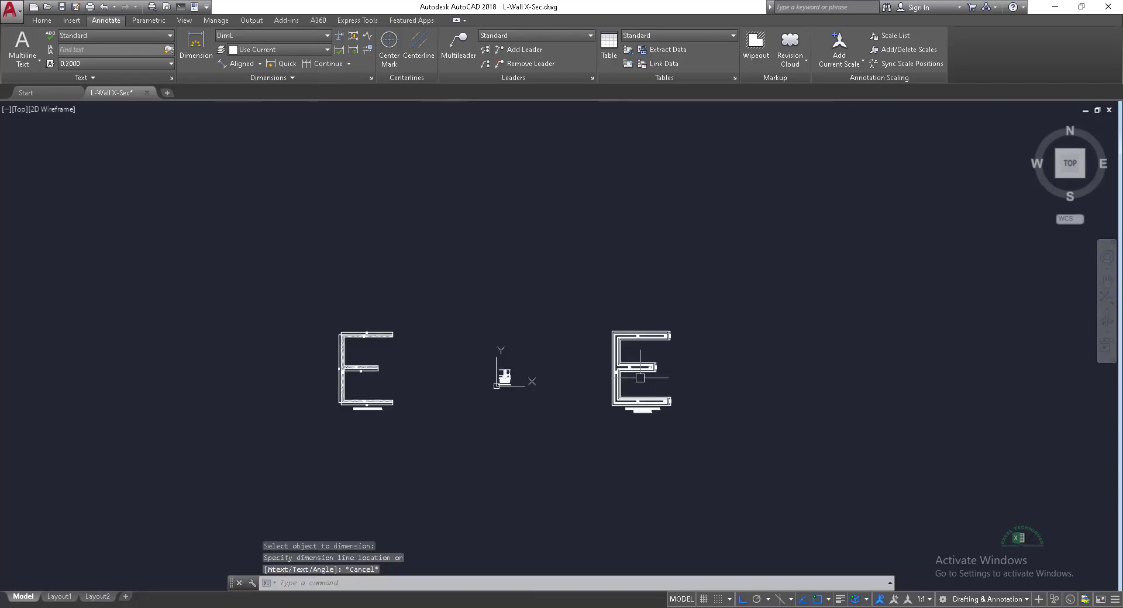
{"action": "scroll", "coordinate": [363, 371], "scroll_direction": "up", "scroll_amount": 10}
{"action": "scroll", "coordinate": [484, 328], "scroll_direction": "down", "scroll_amount": 2}
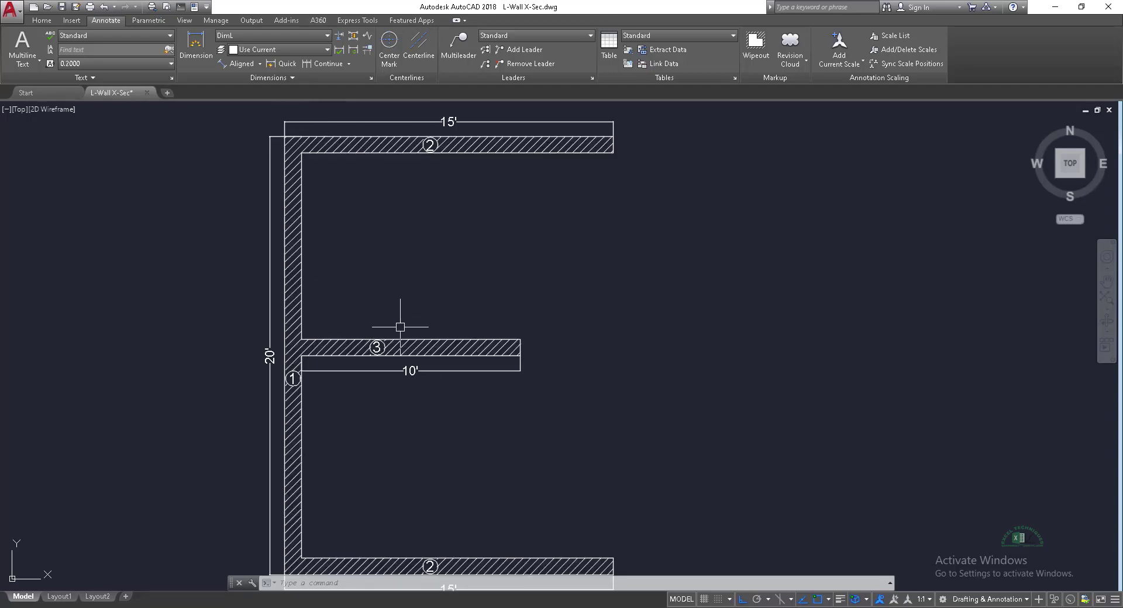
- Switch to Excel and start row 5 under the excavation item with the label Wall No. 1, number 1 and an x separator
{"action": "left_click", "coordinate": [507, 607]}
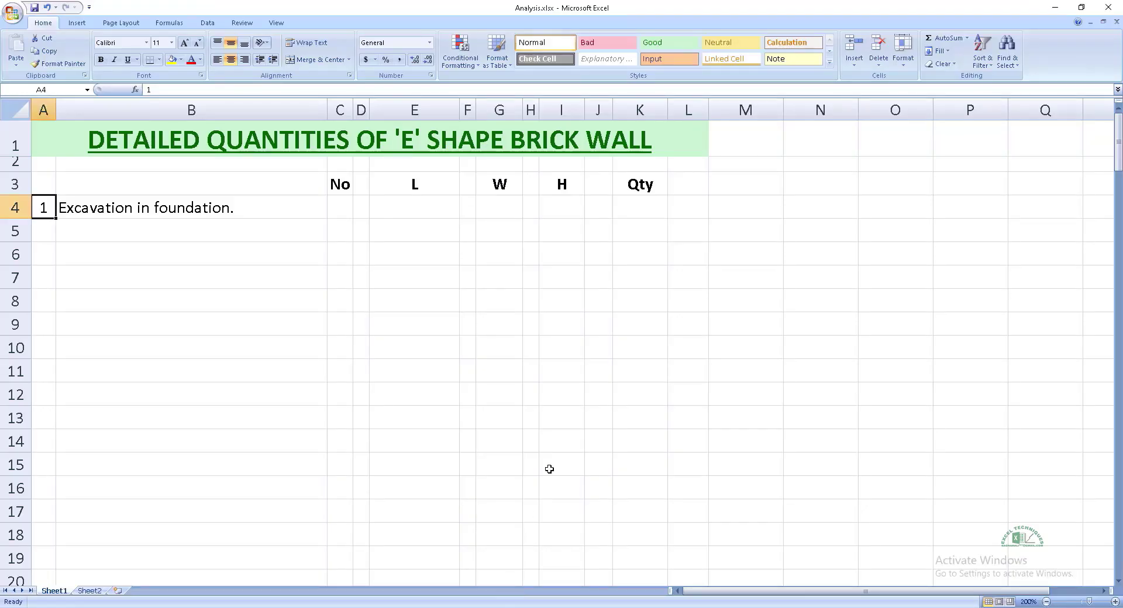
{"action": "left_click", "coordinate": [240, 237]}
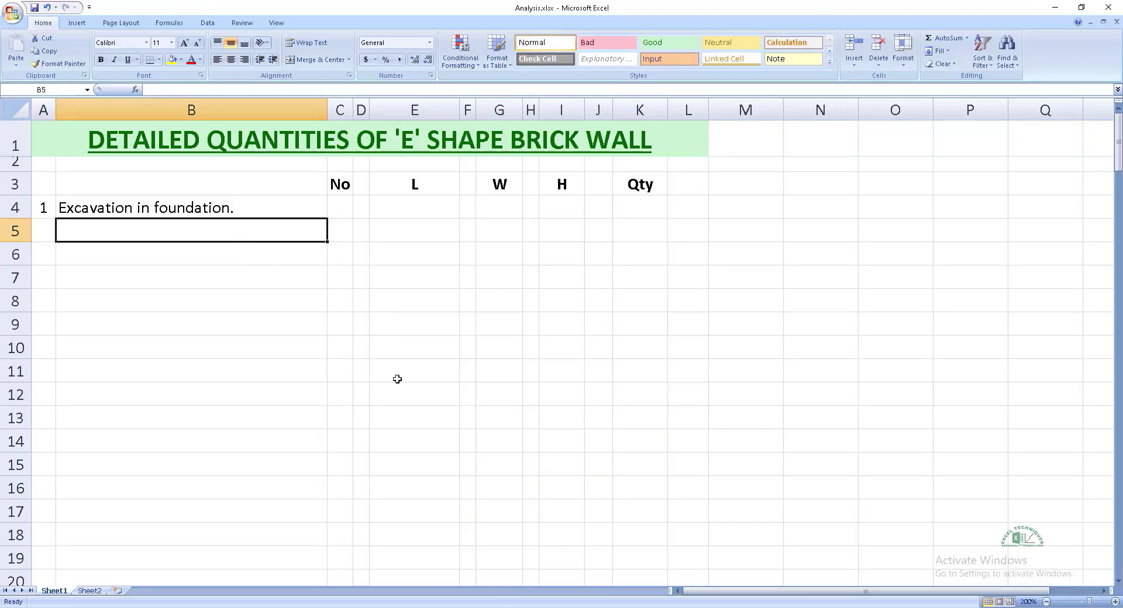
{"action": "type", "text": "Wall No. 1"}
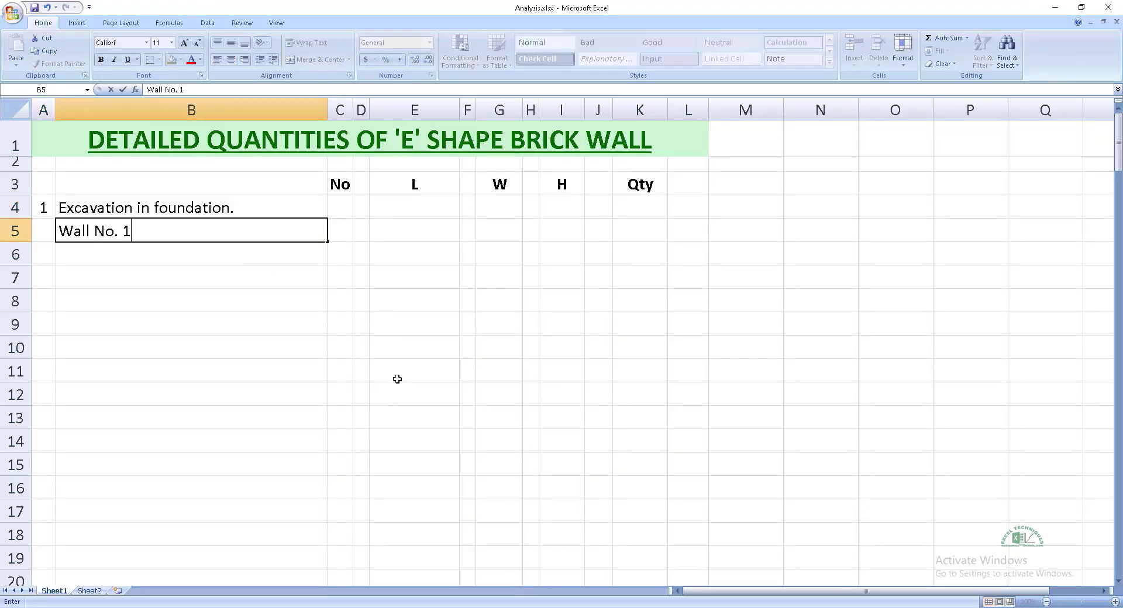
{"action": "key", "text": "Tab"}
{"action": "type", "text": "1"}
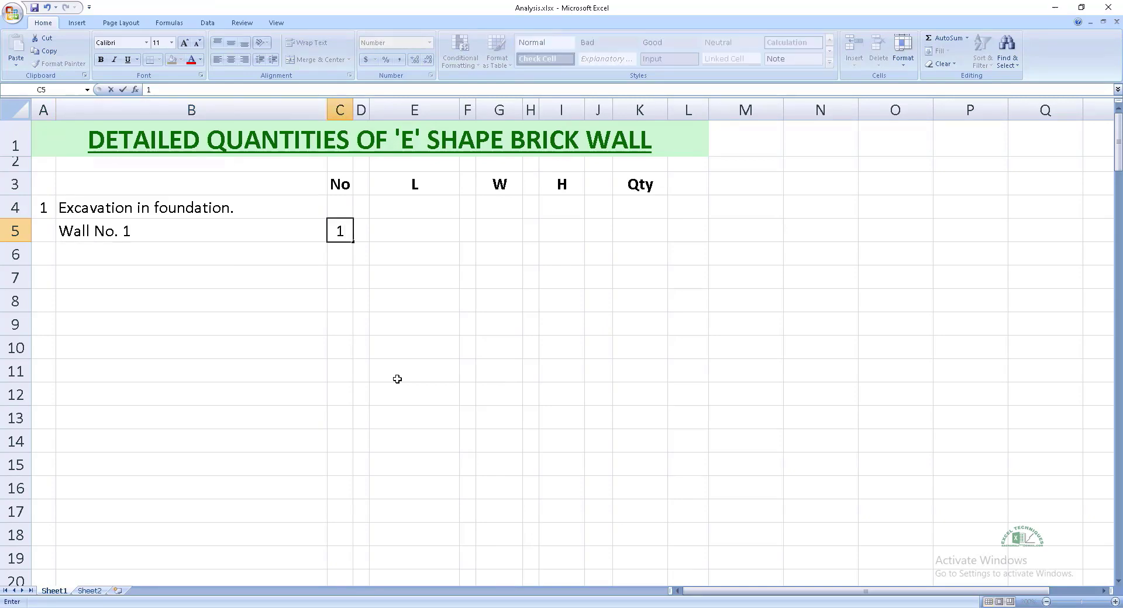
{"action": "key", "text": "Tab"}
{"action": "type", "text": "x"}
{"action": "key", "text": "Tab"}
- Enter Wall No. 1's excavation length in E5 as the formula =20+2.50-0.75
{"action": "type", "text": "="}
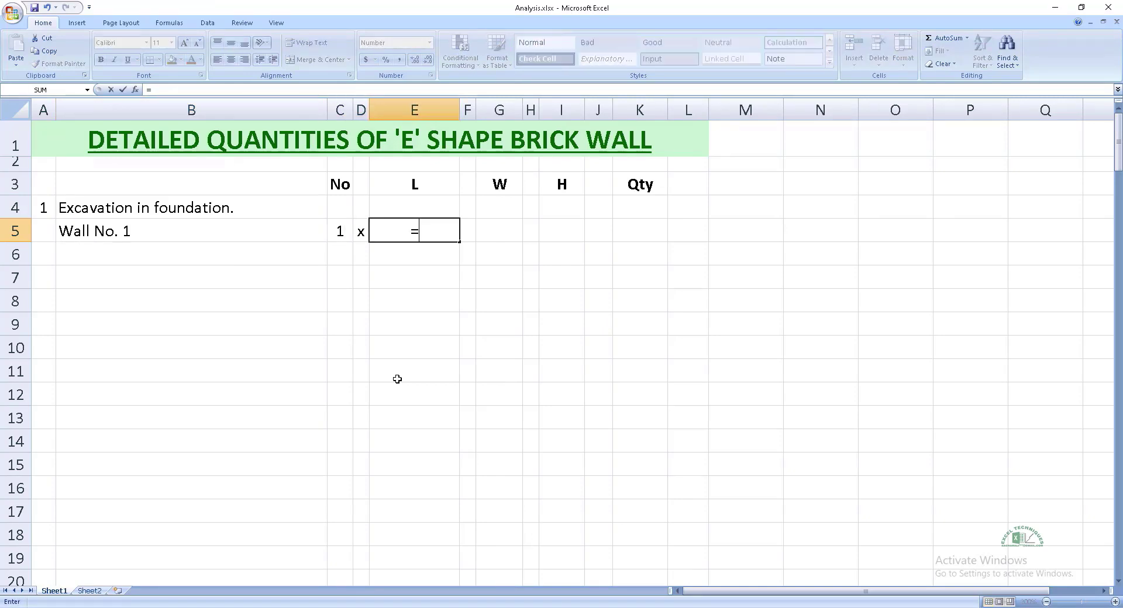
{"action": "type", "text": "20+2.50+"}
{"action": "key", "text": "BackSpace"}
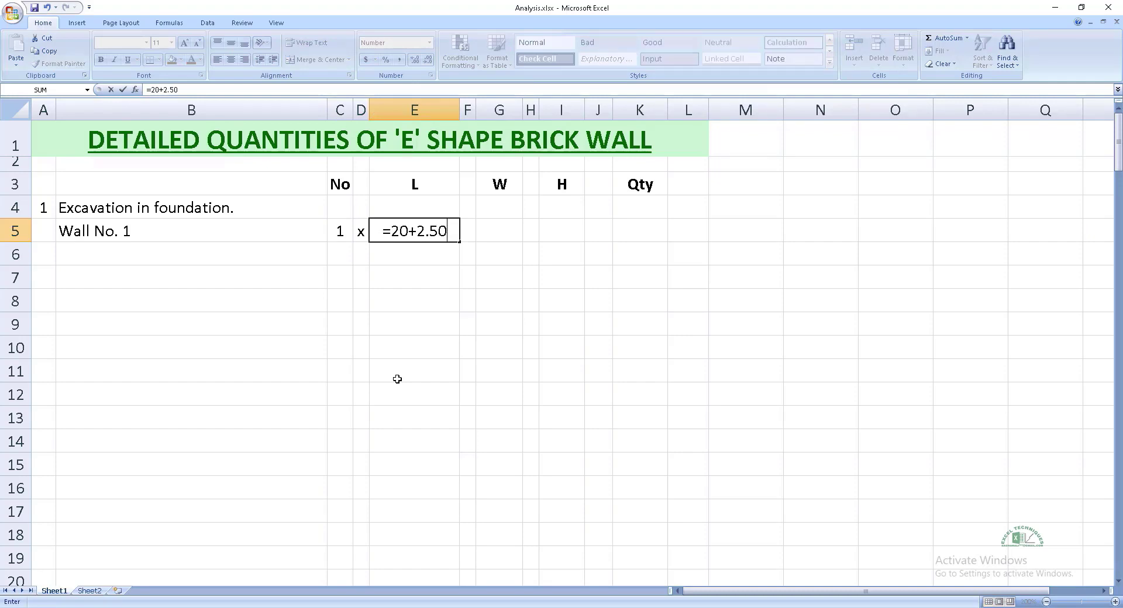
{"action": "type", "text": "-0.75"}
{"action": "key", "text": "ctrl+Return"}
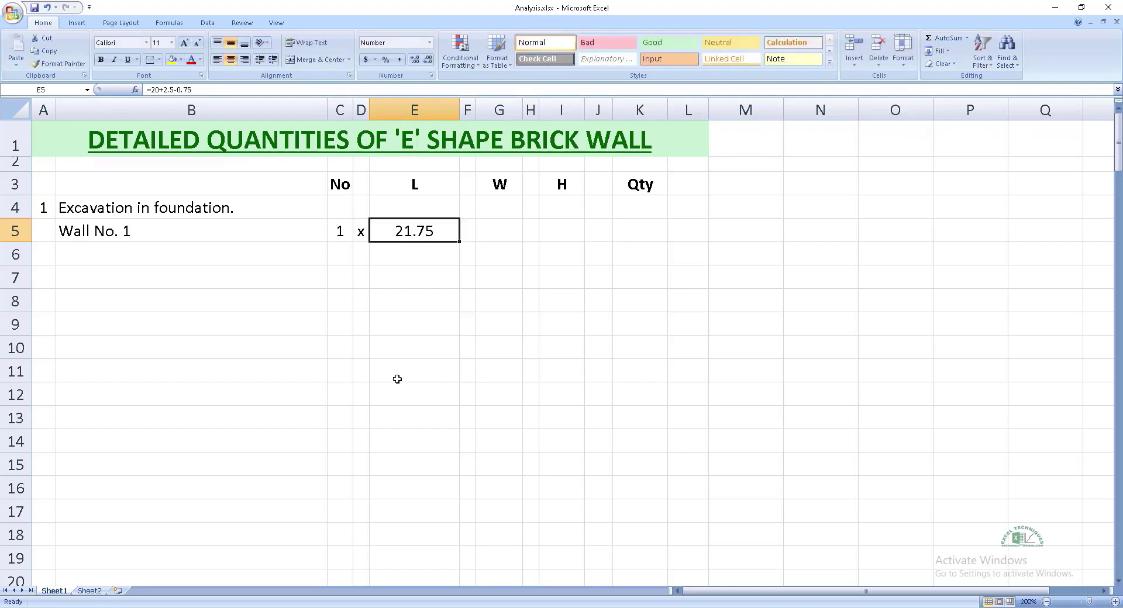
- Enter Wall No. 1's width 2.5 and height 1.25 in row 5, with x separators and a closing equals sign in J5
{"action": "key", "text": "Right"}
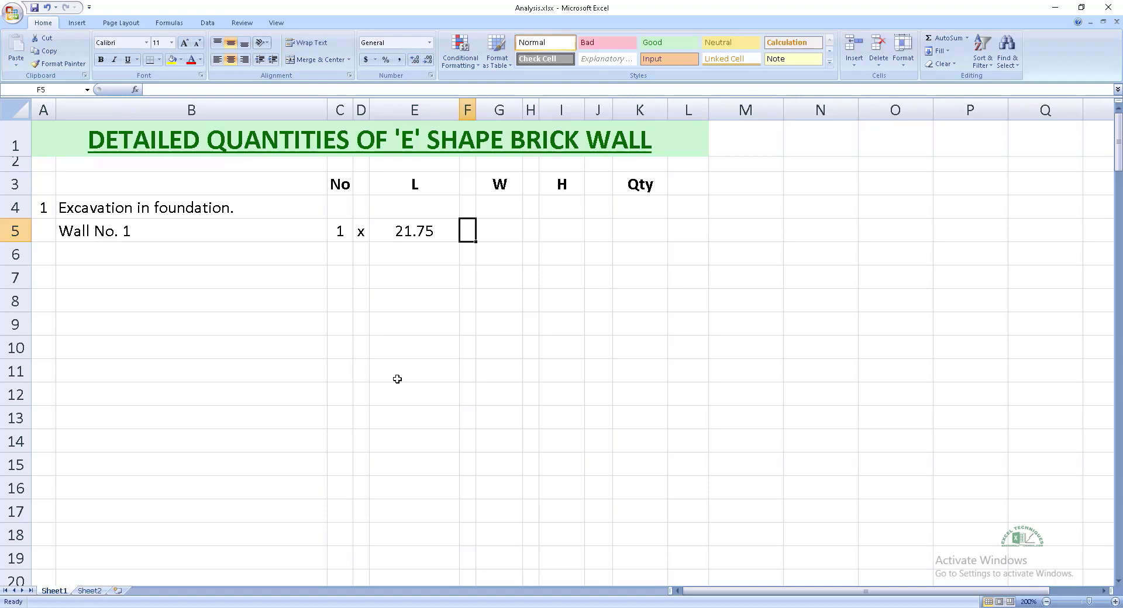
{"action": "type", "text": "x"}
{"action": "key", "text": "Right"}
{"action": "type", "text": "2.5"}
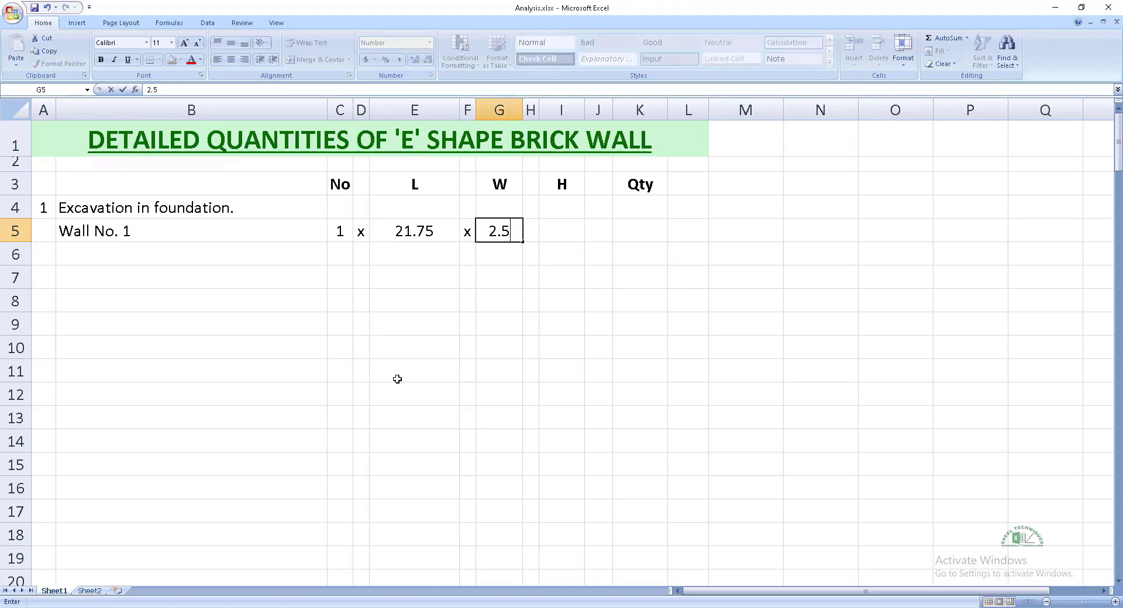
{"action": "key", "text": "Right"}
{"action": "type", "text": "x"}
{"action": "key", "text": "Right"}
{"action": "type", "text": "1.25"}
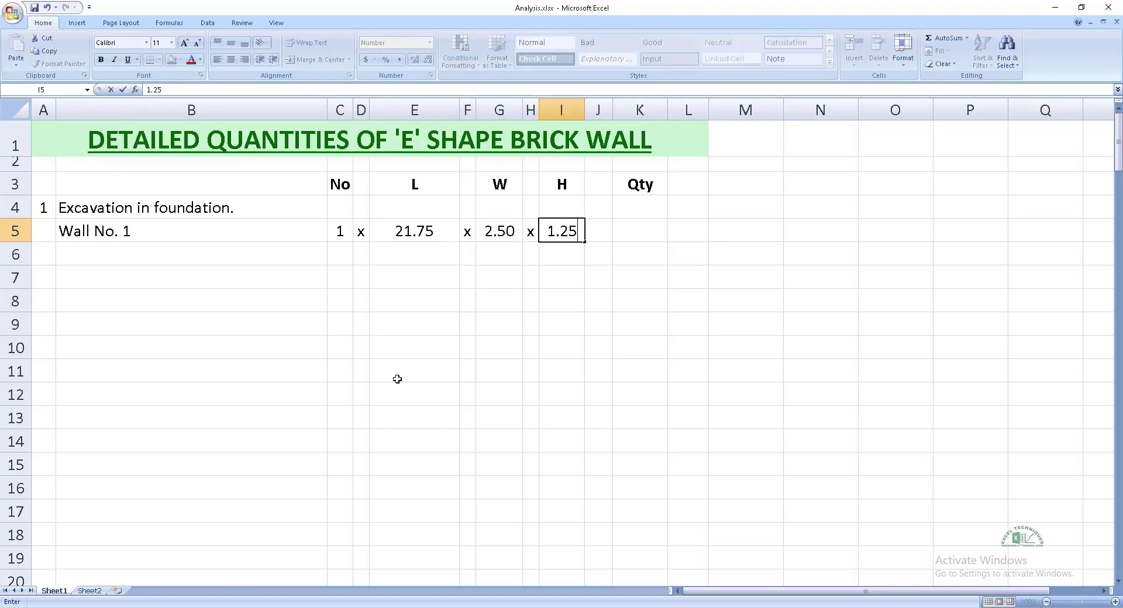
{"action": "key", "text": "Right"}
{"action": "type", "text": "="}
{"action": "key", "text": "Right"}
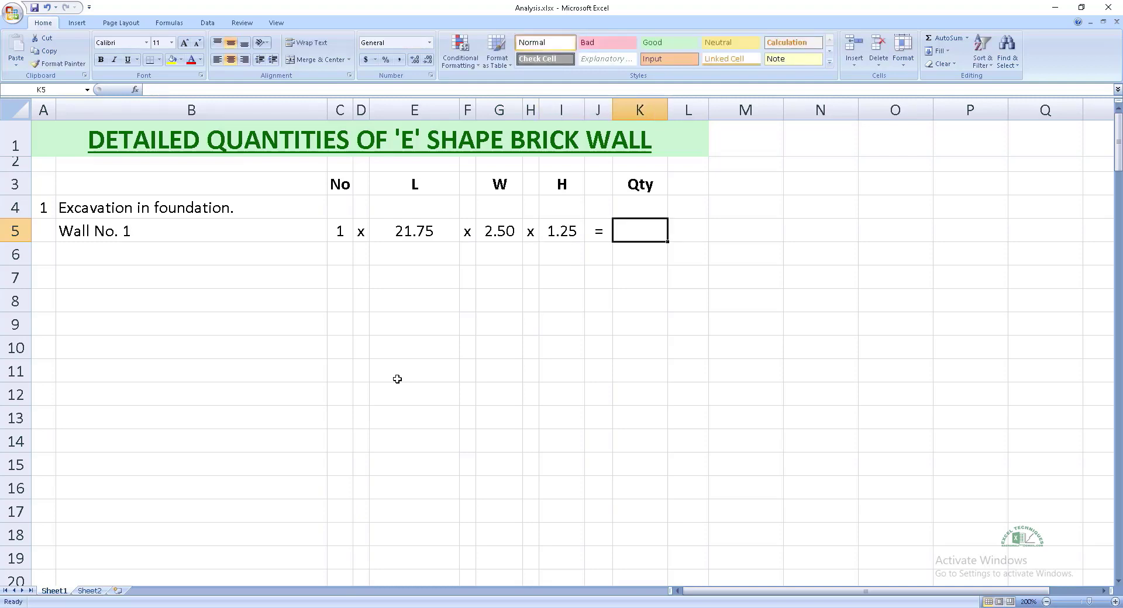
- Calculate Wall No. 1's quantity in K5 with =C5*E5*G5*I5 and enter the unit Cft beside it
{"action": "type", "text": "="}
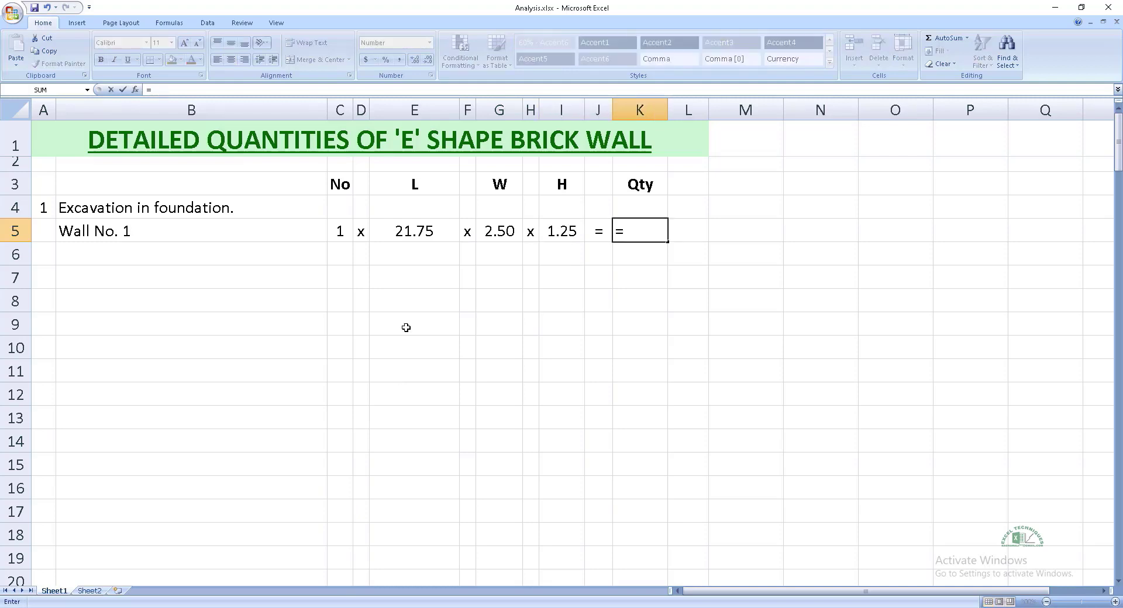
{"action": "left_click", "coordinate": [339, 233]}
{"action": "type", "text": "*"}
{"action": "left_click", "coordinate": [416, 233]}
{"action": "type", "text": "*"}
{"action": "left_click", "coordinate": [498, 233]}
{"action": "type", "text": "*"}
{"action": "left_click", "coordinate": [553, 234]}
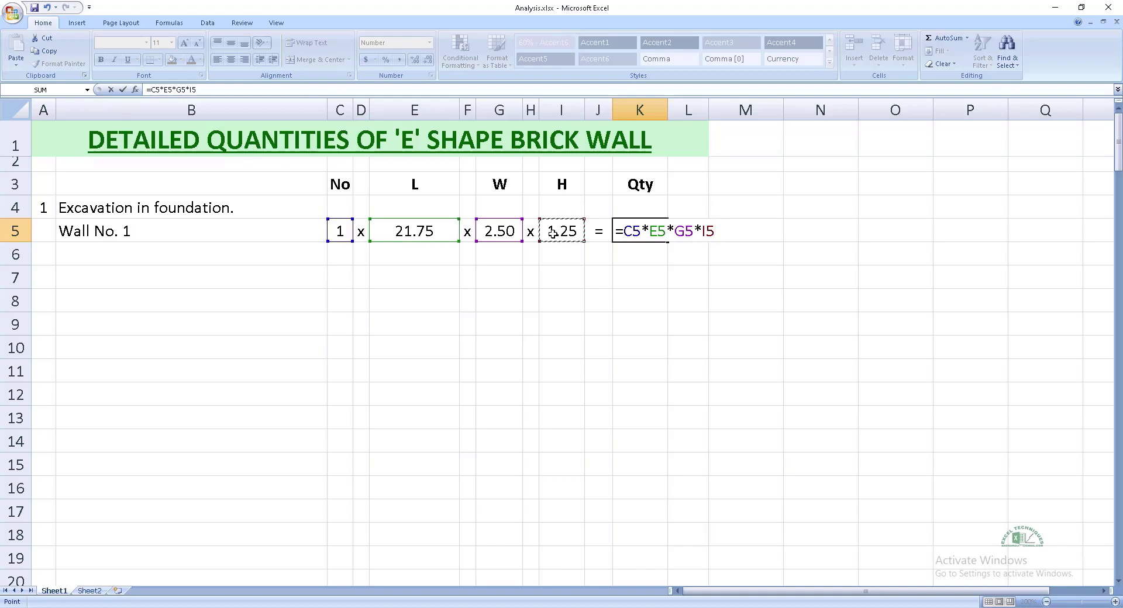
{"action": "key", "text": "Right"}
{"action": "type", "text": "Cft"}
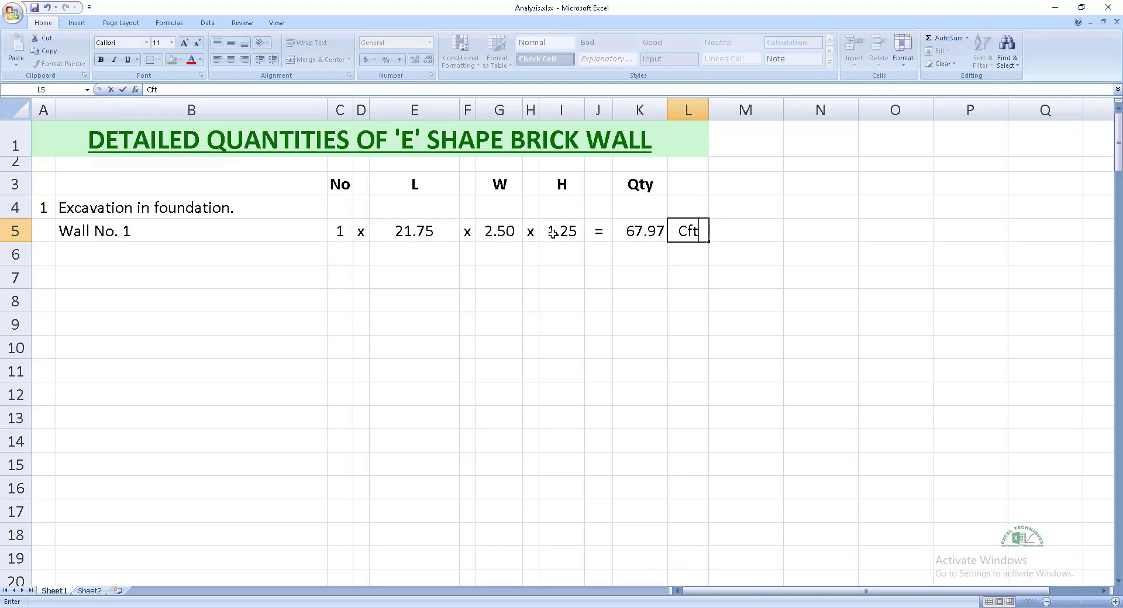
- Start row 6 with the label Wall No. 2, number 2 and an x separator
{"action": "key", "text": "Return"}
{"action": "type", "text": "Wall No. 2"}
{"action": "key", "text": "Right"}
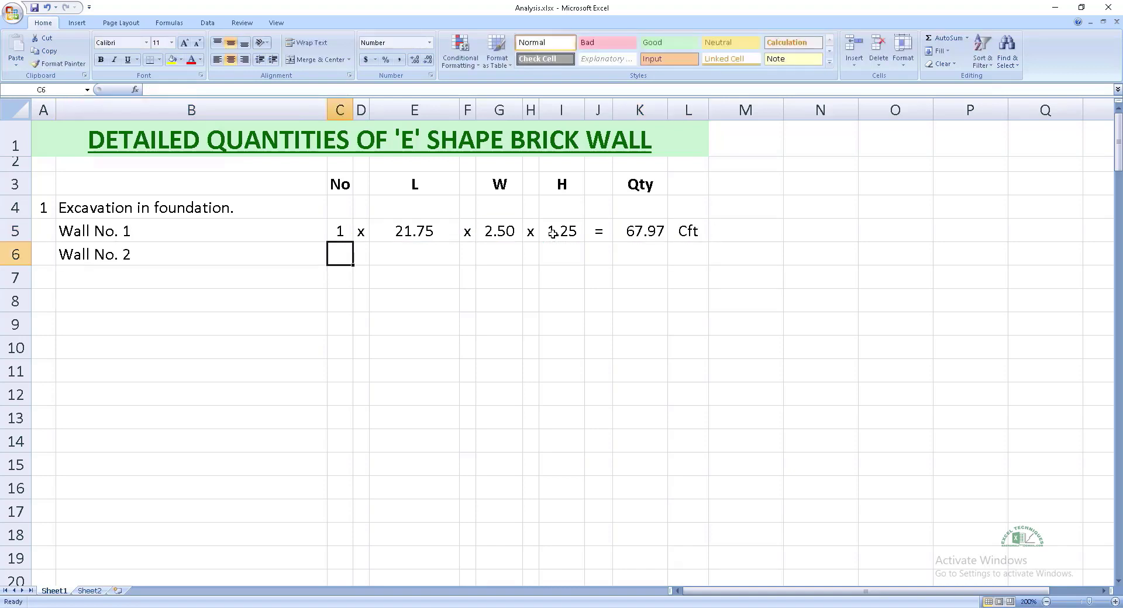
{"action": "type", "text": "2"}
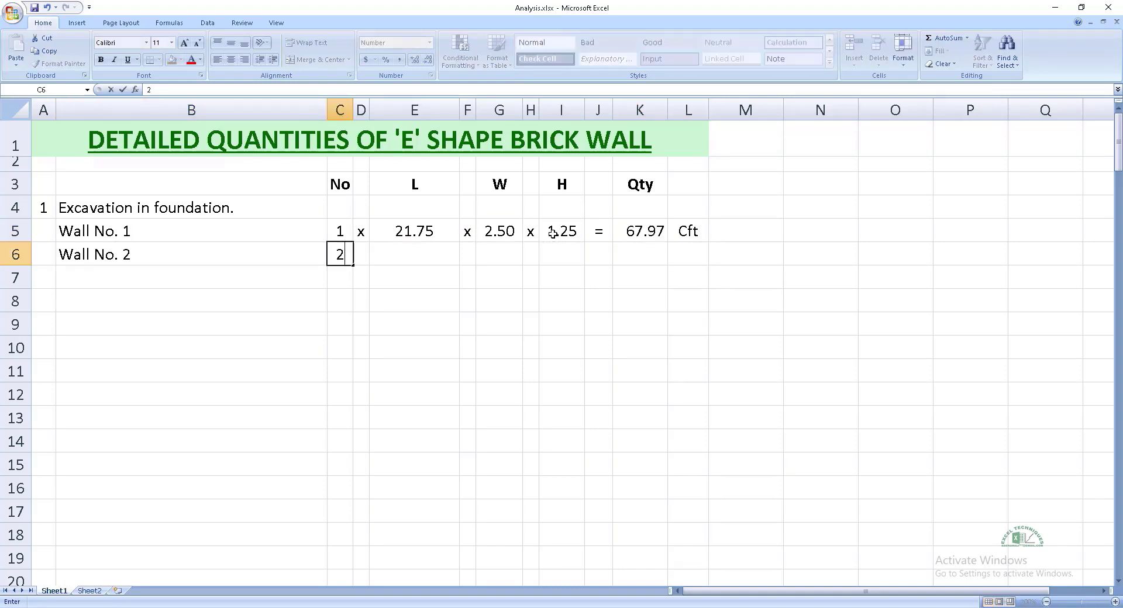
{"action": "key", "text": "Right"}
{"action": "type", "text": "x"}
{"action": "key", "text": "Right"}
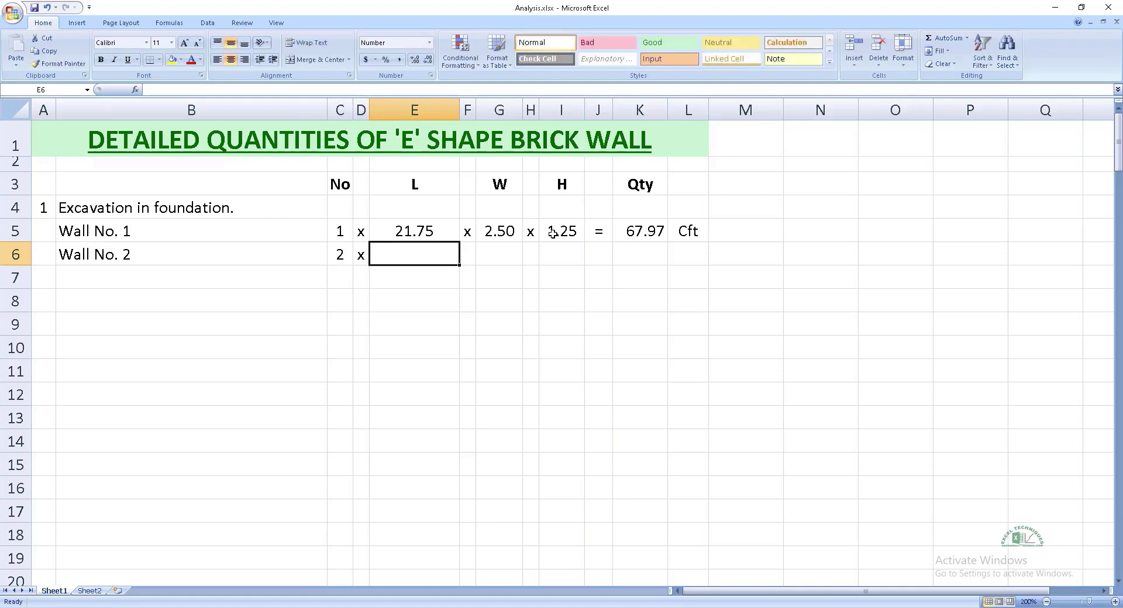
- Enter Wall No. 2's excavation length in E6 as the formula =15-0.75
{"action": "type", "text": "=15"}
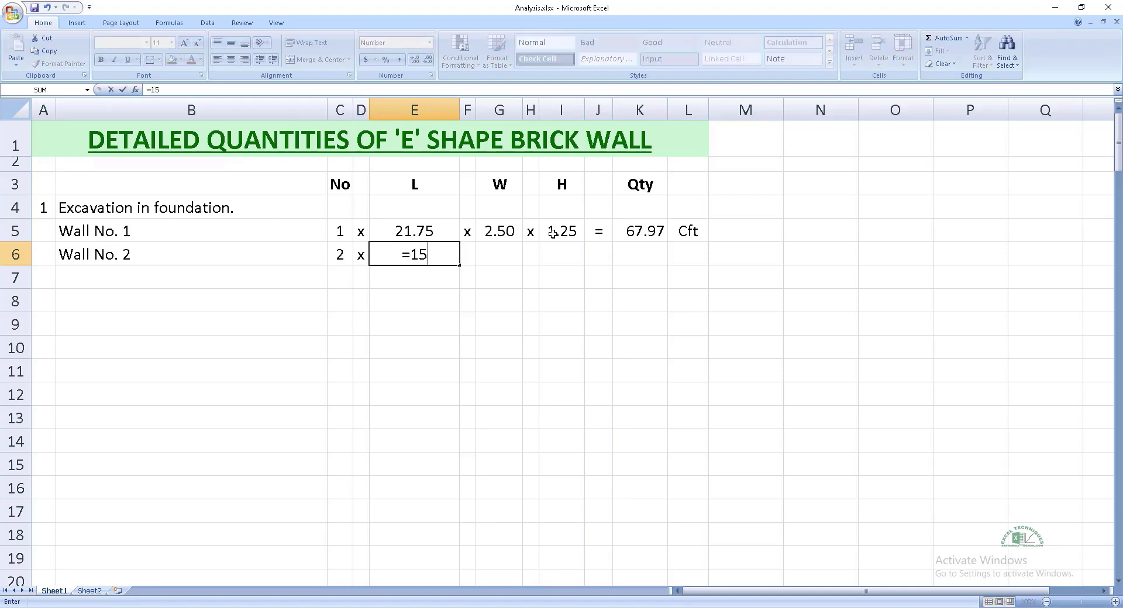
{"action": "type", "text": "-0.75"}
{"action": "key", "text": "ctrl+Return"}
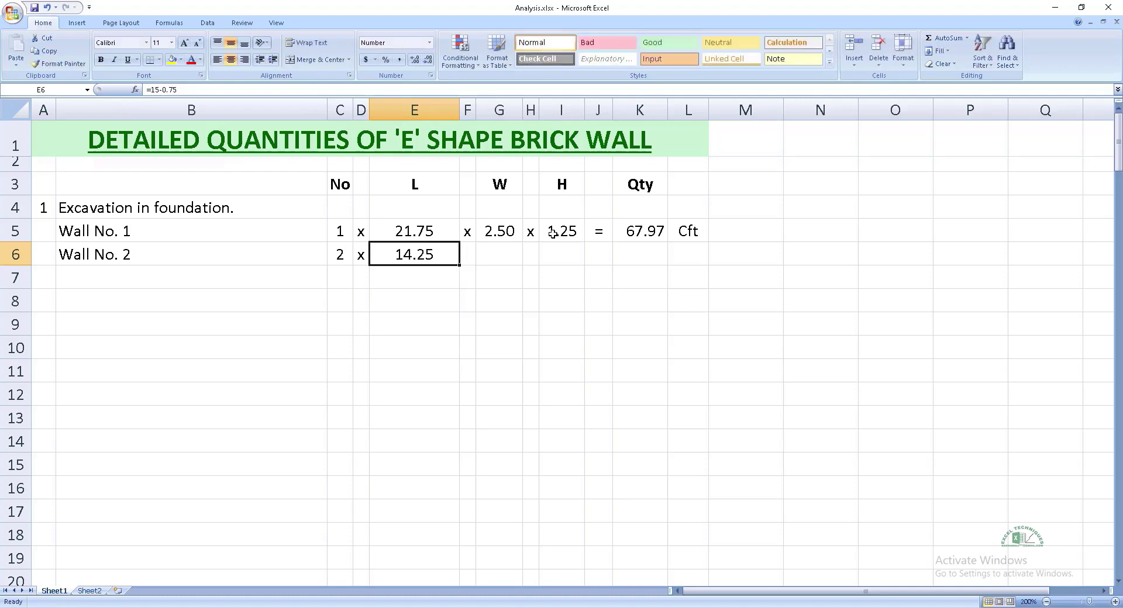
- Complete Wall No. 2's row with x separators, copying the width, height, equals sign and quantity formula from row 5, and enter a ditto mark in L6
{"action": "key", "text": "Right"}
{"action": "type", "text": "x"}
{"action": "key", "text": "Right"}
{"action": "key", "text": "Up"}
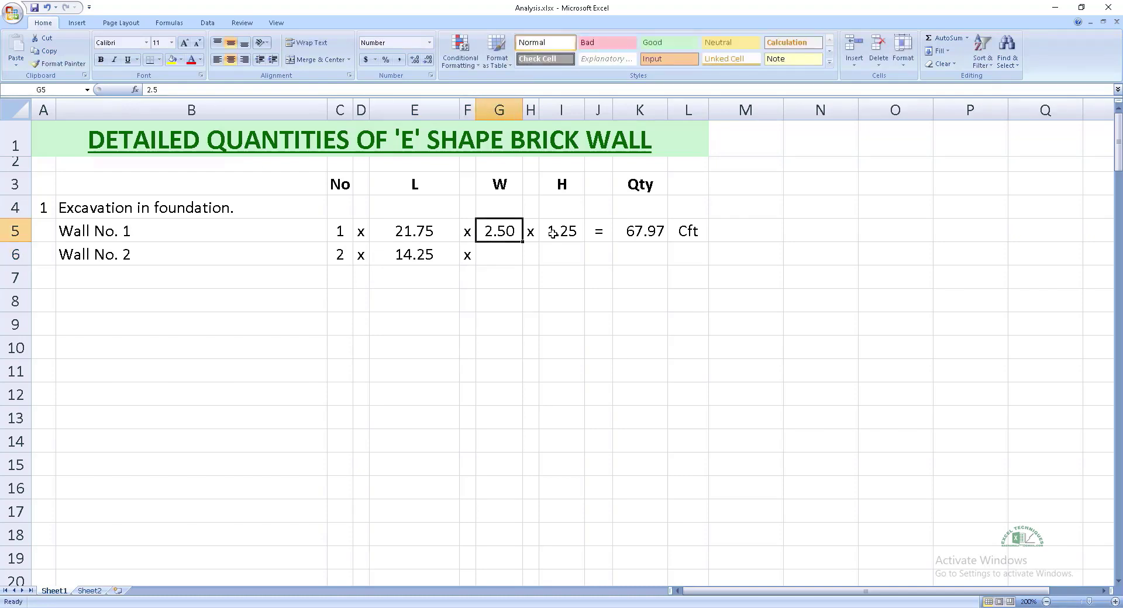
{"action": "key", "text": "shift+Right"}
{"action": "key", "text": "shift+Right"}
{"action": "key", "text": "shift+Right"}
{"action": "key", "text": "shift+Right"}
{"action": "key", "text": "shift+Right"}
{"action": "key", "text": "shift+Left"}
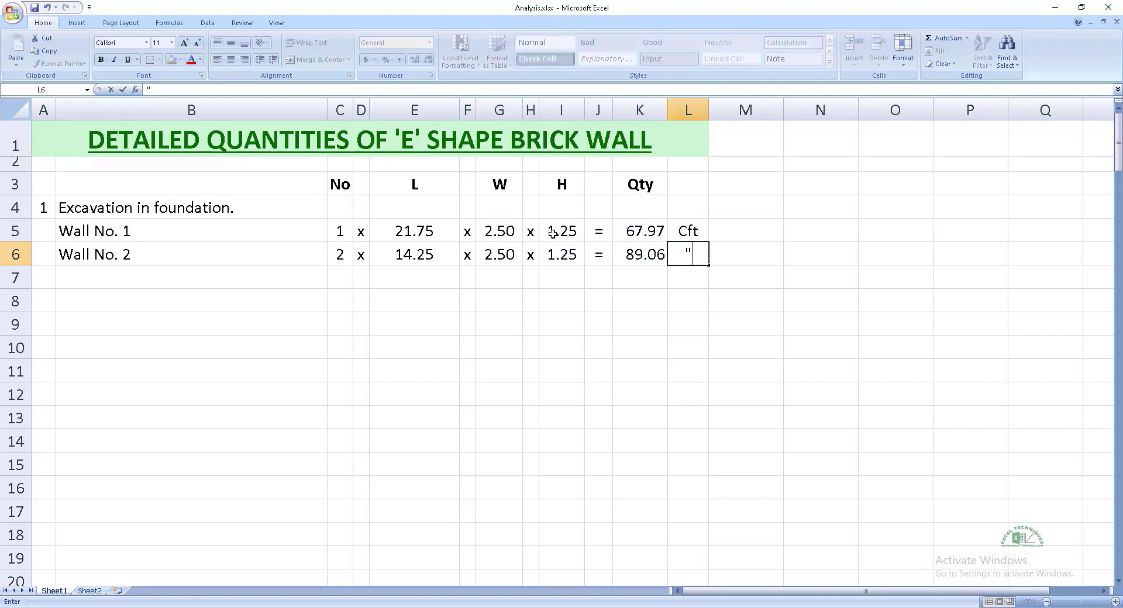
{"action": "key", "text": "Return"}
- Start row 7 with the label Wall No. 3, number 1, an x separator and length 10
{"action": "key", "text": "Home"}
{"action": "key", "text": "Right"}
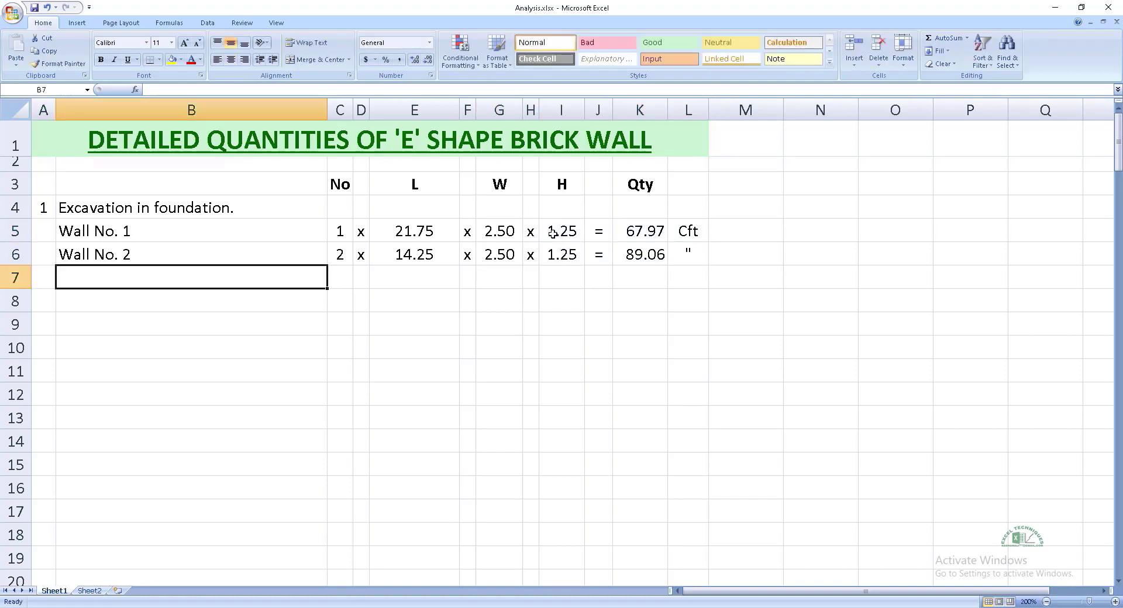
{"action": "type", "text": "Wall No. 3"}
{"action": "key", "text": "Right"}
{"action": "type", "text": "1"}
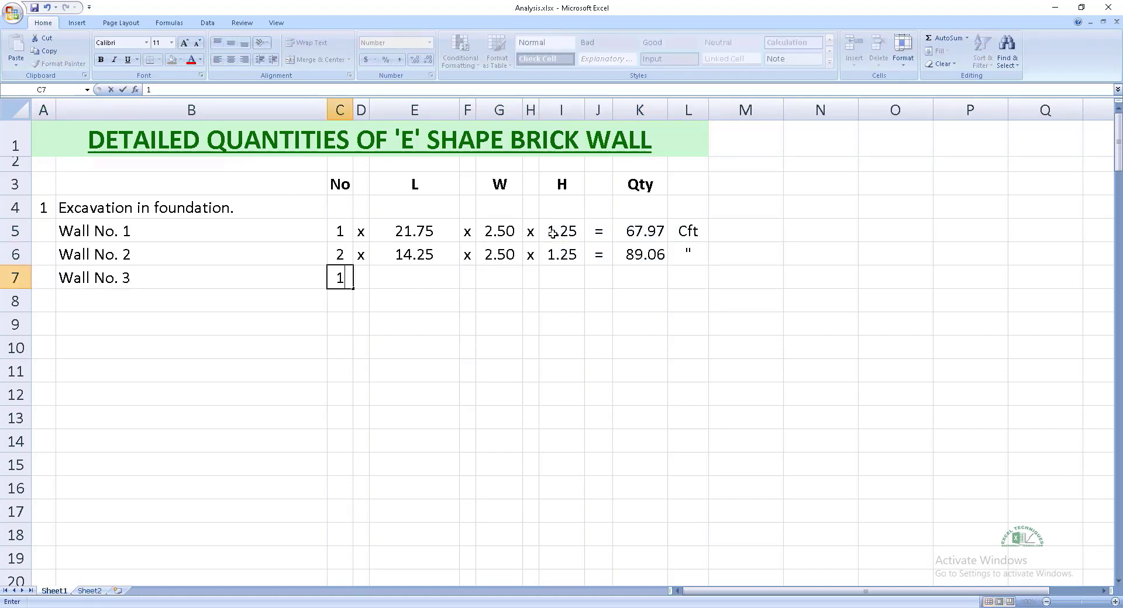
{"action": "key", "text": "Right"}
{"action": "type", "text": "x"}
{"action": "key", "text": "Right"}
{"action": "type", "text": "10"}
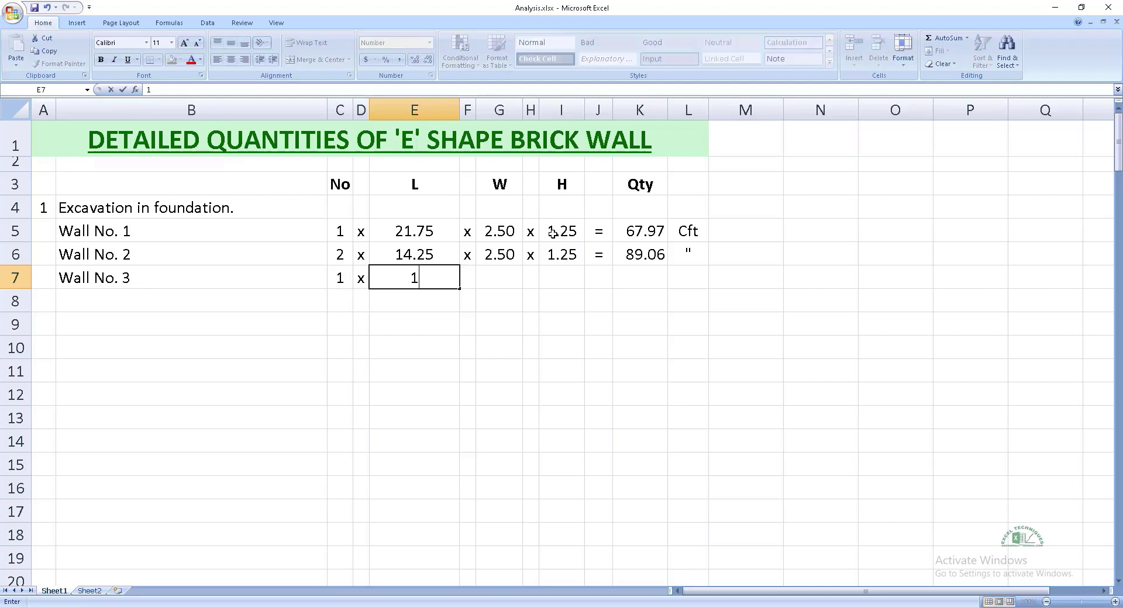
- Copy Wall No. 2's separators, width, height, quantity formula and ditto mark from F6:L6 into row 7
{"action": "key", "text": "Right"}
{"action": "key", "text": "Up"}
{"action": "key", "text": "shift+Right"}
{"action": "key", "text": "shift+Right"}
{"action": "key", "text": "shift+Right"}
{"action": "key", "text": "shift+Right"}
{"action": "key", "text": "shift+Right"}
{"action": "key", "text": "shift+Right"}
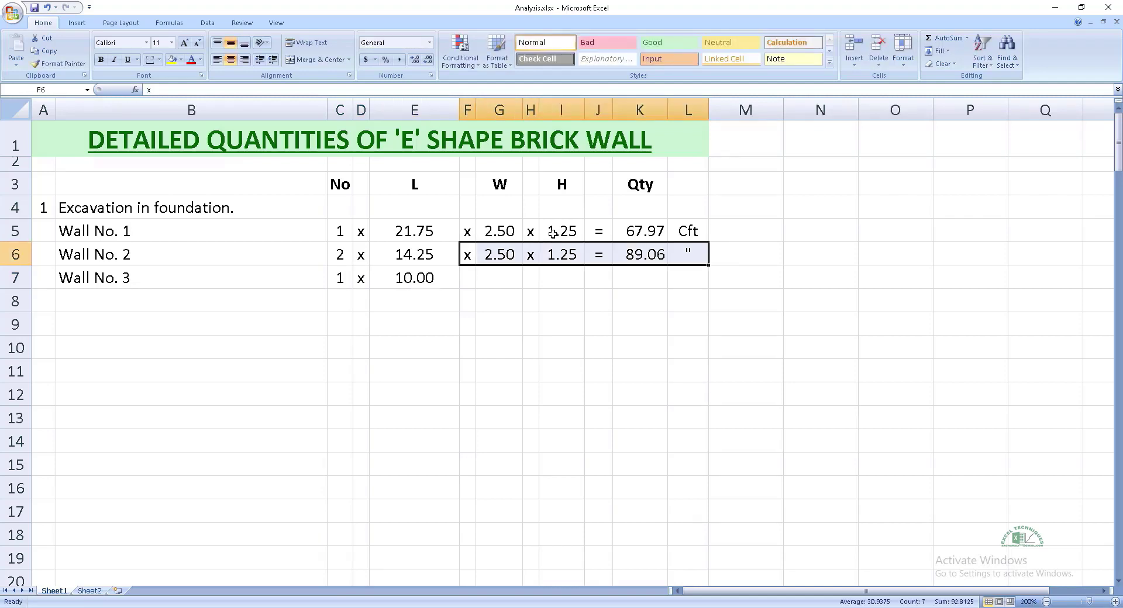
{"action": "key", "text": "ctrl+c"}
{"action": "key", "text": "Down"}
{"action": "key", "text": "ctrl+v"}
- Add a Total: line in row 8 with an equals sign, =SUM(K5:K7) in K8 and the unit Cft
{"action": "key", "text": "Right"}
{"action": "key", "text": "Right"}
{"action": "key", "text": "Right"}
{"action": "key", "text": "Down"}
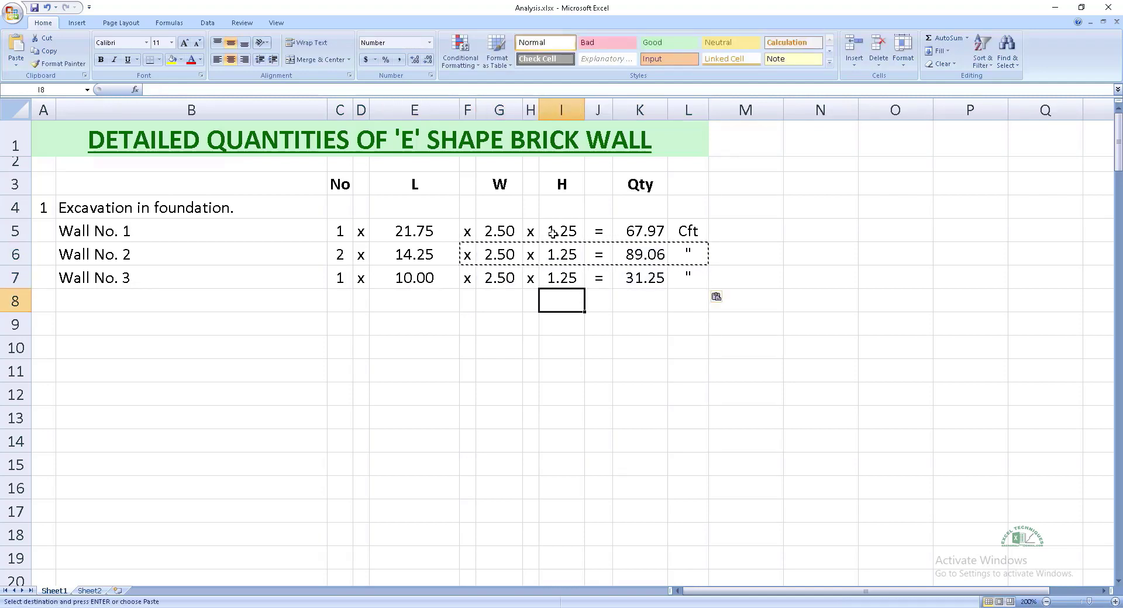
{"action": "key", "text": "Escape"}
{"action": "type", "text": "Total:"}
{"action": "key", "text": "Right"}
{"action": "type", "text": "'="}
{"action": "key", "text": "Right"}
{"action": "type", "text": "=SUM(K5:K7)"}
{"action": "key", "text": "Right"}
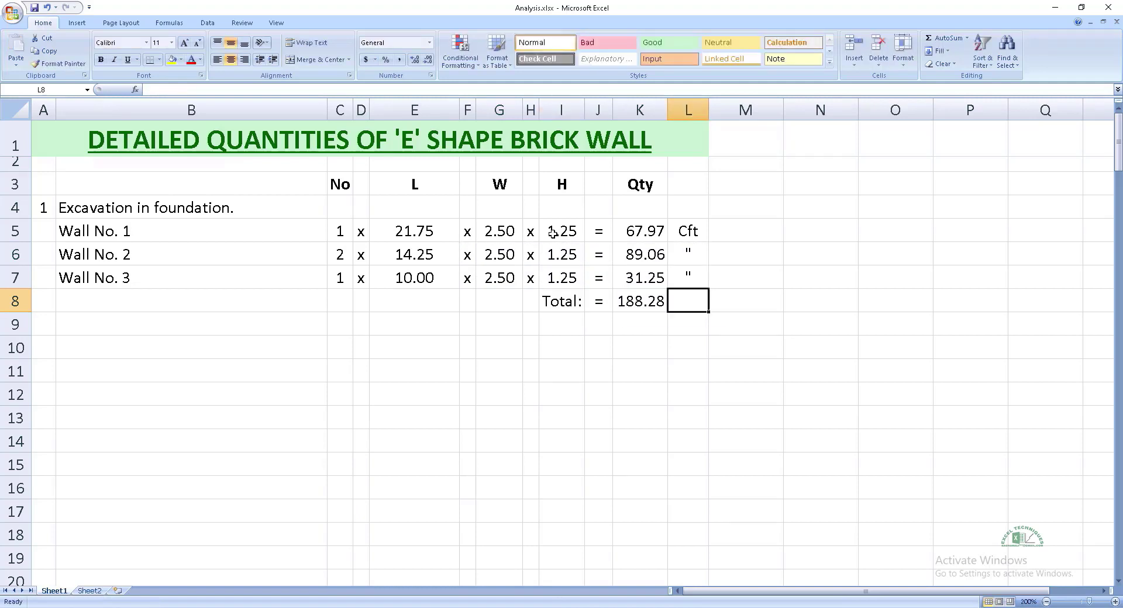
{"action": "type", "text": "Cft"}
- Add a bottom border to K7 and enter item 2, Cement concrete in foundation., in row 9
{"action": "key", "text": "Up"}
{"action": "key", "text": "Left"}
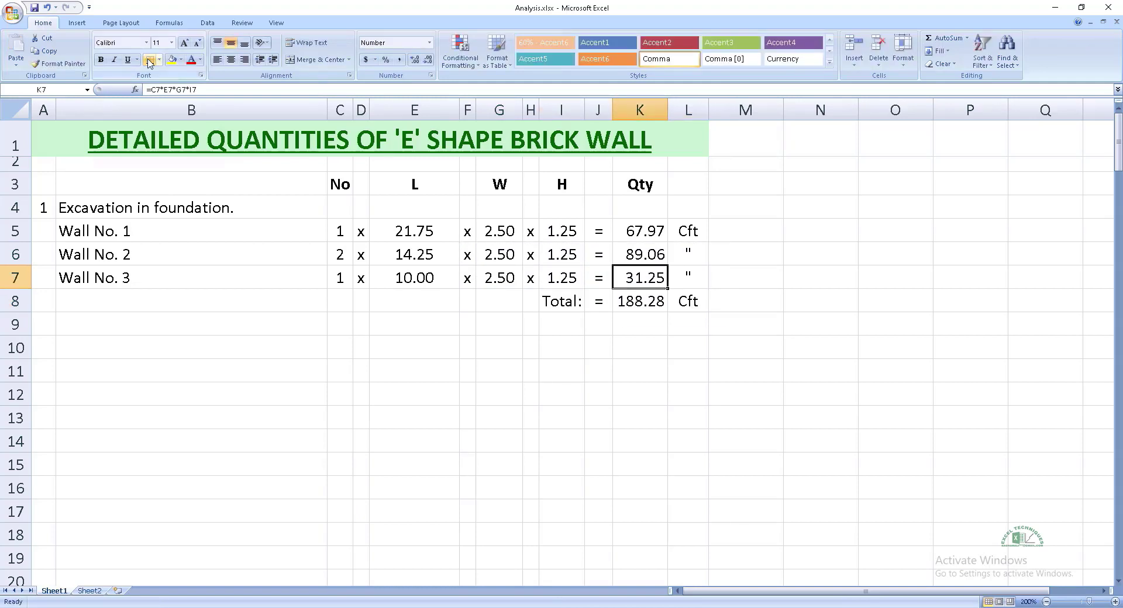
{"action": "left_click", "coordinate": [193, 325]}
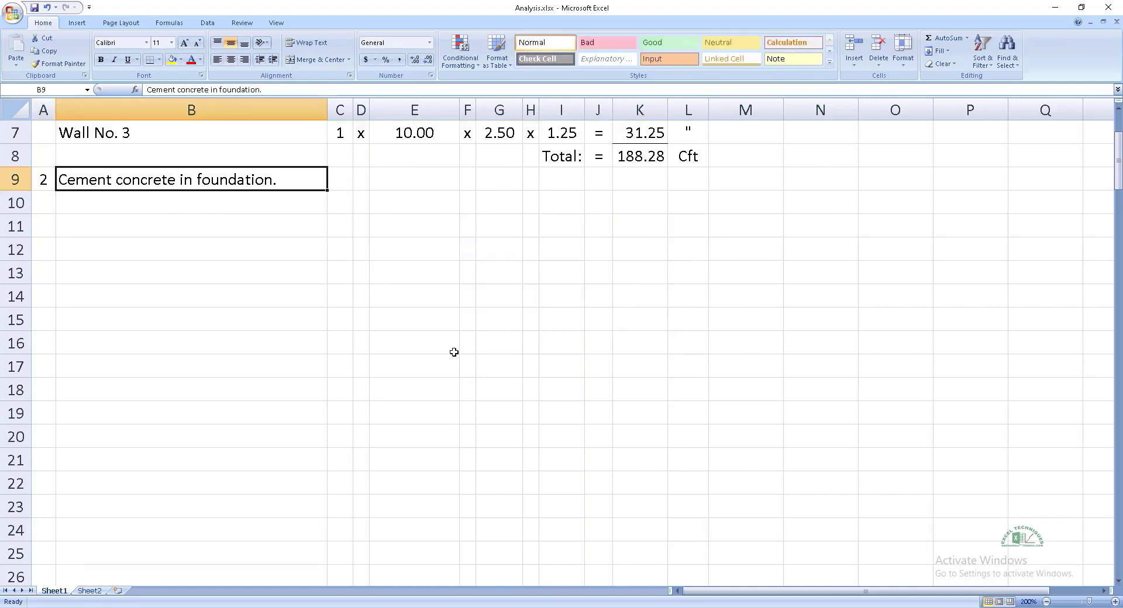
{"action": "key", "text": "ctrl+Home"}
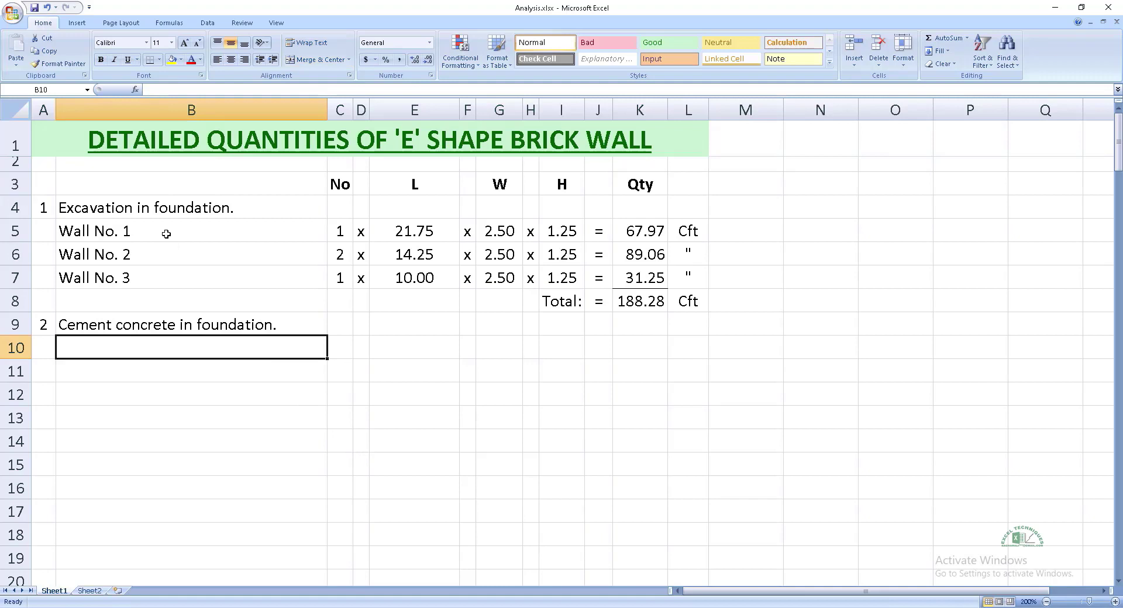
- Copy the three wall labels from B5:B7 into B10:B12 and link Wall No. 1's number in C10 with =C5
{"action": "left_click_drag", "start_coordinate": [166, 234], "coordinate": [181, 284]}
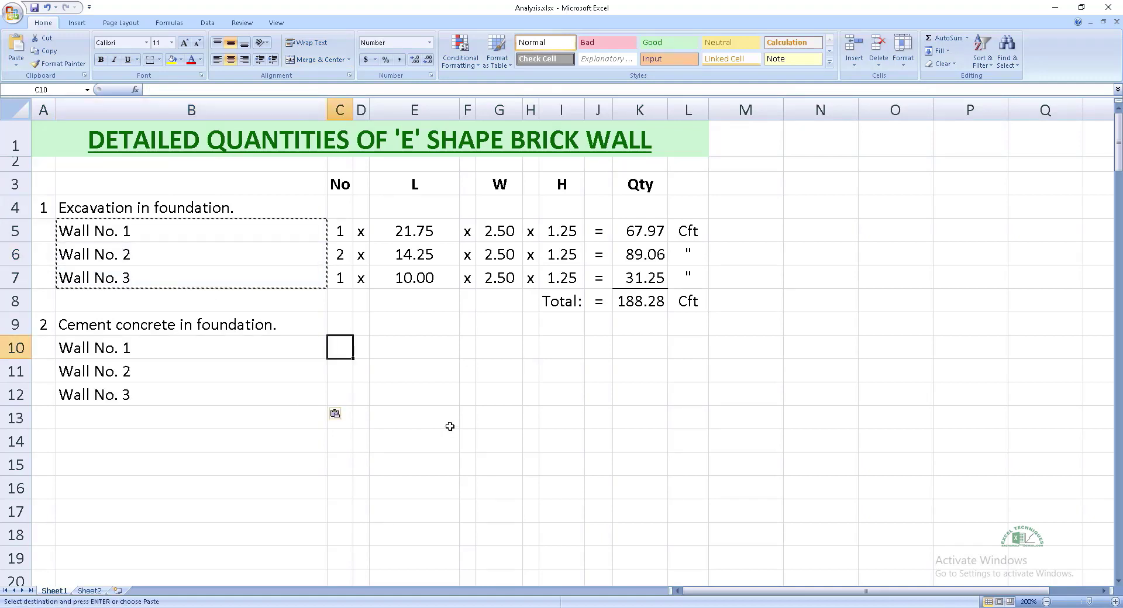
{"action": "type", "text": "="}
{"action": "left_click", "coordinate": [336, 228]}
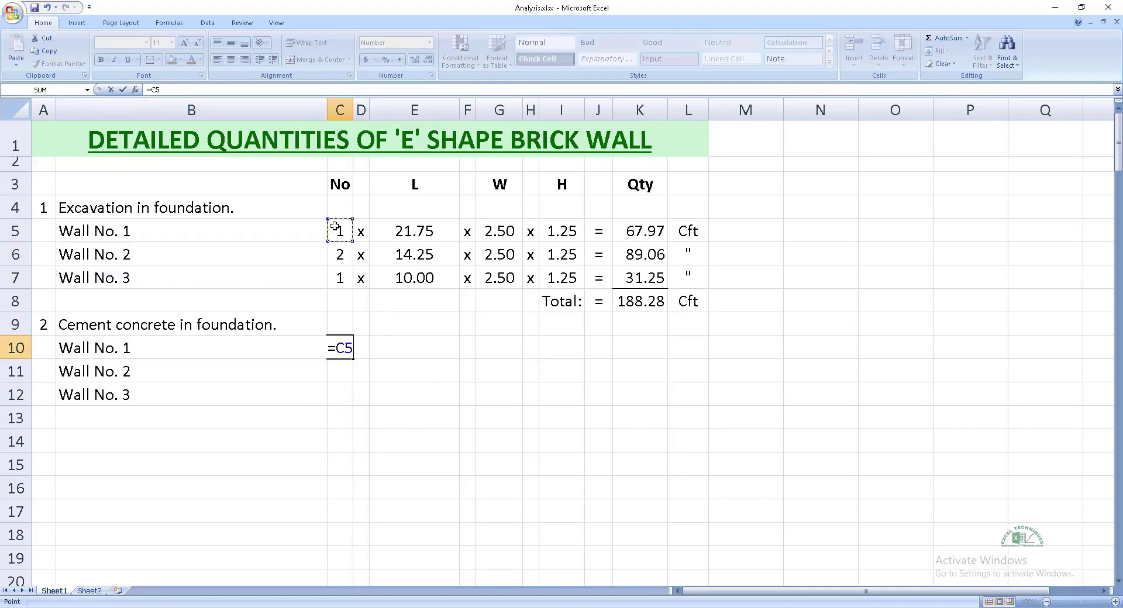
{"action": "key", "text": "Return"}
- Link Wall No. 1's concrete length in E10 to E5, and fill in row 10's x separators and width 2.50
{"action": "left_click", "coordinate": [436, 348]}
{"action": "type", "text": "="}
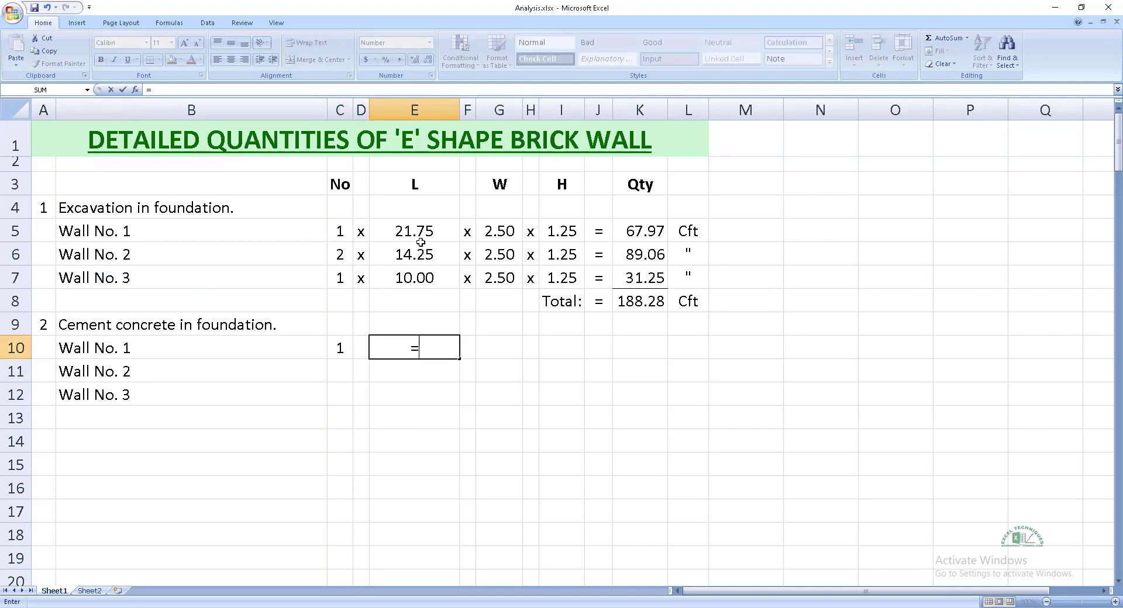
{"action": "left_click", "coordinate": [418, 235]}
{"action": "key", "text": "Return"}
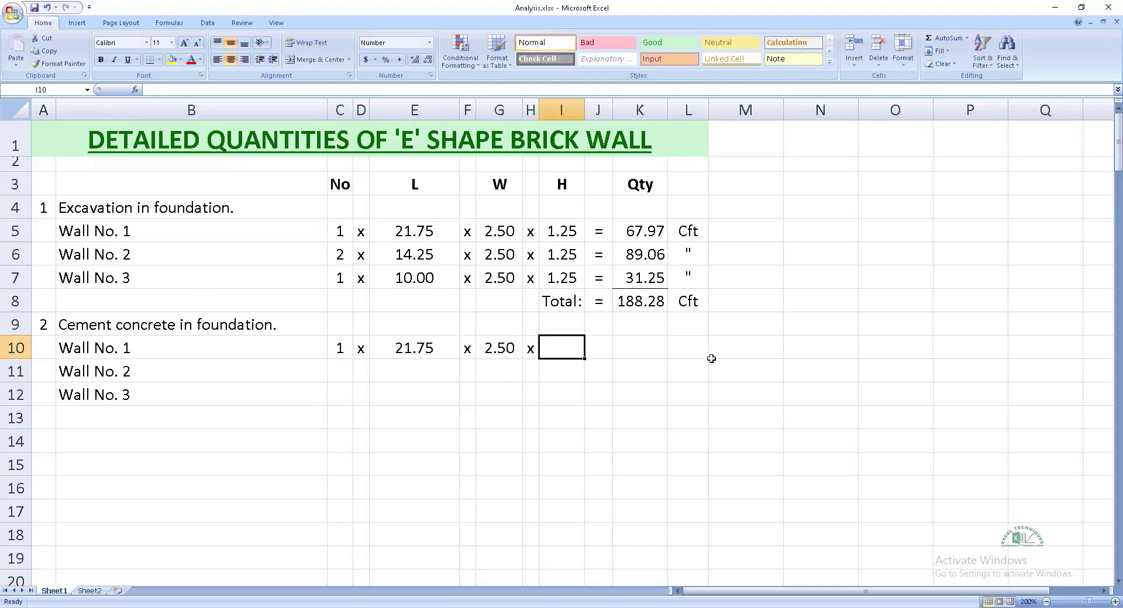
- Enter Wall No. 1's concrete height 0.75 in I10 and copy the equals sign, quantity formula and unit from J5:L5 into row 10
{"action": "type", "text": "="}
{"action": "key", "text": "Escape"}
{"action": "type", "text": "0.75"}
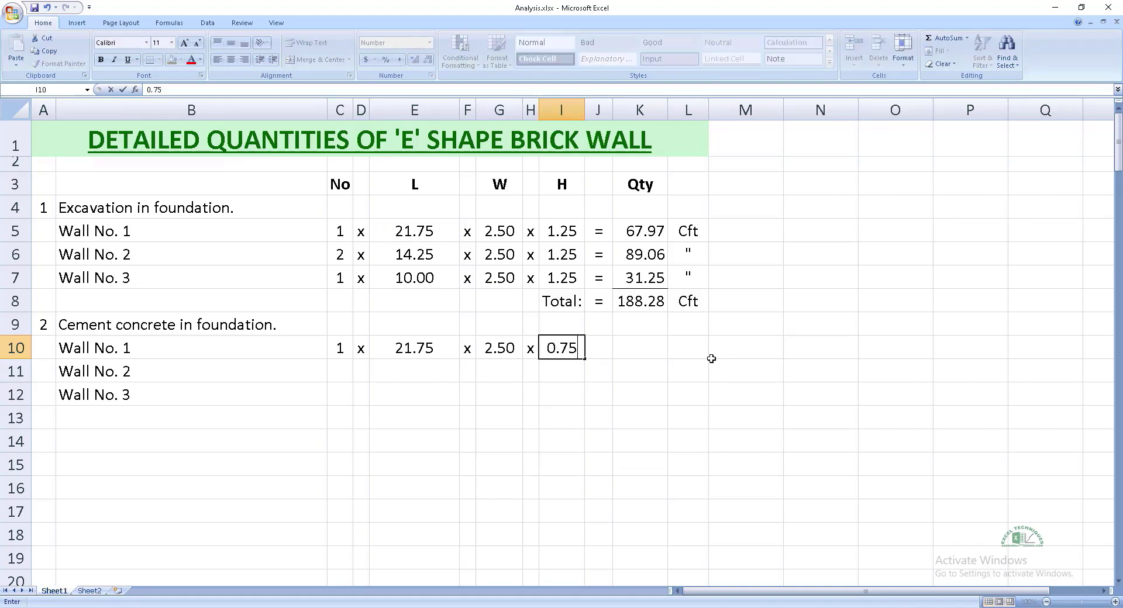
{"action": "key", "text": "ctrl+Return"}
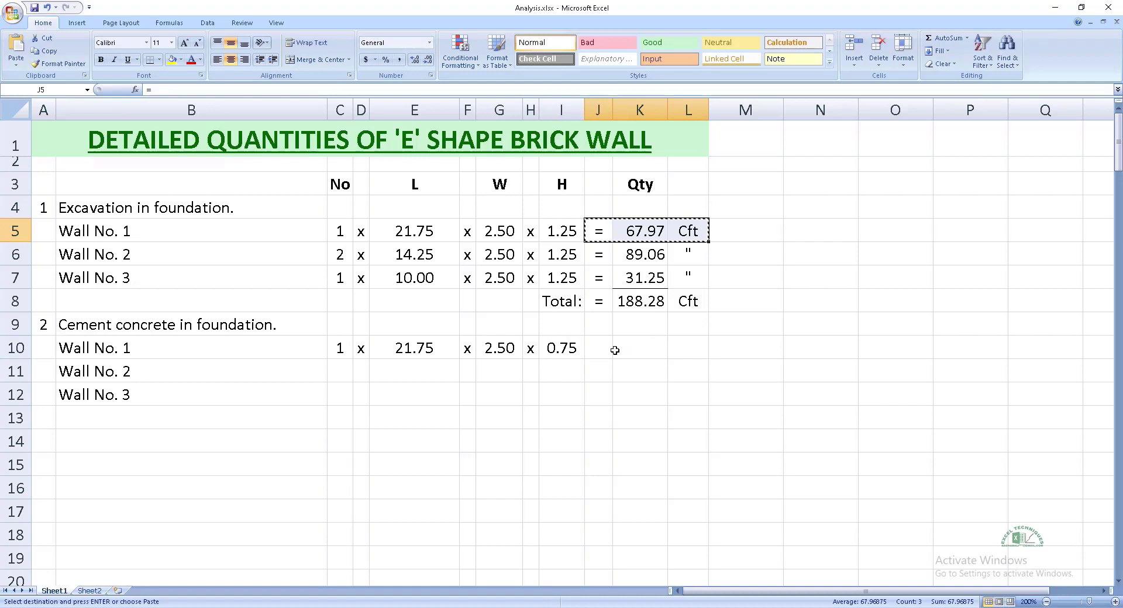
{"action": "left_click", "coordinate": [607, 352]}
{"action": "key", "text": "ctrl+v"}
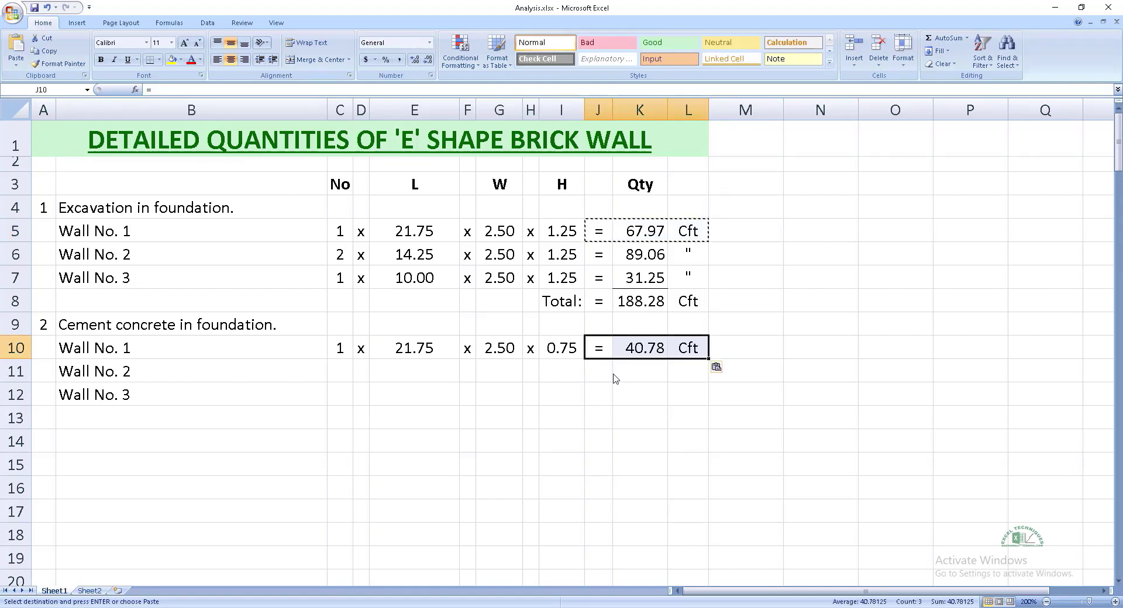
{"action": "key", "text": "Escape"}
- Copy row 10's entries from number through quantity into rows 11 and 12 for Walls No. 2 and 3, with a ditto mark in L11
{"action": "left_click", "coordinate": [329, 372]}
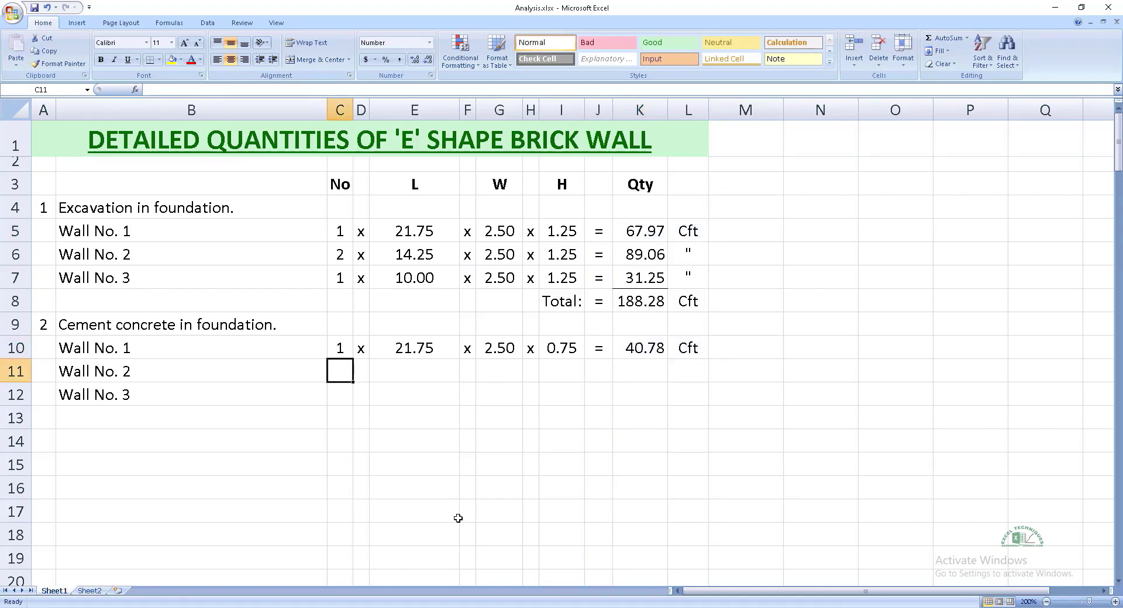
{"action": "key", "text": "Up"}
{"action": "key", "text": "ctrl+shift+Right"}
{"action": "key", "text": "shift+Left"}
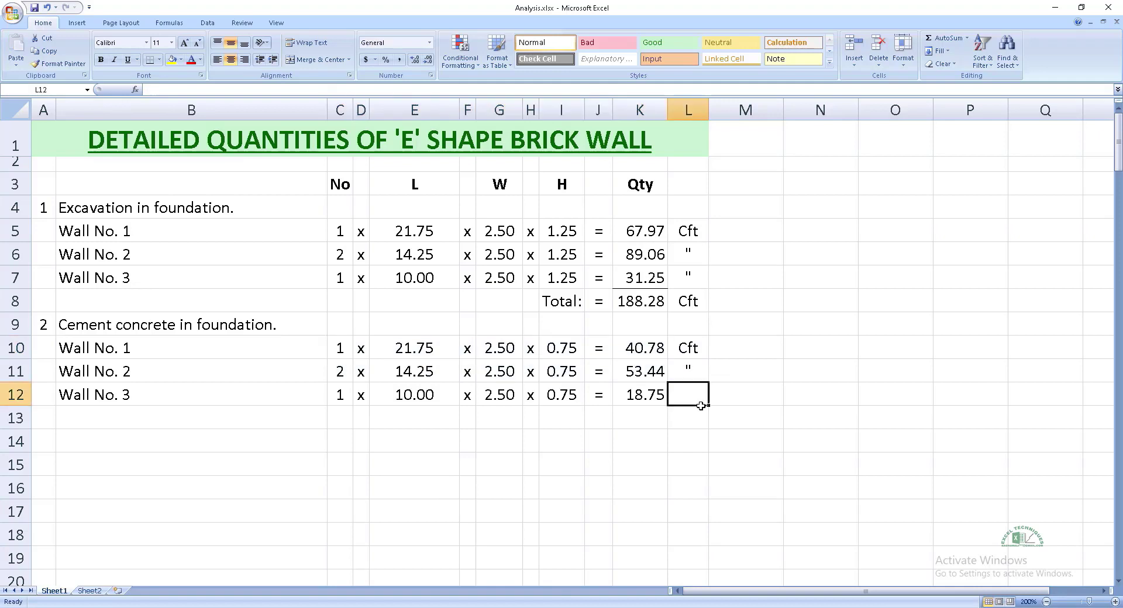
- Enter a ditto mark in L12 and add the concrete Total: line in row 13 with the summed quantity and unit Cft
{"action": "key", "text": "Down"}
{"action": "key", "text": "Left"}
{"action": "key", "text": "Left"}
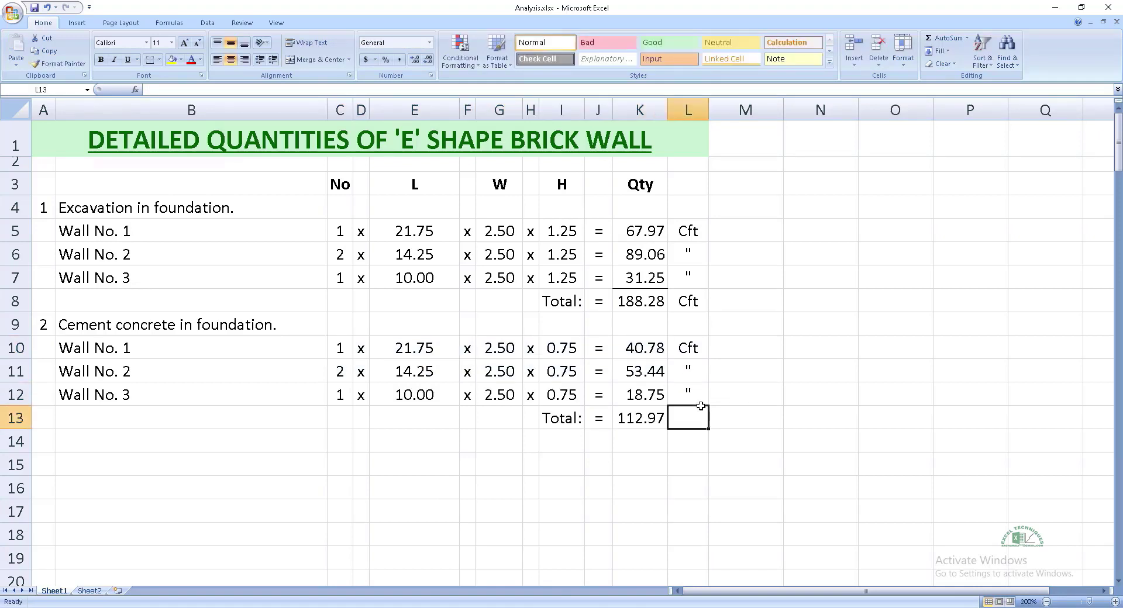
{"action": "type", "text": "Cft"}
- Add a bottom border to K12 and enter item 3, Brick work in foundation & Plinth., in row 14
{"action": "key", "text": "Up"}
{"action": "key", "text": "Left"}
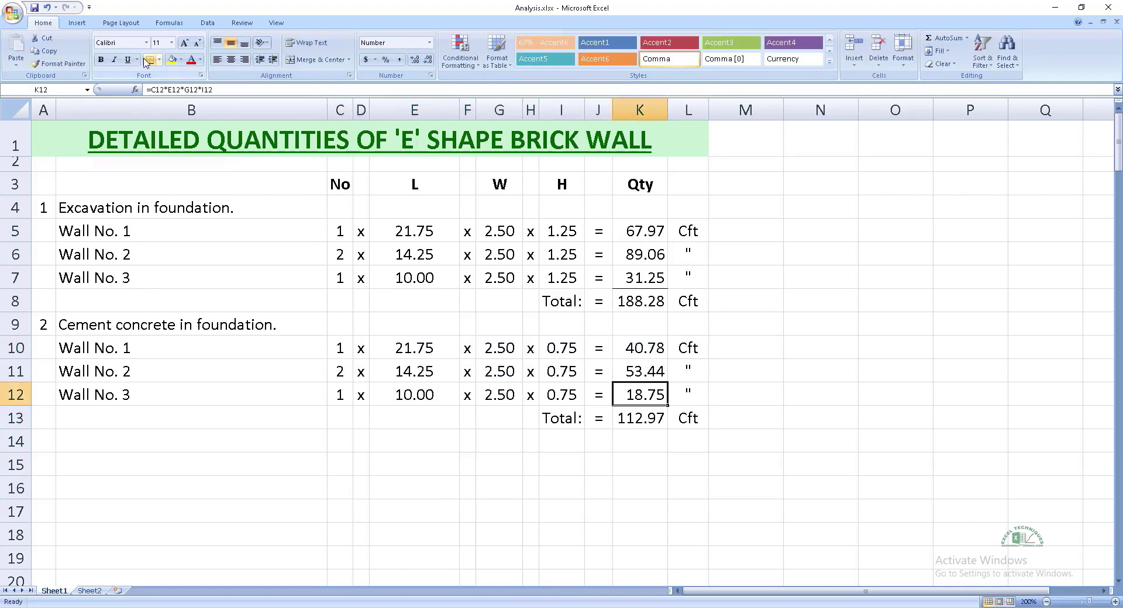
{"action": "left_click", "coordinate": [72, 441]}
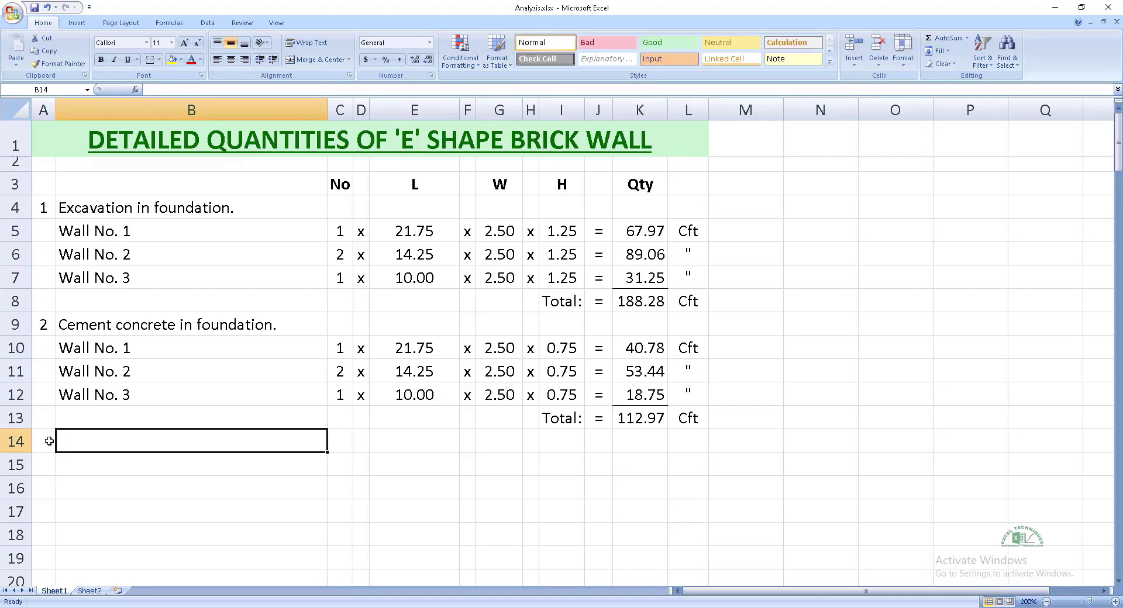
{"action": "left_click", "coordinate": [49, 442]}
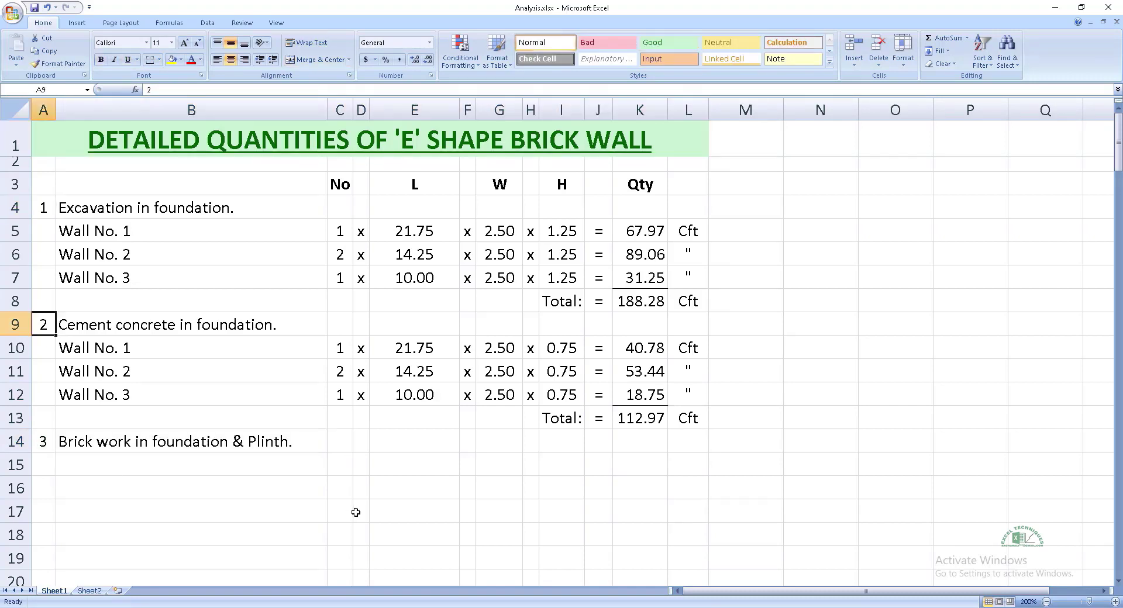
- Label B15 as Wall No. 1 1st step and link its number in C15 with =C10
{"action": "key", "text": "ctrl+Down"}
{"action": "key", "text": "Down"}
{"action": "key", "text": "Right"}
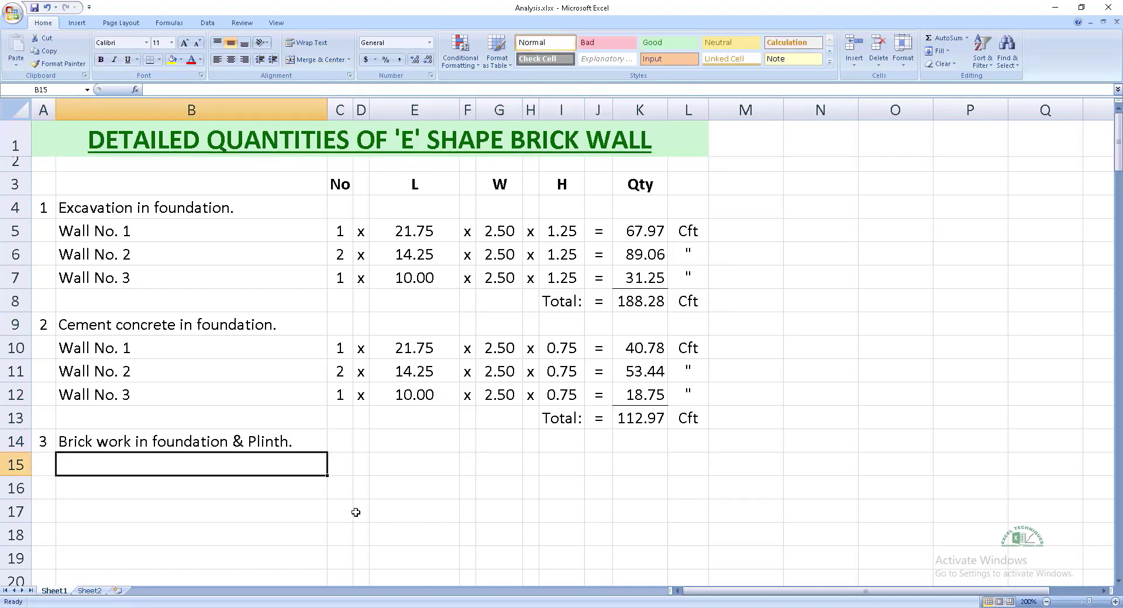
{"action": "type", "text": "Wall No. 1"}
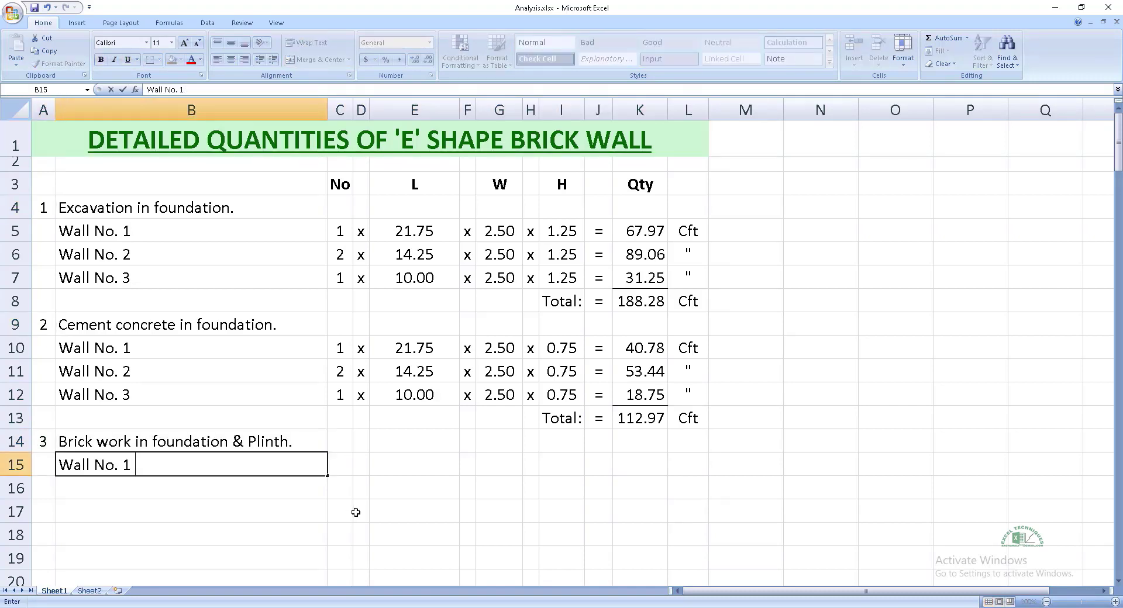
{"action": "type", "text": " 1st step"}
{"action": "key", "text": "Tab"}
{"action": "type", "text": "="}
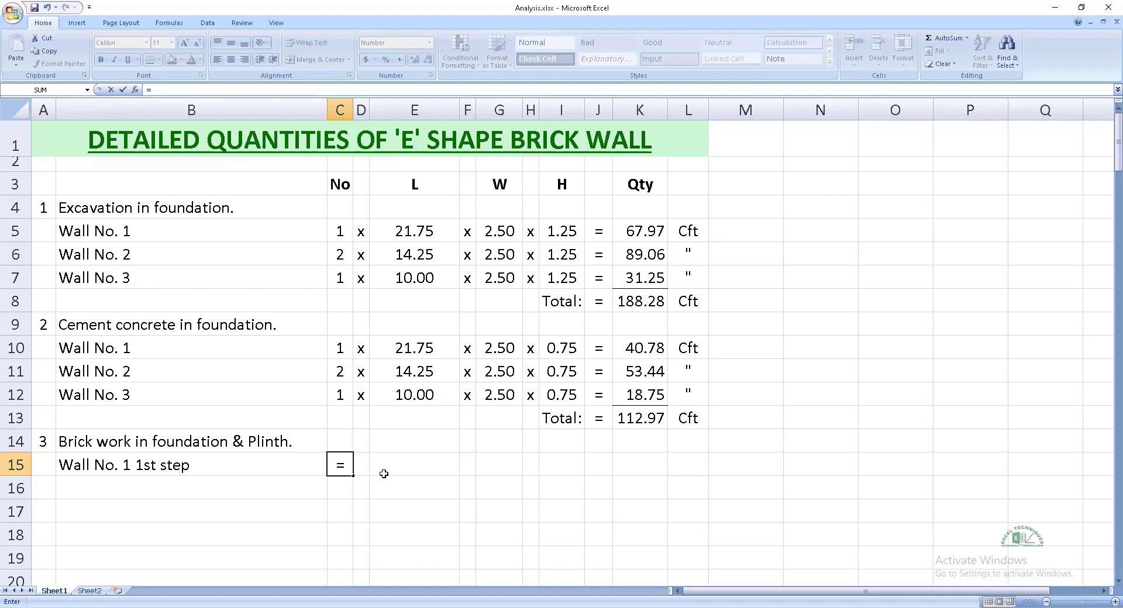
{"action": "left_click", "coordinate": [340, 347]}
{"action": "key", "text": "Return"}
{"action": "key", "text": "Up"}
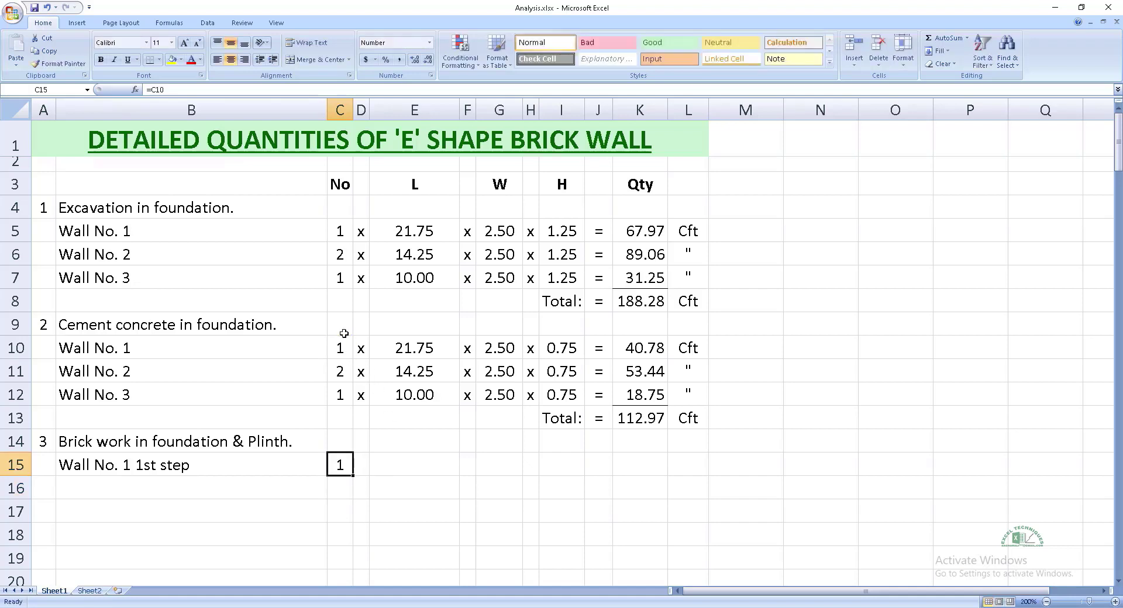
- Add an x separator in D15 and enter the 1st step's length in E15 as =20+1.50-0.75
{"action": "key", "text": "Tab"}
{"action": "type", "text": "x"}
{"action": "key", "text": "Tab"}
{"action": "type", "text": "=20+"}
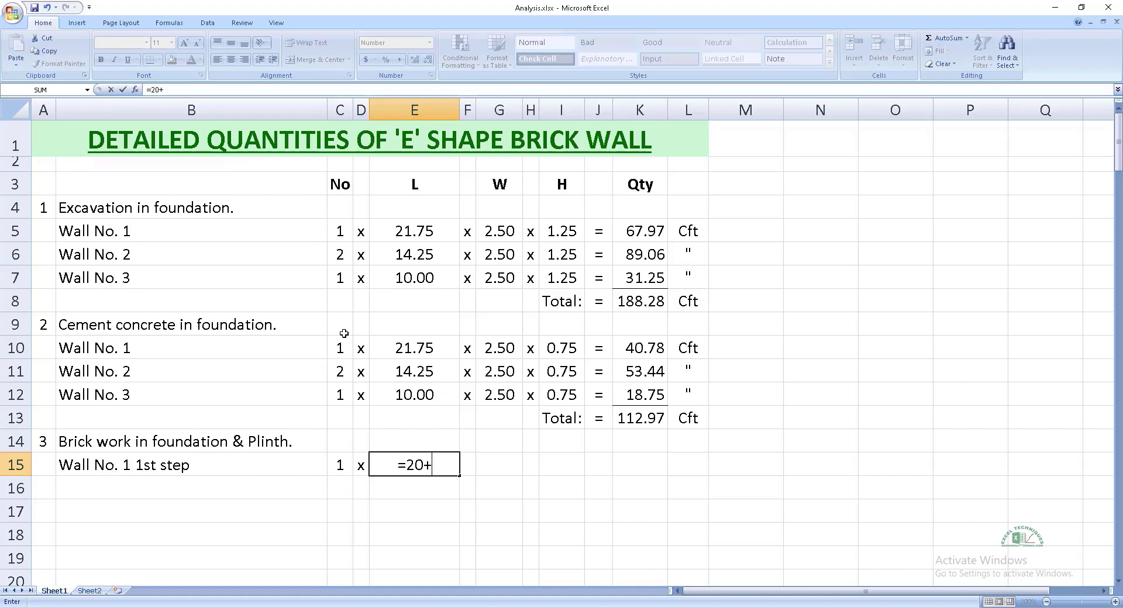
{"action": "type", "text": "1.50-0"}
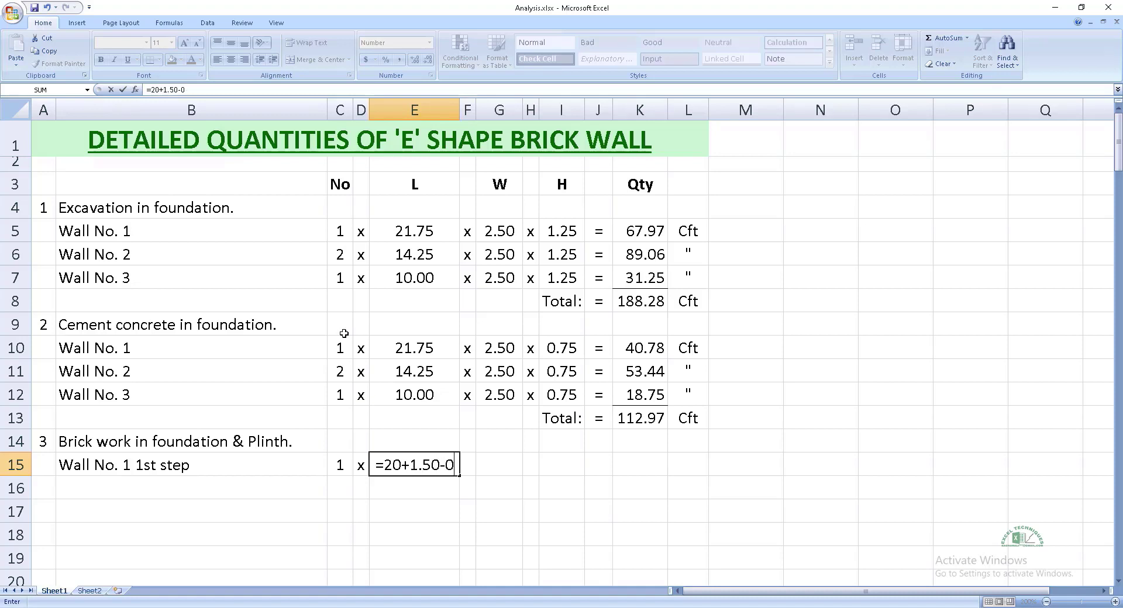
{"action": "type", "text": ".75"}
{"action": "key", "text": "ctrl+Return"}
- Enter the 1st step's width 1.5 and height 0.50 with x separators, and copy the equals sign, quantity formula and unit from J10:L10 into row 15
{"action": "key", "text": "Tab"}
{"action": "type", "text": "x"}
{"action": "key", "text": "Tab"}
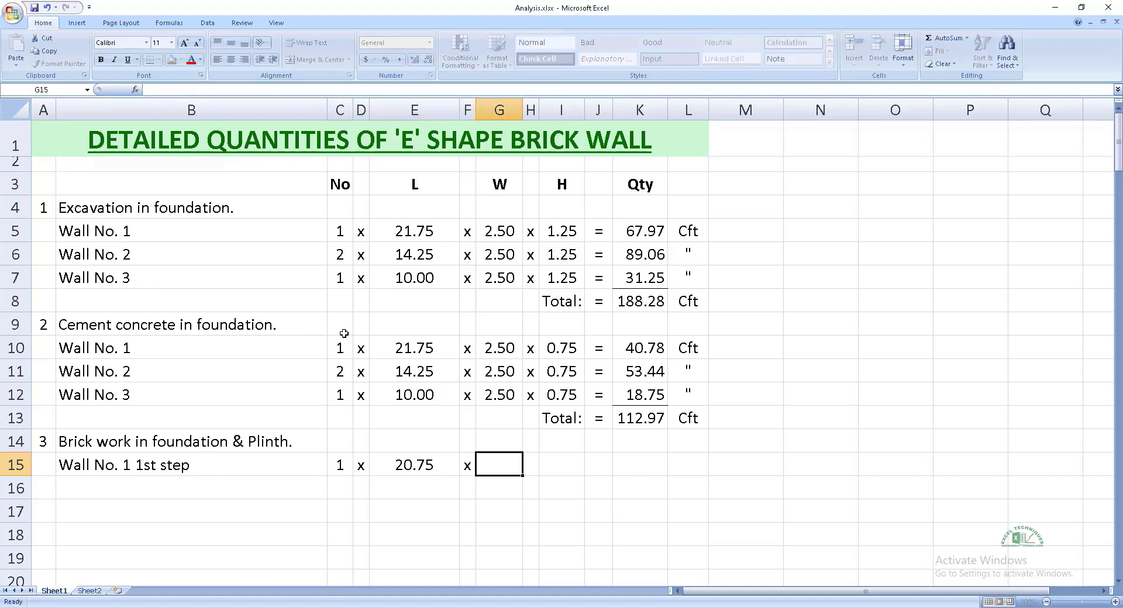
{"action": "type", "text": "1.5"}
{"action": "key", "text": "Tab"}
{"action": "type", "text": "x"}
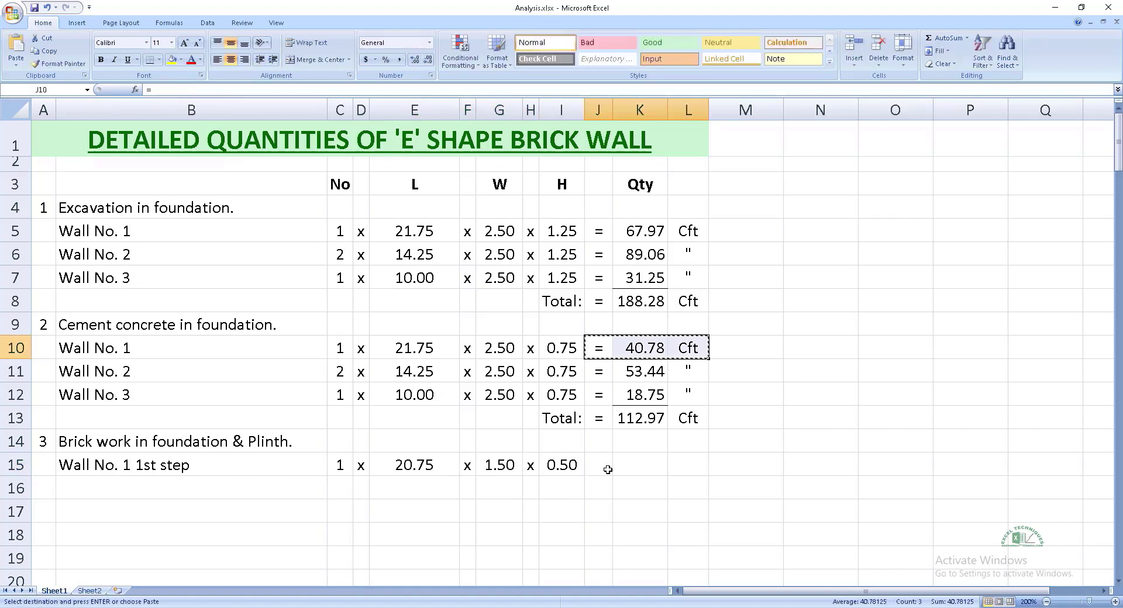
{"action": "left_click", "coordinate": [607, 470]}
{"action": "key", "text": "Return"}
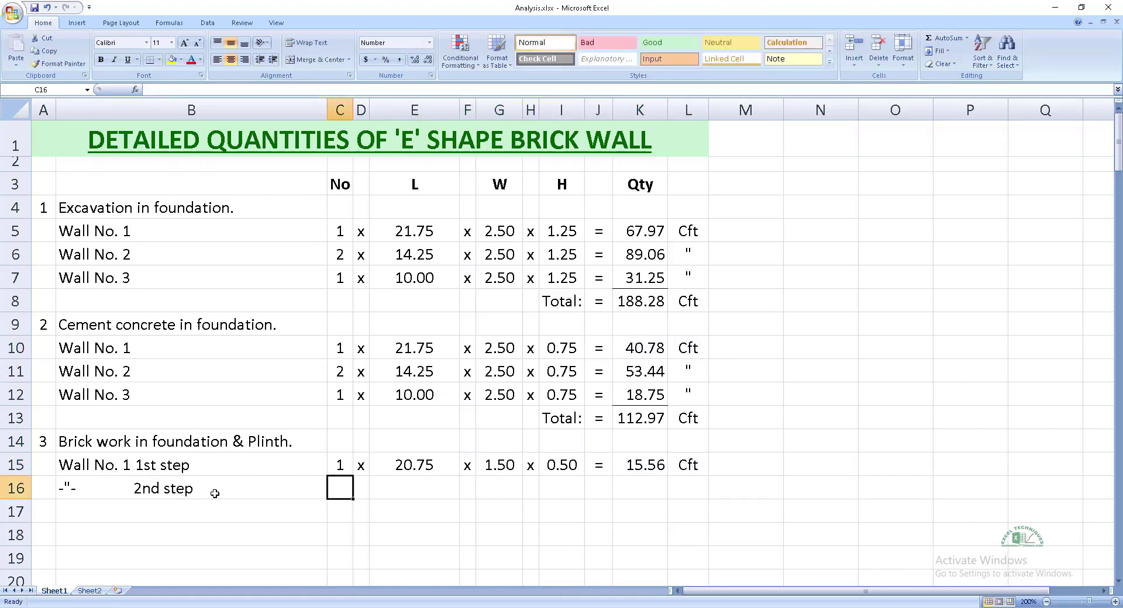
- Label row 16 as the 2nd step with a ditto mark, link its number in C16 with =C15 and add an x separator
{"action": "type", "text": "="}
{"action": "key", "text": "Up"}
{"action": "key", "text": "Return"}
{"action": "key", "text": "Up"}
{"action": "key", "text": "Right"}
{"action": "type", "text": "x"}
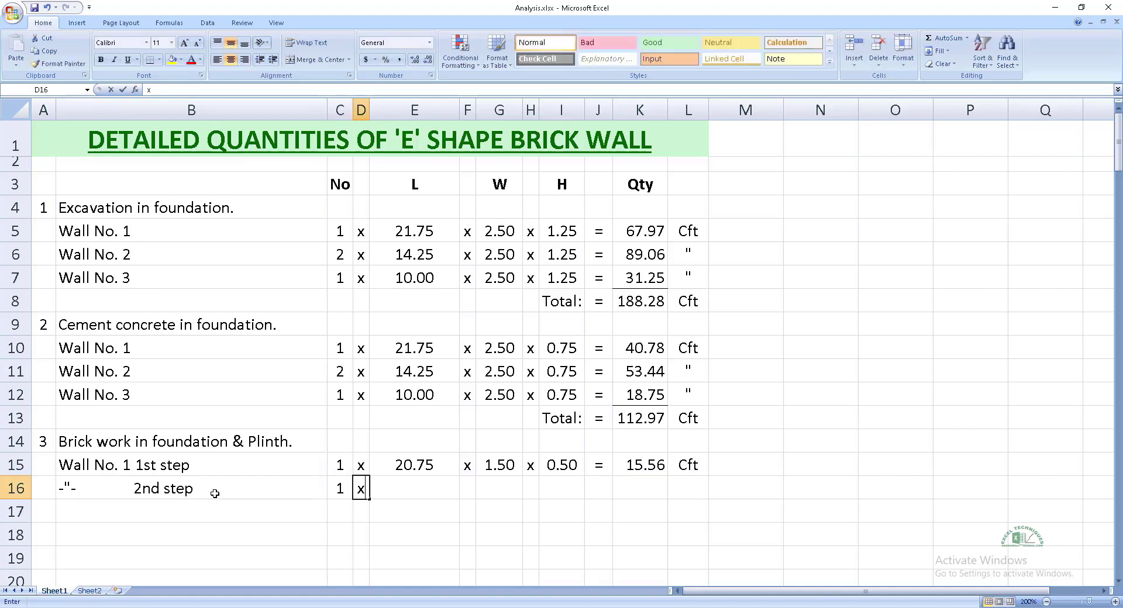
- Enter the Wall No. 1 2nd step's length in E16 as =E15-0.375 and show it with three decimal places
{"action": "key", "text": "Tab"}
{"action": "type", "text": "="}
{"action": "key", "text": "Up"}
{"action": "type", "text": "o"}
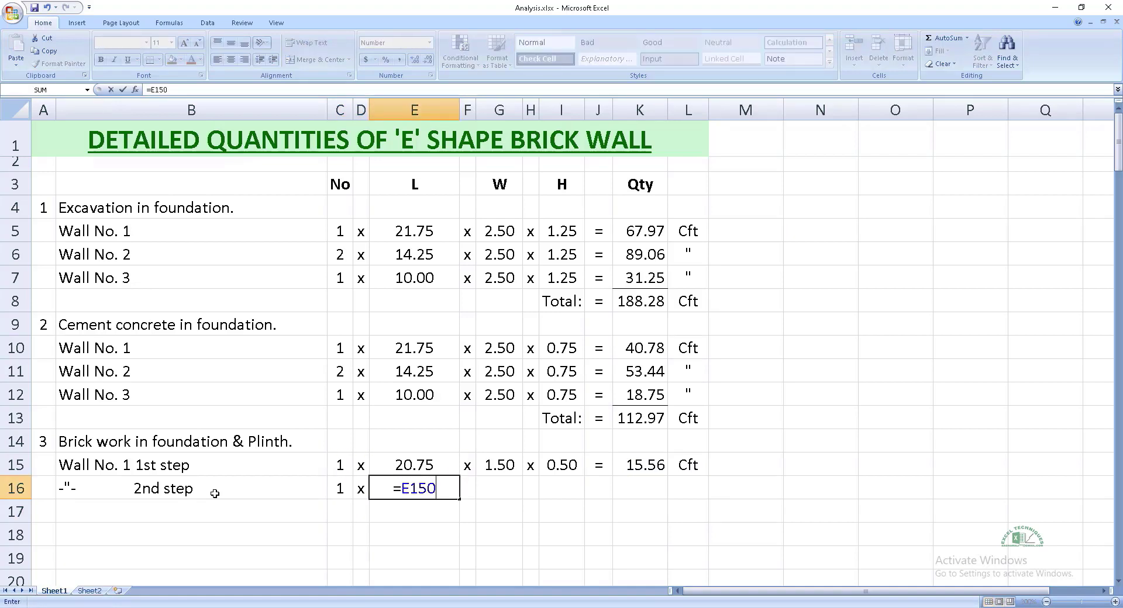
{"action": "key", "text": "Tab"}
{"action": "key", "text": "Left"}
{"action": "type", "text": "="}
{"action": "key", "text": "Up"}
{"action": "type", "text": "="}
{"action": "key", "text": "BackSpace"}
{"action": "type", "text": "-0.375"}
{"action": "key", "text": "Tab"}
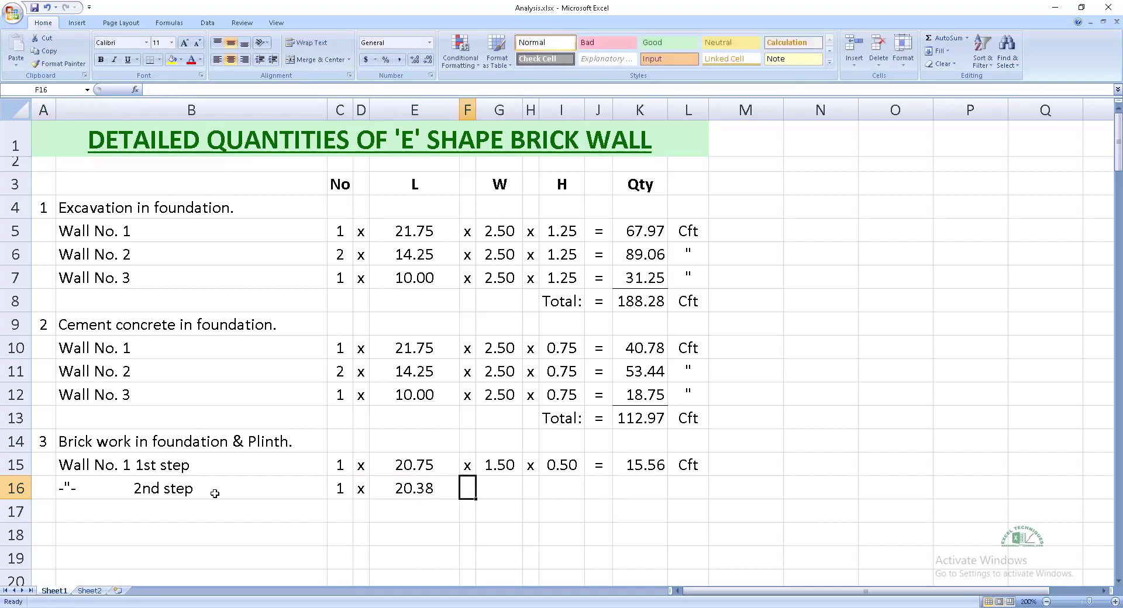
{"action": "key", "text": "Left"}
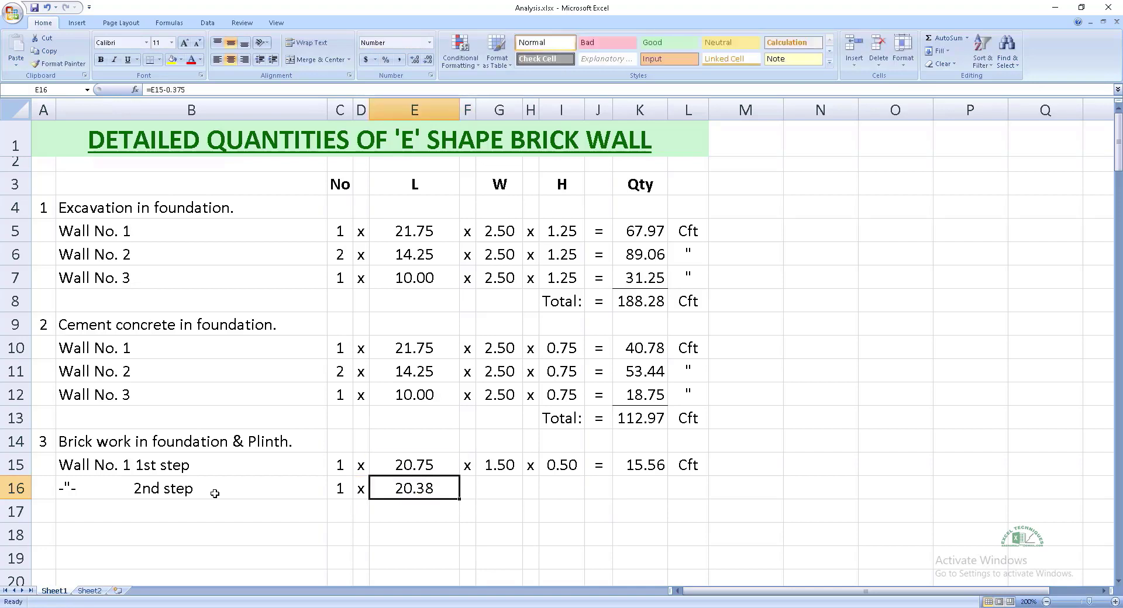
{"action": "left_click", "coordinate": [412, 60]}
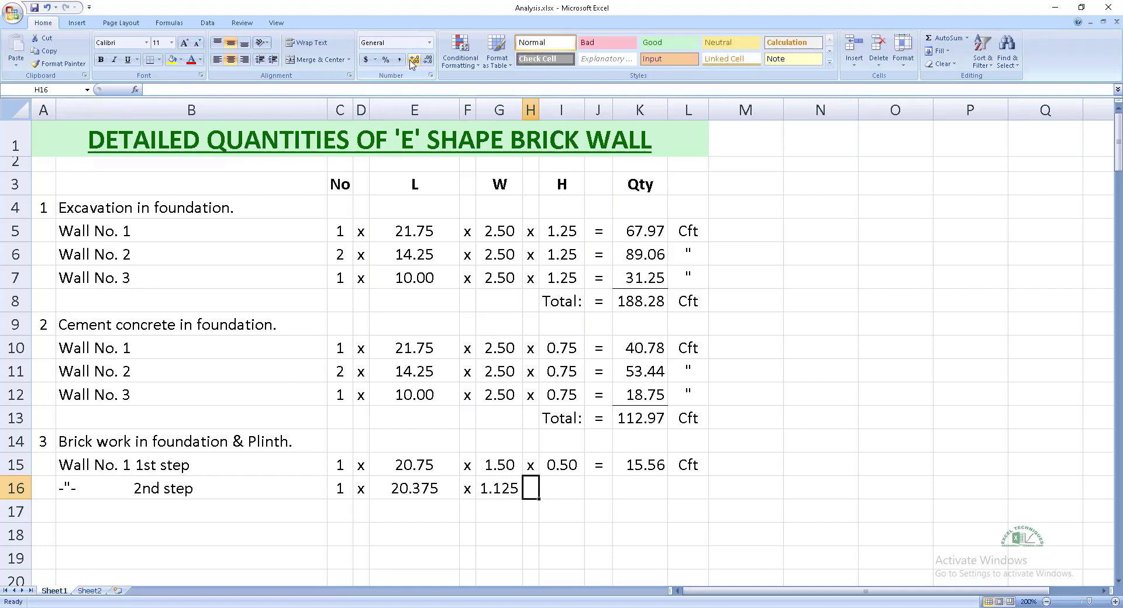
- Complete row 16 with width 1.125, height 0.50, x separators, the equals sign and quantity formula copied from row 15, and a ditto unit
{"action": "type", "text": "x"}
{"action": "key", "text": "Tab"}
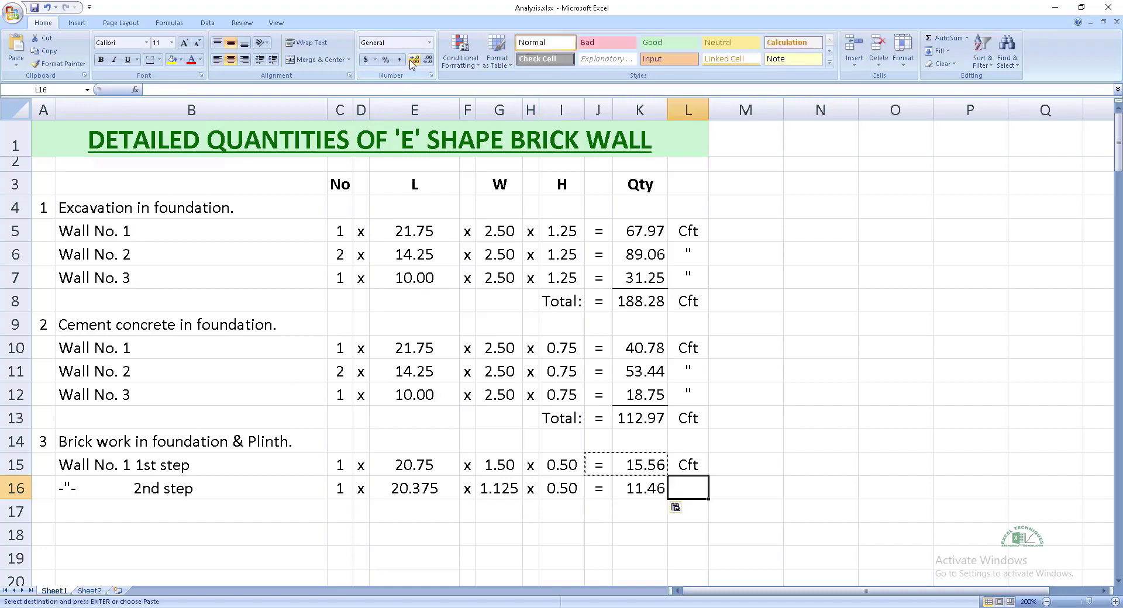
{"action": "type", "text": "\""}
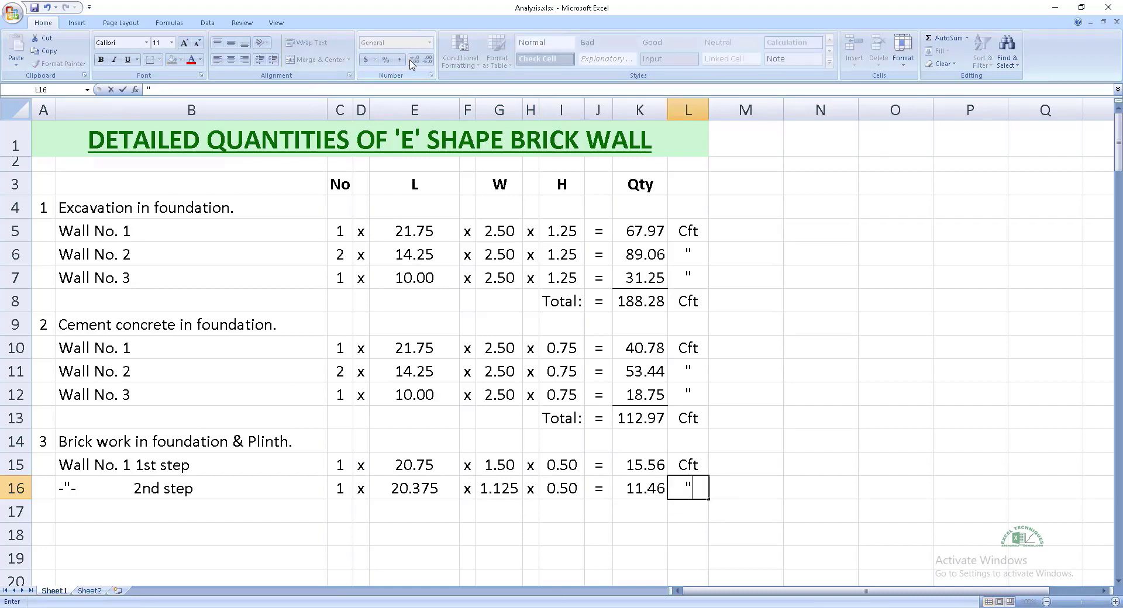
{"action": "key", "text": "Return"}
- Label row 17 as Wall No. 2 1st step, with number 2 in C17 and an x separator in D17
{"action": "key", "text": "Home"}
{"action": "key", "text": "Right"}
{"action": "type", "text": "Wall No. 2 1st step"}
{"action": "key", "text": "Tab"}
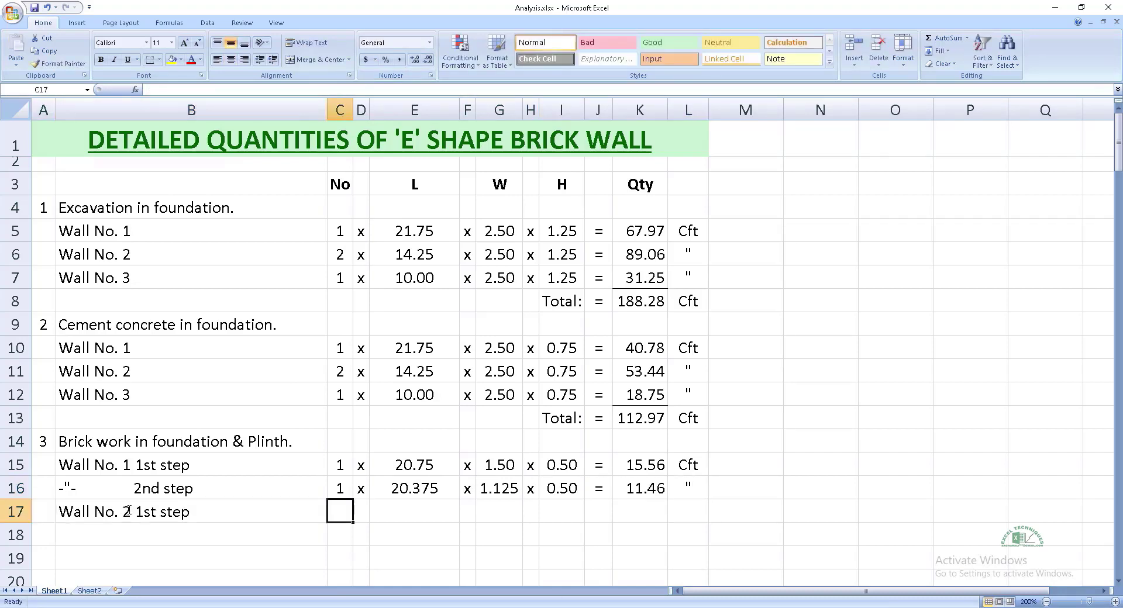
{"action": "type", "text": "2"}
{"action": "key", "text": "Tab"}
{"action": "type", "text": "x"}
{"action": "key", "text": "Tab"}
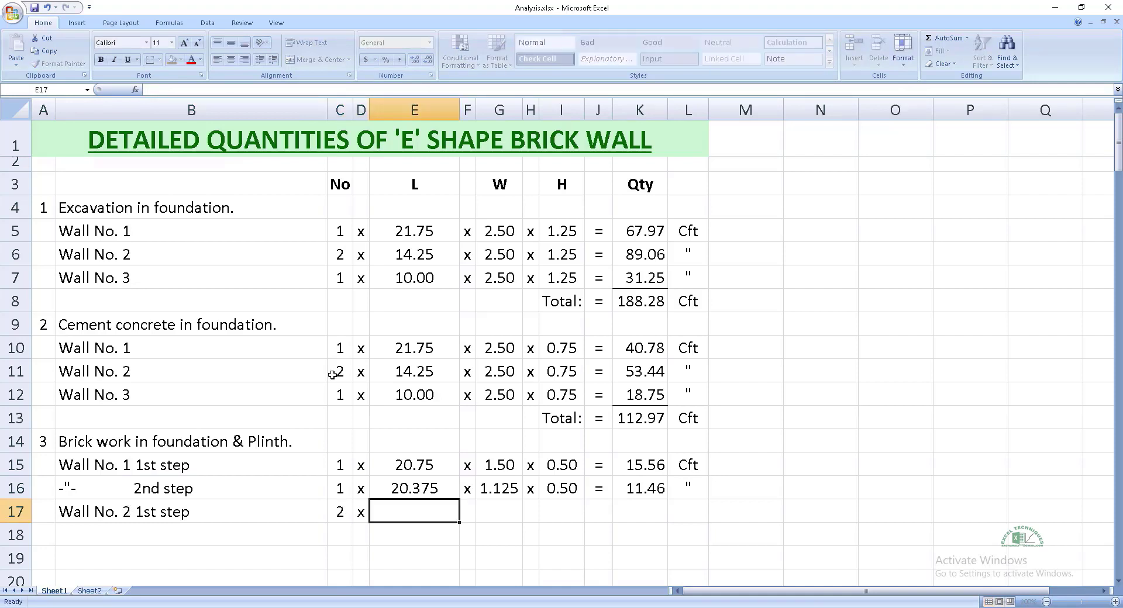
- Link the Wall No. 2 1st step's length with =E11 in E17 and add an x separator in F17
{"action": "type", "text": "="}
{"action": "left_click", "coordinate": [400, 372]}
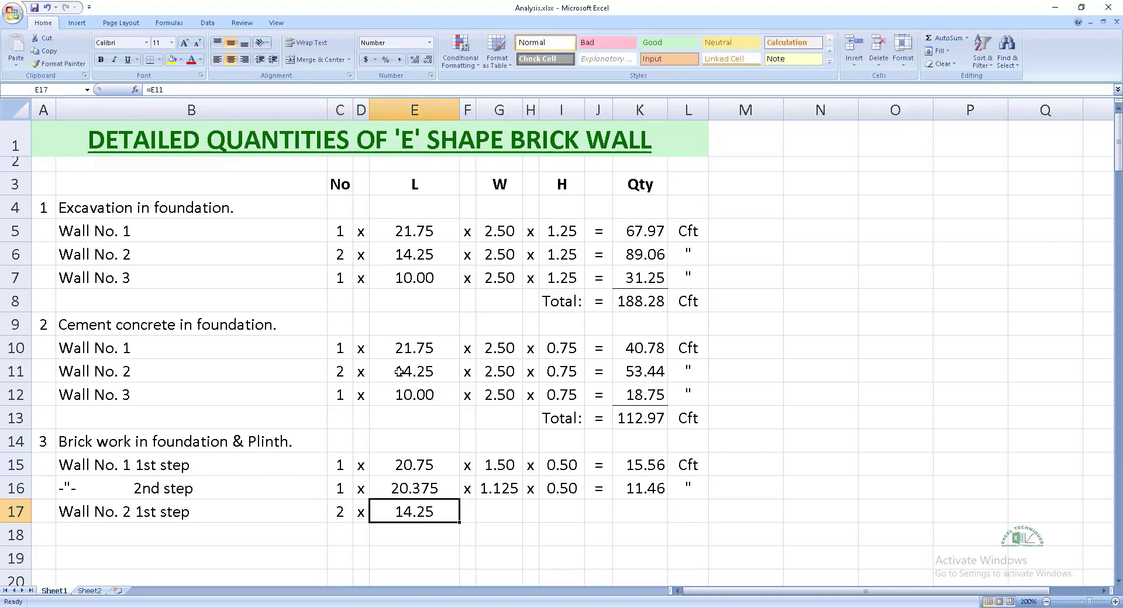
{"action": "key", "text": "Tab"}
{"action": "type", "text": "x"}
- Link row 17's width with =G15 and its height with =I16, separated by an x
{"action": "key", "text": "Tab"}
{"action": "type", "text": "="}
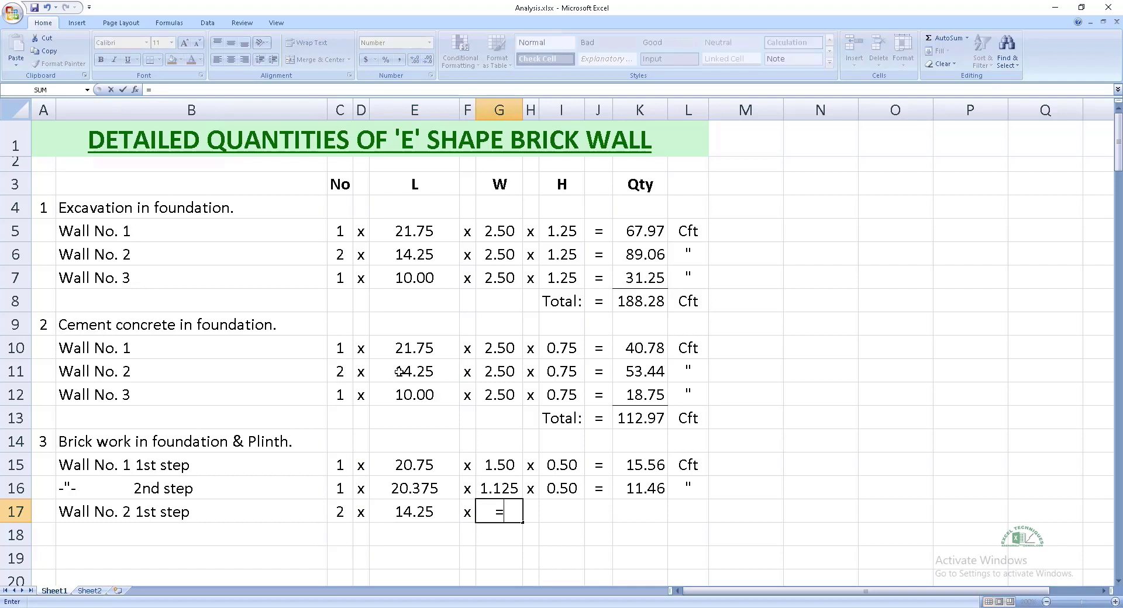
{"action": "key", "text": "Up"}
{"action": "key", "text": "Up"}
{"action": "key", "text": "Tab"}
{"action": "type", "text": "x"}
{"action": "key", "text": "Tab"}
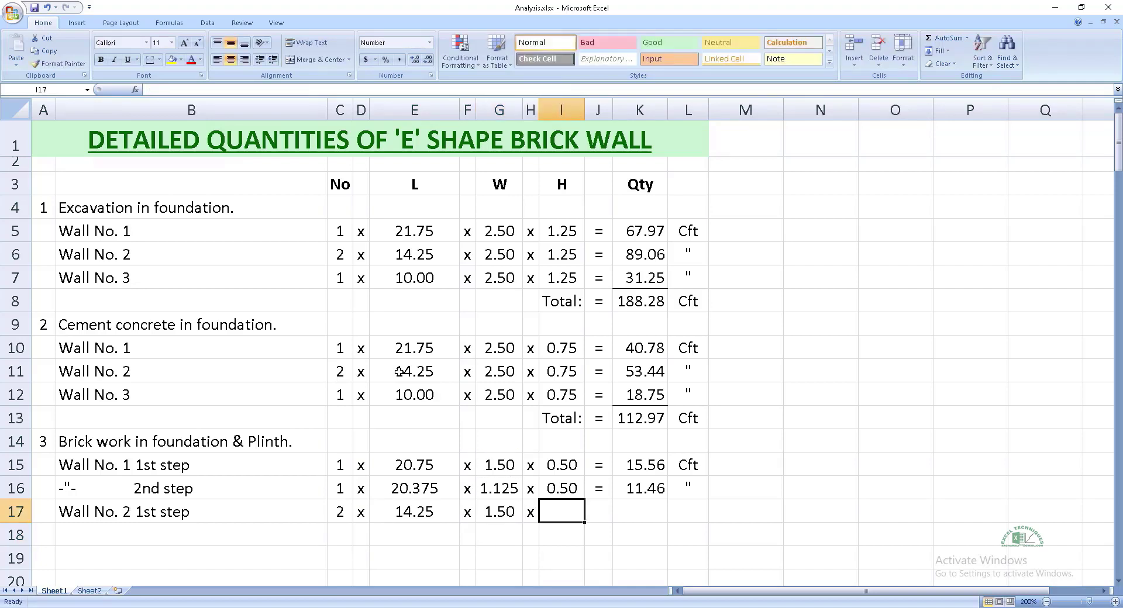
{"action": "type", "text": "="}
{"action": "key", "text": "Up"}
{"action": "key", "text": "Return"}
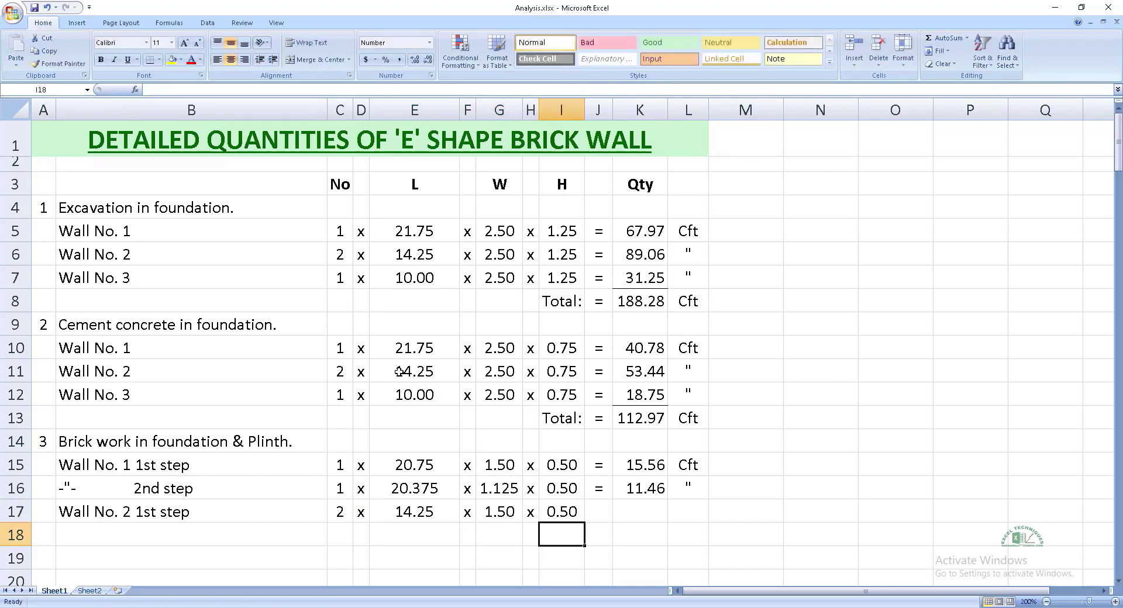
- Copy the equals sign, quantity formula and ditto unit from J16:L16 into row 17
{"action": "key", "text": "Tab"}
{"action": "key", "text": "Up"}
{"action": "key", "text": "Up"}
{"action": "key", "text": "shift+Right"}
{"action": "key", "text": "shift+Right"}
{"action": "key", "text": "ctrl+c"}
{"action": "key", "text": "Down"}
{"action": "key", "text": "Return"}
- Copy the ditto 2nd step label from B16 into B18
{"action": "key", "text": "ctrl+Left"}
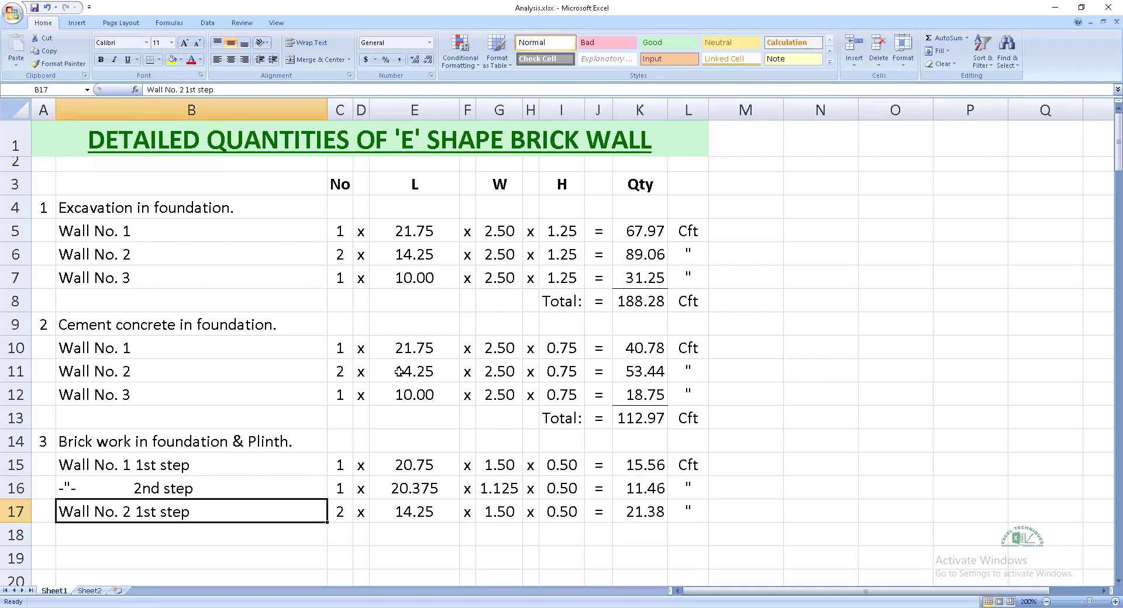
{"action": "key", "text": "Up"}
{"action": "key", "text": "ctrl+c"}
{"action": "key", "text": "Down"}
{"action": "key", "text": "Down"}
{"action": "key", "text": "Return"}
- Link row 18's number with =C17 and its length with =E17, with an x separator between them
{"action": "key", "text": "Tab"}
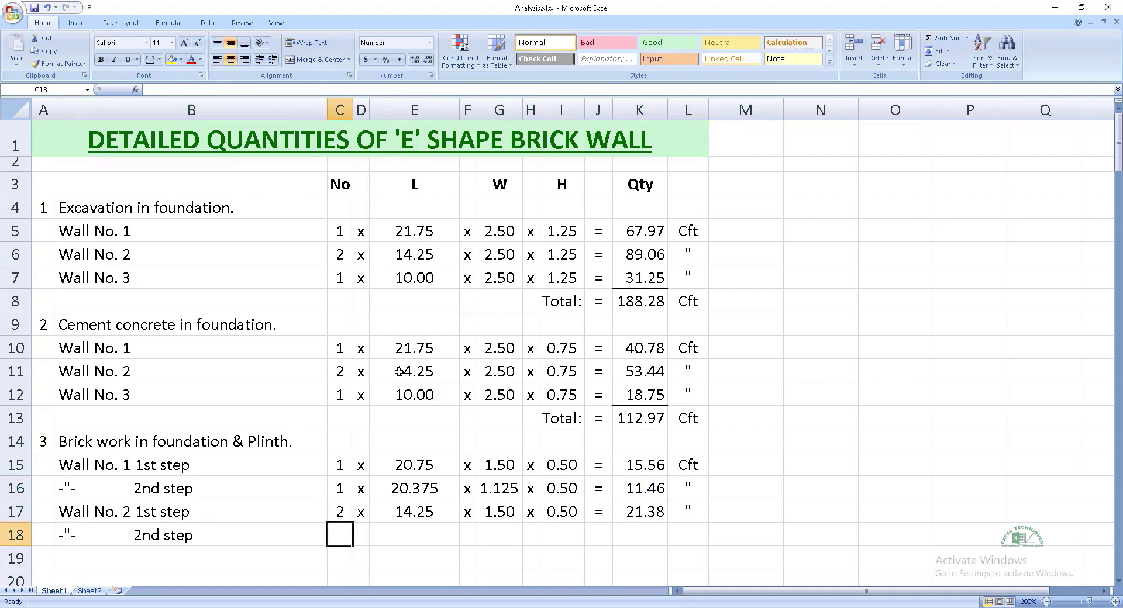
{"action": "type", "text": "="}
{"action": "key", "text": "Up"}
{"action": "key", "text": "Return"}
{"action": "key", "text": "Up"}
{"action": "key", "text": "Tab"}
{"action": "type", "text": "x"}
{"action": "key", "text": "Tab"}
{"action": "type", "text": "="}
{"action": "key", "text": "Up"}
{"action": "key", "text": "Return"}
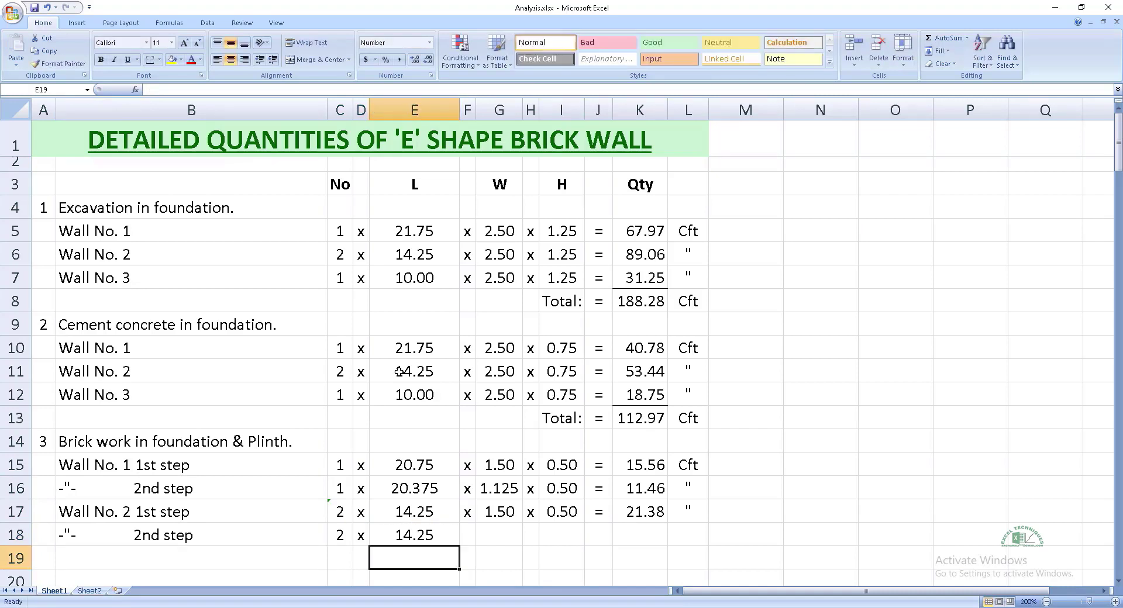
- Copy F17:L17 into row 18 to fill the 2nd step's width, height, separators, quantity formula and unit
{"action": "key", "text": "Up"}
{"action": "key", "text": "Tab"}
{"action": "key", "text": "Up"}
{"action": "key", "text": "ctrl+shift+Right"}
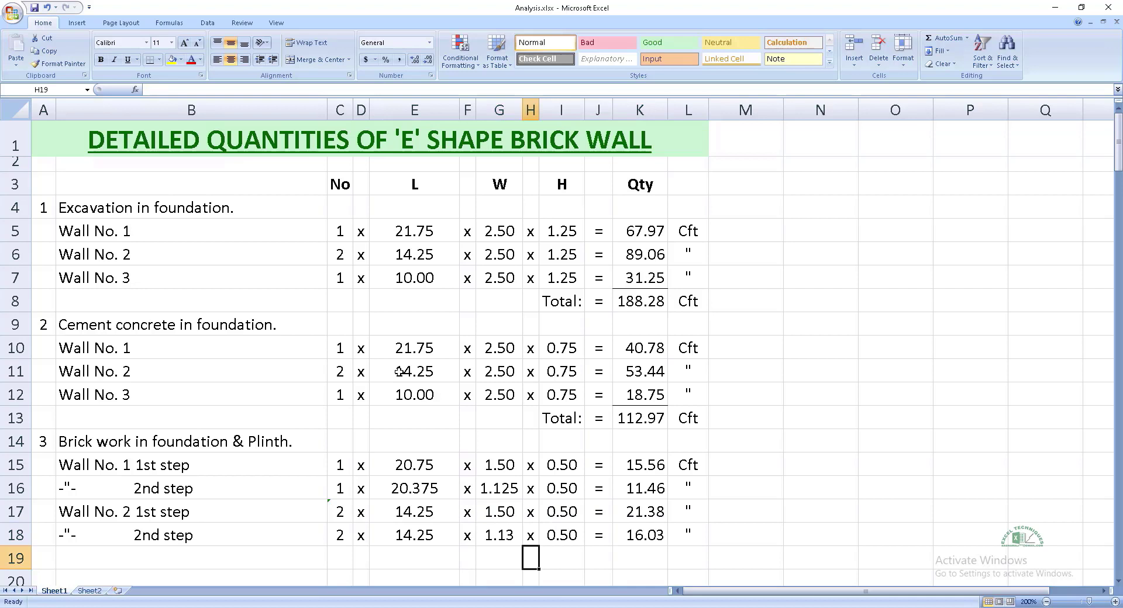
- Label row 19 as Wall No. 3 1st step, linking its number to C12 and length to E12, with x separators
{"action": "key", "text": "Home"}
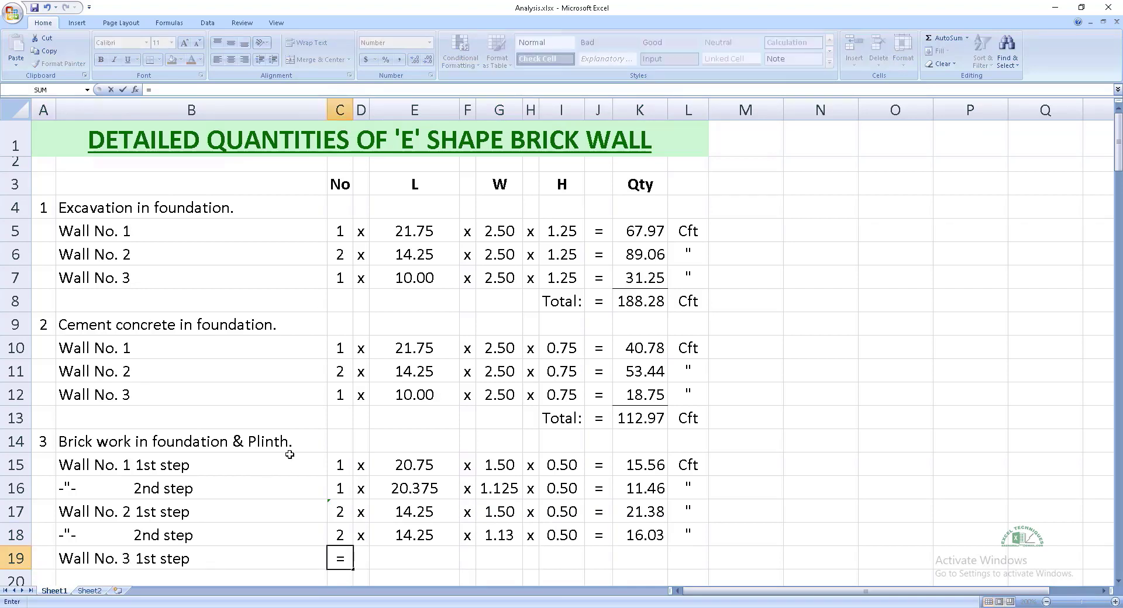
{"action": "left_click", "coordinate": [338, 395]}
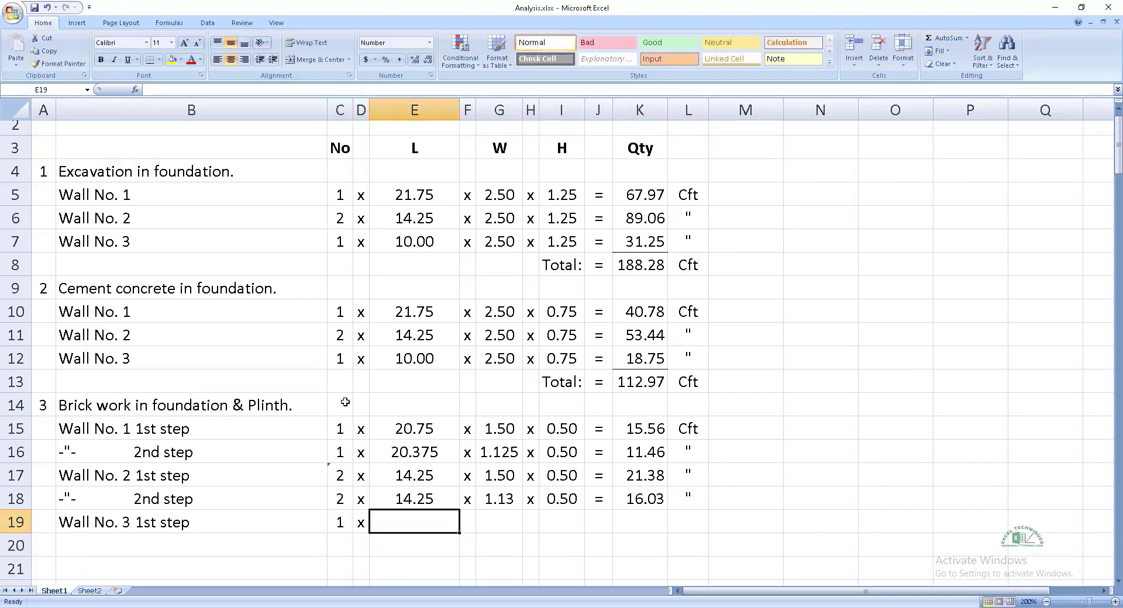
{"action": "type", "text": "="}
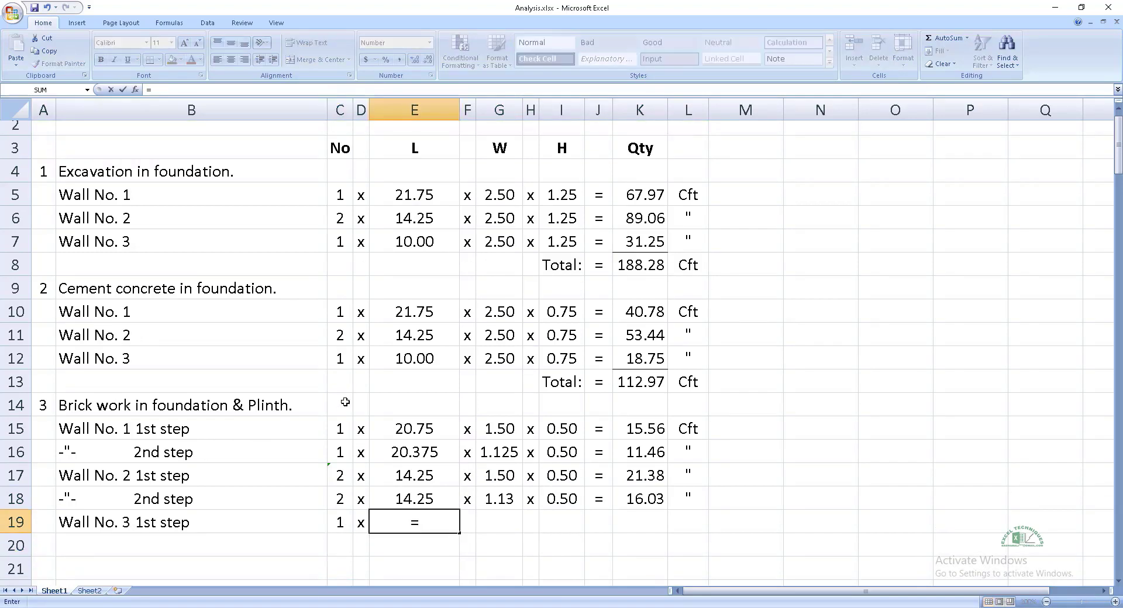
{"action": "left_click", "coordinate": [420, 362]}
{"action": "key", "text": "Return"}
{"action": "key", "text": "Right"}
{"action": "type", "text": "x"}
{"action": "key", "text": "Right"}
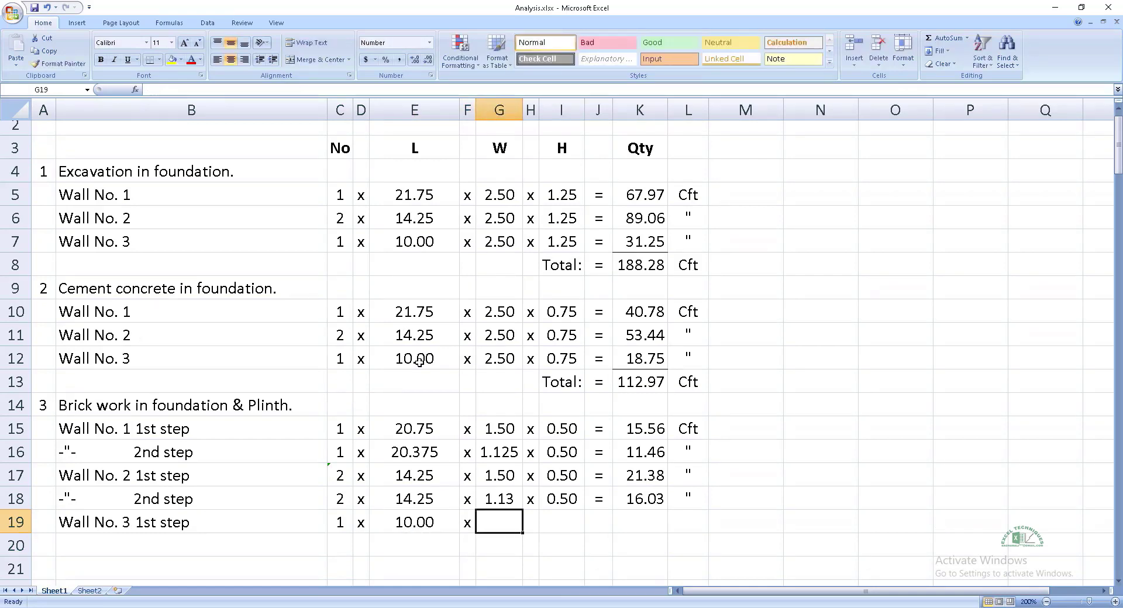
- Link the Wall No. 3 1st step's width in G19 with =G15, and show the width in G18 with three decimals
{"action": "type", "text": "="}
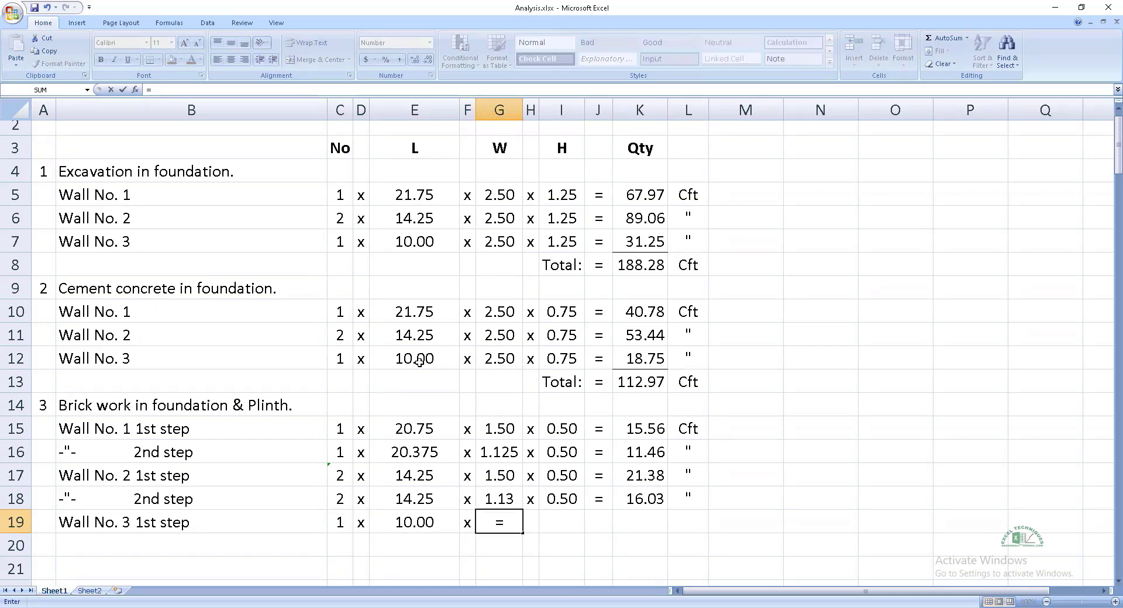
{"action": "left_click", "coordinate": [512, 430]}
{"action": "key", "text": "Return"}
{"action": "key", "text": "Up"}
{"action": "key", "text": "Up"}
{"action": "left_click", "coordinate": [415, 65]}
{"action": "key", "text": "Down"}
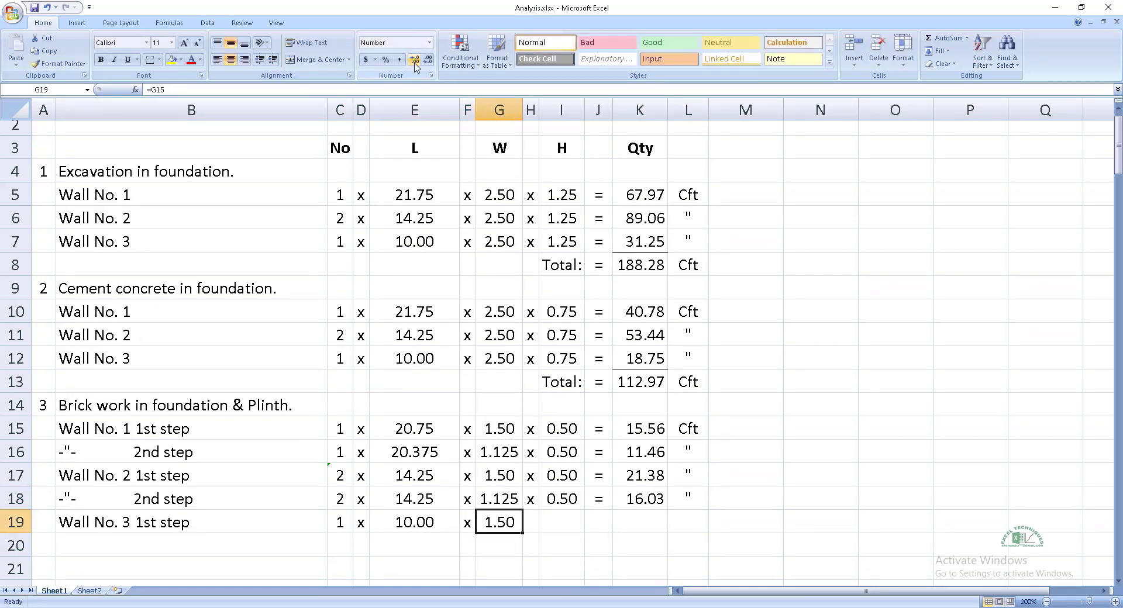
- Add an x separator in H19 and link the height in I19 with =I15
{"action": "key", "text": "Right"}
{"action": "type", "text": "x"}
{"action": "key", "text": "Right"}
{"action": "type", "text": "="}
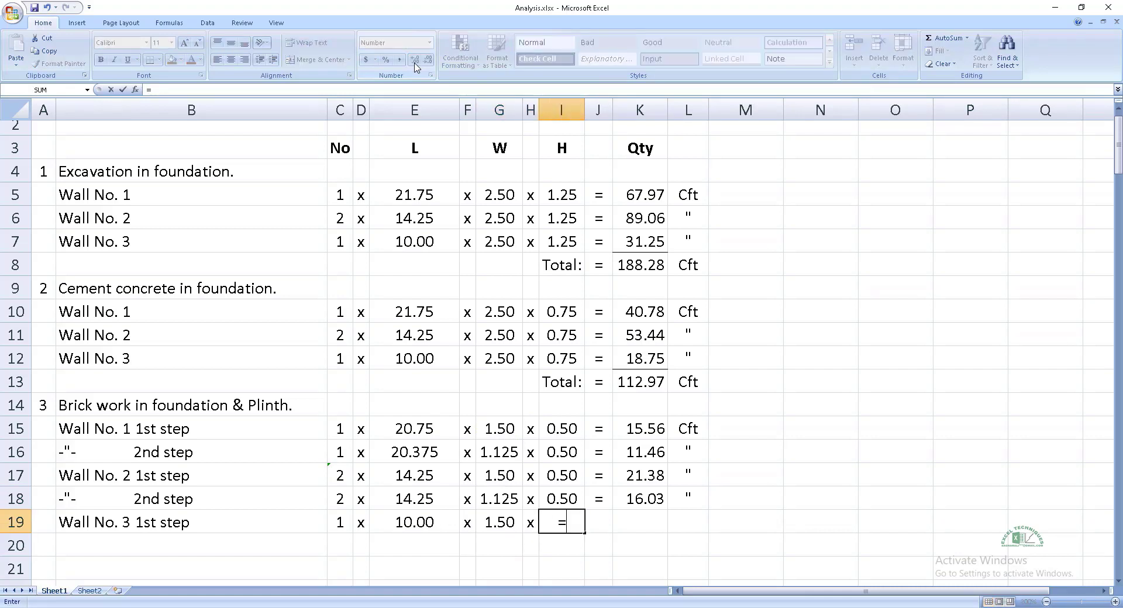
{"action": "left_click", "coordinate": [565, 435]}
{"action": "key", "text": "Return"}
- Copy the equals sign, quantity formula and ditto unit from J18:L18 into row 19
{"action": "key", "text": "Up"}
{"action": "key", "text": "Up"}
{"action": "key", "text": "Right"}
{"action": "key", "text": "shift+Right"}
{"action": "key", "text": "shift+Right"}
{"action": "key", "text": "ctrl+c"}
{"action": "key", "text": "Down"}
{"action": "key", "text": "ctrl+v"}
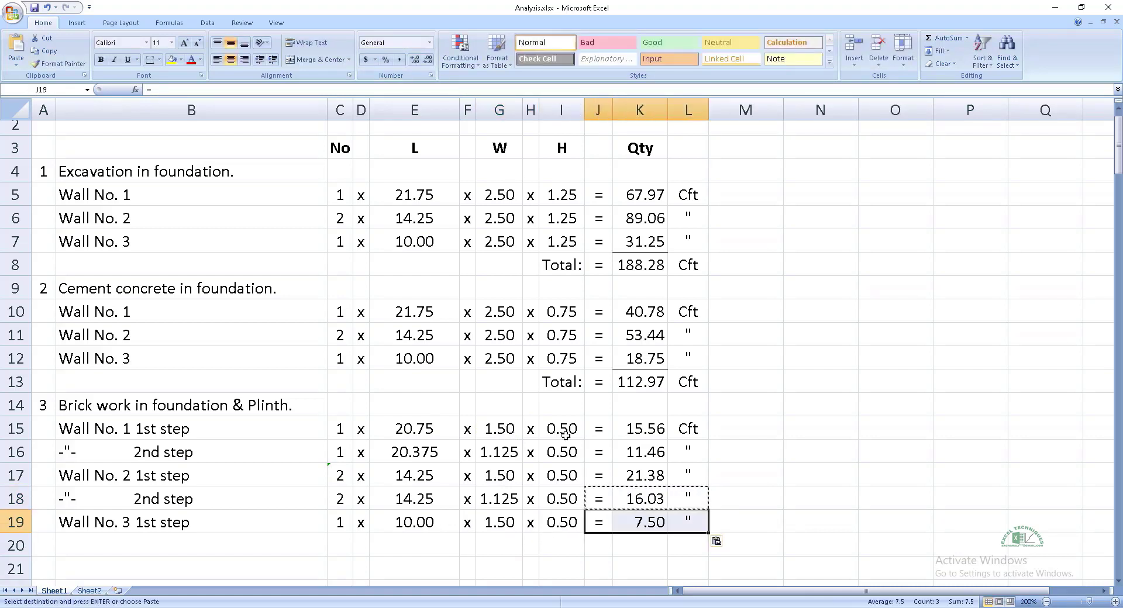
- Copy the ditto 2nd step label from B18 into B20
{"action": "key", "text": "Down"}
{"action": "key", "text": "Left"}
{"action": "key", "text": "Left"}
{"action": "key", "text": "Left"}
{"action": "key", "text": "Left"}
{"action": "key", "text": "Left"}
{"action": "key", "text": "Left"}
{"action": "key", "text": "Left"}
{"action": "key", "text": "Left"}
{"action": "key", "text": "Up"}
{"action": "key", "text": "Up"}
{"action": "key", "text": "ctrl+c"}
{"action": "key", "text": "Down"}
{"action": "key", "text": "Down"}
{"action": "key", "text": "ctrl+v"}
{"action": "key", "text": "Right"}
{"action": "key", "text": "Right"}
{"action": "key", "text": "Left"}
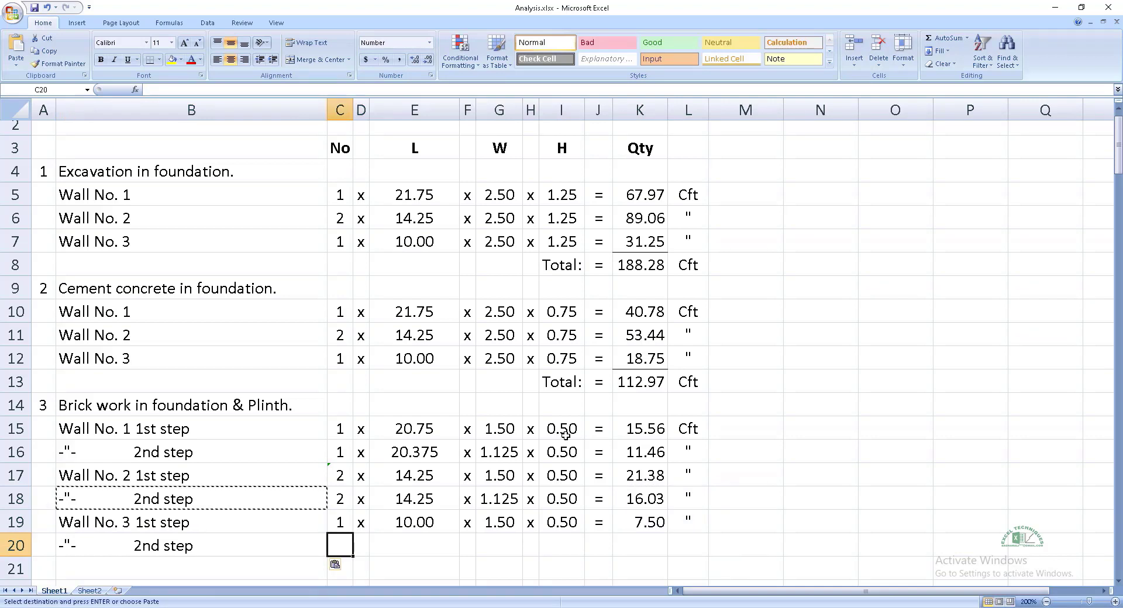
- Enter number 1 in C20, an x separator in D20, and the length in E20 as =E19
{"action": "type", "text": "1"}
{"action": "key", "text": "Return"}
{"action": "key", "text": "Up"}
{"action": "key", "text": "Right"}
{"action": "type", "text": "x"}
{"action": "key", "text": "Right"}
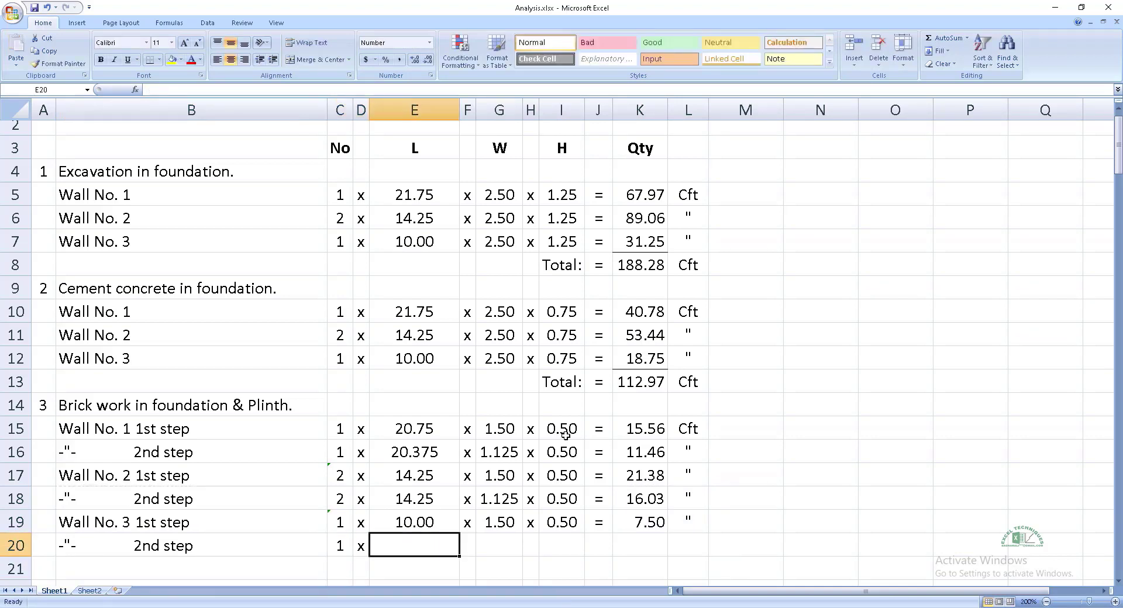
{"action": "type", "text": "=E19"}
{"action": "key", "text": "Return"}
- Copy F19:L19 into row 20 and show the width in G20 with three decimal places
{"action": "key", "text": "Up"}
{"action": "key", "text": "Up"}
{"action": "key", "text": "Right"}
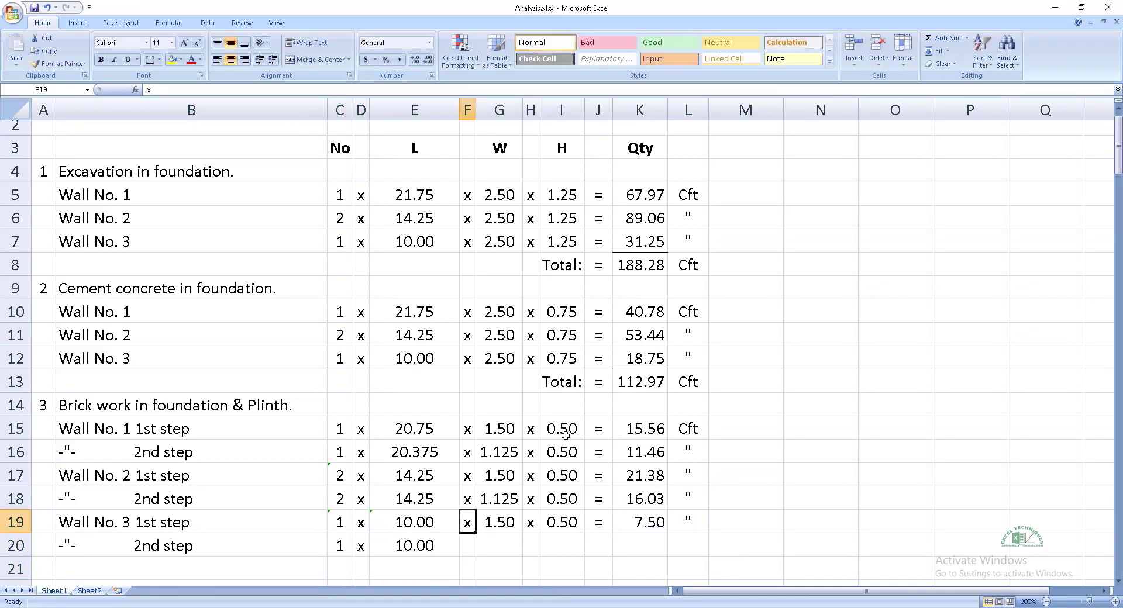
{"action": "key", "text": "ctrl+shift+Right"}
{"action": "key", "text": "ctrl+c"}
{"action": "key", "text": "Down"}
{"action": "key", "text": "ctrl+v"}
{"action": "key", "text": "Right"}
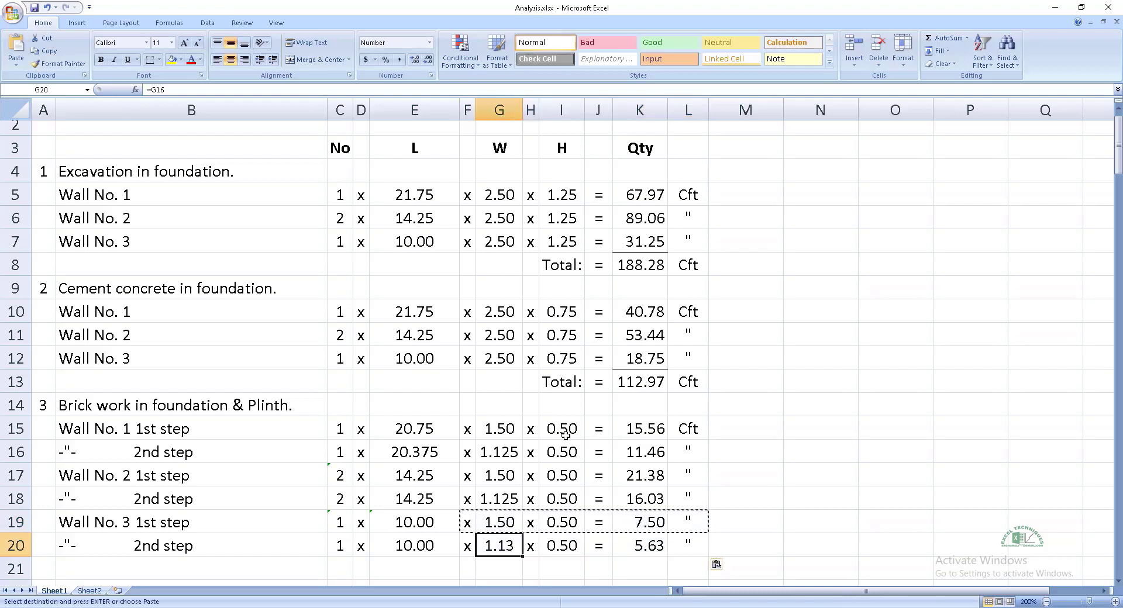
{"action": "left_click", "coordinate": [414, 60]}
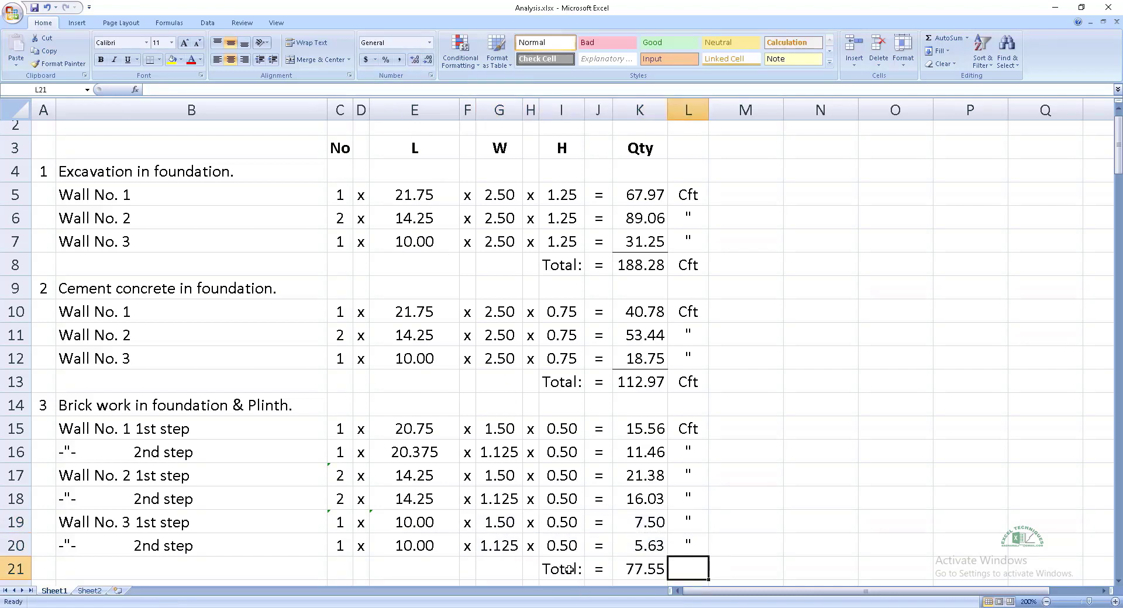
- Add the brick work's Total row 21 with equals sign, summed quantity and Cft unit, and put a bottom border under K20
{"action": "key", "text": "Up"}
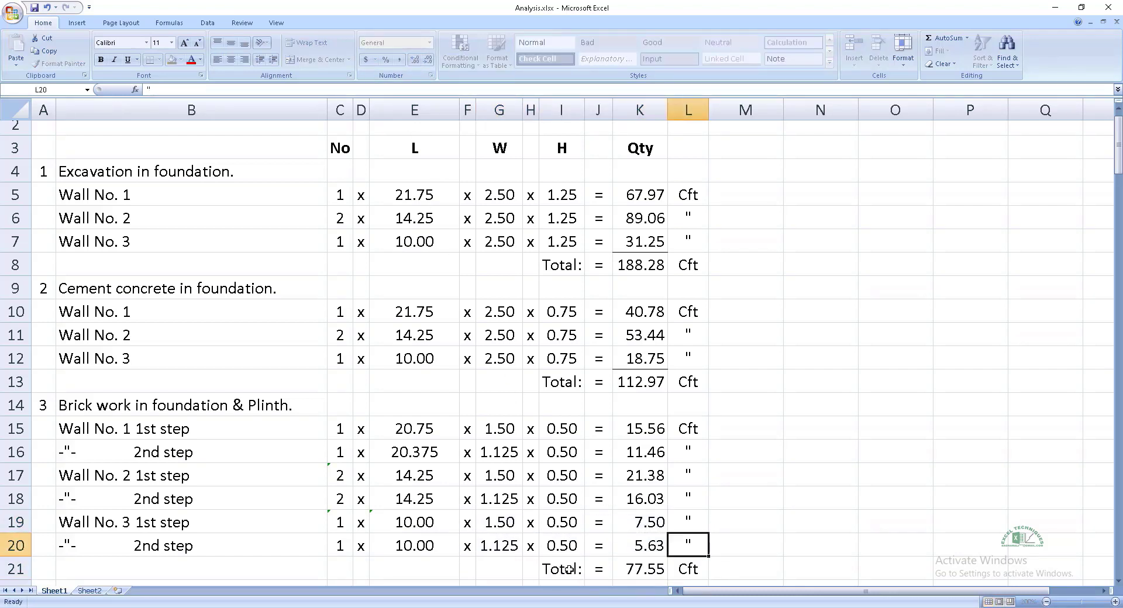
{"action": "key", "text": "Left"}
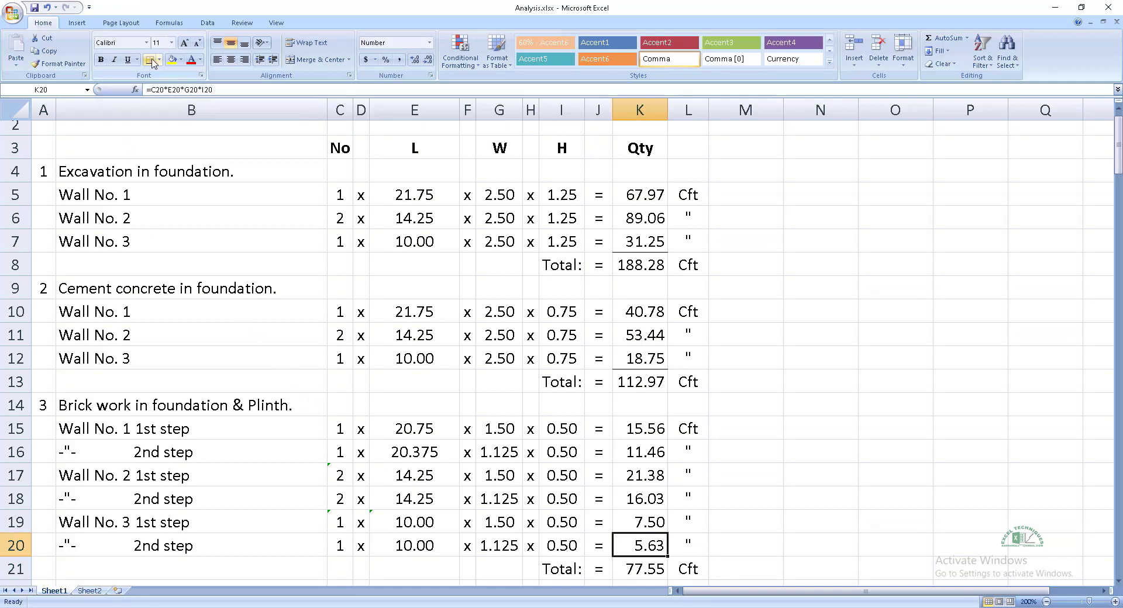
{"action": "left_click", "coordinate": [454, 565]}
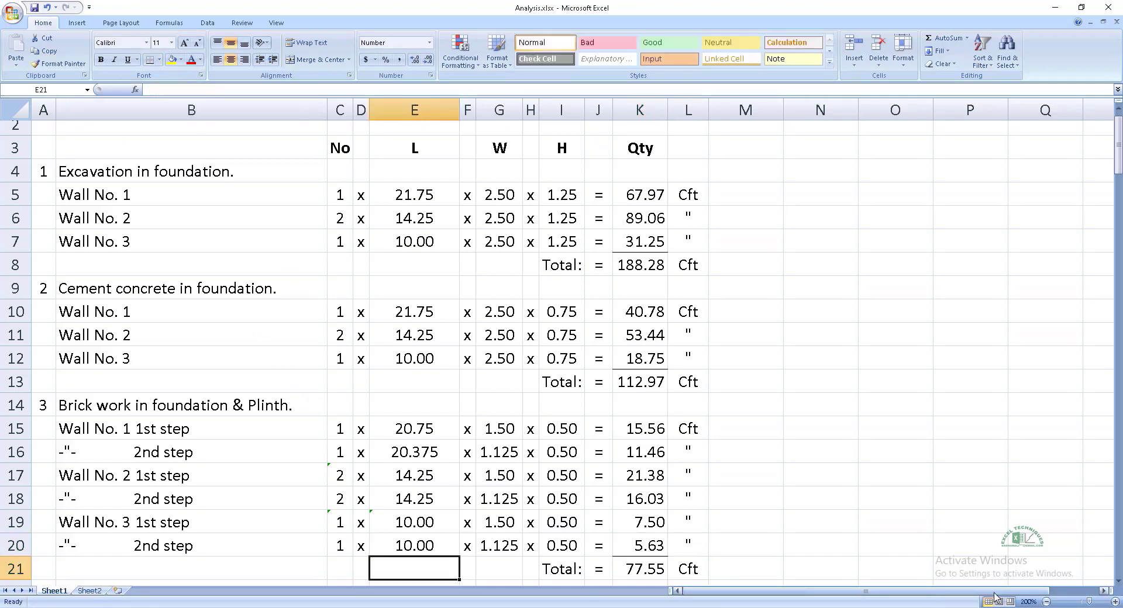
- Add item 4 as 1½" thick DPC of cement concrete, label B23 Wall No. 1 and link its number with =C16
{"action": "left_click", "coordinate": [1118, 582]}
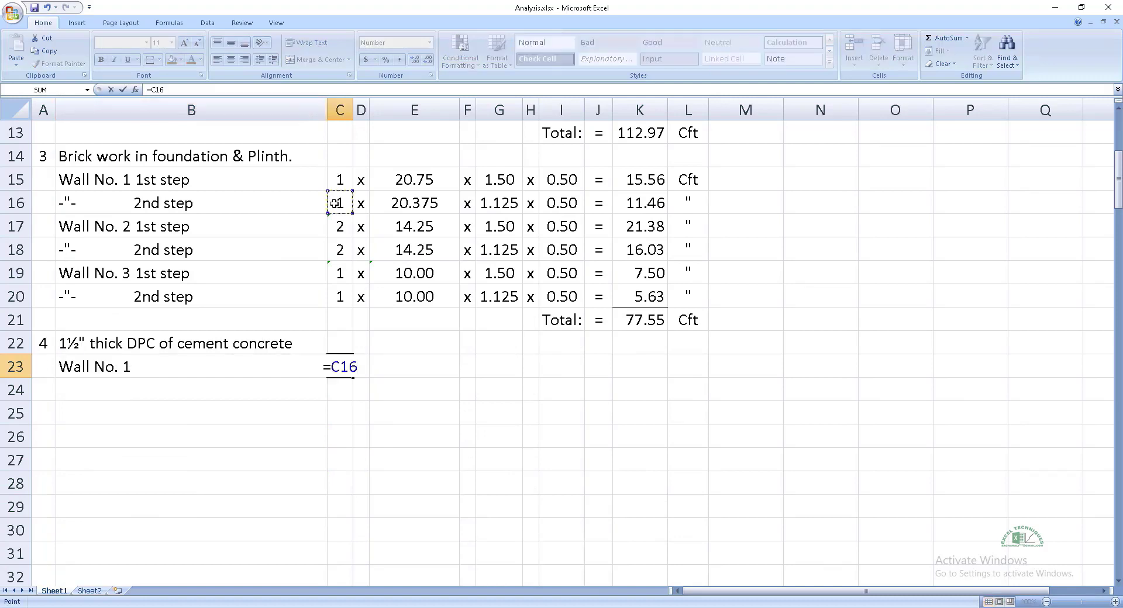
{"action": "key", "text": "ctrl+Return"}
{"action": "key", "text": "Right"}
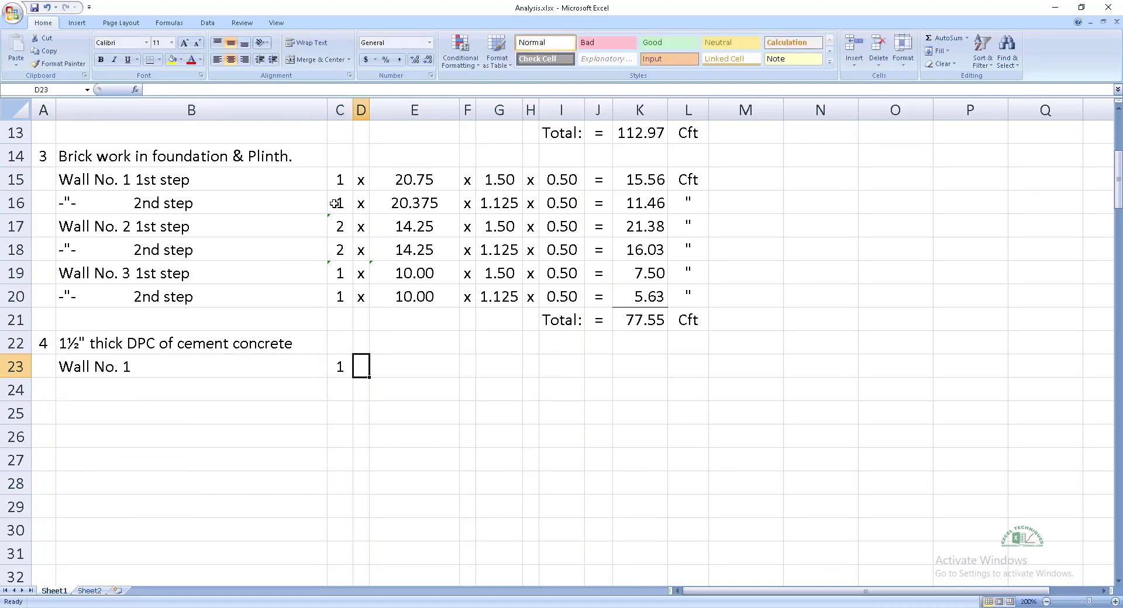
- Put x separators in D23 and F23 and enter Wall No. 1's DPC length in E23 as =E16-0.375
{"action": "type", "text": "x"}
{"action": "key", "text": "Right"}
{"action": "type", "text": "="}
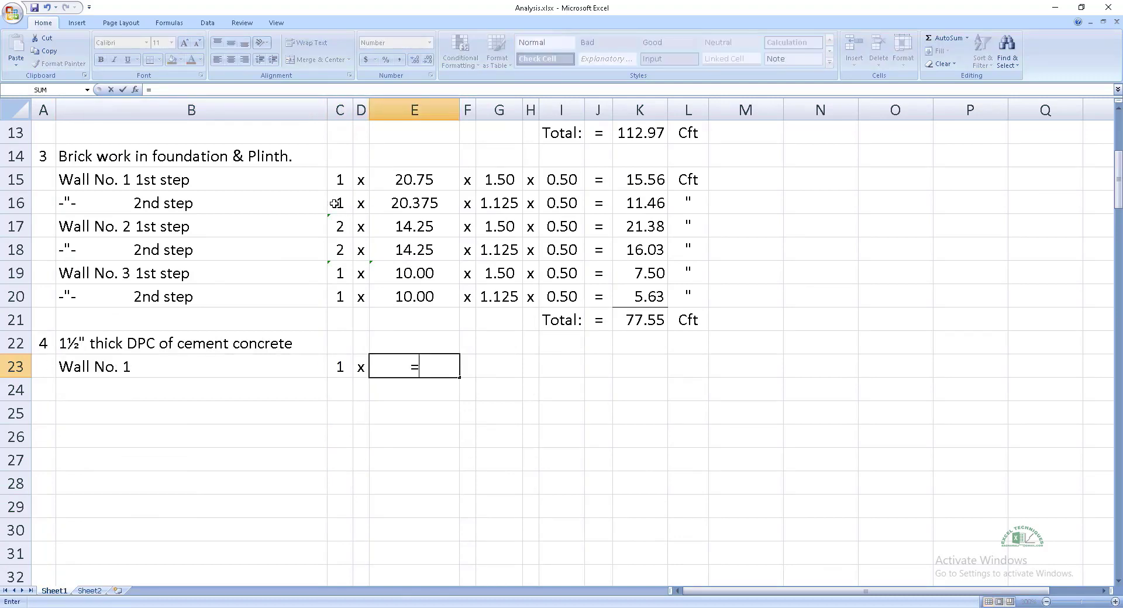
{"action": "left_click", "coordinate": [395, 207]}
{"action": "type", "text": "-"}
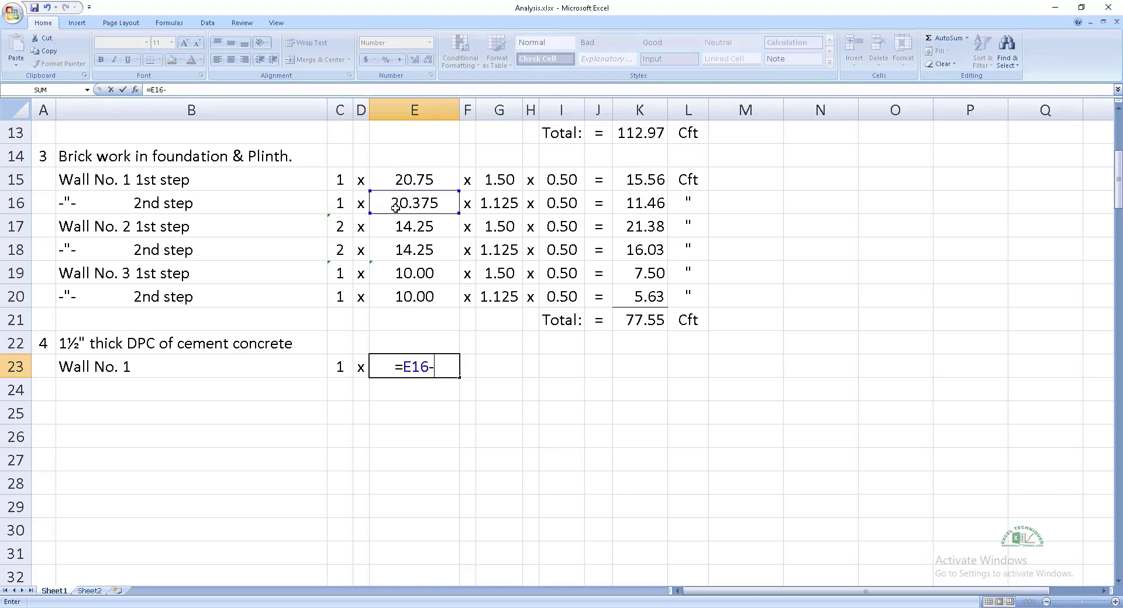
{"action": "type", "text": "0.7"}
{"action": "key", "text": "BackSpace"}
{"action": "type", "text": "375"}
{"action": "key", "text": "Right"}
{"action": "type", "text": "x"}
{"action": "key", "text": "Right"}
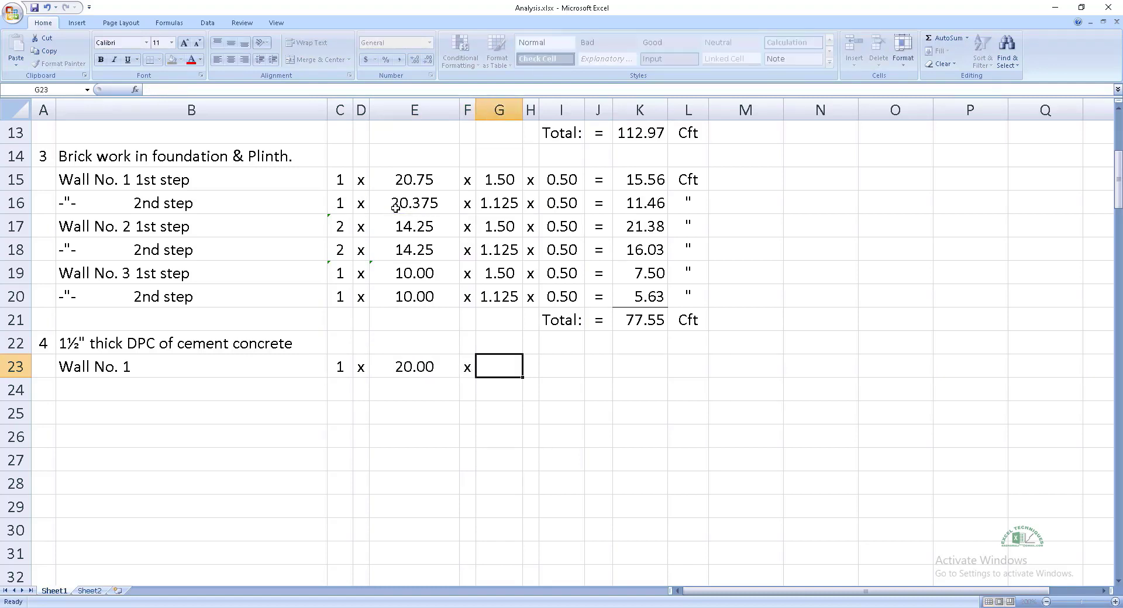
- Copy the length formula from E23 into width cell G23 and put an equals sign in J23
{"action": "key", "text": "Left"}
{"action": "key", "text": "Left"}
{"action": "key", "text": "ctrl+c"}
{"action": "key", "text": "Right"}
{"action": "key", "text": "Right"}
{"action": "key", "text": "ctrl+v"}
{"action": "key", "text": "Right"}
{"action": "key", "text": "Right"}
{"action": "key", "text": "Right"}
{"action": "type", "text": "="}
{"action": "key", "text": "Tab"}
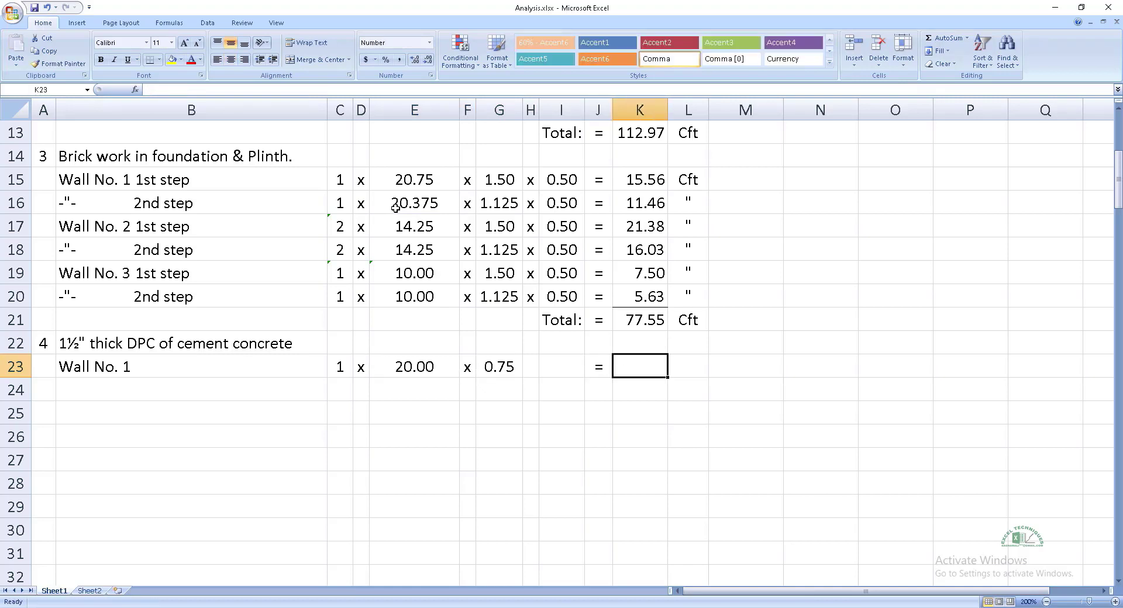
- Calculate the Wall No. 1 DPC quantity in K23 as =C23*E23*G23 and enter the unit Sft in L23
{"action": "type", "text": "="}
{"action": "left_click", "coordinate": [344, 372]}
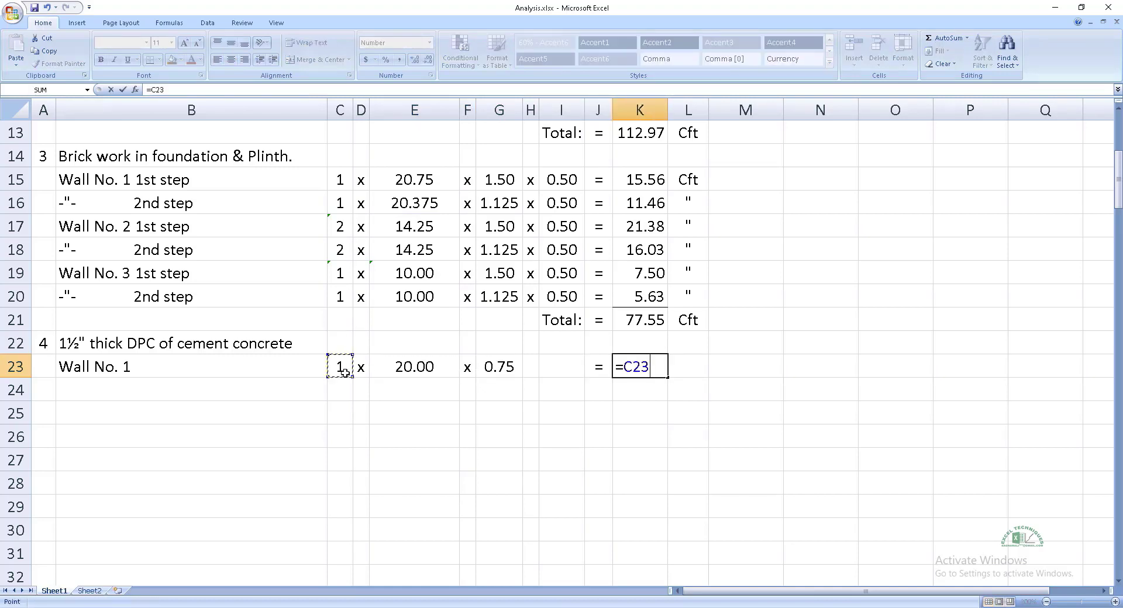
{"action": "type", "text": "*"}
{"action": "left_click", "coordinate": [400, 372]}
{"action": "type", "text": "*"}
{"action": "left_click", "coordinate": [495, 368]}
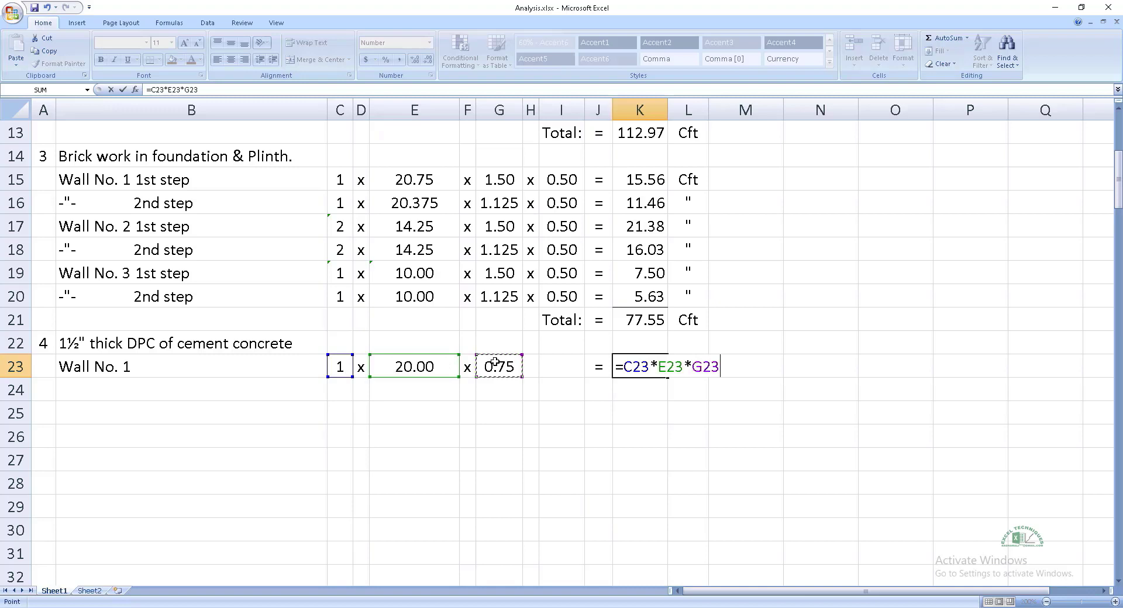
{"action": "key", "text": "ctrl+Return"}
{"action": "key", "text": "Right"}
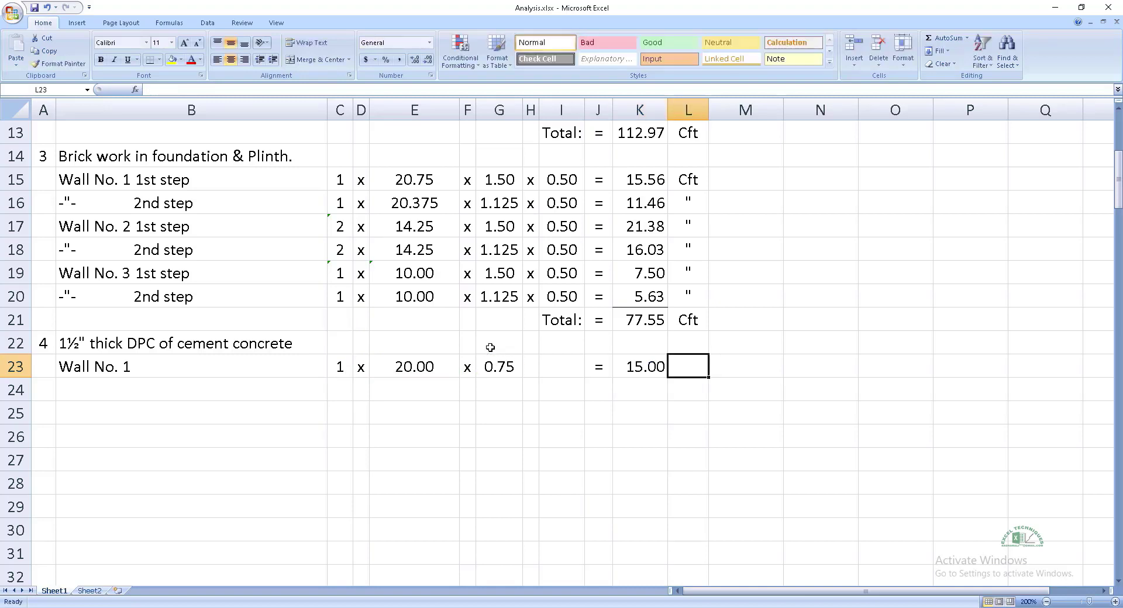
{"action": "type", "text": "Sft"}
{"action": "key", "text": "Return"}
- Label B24 Wall No. 2, link its number with =C18, add an x separator and link its length with =E18
{"action": "key", "text": "Home"}
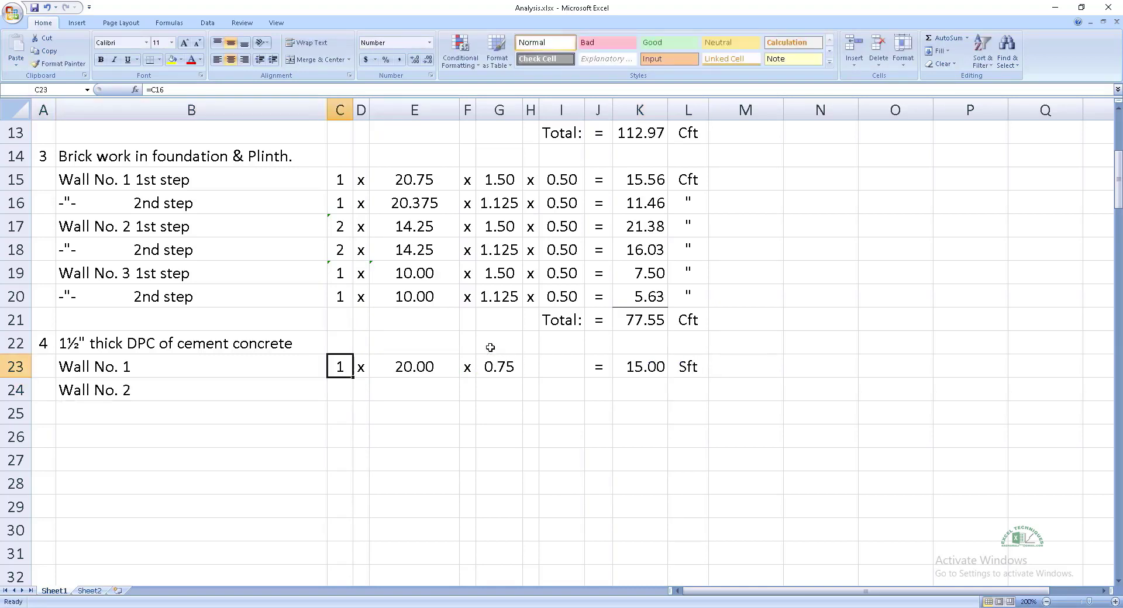
{"action": "key", "text": "Down"}
{"action": "type", "text": "="}
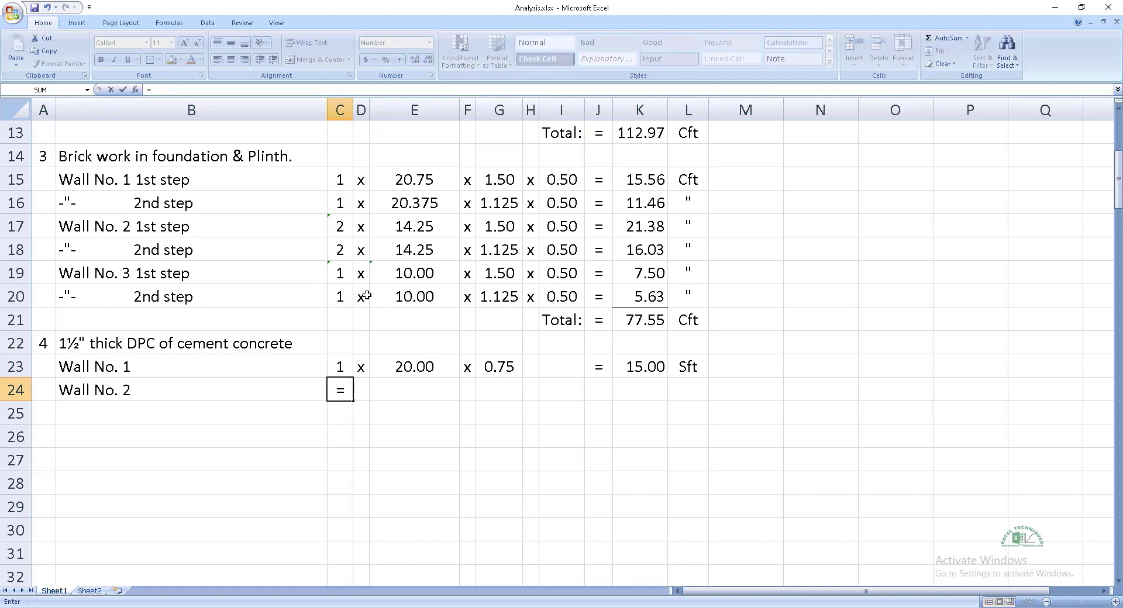
{"action": "left_click", "coordinate": [338, 250]}
{"action": "key", "text": "Tab"}
{"action": "type", "text": "x"}
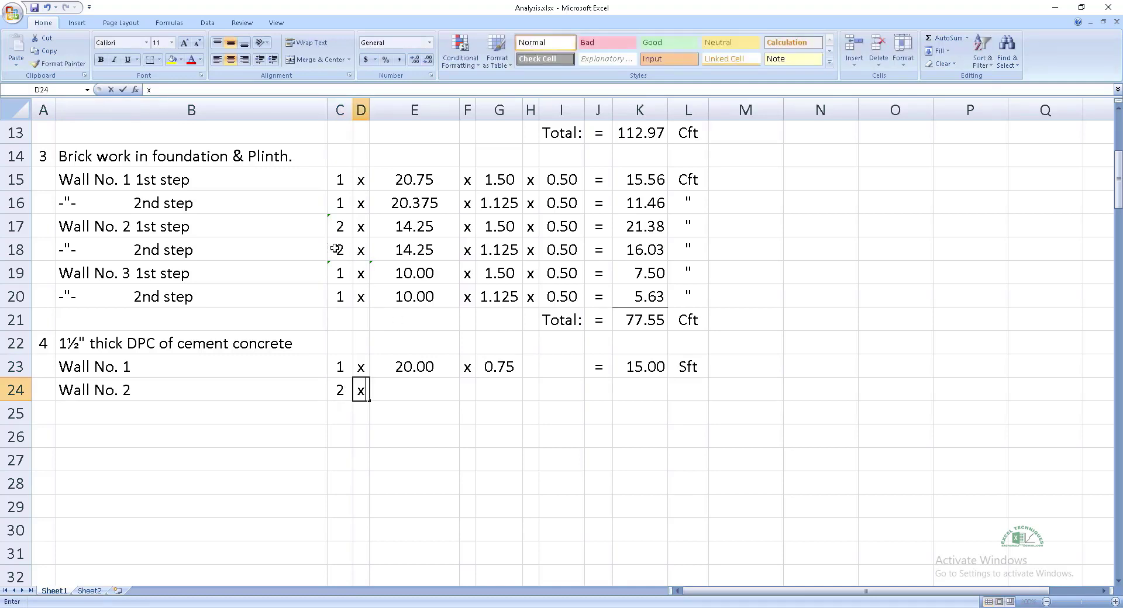
{"action": "key", "text": "Tab"}
{"action": "type", "text": "="}
{"action": "left_click", "coordinate": [390, 256]}
{"action": "key", "text": "Tab"}
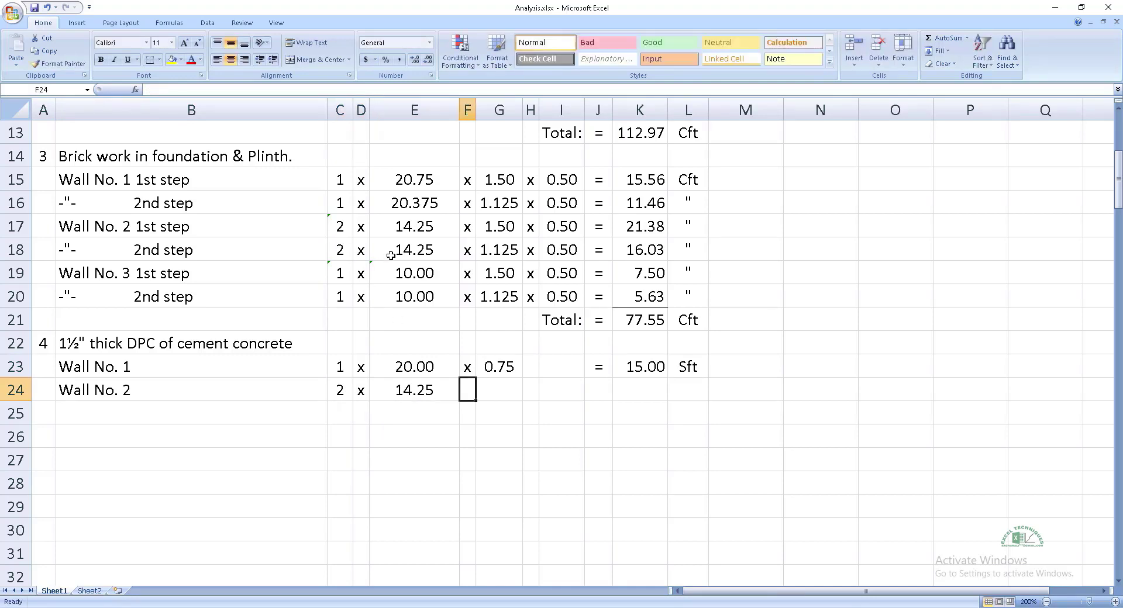
- Put an x separator in F24 and link the Wall No. 2 width in G24 with =G23
{"action": "type", "text": "x"}
{"action": "key", "text": "Tab"}
{"action": "type", "text": "="}
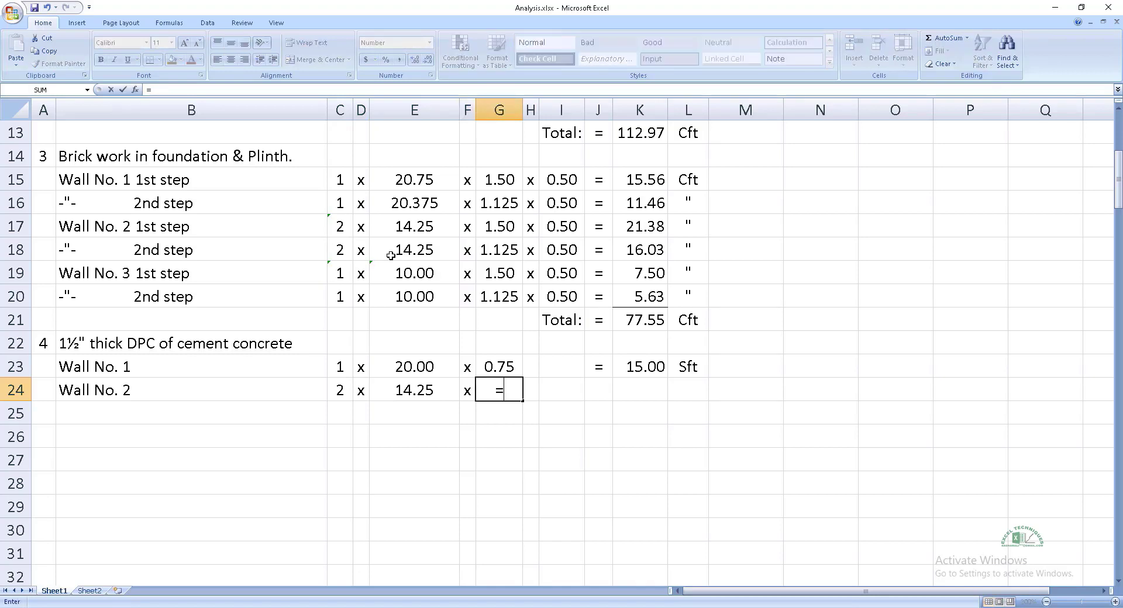
{"action": "key", "text": "Up"}
{"action": "key", "text": "Return"}
- Copy the equals sign and quantity formula from J23:K23 into row 24 and enter a ditto mark in L24
{"action": "key", "text": "Up"}
{"action": "key", "text": "Up"}
{"action": "key", "text": "Right"}
{"action": "key", "text": "Right"}
{"action": "key", "text": "Right"}
{"action": "key", "text": "shift+Right"}
{"action": "key", "text": "ctrl+c"}
{"action": "key", "text": "Down"}
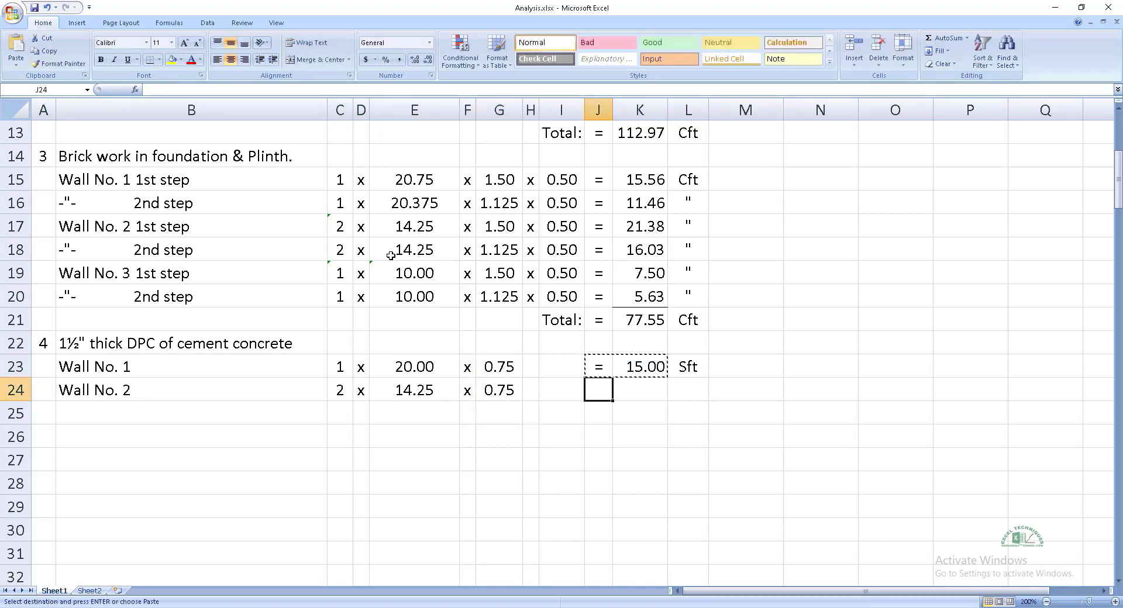
{"action": "key", "text": "Return"}
{"action": "key", "text": "Right"}
{"action": "key", "text": "Right"}
{"action": "type", "text": "\""}
{"action": "key", "text": "Return"}
- Label B25 Wall No. 3, link its number with =C20, add an x separator and link its length with =E20
{"action": "key", "text": "Home"}
{"action": "key", "text": "Tab"}
{"action": "type", "text": "Wall No. 3"}
{"action": "key", "text": "Tab"}
{"action": "type", "text": "="}
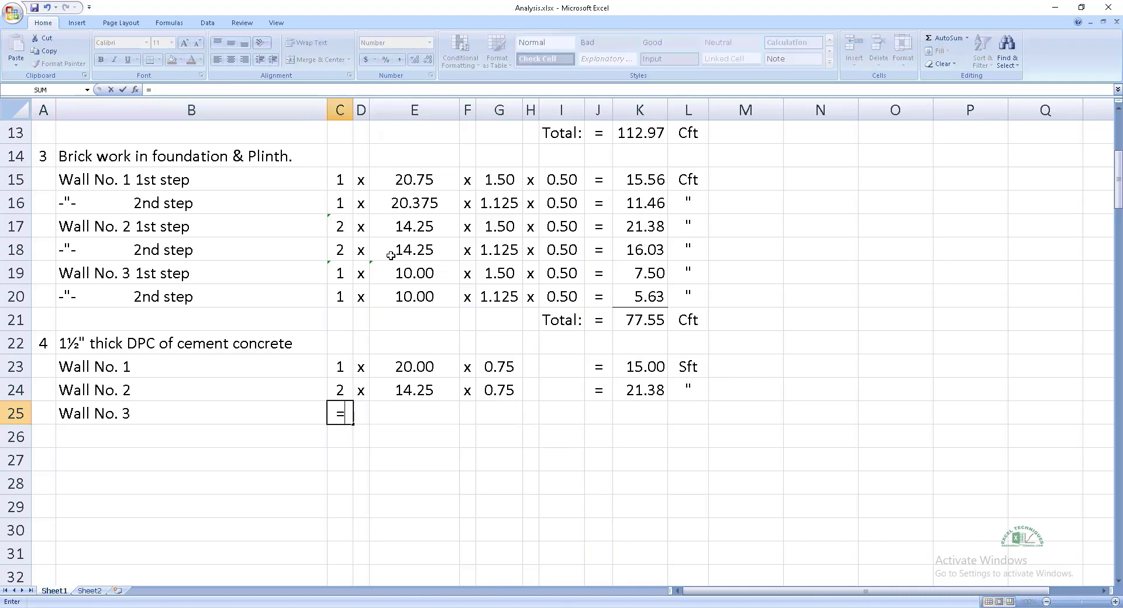
{"action": "left_click", "coordinate": [334, 299]}
{"action": "key", "text": "Tab"}
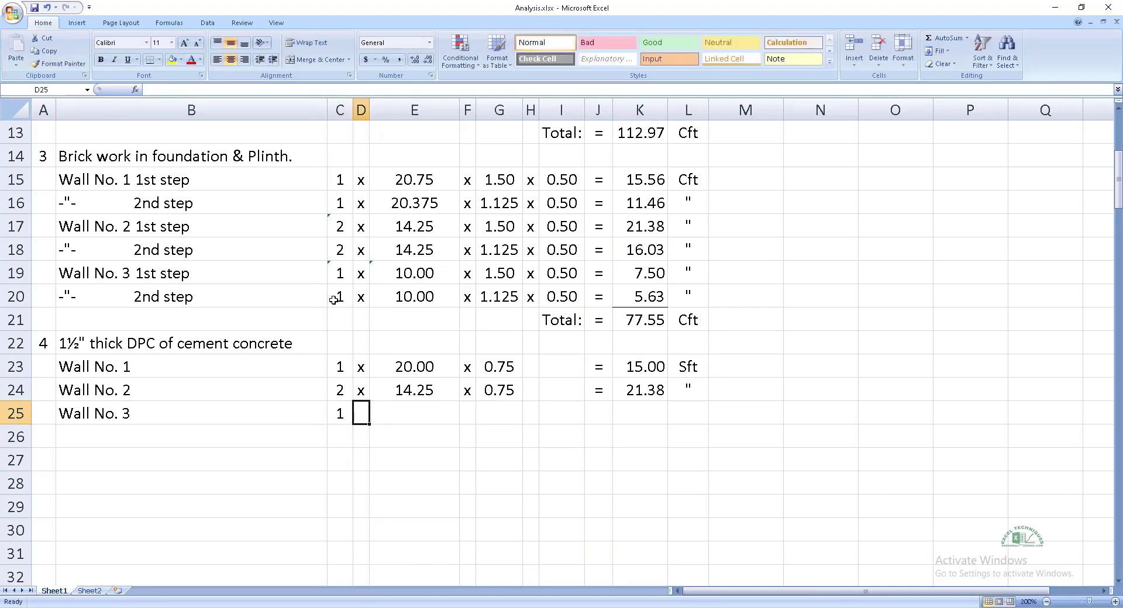
{"action": "type", "text": "x"}
{"action": "key", "text": "Tab"}
{"action": "type", "text": "="}
{"action": "left_click", "coordinate": [396, 296]}
{"action": "key", "text": "Return"}
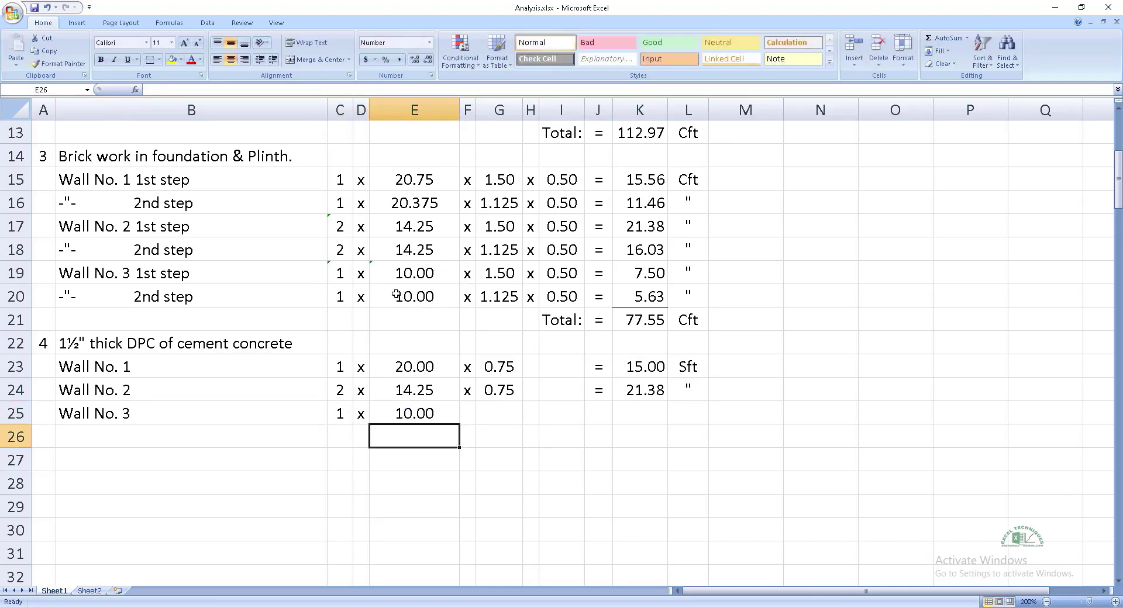
- Copy F24:L24 into row 25 to complete the Wall No. 3 DPC entry
{"action": "key", "text": "Up"}
{"action": "key", "text": "Up"}
{"action": "key", "text": "Right"}
{"action": "key", "text": "shift+Right"}
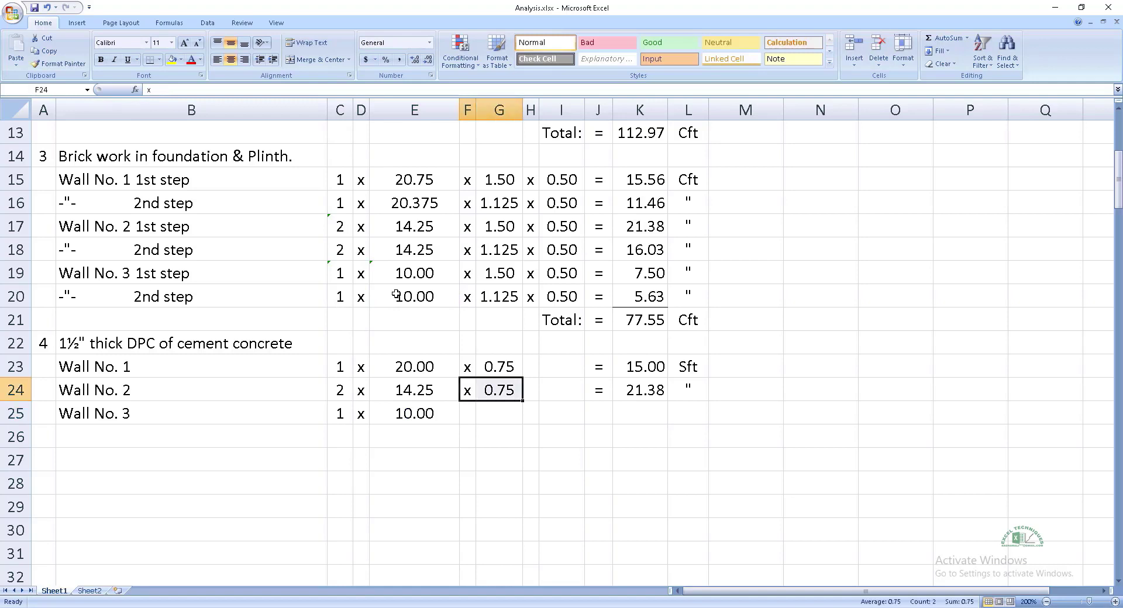
{"action": "key", "text": "shift+Right"}
{"action": "key", "text": "shift+Right"}
{"action": "key", "text": "shift+Right"}
{"action": "key", "text": "shift+Right"}
{"action": "key", "text": "shift+Right"}
{"action": "key", "text": "ctrl+c"}
{"action": "key", "text": "Down"}
{"action": "key", "text": "ctrl+v"}
- Add the DPC's Total row 26 with equals sign, summed K23:K25 and Sft unit, and put a bottom border under K25
{"action": "key", "text": "Down"}
{"action": "key", "text": "Right"}
{"action": "key", "text": "Right"}
{"action": "key", "text": "Right"}
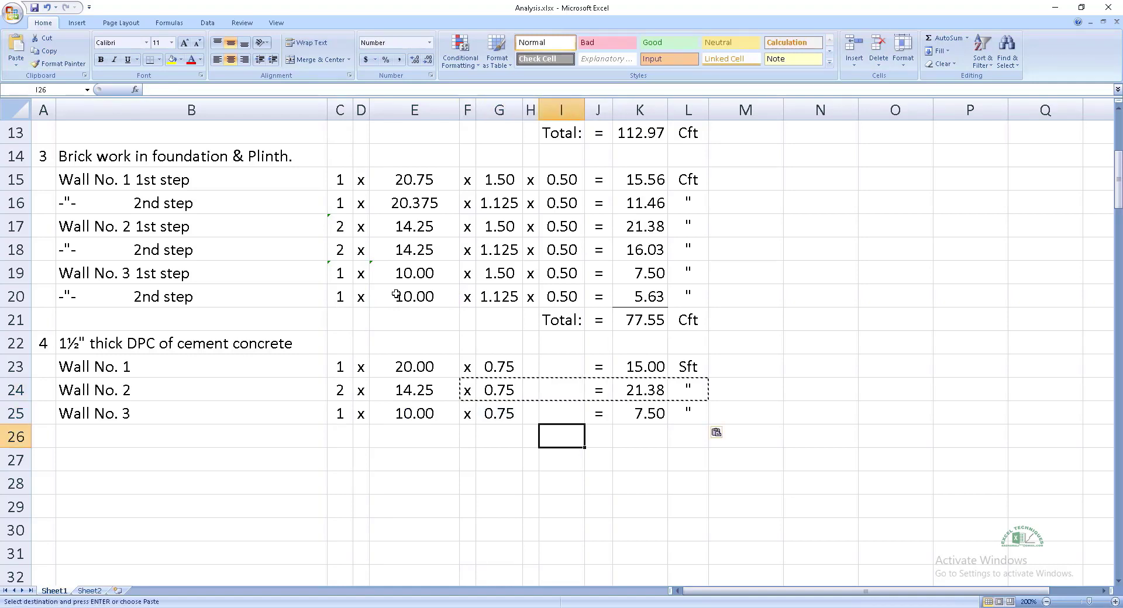
{"action": "type", "text": "T"}
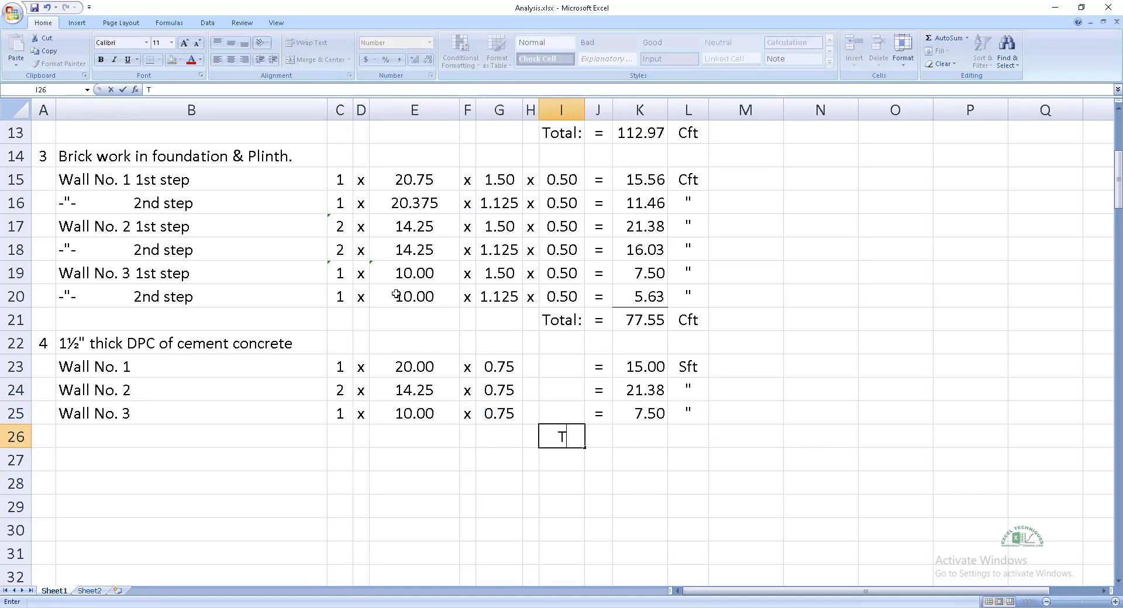
{"action": "type", "text": "otal:"}
{"action": "key", "text": "Tab"}
{"action": "type", "text": "="}
{"action": "key", "text": "Tab"}
{"action": "key", "text": "alt+equal"}
{"action": "key", "text": "Tab"}
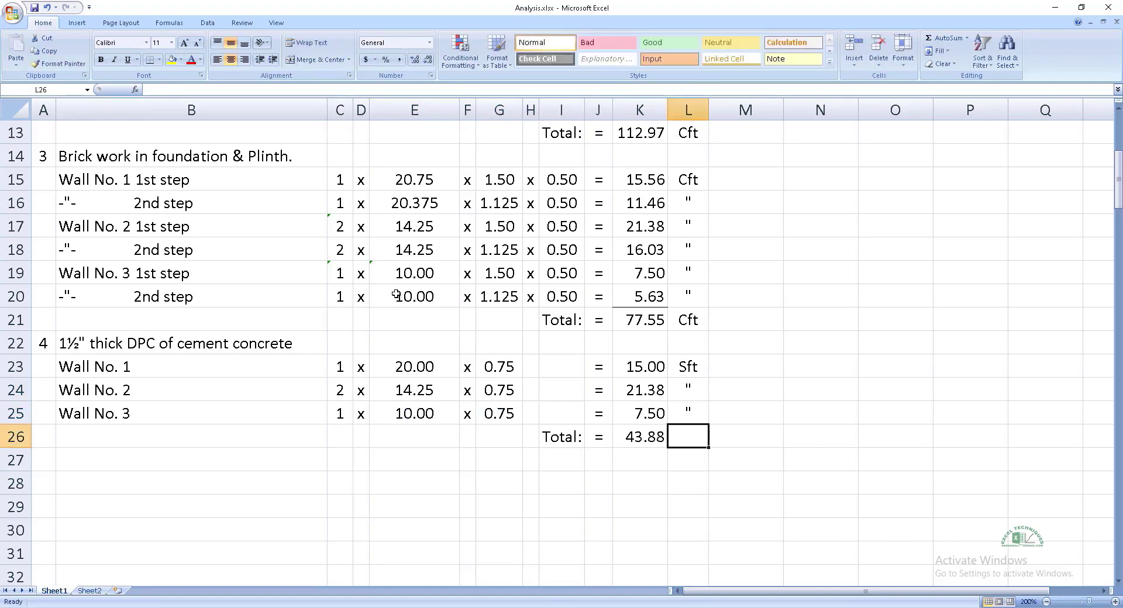
{"action": "type", "text": "Sft"}
{"action": "key", "text": "Up"}
{"action": "key", "text": "Left"}
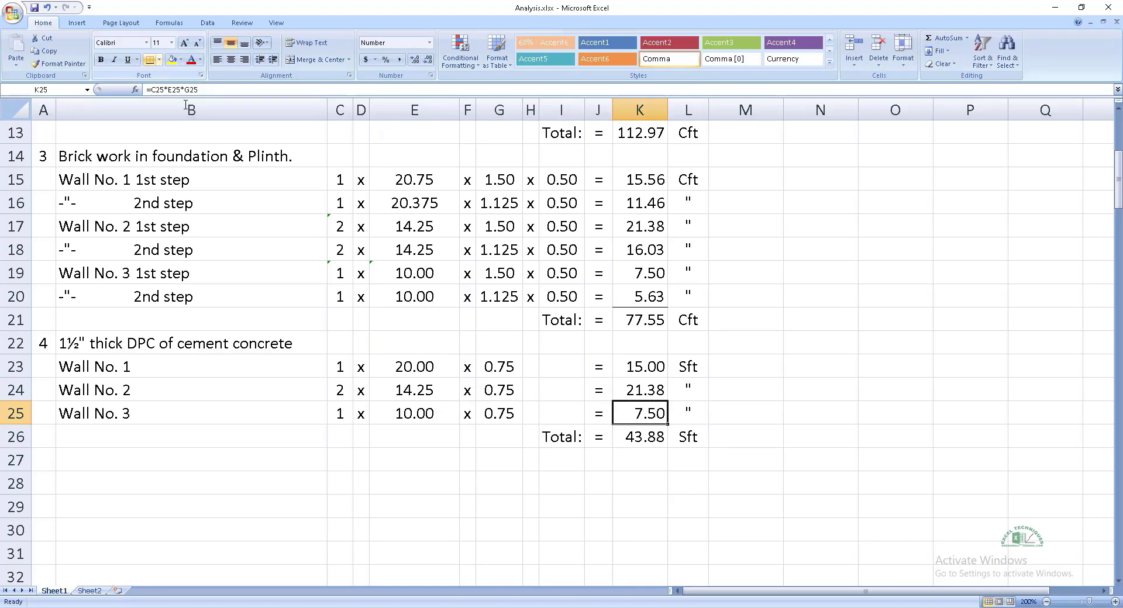
{"action": "left_click", "coordinate": [648, 438]}
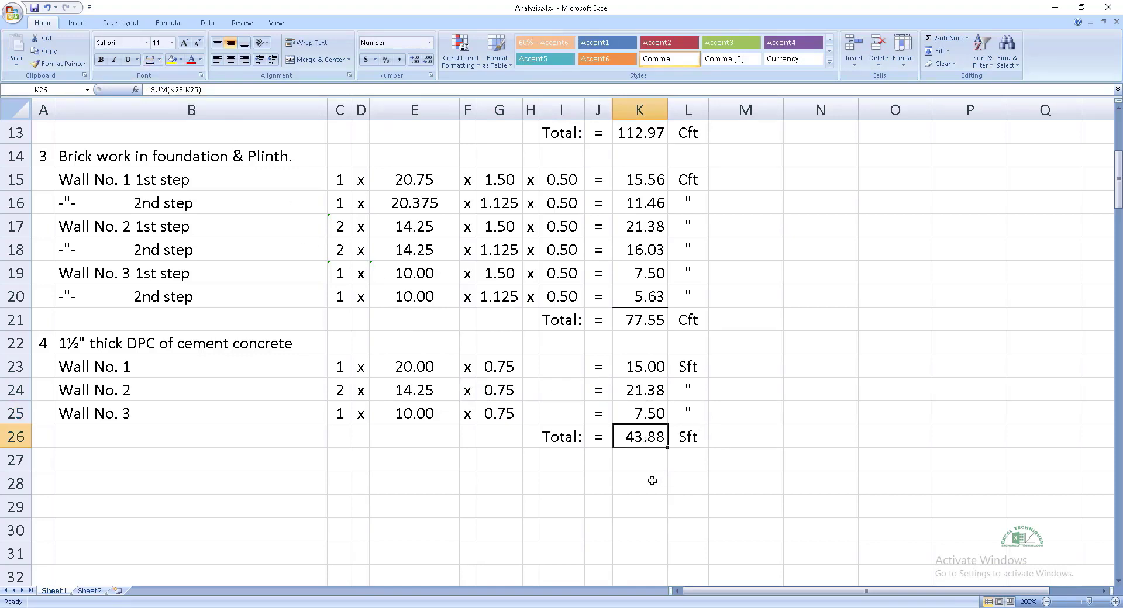
- Add item 5 as Brick work in super structure in row 27 and copy the wall labels B23:B25 into B28:B30
{"action": "left_click", "coordinate": [55, 463]}
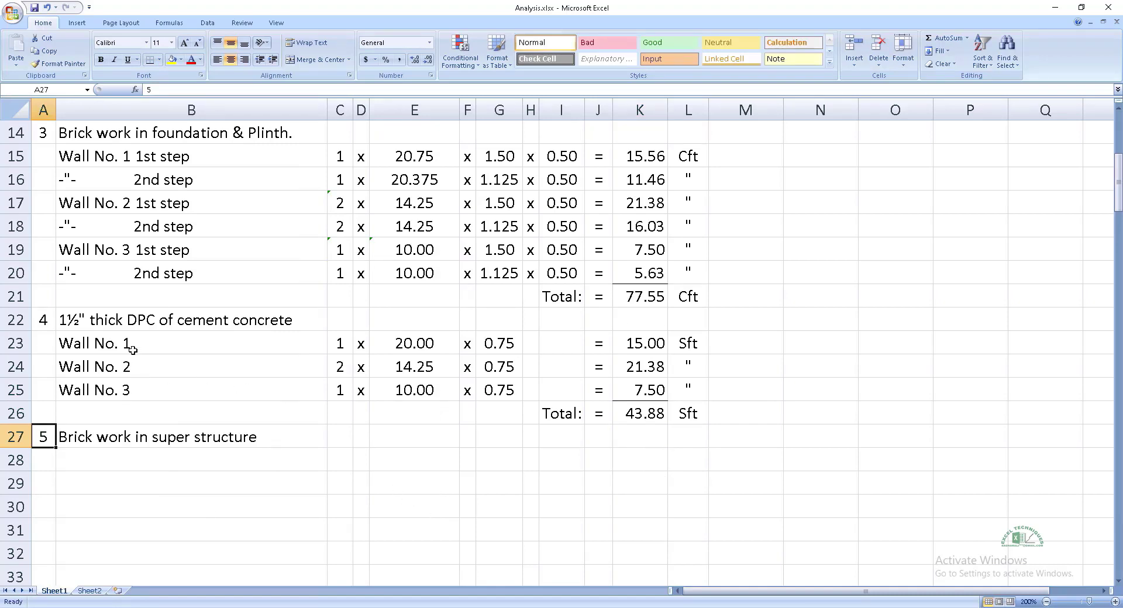
{"action": "left_click_drag", "start_coordinate": [134, 350], "coordinate": [156, 392]}
{"action": "key", "text": "ctrl+c"}
{"action": "left_click", "coordinate": [226, 461]}
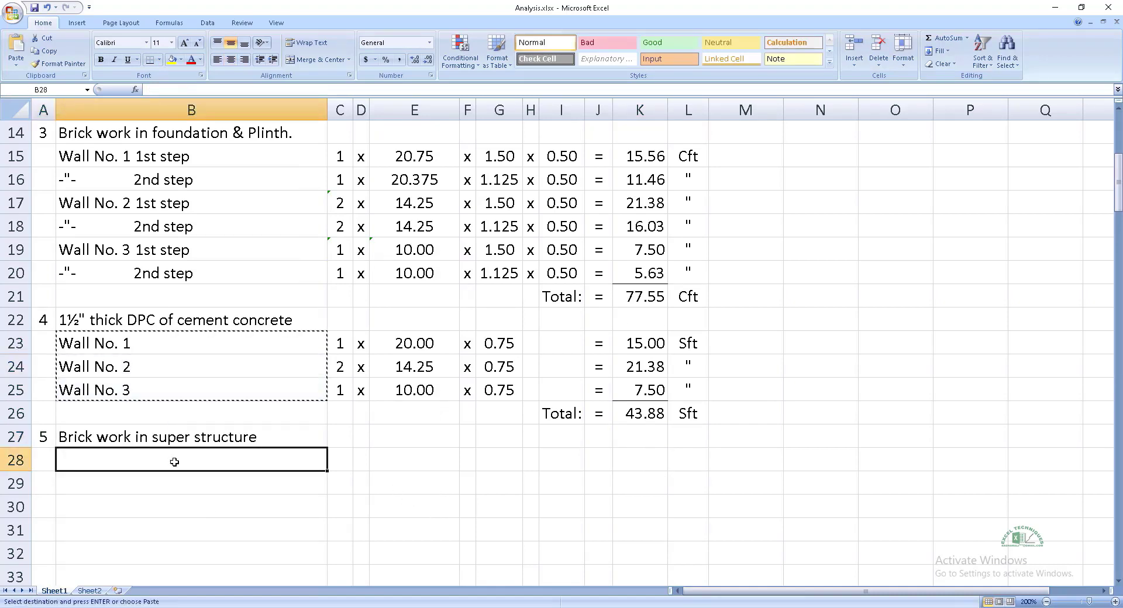
{"action": "key", "text": "ctrl+v"}
- Link the super structure wall numbers in C28, C29 and C30 with =C23, =C24 and =C25
{"action": "left_click", "coordinate": [339, 459]}
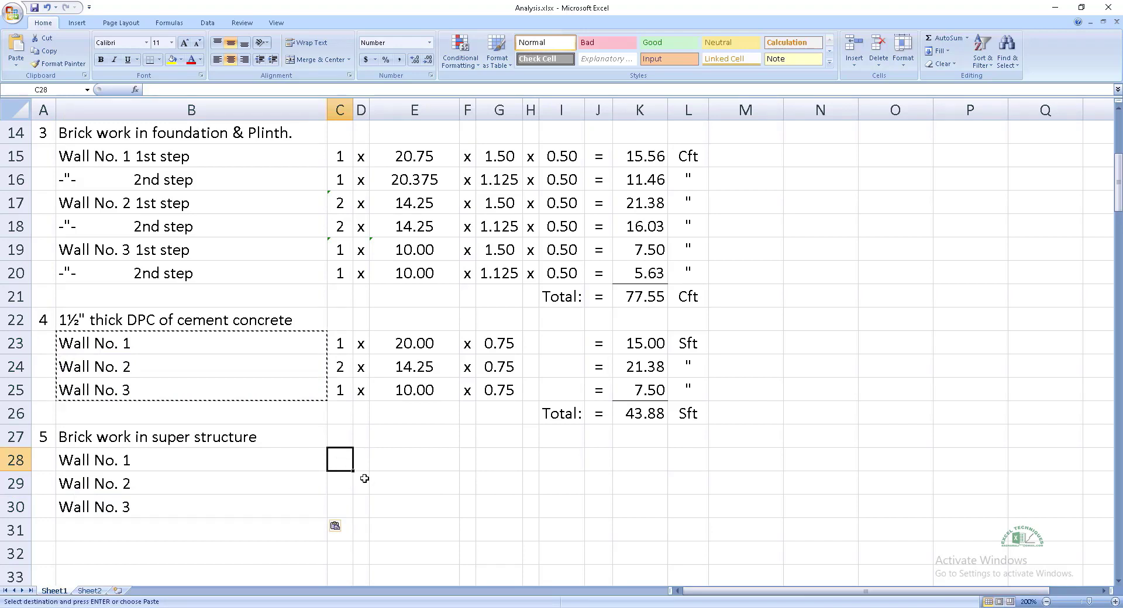
{"action": "type", "text": "="}
{"action": "left_click", "coordinate": [347, 352]}
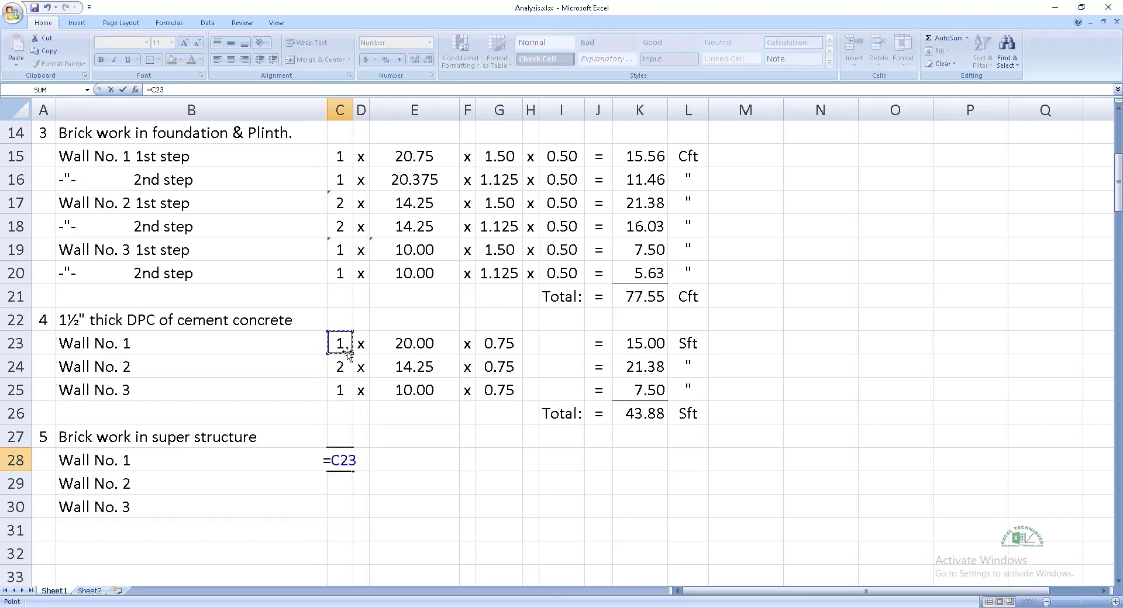
{"action": "key", "text": "Return"}
{"action": "type", "text": "="}
{"action": "left_click", "coordinate": [350, 366]}
{"action": "key", "text": "Return"}
{"action": "type", "text": "="}
{"action": "left_click", "coordinate": [346, 389]}
{"action": "key", "text": "Return"}
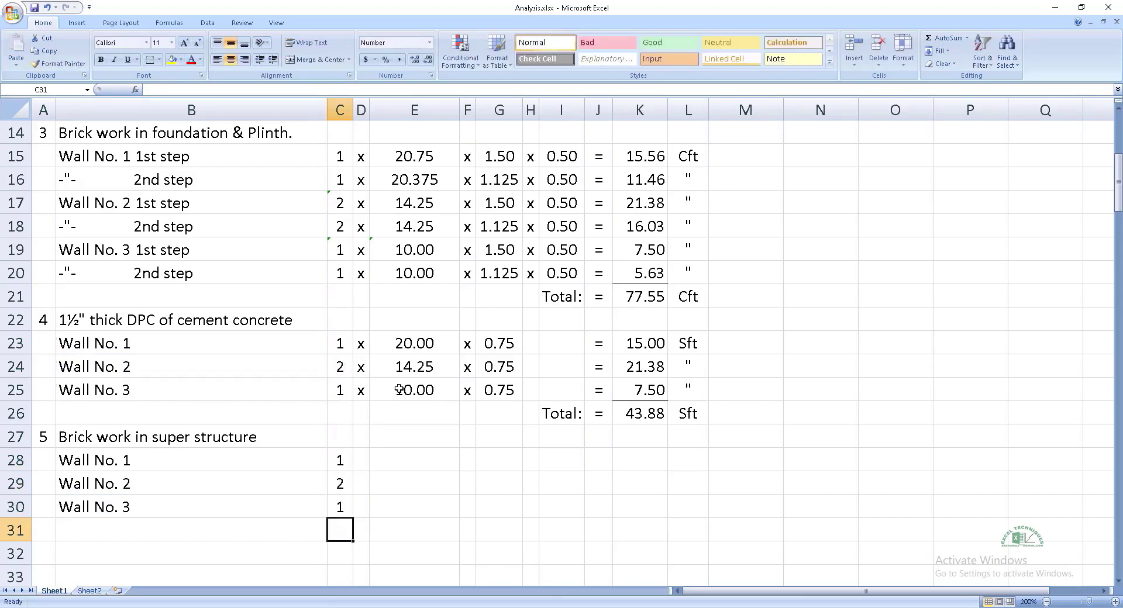
- Complete row 28 with x separators, length =E23, width =G23, height 3.00, equals sign, quantity and Cft unit
{"action": "left_click", "coordinate": [426, 367]}
{"action": "left_click", "coordinate": [417, 350]}
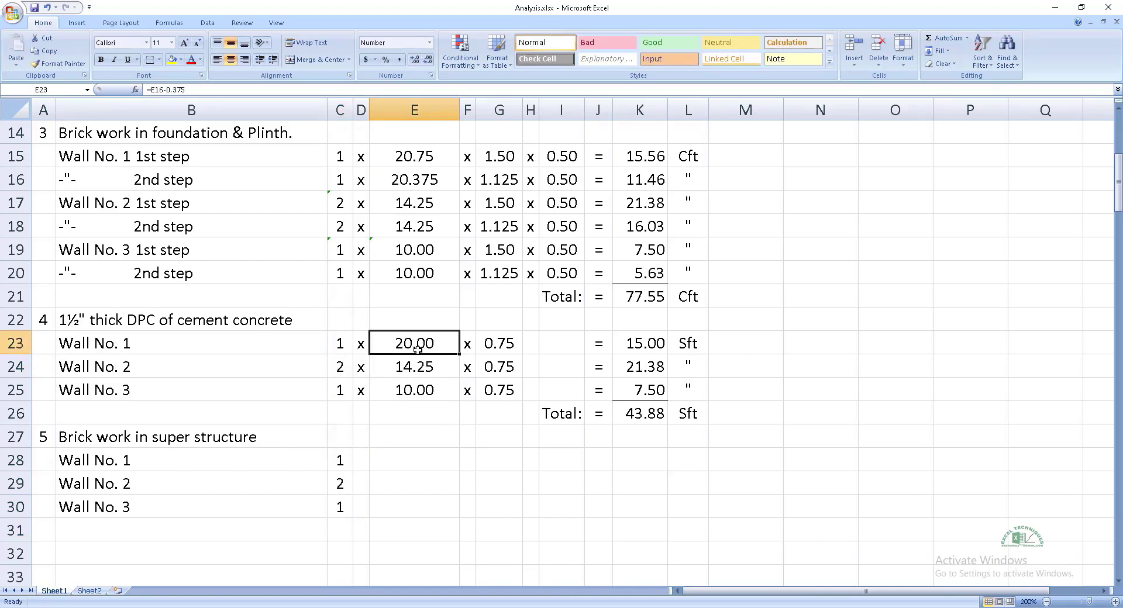
{"action": "left_click", "coordinate": [412, 460]}
{"action": "type", "text": "="}
{"action": "left_click", "coordinate": [414, 347]}
{"action": "key", "text": "Return"}
{"action": "left_click", "coordinate": [498, 461]}
{"action": "type", "text": "="}
{"action": "left_click", "coordinate": [491, 346]}
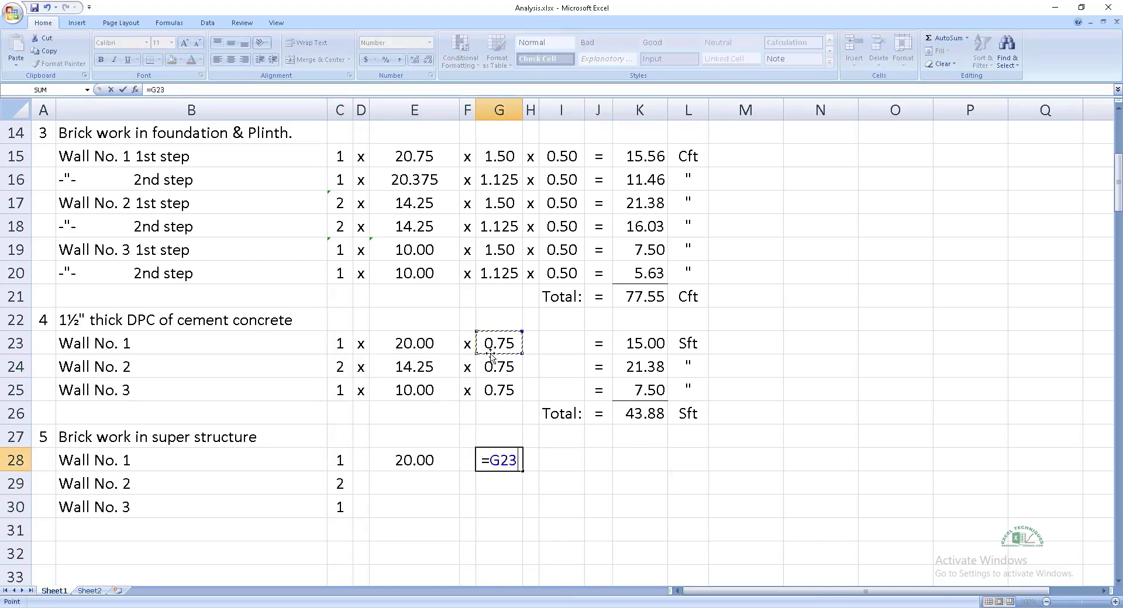
{"action": "key", "text": "Return"}
{"action": "left_click", "coordinate": [555, 460]}
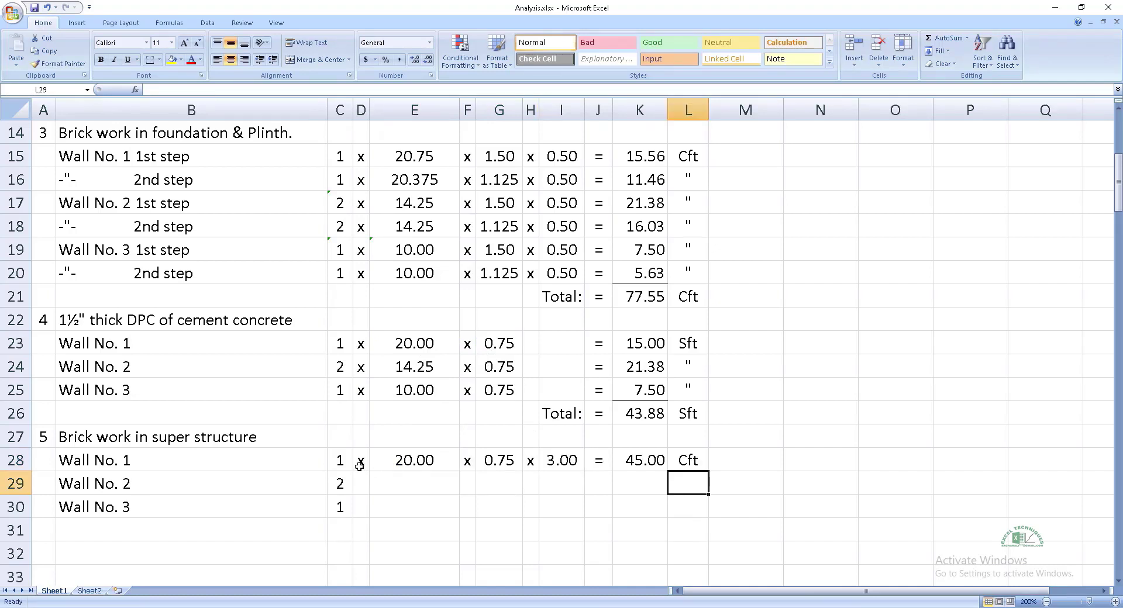
- Copy Wall No. 1's entries from row 28 into rows 29 and 30 and put ditto marks in L29 and L30
{"action": "left_click", "coordinate": [359, 466]}
{"action": "key", "text": "Left"}
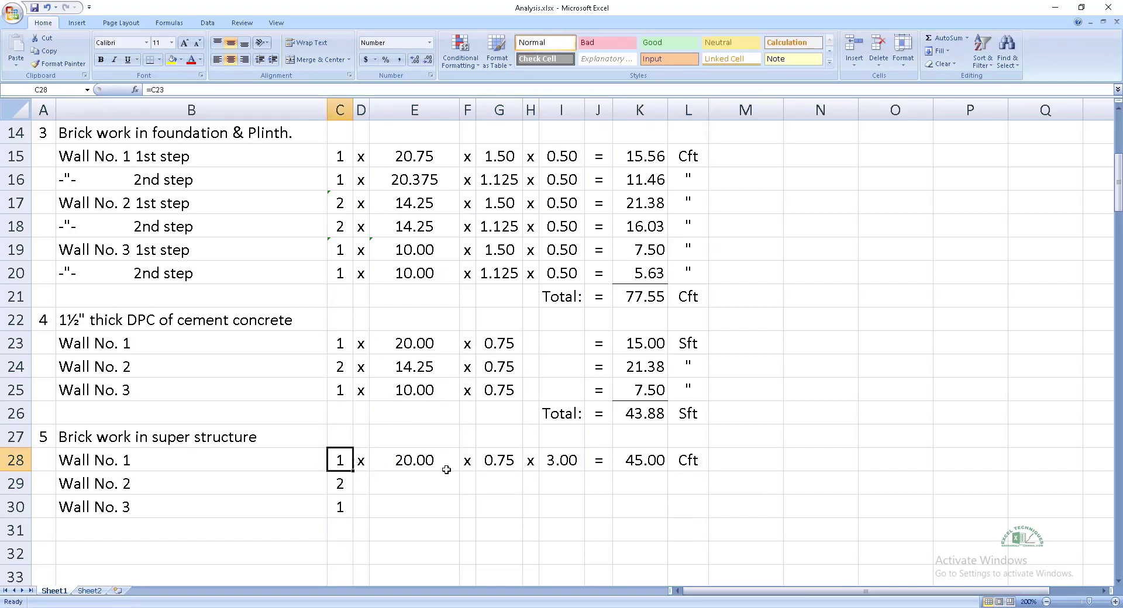
{"action": "left_click", "coordinate": [652, 465], "text": "shift"}
{"action": "key", "text": "ctrl+c"}
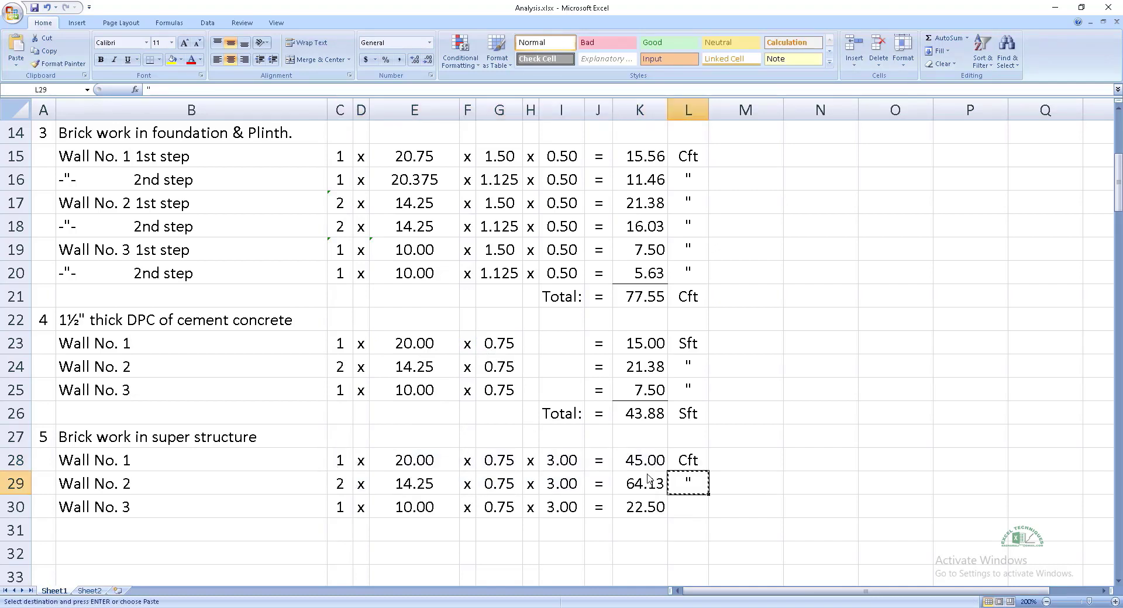
{"action": "key", "text": "Down"}
{"action": "key", "text": "ctrl+v"}
- Add Total row 31 with equals sign, summed quantity and Cft unit, and enter item 6 as ½" thick cement plaster (1:4)
{"action": "key", "text": "Down"}
{"action": "key", "text": "Left"}
{"action": "key", "text": "Left"}
{"action": "key", "text": "Left"}
{"action": "type", "text": "T"}
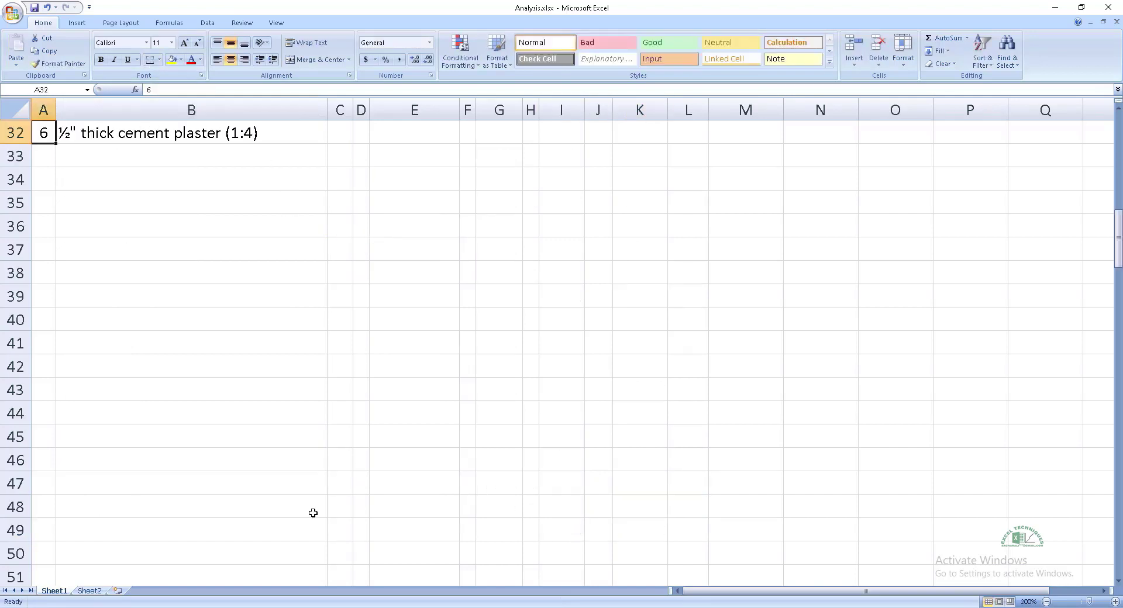
- Enter Wall No. 1 in B33 under the cement plaster item and set its number in C33 to =C28*2
{"action": "key", "text": "ctrl+Up"}
{"action": "scroll", "coordinate": [313, 512], "scroll_direction": "up", "scroll_amount": 2}
{"action": "key", "text": "ctrl+Down"}
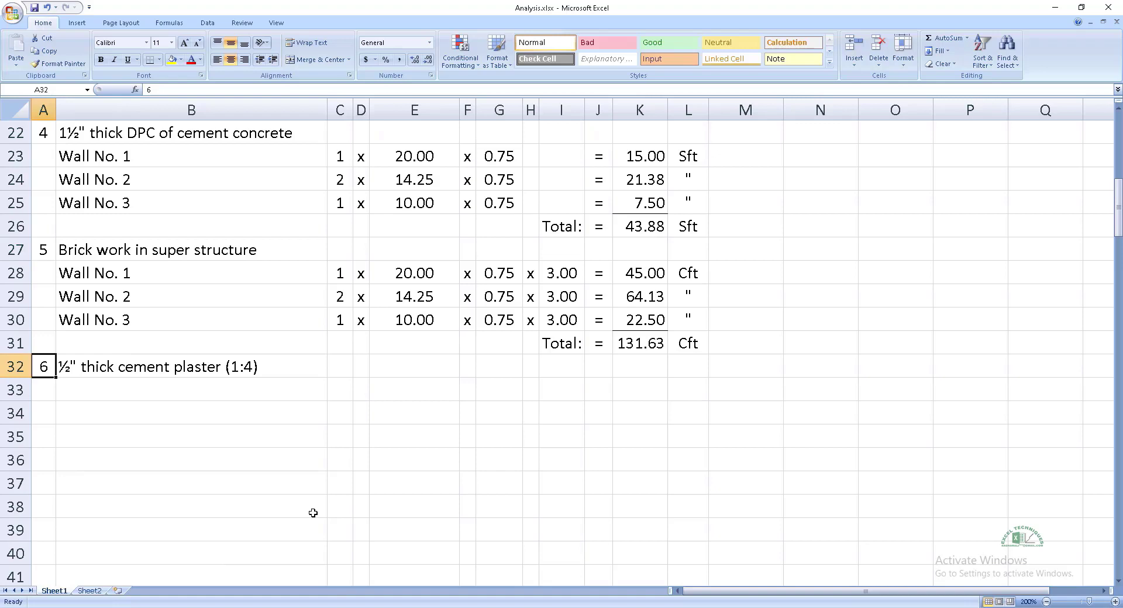
{"action": "key", "text": "Down"}
{"action": "key", "text": "Right"}
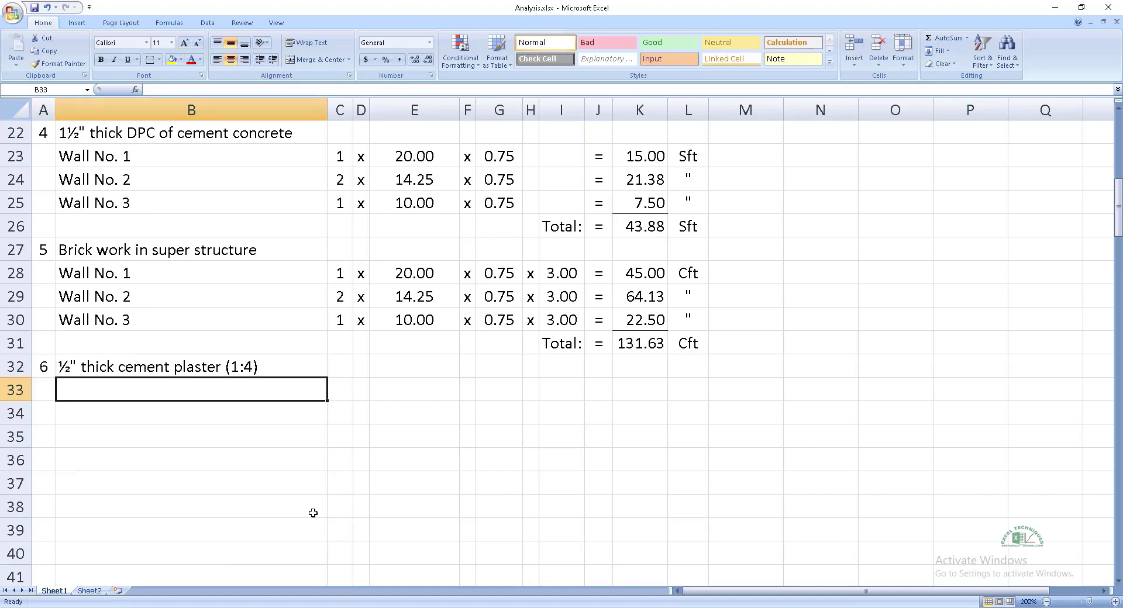
{"action": "type", "text": "Wall No. 1"}
{"action": "key", "text": "Tab"}
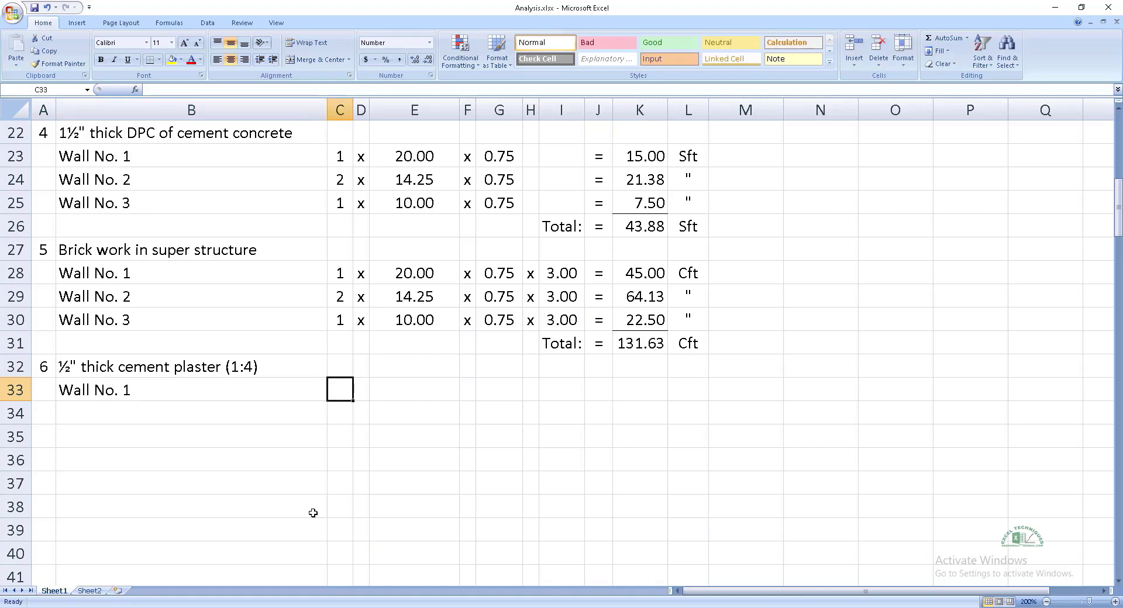
{"action": "type", "text": "="}
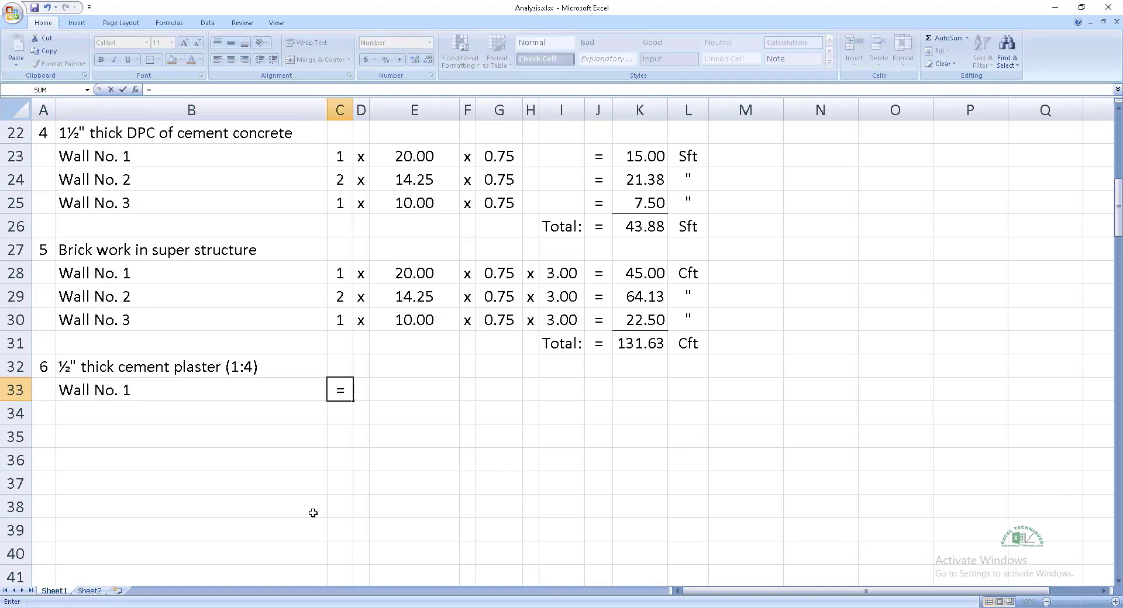
{"action": "left_click", "coordinate": [342, 274]}
{"action": "type", "text": "*2"}
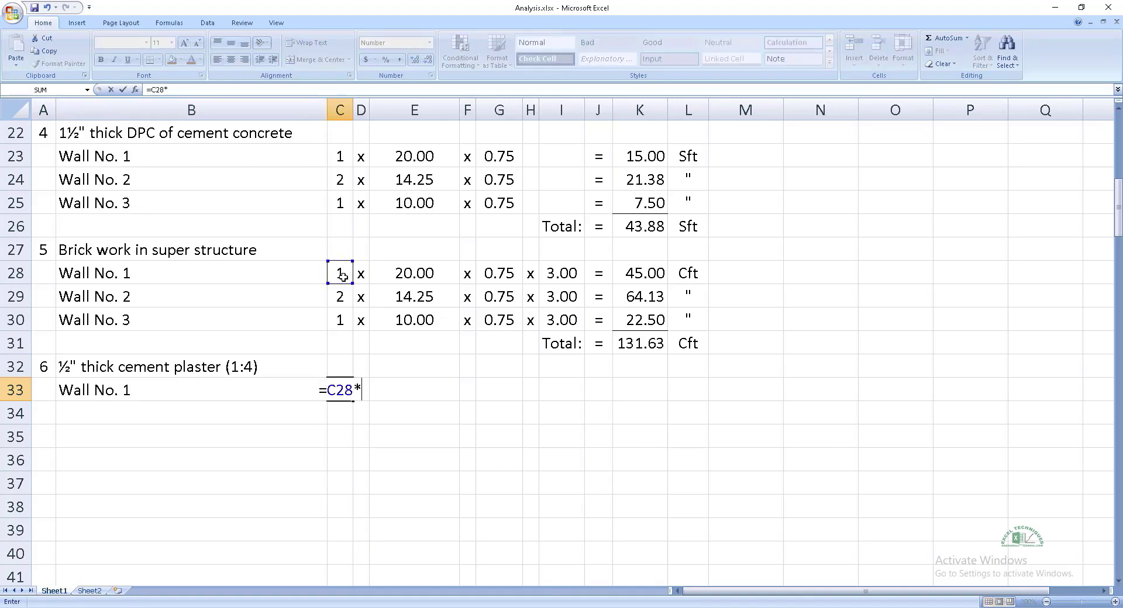
{"action": "key", "text": "Tab"}
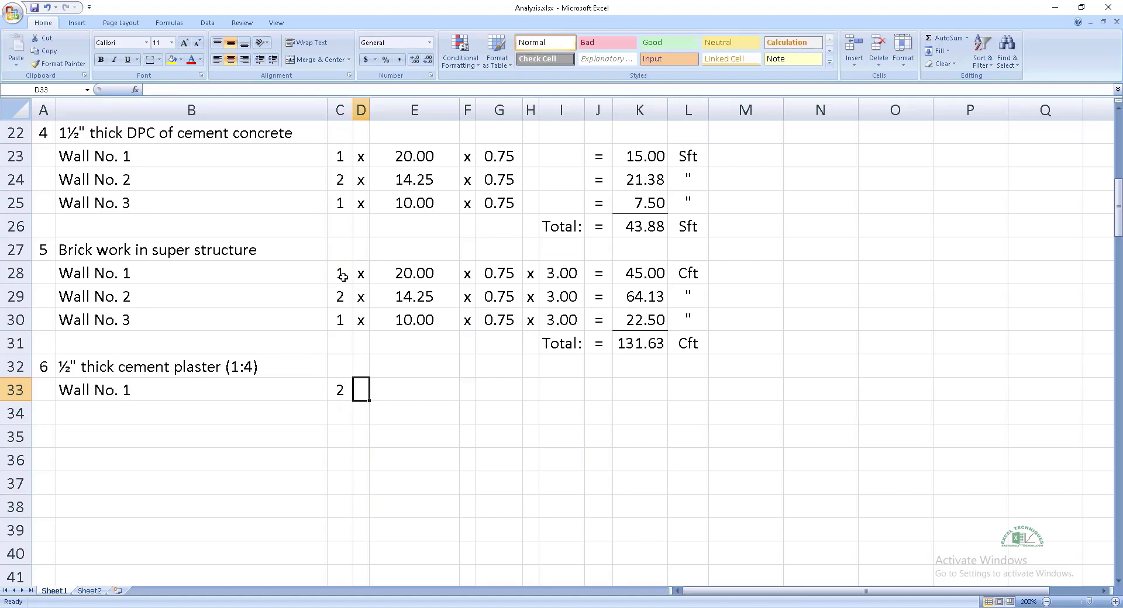
- Put an x separator in D33 and link Wall No. 1's plaster length in E33 with =E28
{"action": "type", "text": "x"}
{"action": "key", "text": "Tab"}
{"action": "type", "text": "="}
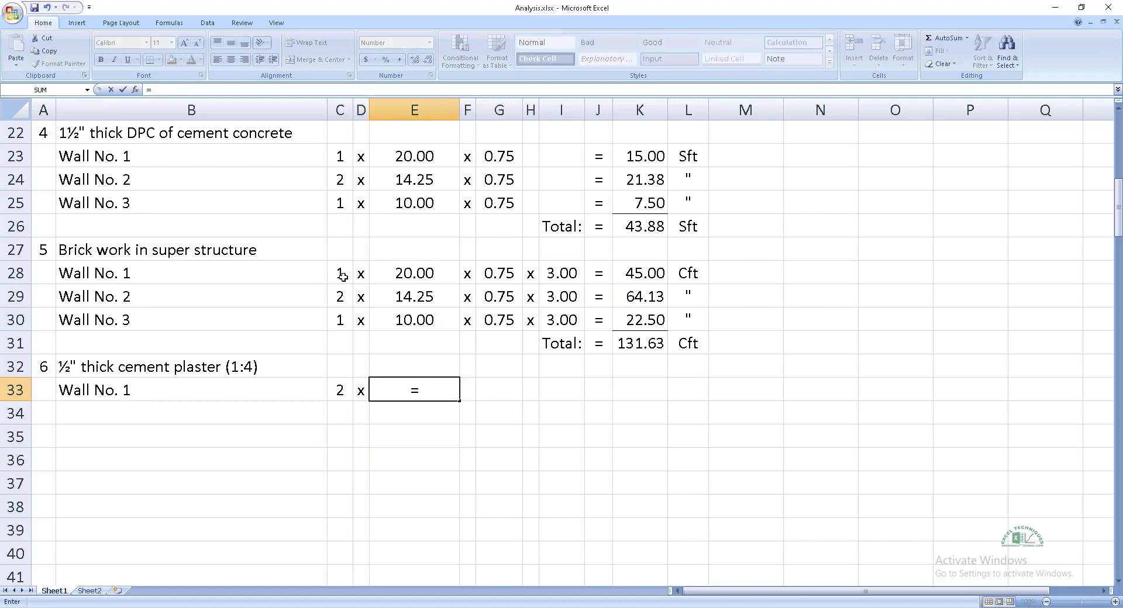
{"action": "left_click", "coordinate": [416, 274]}
{"action": "key", "text": "Right"}
{"action": "key", "text": "BackSpace"}
{"action": "key", "text": "BackSpace"}
{"action": "key", "text": "BackSpace"}
{"action": "left_click", "coordinate": [427, 276]}
{"action": "key", "text": "Return"}
{"action": "key", "text": "Up"}
{"action": "key", "text": "Right"}
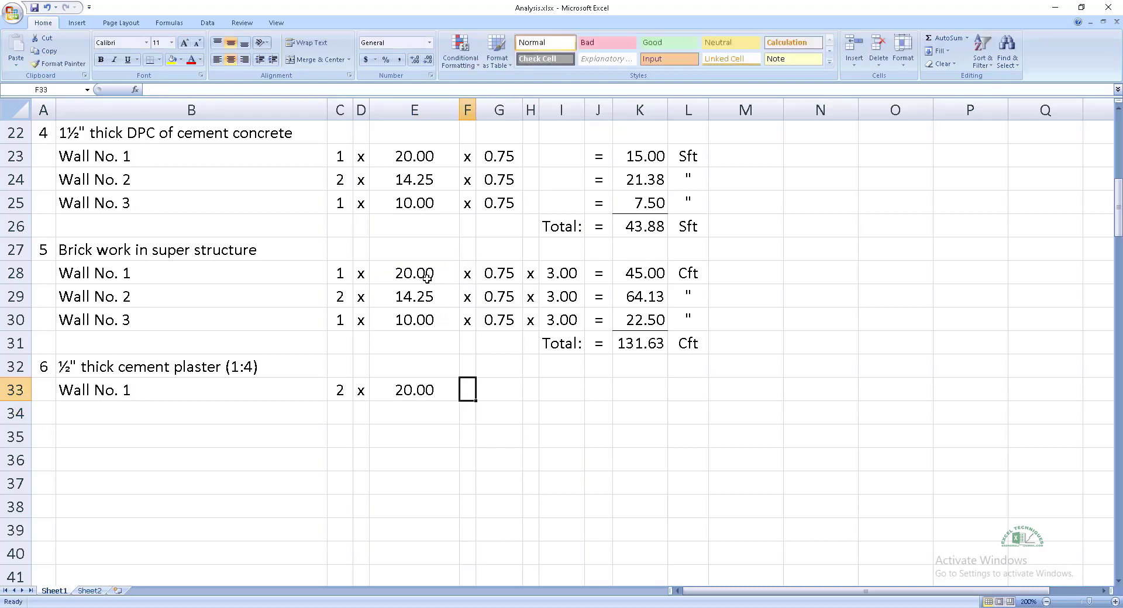
- Put an x separator in F33 and link the plaster height in G33 with =I28
{"action": "type", "text": "x"}
{"action": "key", "text": "Tab"}
{"action": "type", "text": "="}
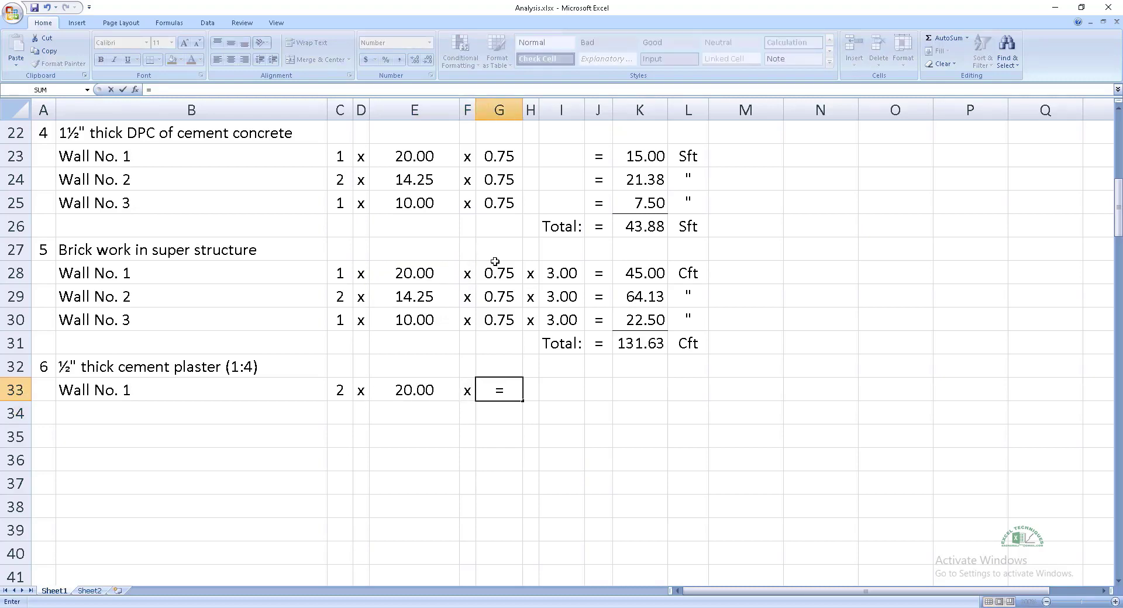
{"action": "left_click", "coordinate": [548, 273]}
{"action": "key", "text": "Return"}
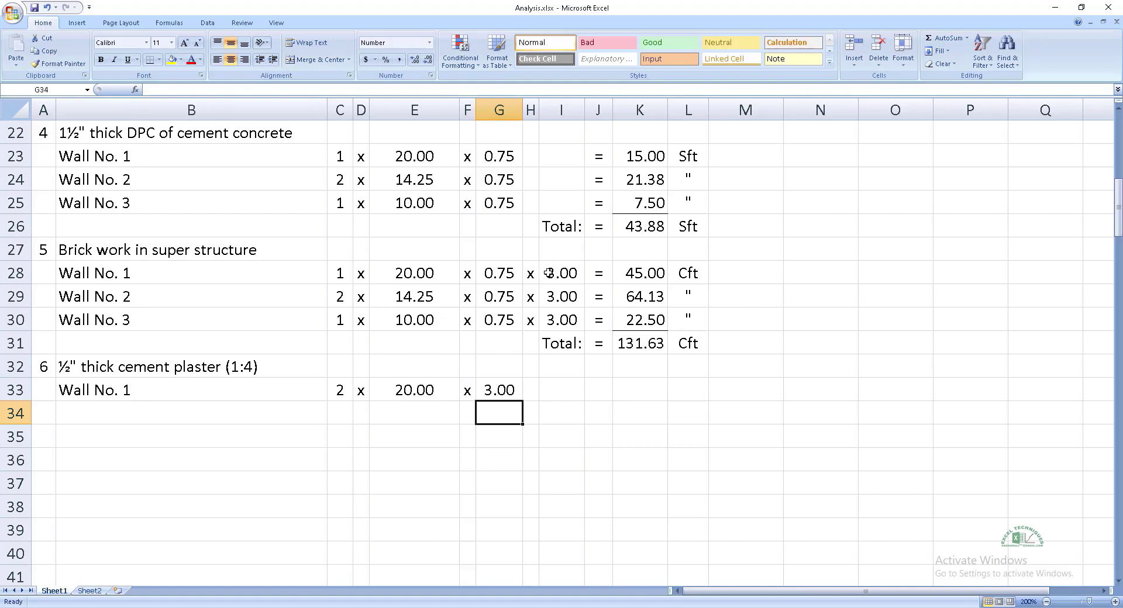
- Start row 34 with the label -"- below DPC, number =C33 and an x separator
{"action": "key", "text": "Left"}
{"action": "key", "text": "Left"}
{"action": "key", "text": "Left"}
{"action": "key", "text": "Left"}
{"action": "type", "text": "="}
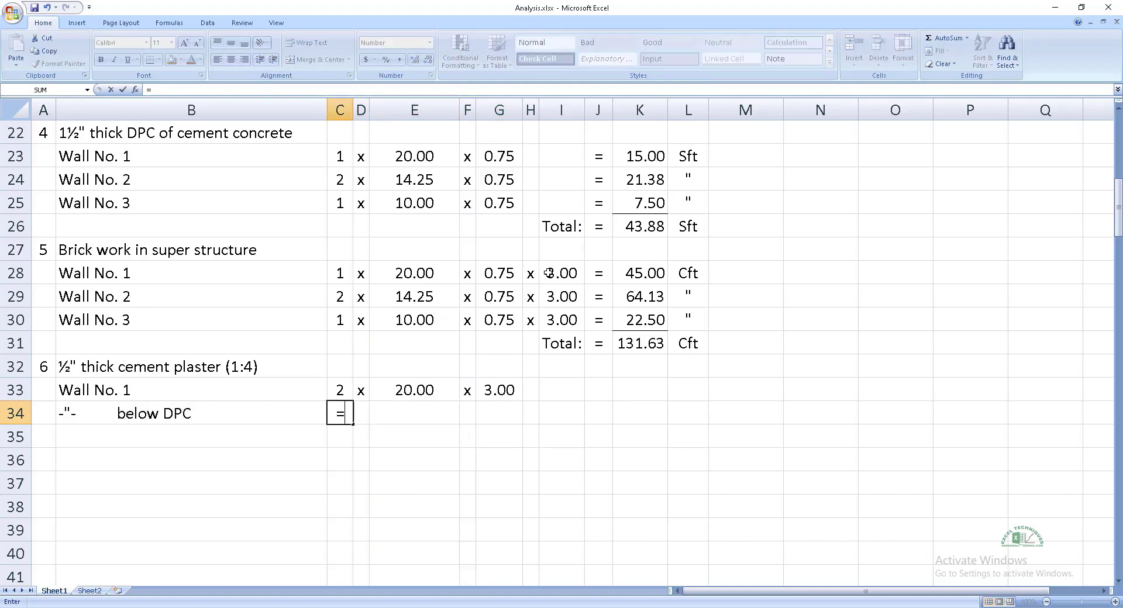
{"action": "key", "text": "Up"}
{"action": "key", "text": "Tab"}
{"action": "type", "text": "x"}
{"action": "key", "text": "Tab"}
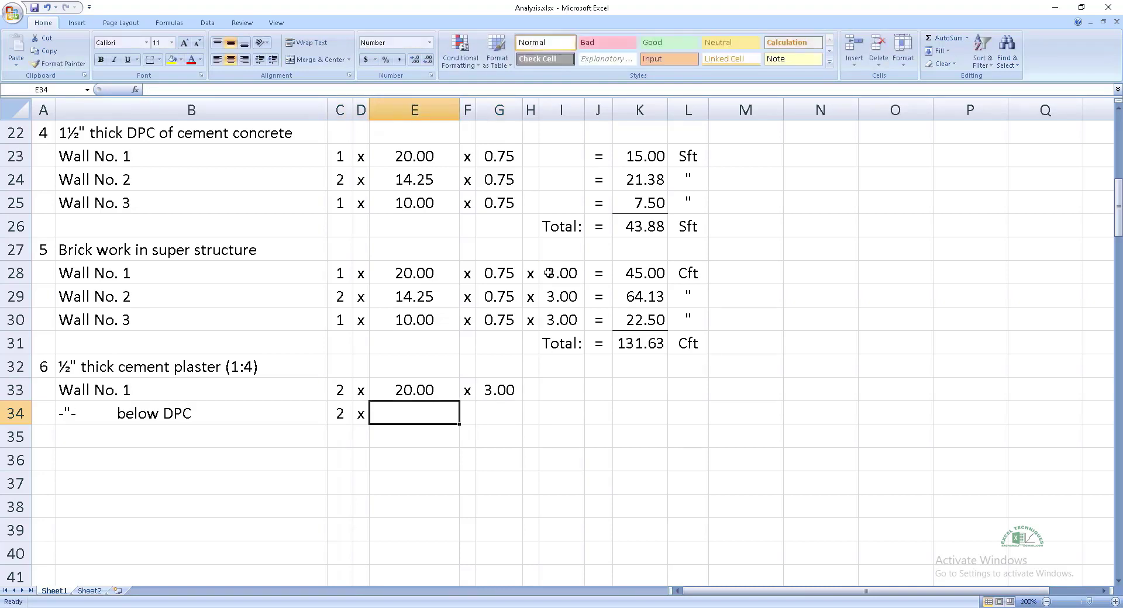
- Set the below-DPC length in E34 to =E33+0.375 and show it with three decimals
{"action": "type", "text": "="}
{"action": "scroll", "coordinate": [459, 345], "scroll_direction": "up", "scroll_amount": 2}
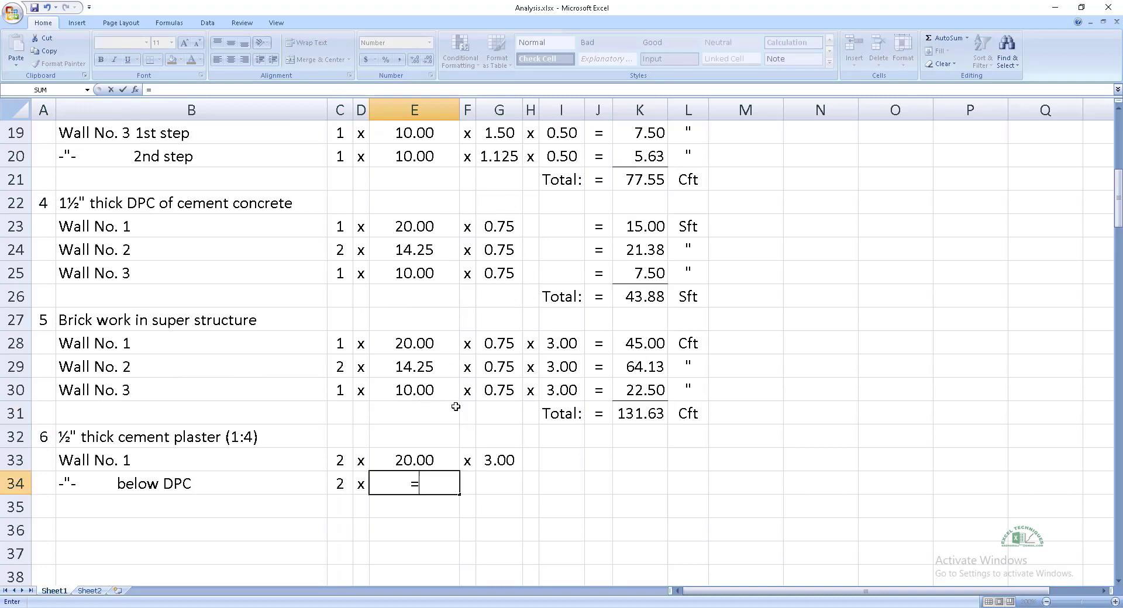
{"action": "scroll", "coordinate": [459, 398], "scroll_direction": "up", "scroll_amount": 1}
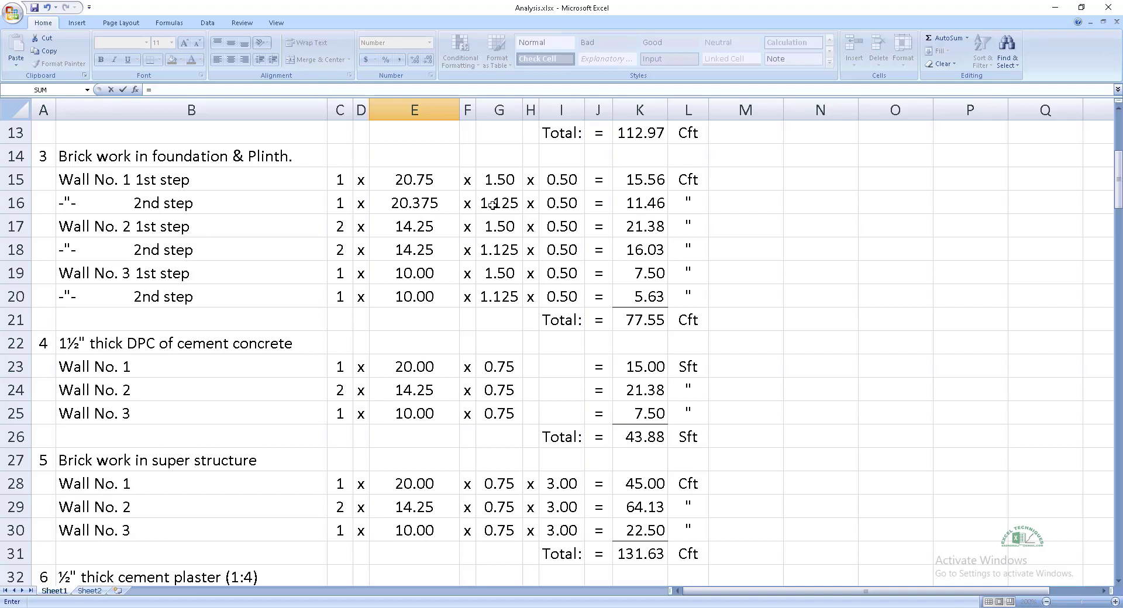
{"action": "scroll", "coordinate": [440, 358], "scroll_direction": "down", "scroll_amount": 3}
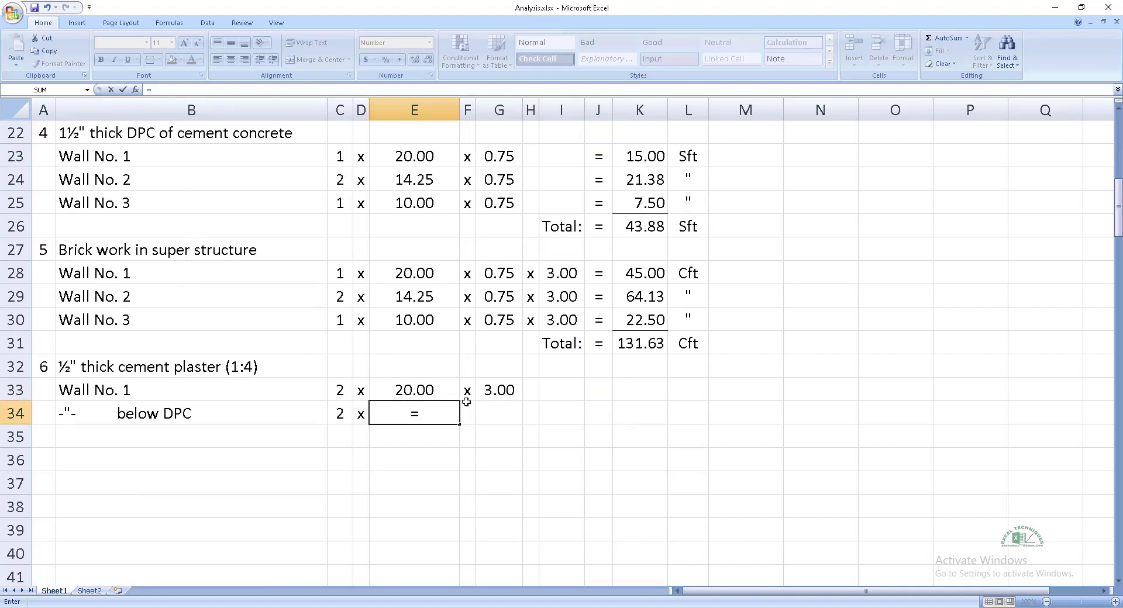
{"action": "left_click", "coordinate": [453, 392]}
{"action": "type", "text": "+0.375"}
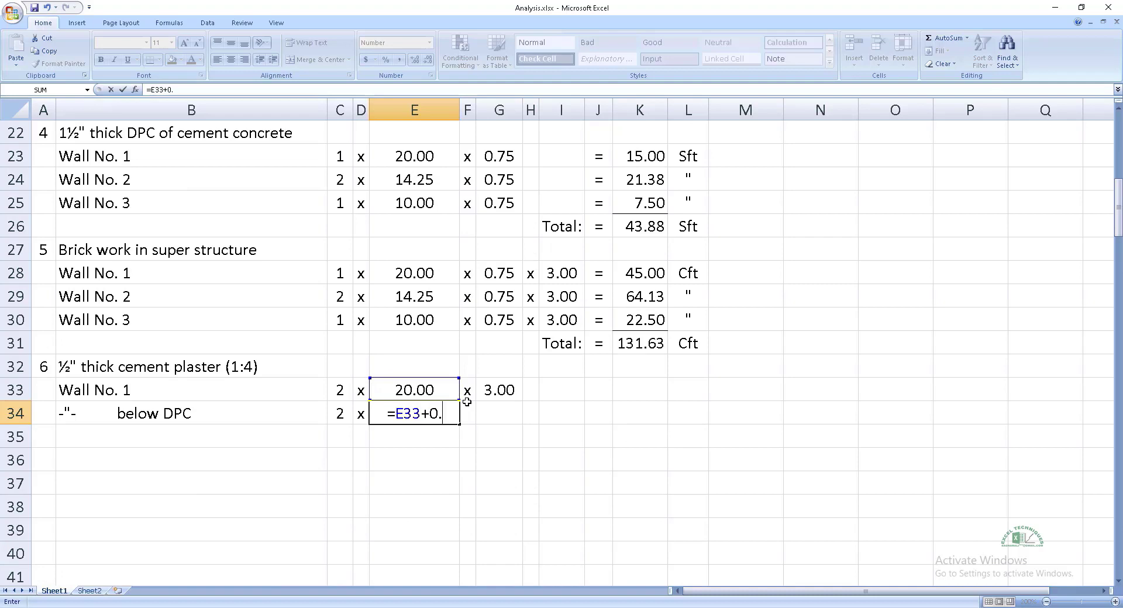
{"action": "key", "text": "Return"}
{"action": "left_click", "coordinate": [413, 60]}
- Add an x separator in F34 and calculate the below-DPC height in G34 with =I10+I15+I16-I5
{"action": "key", "text": "Right"}
{"action": "type", "text": "x"}
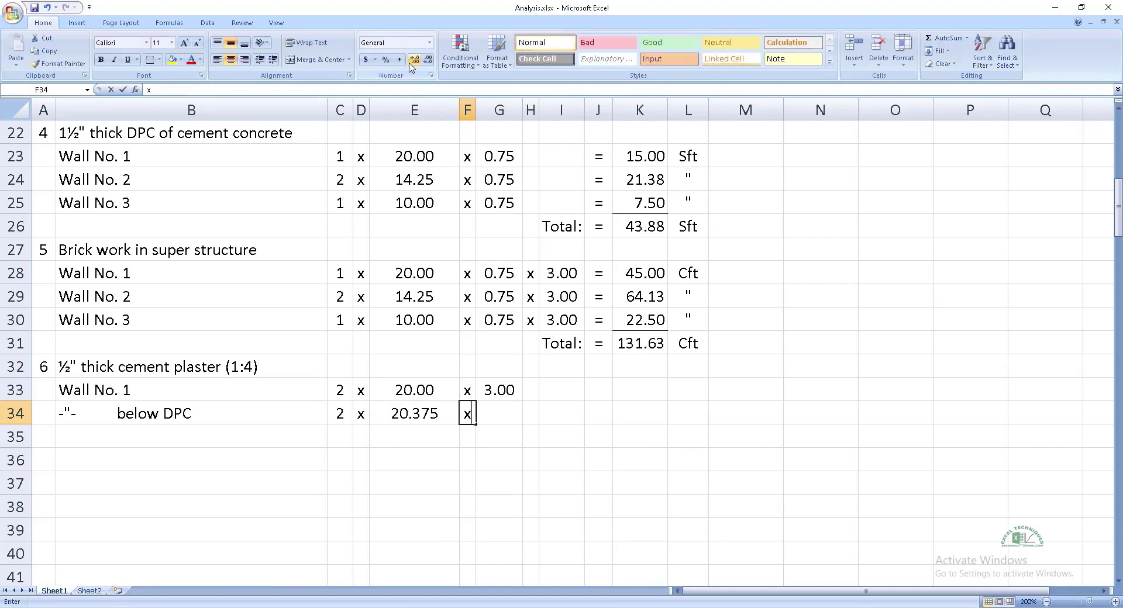
{"action": "key", "text": "Right"}
{"action": "type", "text": "="}
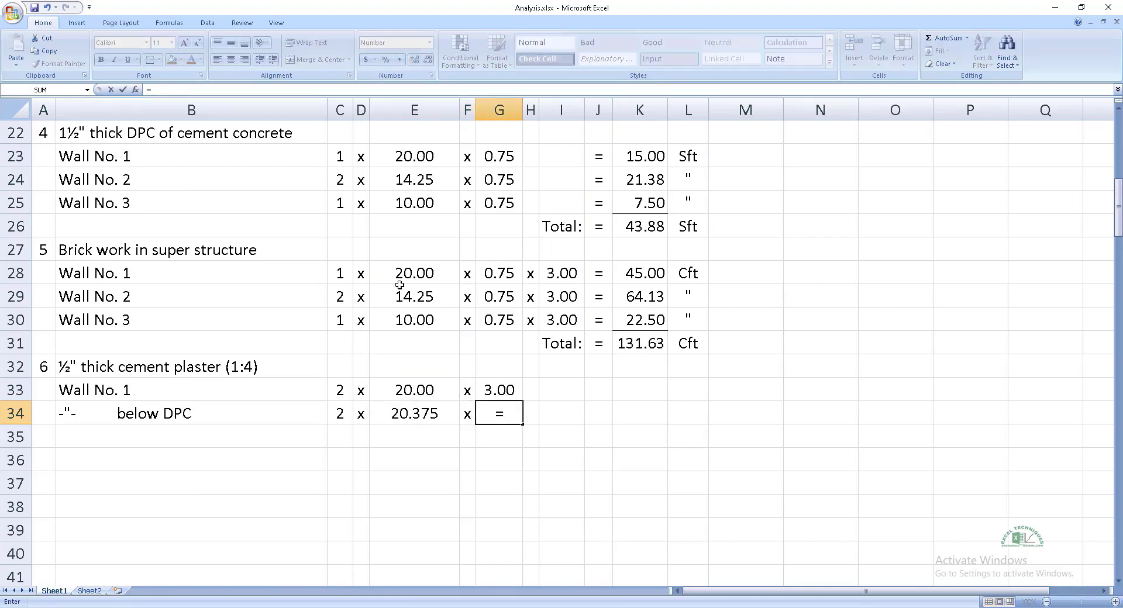
{"action": "scroll", "coordinate": [391, 351], "scroll_direction": "up", "scroll_amount": 7}
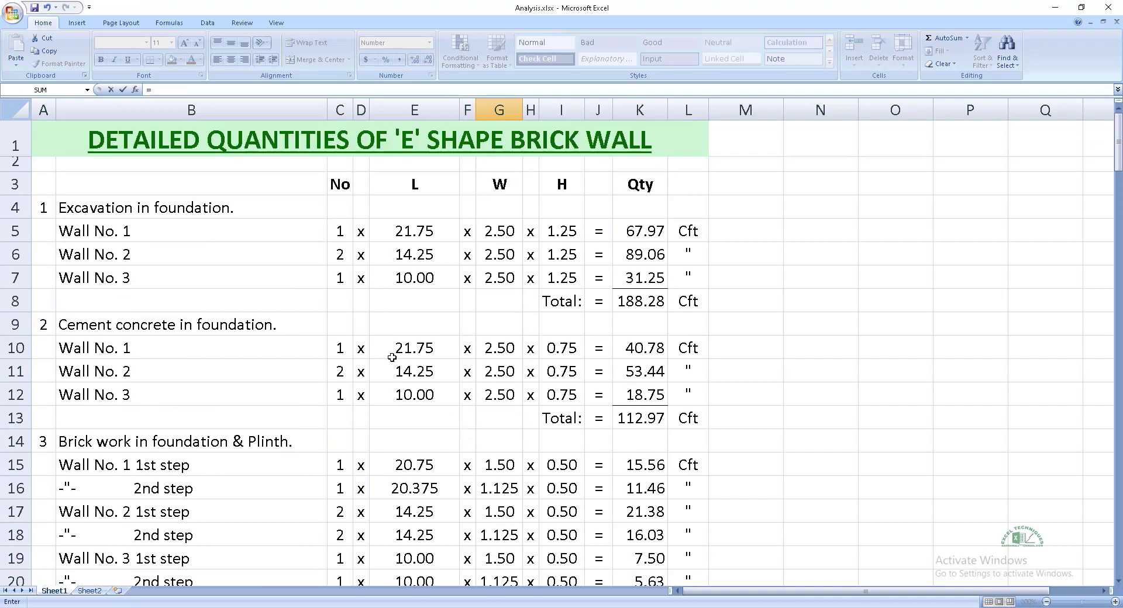
{"action": "left_click", "coordinate": [558, 350]}
{"action": "type", "text": "+I15+"}
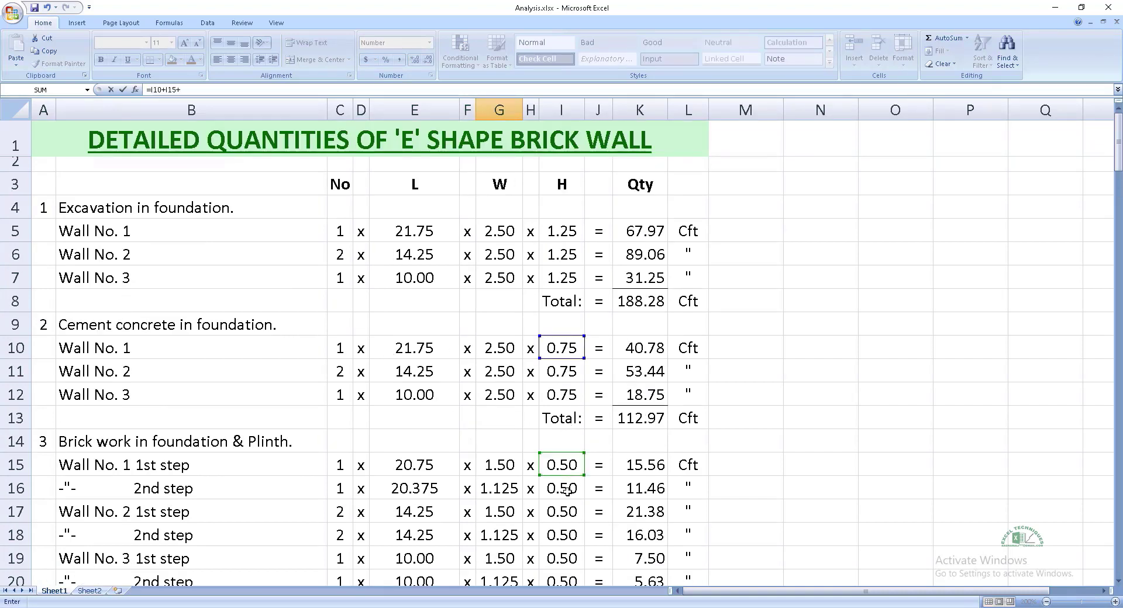
{"action": "left_click", "coordinate": [565, 490]}
{"action": "type", "text": "-"}
{"action": "left_click", "coordinate": [567, 225]}
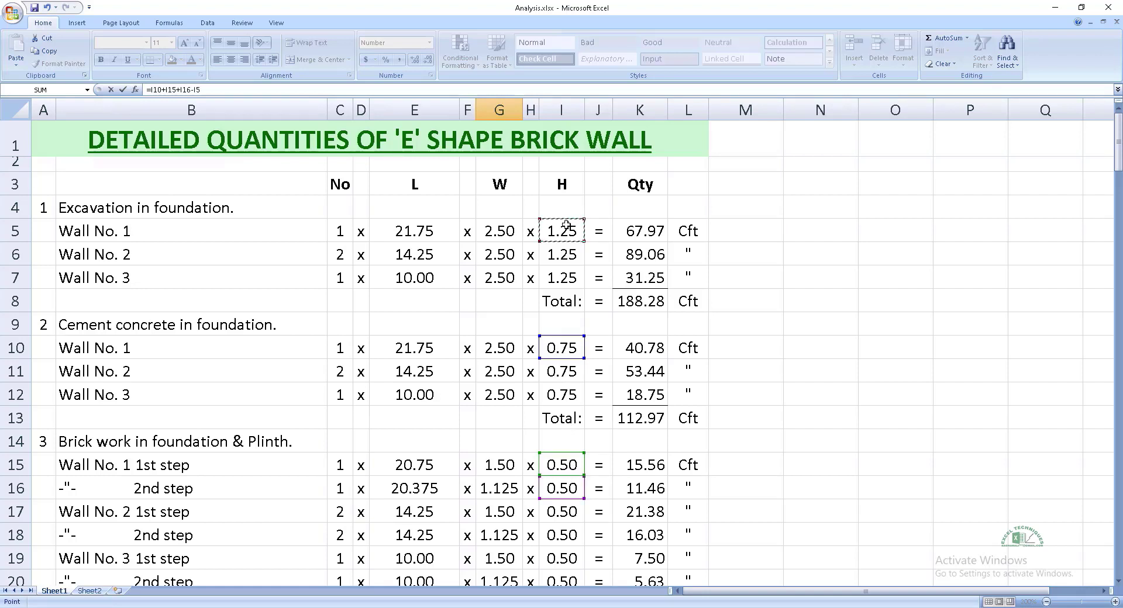
{"action": "key", "text": "ctrl+Return"}
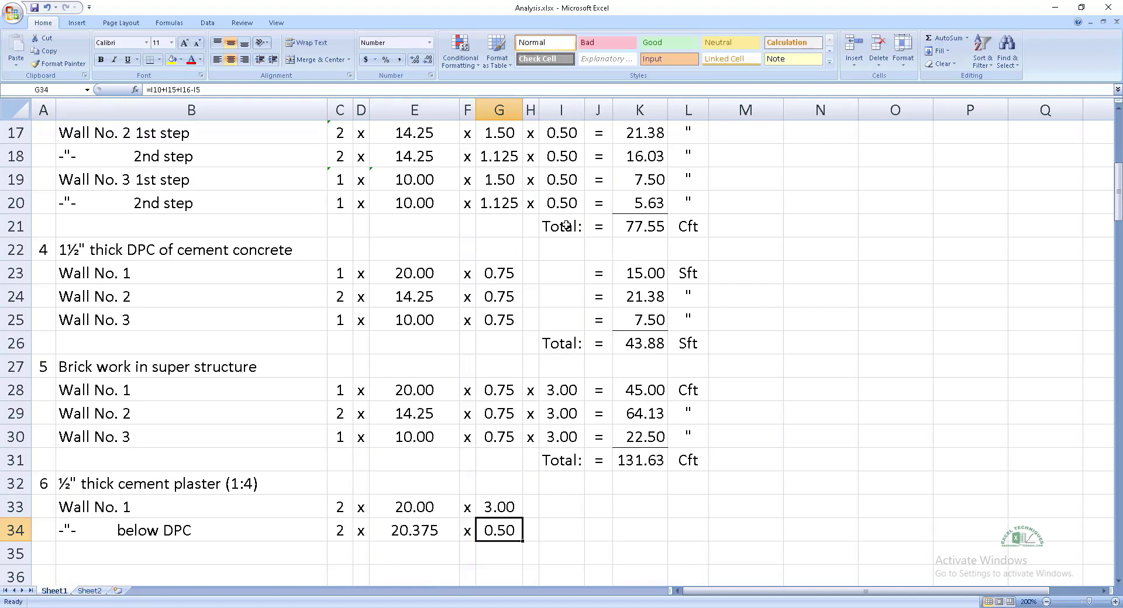
- Put an equals sign in J33 and calculate Wall No. 1's plaster quantity in K33 with =C33*E33*G33
{"action": "left_click", "coordinate": [598, 508]}
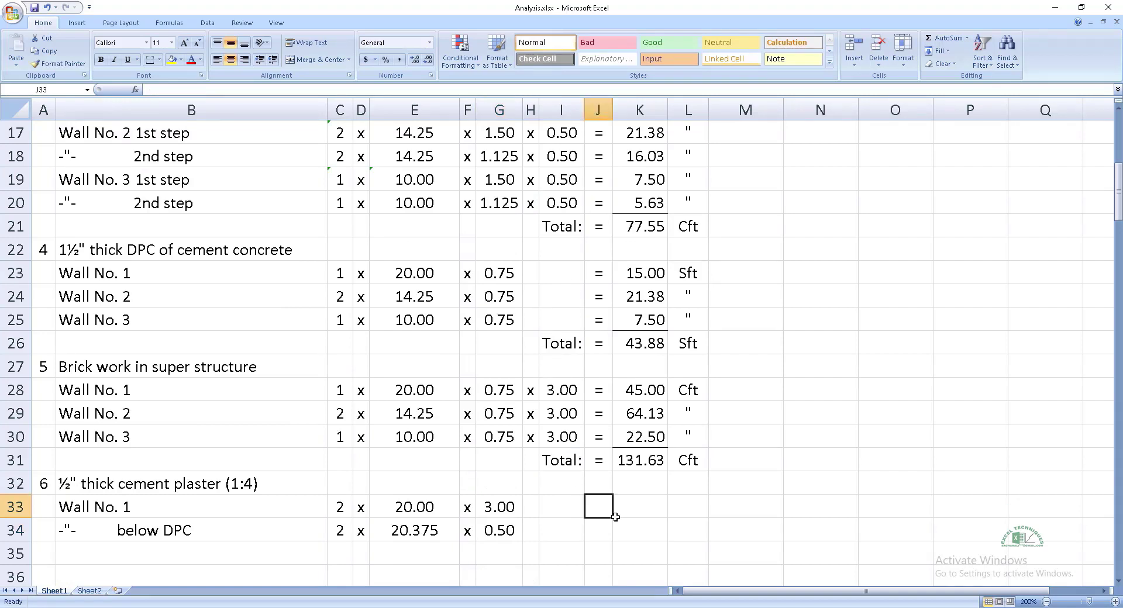
{"action": "type", "text": "="}
{"action": "key", "text": "Tab"}
{"action": "type", "text": "="}
{"action": "left_click", "coordinate": [345, 508]}
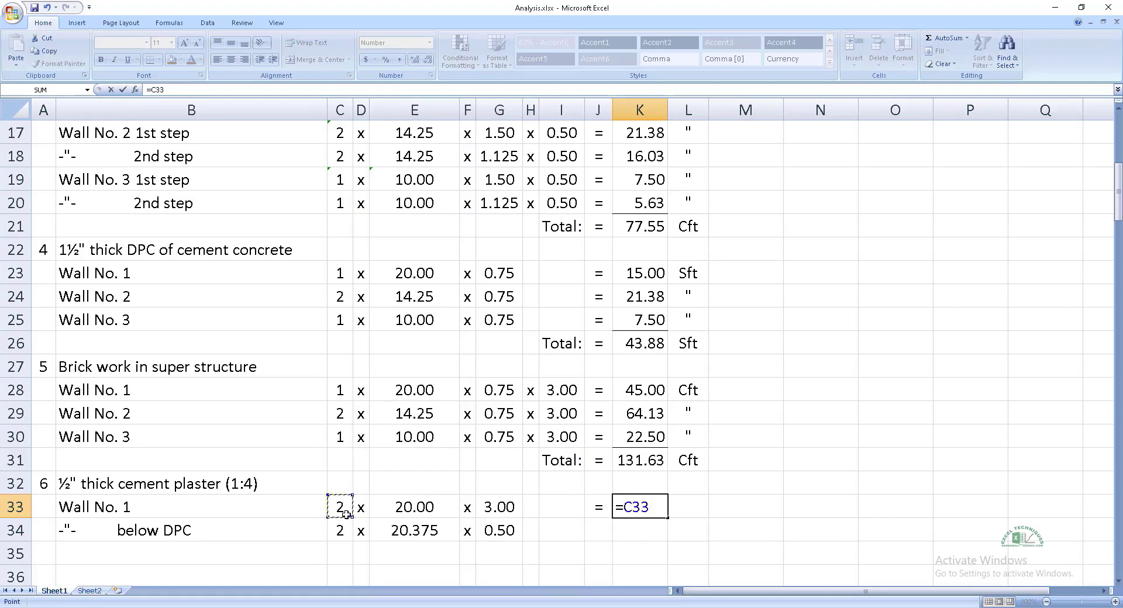
{"action": "type", "text": "*"}
{"action": "left_click", "coordinate": [395, 515]}
{"action": "type", "text": "*"}
{"action": "left_click", "coordinate": [484, 513]}
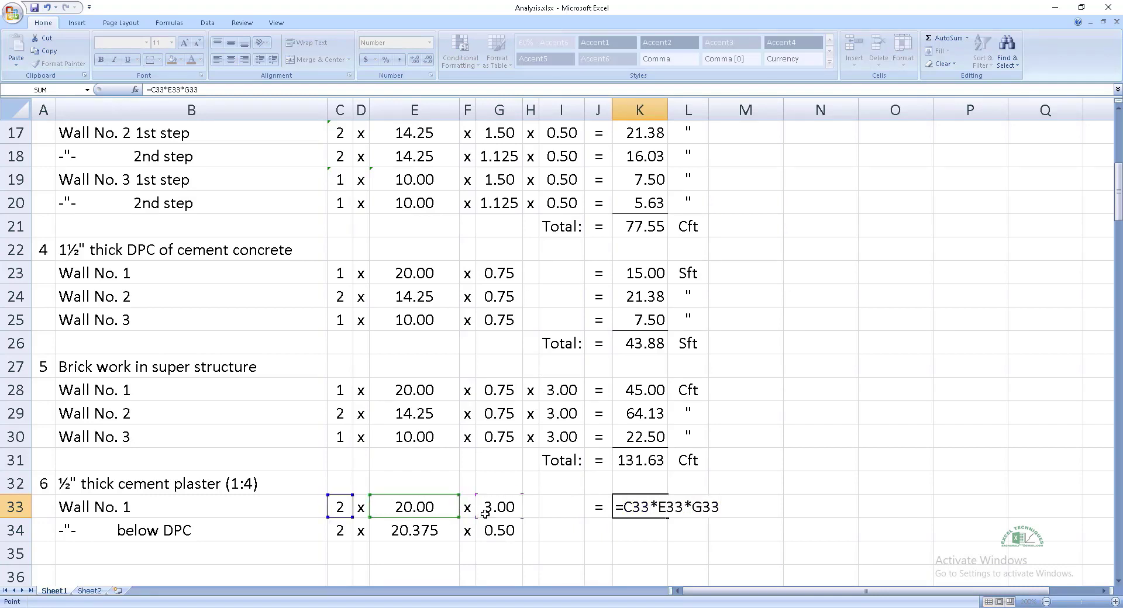
{"action": "key", "text": "Return"}
{"action": "key", "text": "Up"}
{"action": "key", "text": "Right"}
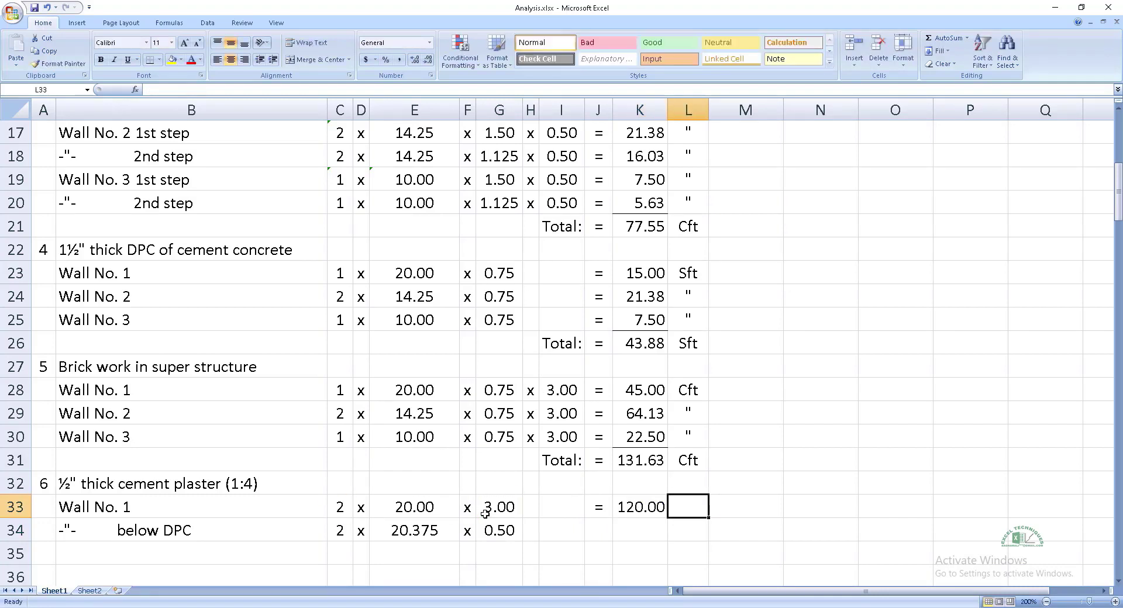
- Enter the unit Sft in L33, copy J33:K33 into row 34 and put a ditto mark in L34
{"action": "type", "text": "Sft"}
{"action": "key", "text": "Left"}
{"action": "key", "text": "Left"}
{"action": "key", "text": "shift+Right"}
{"action": "key", "text": "ctrl+c"}
{"action": "key", "text": "Down"}
{"action": "key", "text": "ctrl+v"}
{"action": "key", "text": "Right"}
{"action": "key", "text": "Right"}
{"action": "type", "text": "\""}
{"action": "key", "text": "Return"}
{"action": "key", "text": "Home"}
{"action": "scroll", "coordinate": [363, 400], "scroll_direction": "down", "scroll_amount": 2}
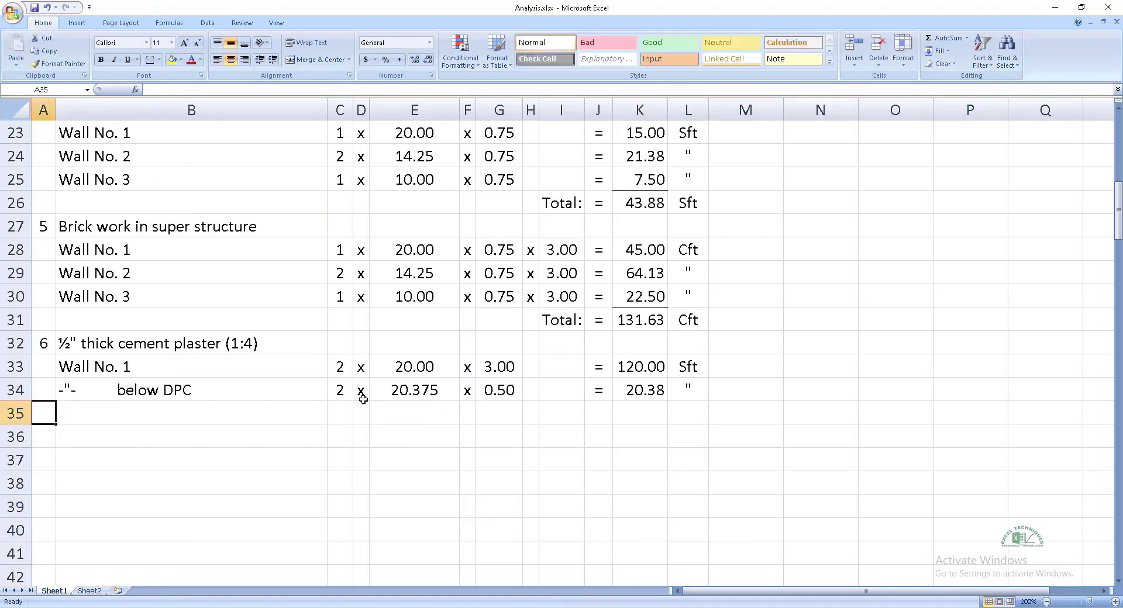
- Enter Wall No. 2 in row 35 with its number as =C29*2, followed by an x separator
{"action": "key", "text": "alt+Tab"}
{"action": "left_click", "coordinate": [179, 372]}
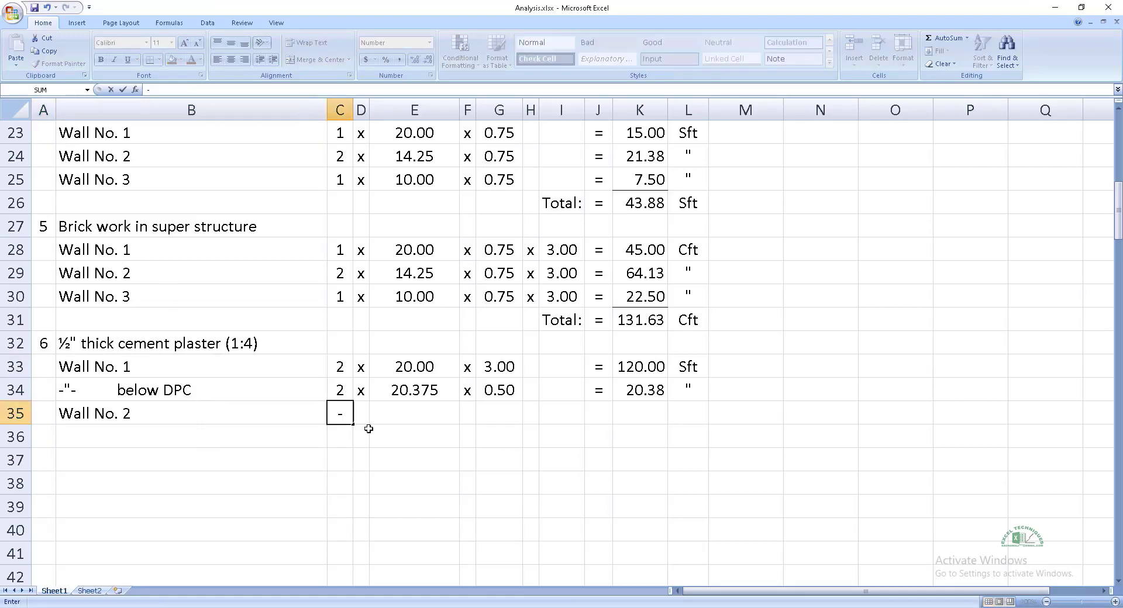
{"action": "key", "text": "BackSpace"}
{"action": "type", "text": "="}
{"action": "left_click", "coordinate": [350, 270]}
{"action": "type", "text": "*2"}
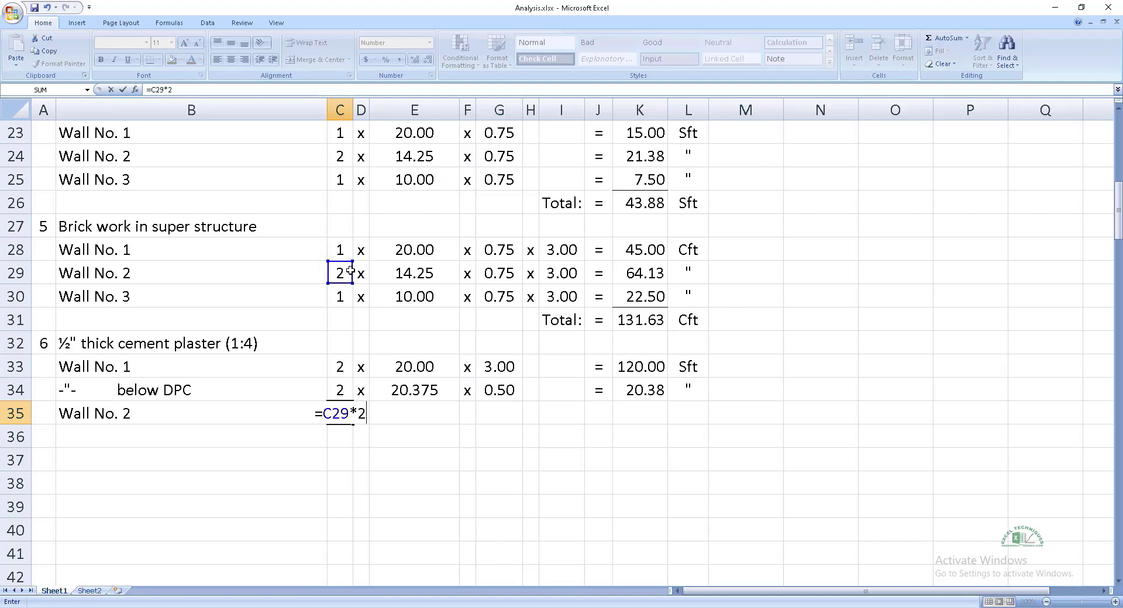
{"action": "key", "text": "Tab"}
{"action": "type", "text": "x"}
{"action": "key", "text": "Tab"}
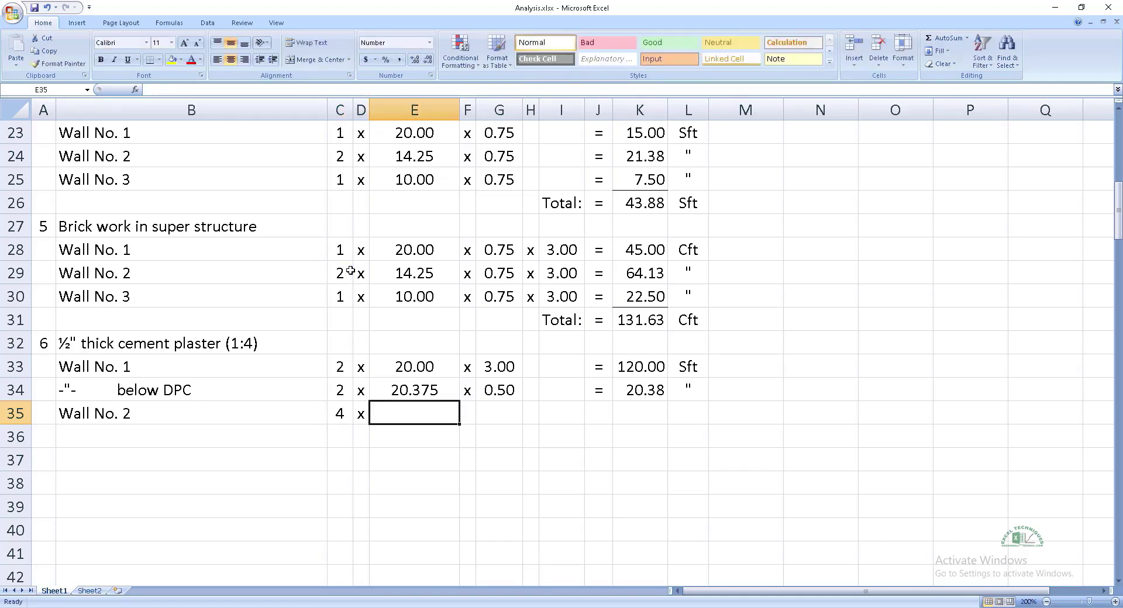
- Link Wall No. 2's plaster length in E35 with =E29, add an x separator and set its height to =G33
{"action": "type", "text": "="}
{"action": "left_click", "coordinate": [394, 269]}
{"action": "key", "text": "Return"}
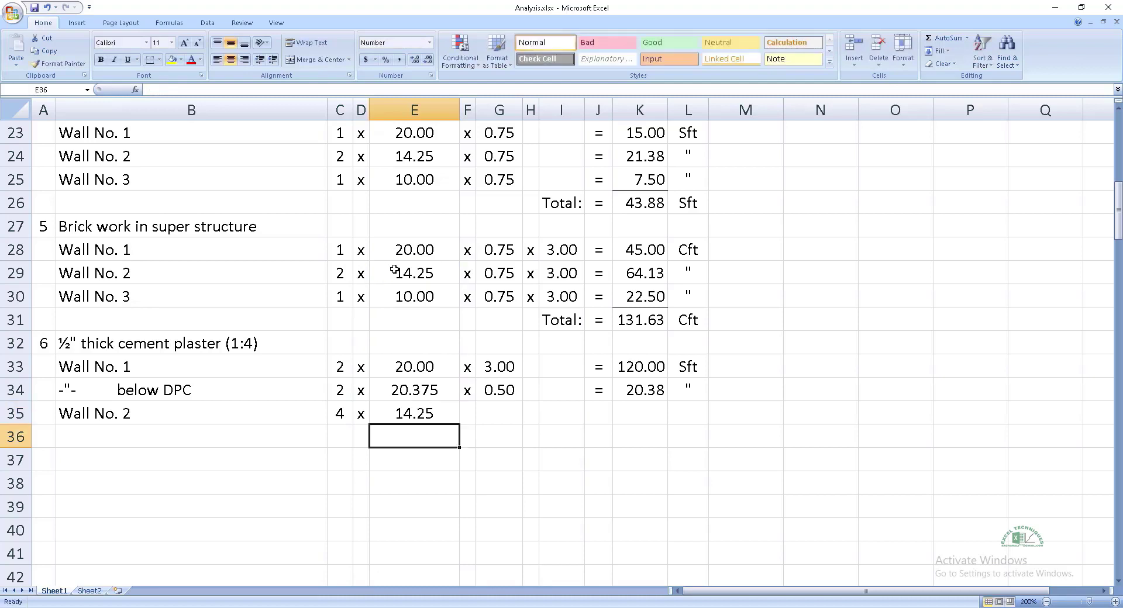
{"action": "key", "text": "Up"}
{"action": "key", "text": "Tab"}
{"action": "type", "text": "x"}
{"action": "key", "text": "Tab"}
{"action": "type", "text": "="}
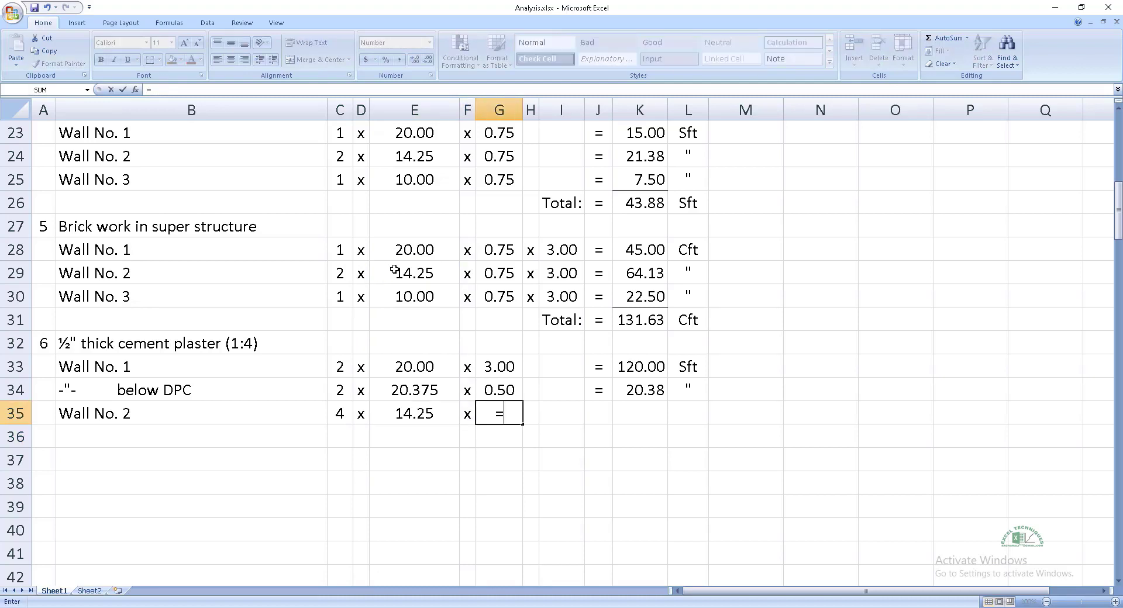
{"action": "key", "text": "Up"}
{"action": "key", "text": "Up"}
{"action": "key", "text": "Return"}
- Copy the below DPC label from B34 into B36
{"action": "key", "text": "Left"}
{"action": "key", "text": "Left"}
{"action": "key", "text": "Left"}
{"action": "key", "text": "Left"}
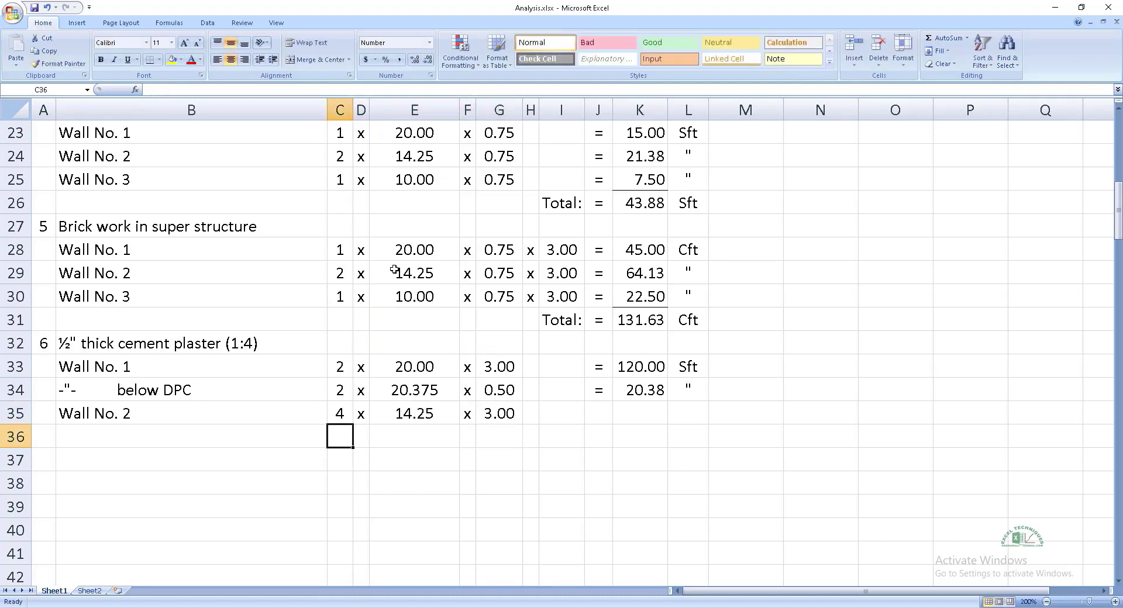
{"action": "left_click", "coordinate": [230, 391]}
{"action": "key", "text": "ctrl+c"}
{"action": "left_click", "coordinate": [221, 441]}
{"action": "key", "text": "ctrl+v"}
{"action": "key", "text": "Tab"}
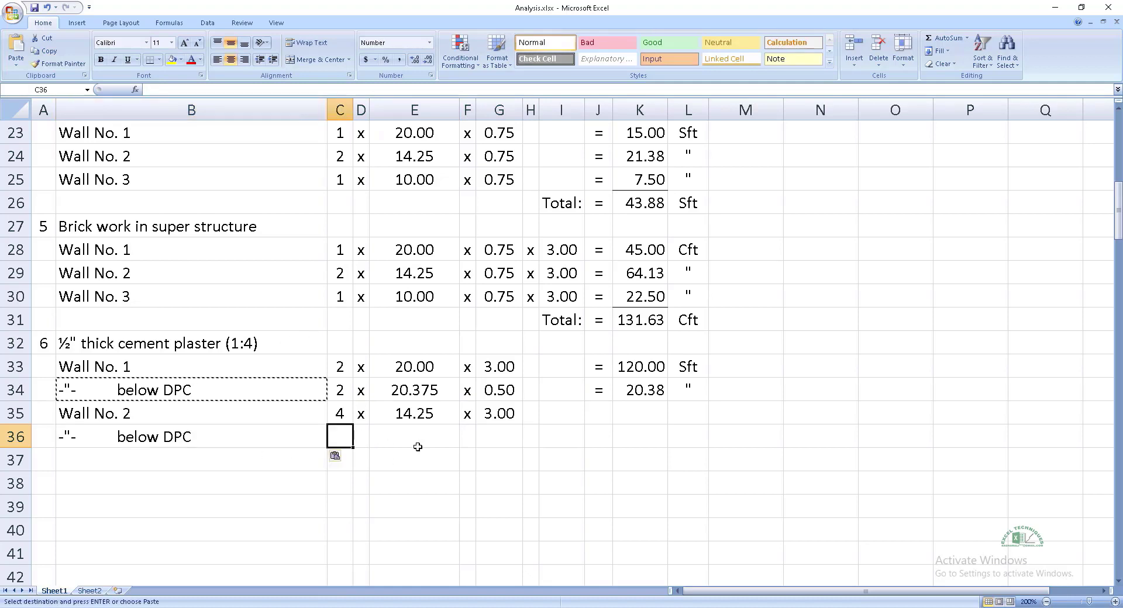
- Fill row 36 with number =C35, an x separator and length =E35
{"action": "key", "text": "equal"}
{"action": "key", "text": "Up"}
{"action": "key", "text": "Tab"}
{"action": "type", "text": "x"}
{"action": "key", "text": "Tab"}
{"action": "type", "text": "="}
{"action": "key", "text": "Up"}
{"action": "key", "text": "Return"}
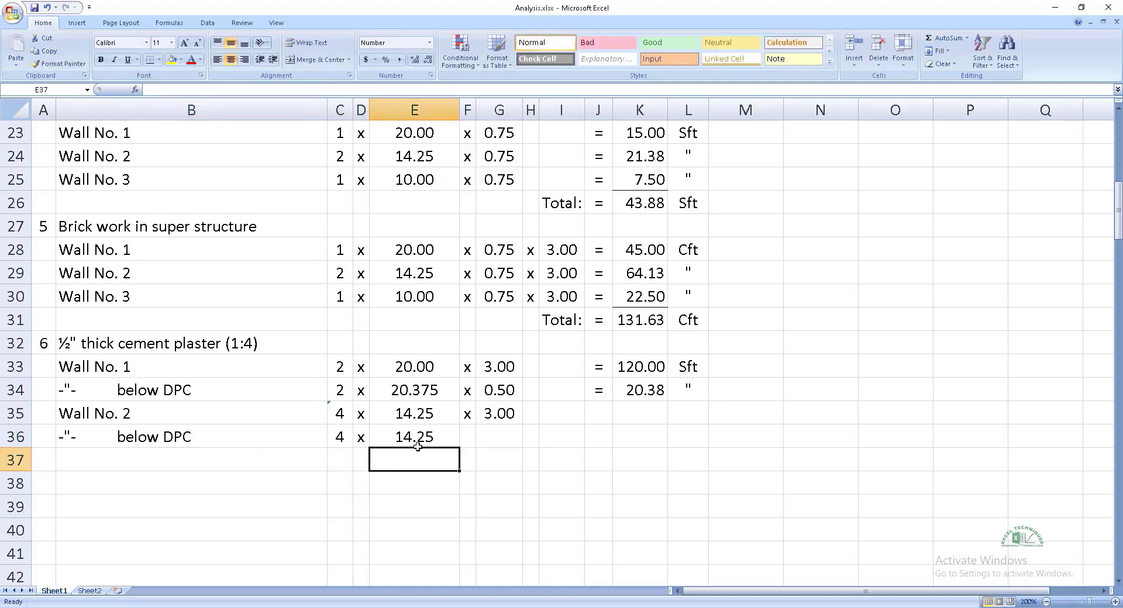
- Complete row 36 with an x separator and the below DPC height as =G34
{"action": "key", "text": "Up"}
{"action": "key", "text": "Tab"}
{"action": "type", "text": "x"}
{"action": "key", "text": "Tab"}
{"action": "type", "text": "="}
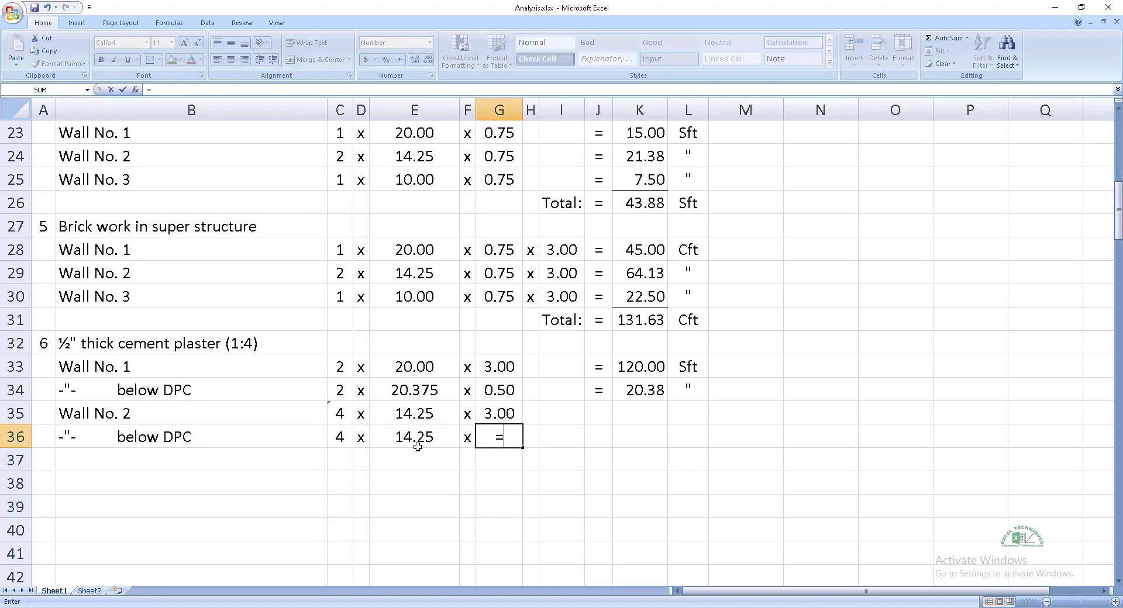
{"action": "key", "text": "Up"}
{"action": "key", "text": "Up"}
{"action": "key", "text": "Return"}
- Copy the Wall No. 3 label from B30 into B37 and the below DPC label from B36 into B38
{"action": "key", "text": "Left"}
{"action": "key", "text": "Home"}
{"action": "key", "text": "Right"}
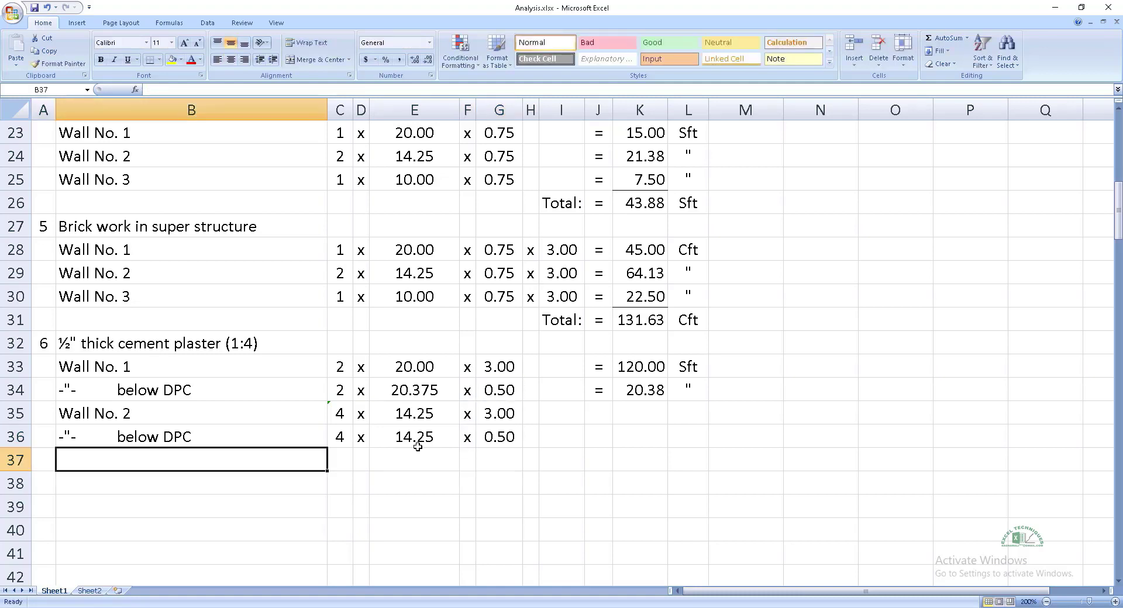
{"action": "left_click", "coordinate": [191, 303]}
{"action": "key", "text": "ctrl+c"}
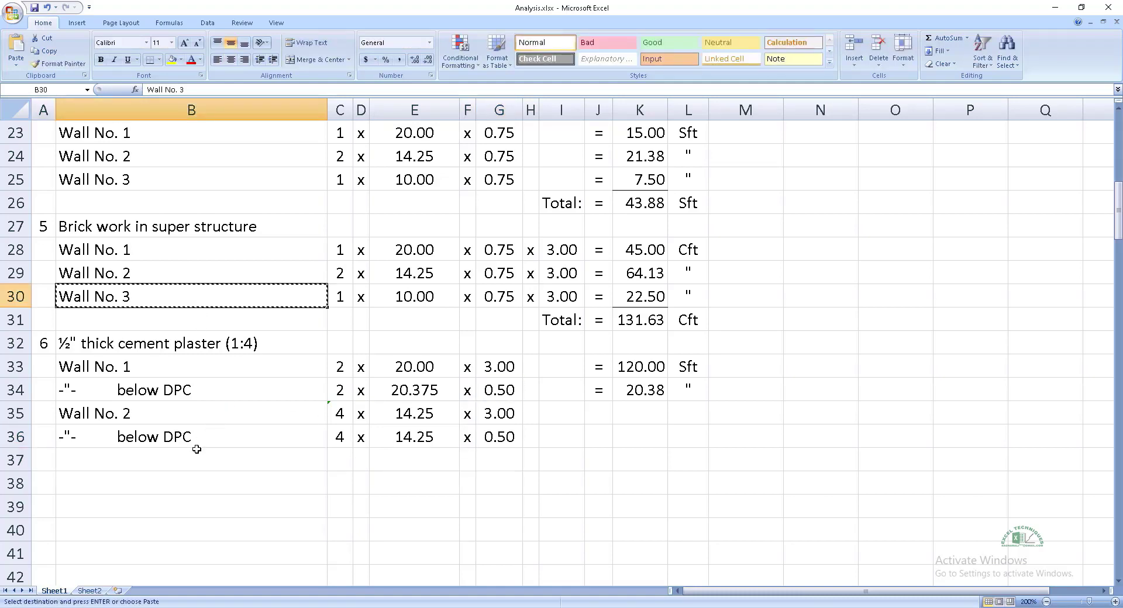
{"action": "left_click", "coordinate": [195, 451]}
{"action": "key", "text": "ctrl+v"}
{"action": "left_click", "coordinate": [221, 436]}
{"action": "key", "text": "ctrl+c"}
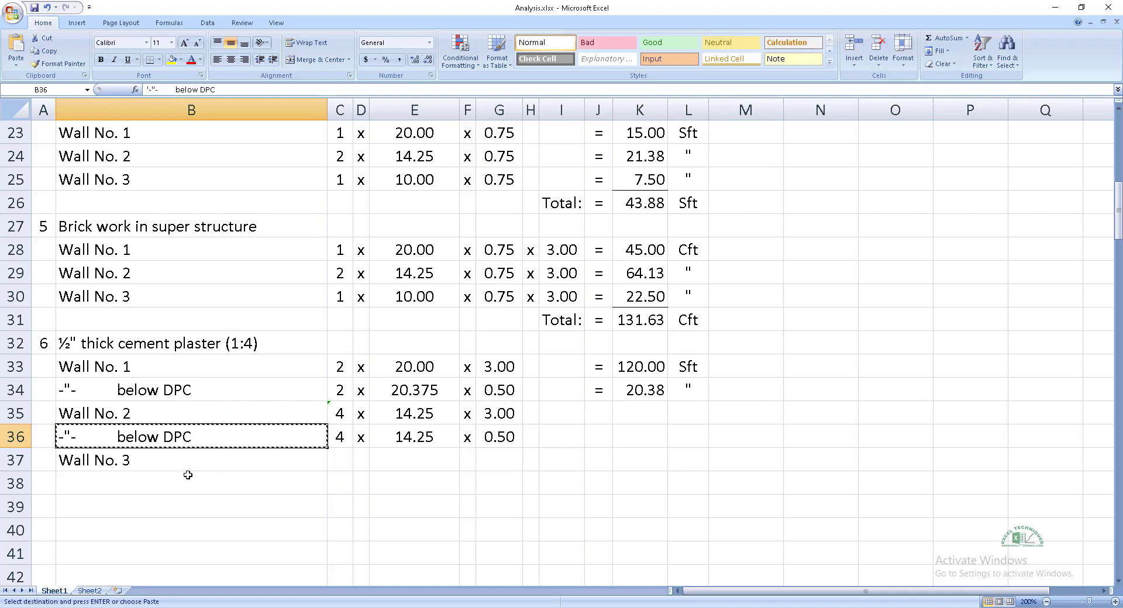
{"action": "left_click", "coordinate": [188, 475]}
{"action": "key", "text": "ctrl+v"}
- Set Wall No. 3's plaster number in C37 to =C30*2, followed by an x separator
{"action": "left_click", "coordinate": [344, 467]}
{"action": "key", "text": "Escape"}
{"action": "type", "text": "="}
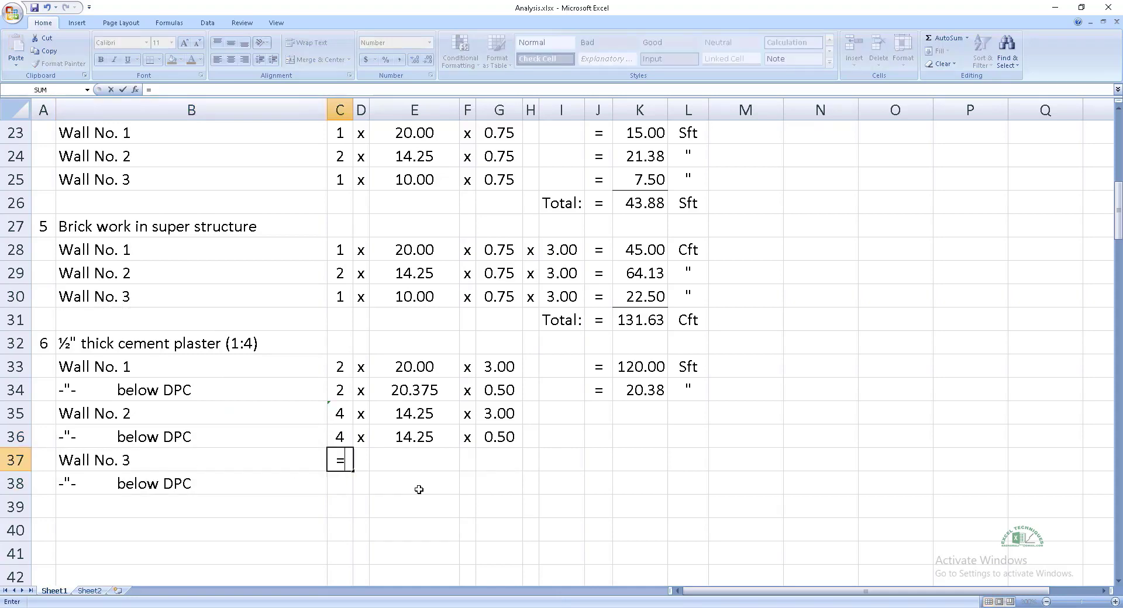
{"action": "left_click", "coordinate": [330, 295]}
{"action": "type", "text": "*2"}
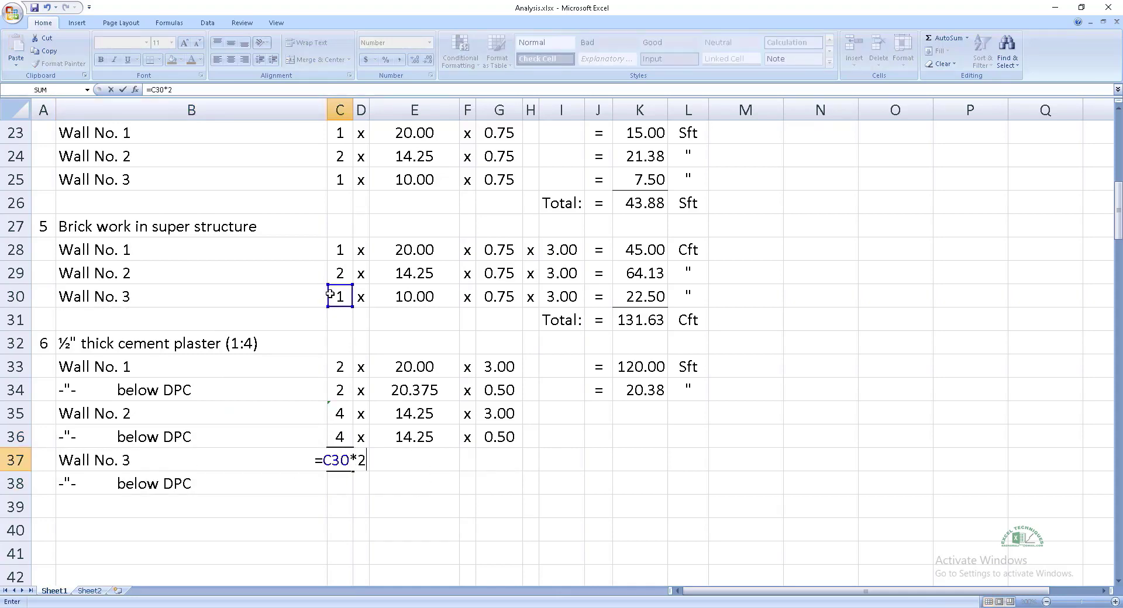
{"action": "key", "text": "Tab"}
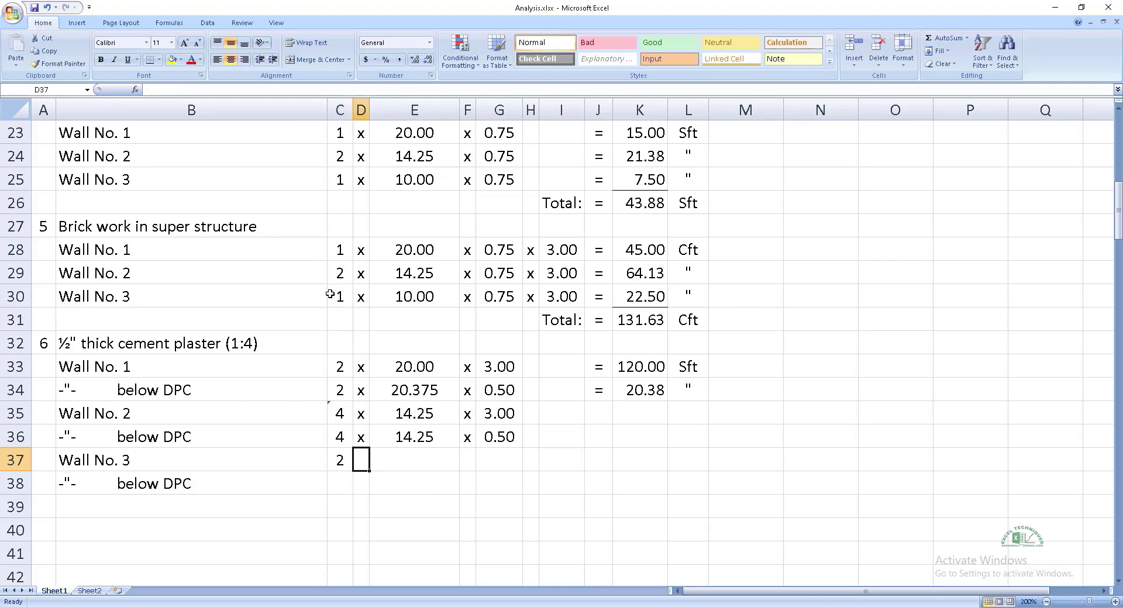
{"action": "type", "text": "x"}
- Link Wall No. 3's plaster length in E37 with =E30, add an x separator and set its height to =G35
{"action": "key", "text": "Tab"}
{"action": "type", "text": "="}
{"action": "left_click", "coordinate": [419, 295]}
{"action": "key", "text": "Return"}
{"action": "key", "text": "Up"}
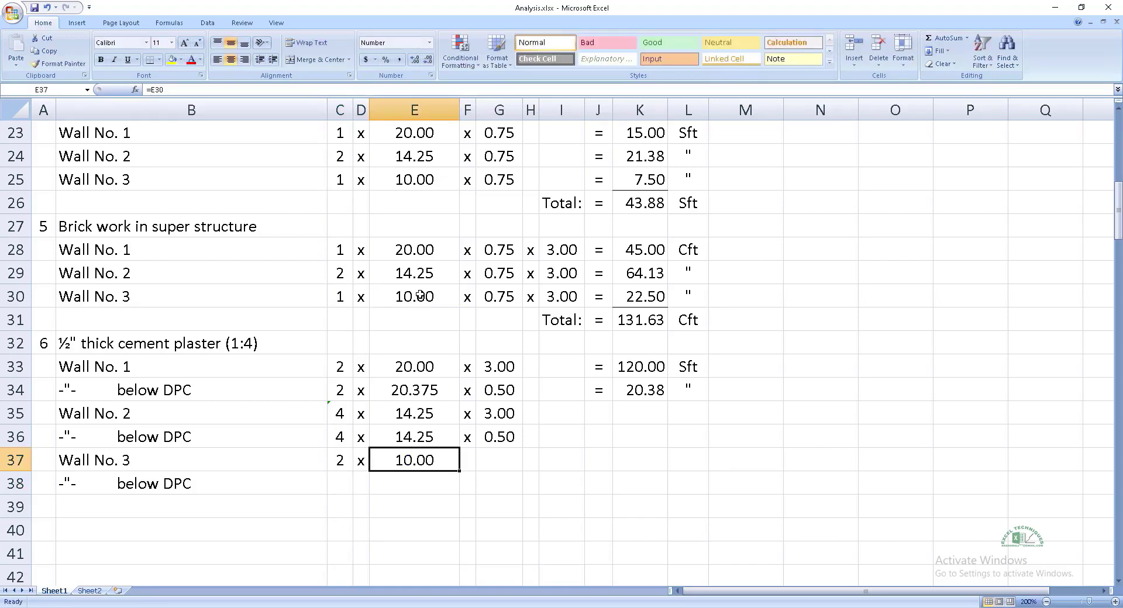
{"action": "key", "text": "Tab"}
{"action": "type", "text": "x"}
{"action": "key", "text": "Tab"}
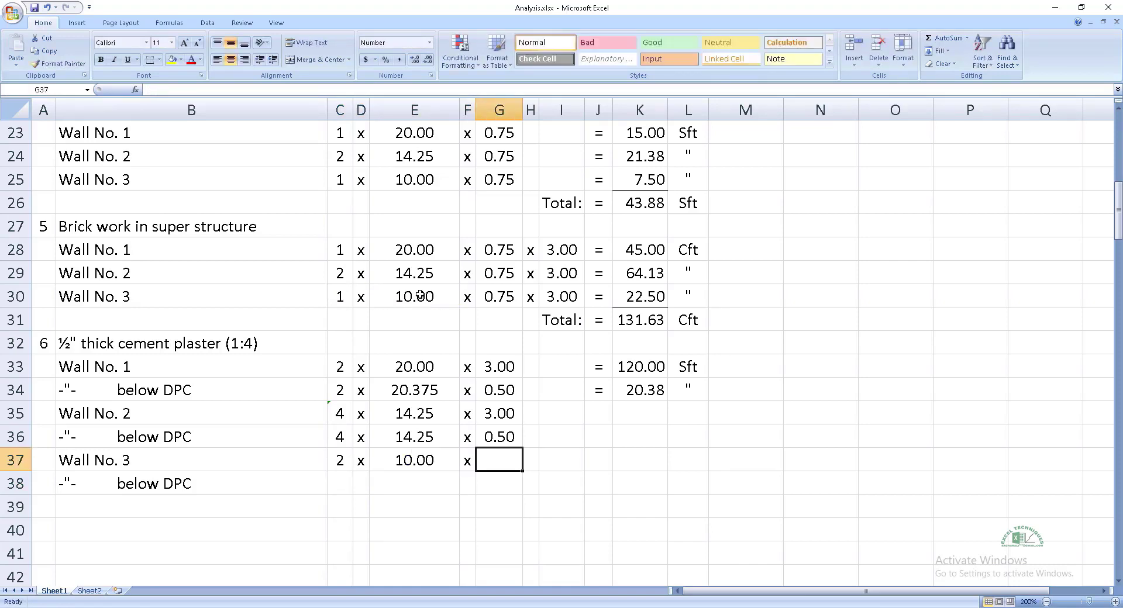
{"action": "type", "text": "="}
{"action": "left_click", "coordinate": [490, 420]}
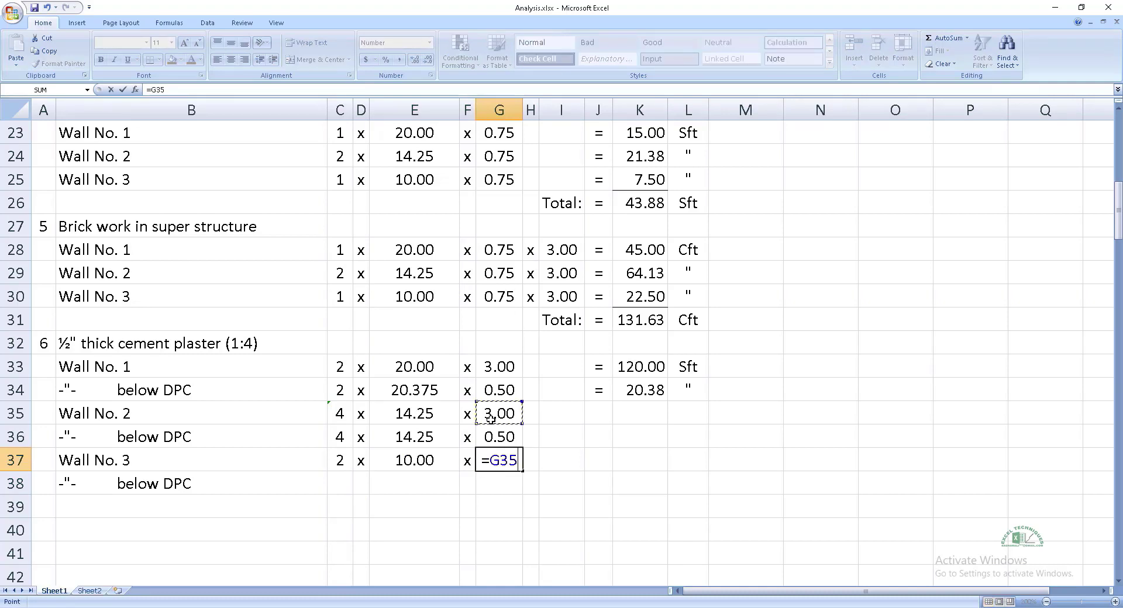
{"action": "key", "text": "Return"}
- Fill row 38 with number =C37, an x separator and length =E37
{"action": "key", "text": "Left"}
{"action": "key", "text": "Left"}
{"action": "key", "text": "Left"}
{"action": "key", "text": "Left"}
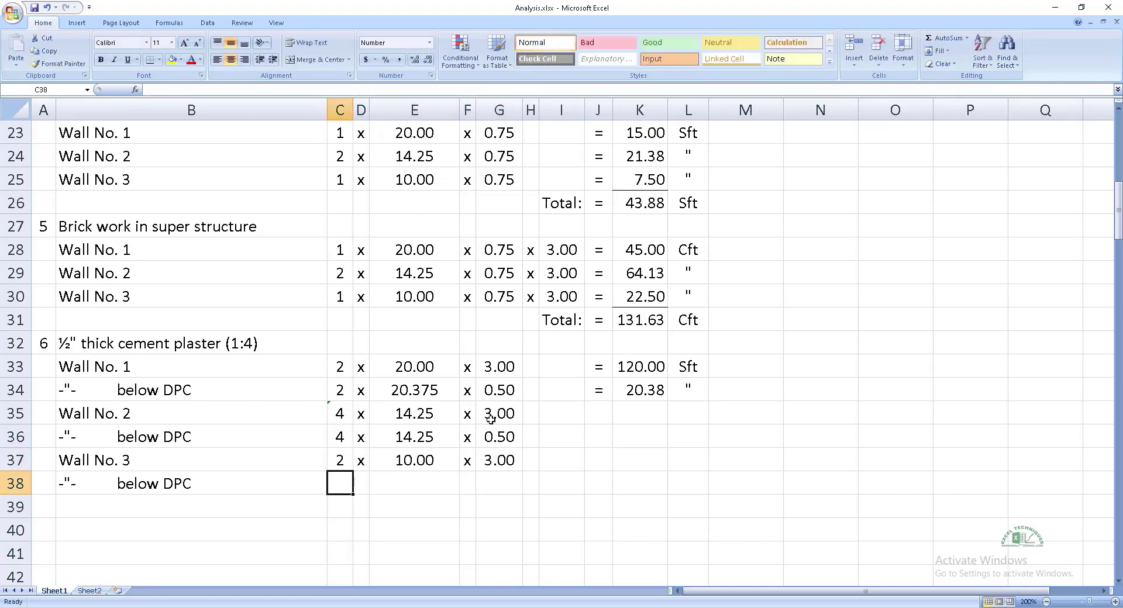
{"action": "type", "text": "="}
{"action": "key", "text": "Up"}
{"action": "key", "text": "Tab"}
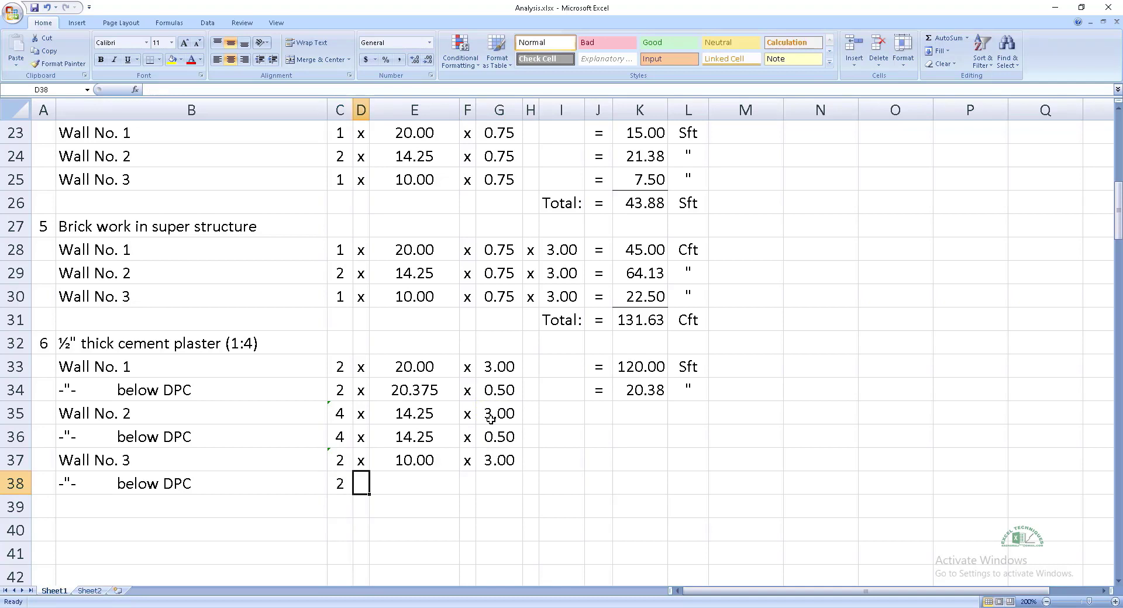
{"action": "type", "text": "x"}
{"action": "key", "text": "Tab"}
{"action": "type", "text": "="}
{"action": "key", "text": "Up"}
{"action": "key", "text": "Return"}
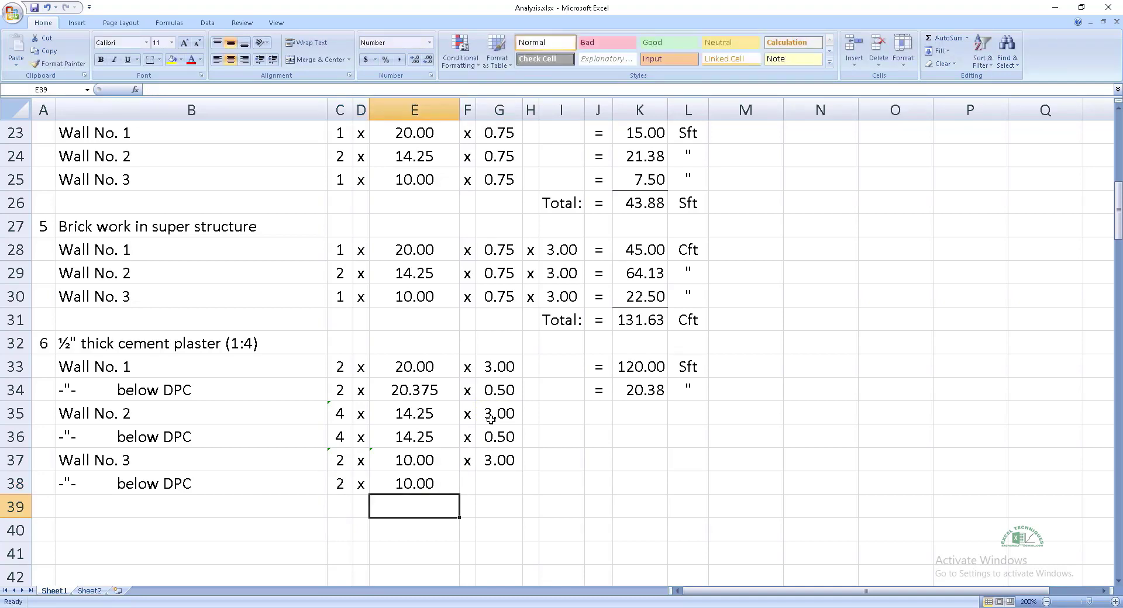
- Complete row 38 with an x separator and height =G36, and enter the label Total: in I39
{"action": "key", "text": "Up"}
{"action": "key", "text": "Right"}
{"action": "type", "text": "x"}
{"action": "key", "text": "Tab"}
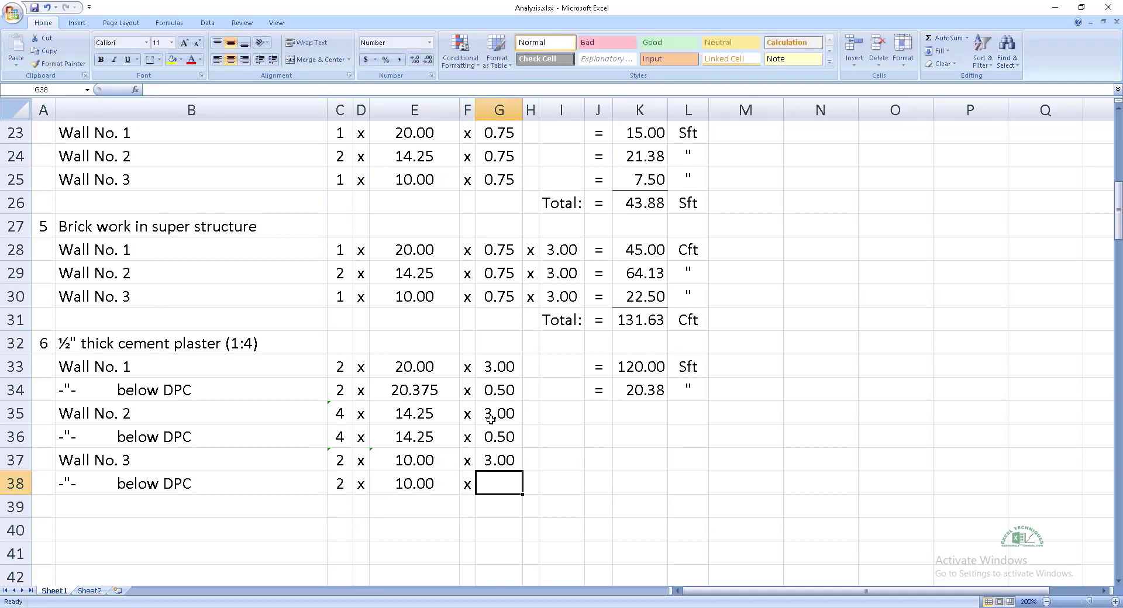
{"action": "type", "text": "="}
{"action": "key", "text": "Up"}
{"action": "key", "text": "Up"}
{"action": "key", "text": "Return"}
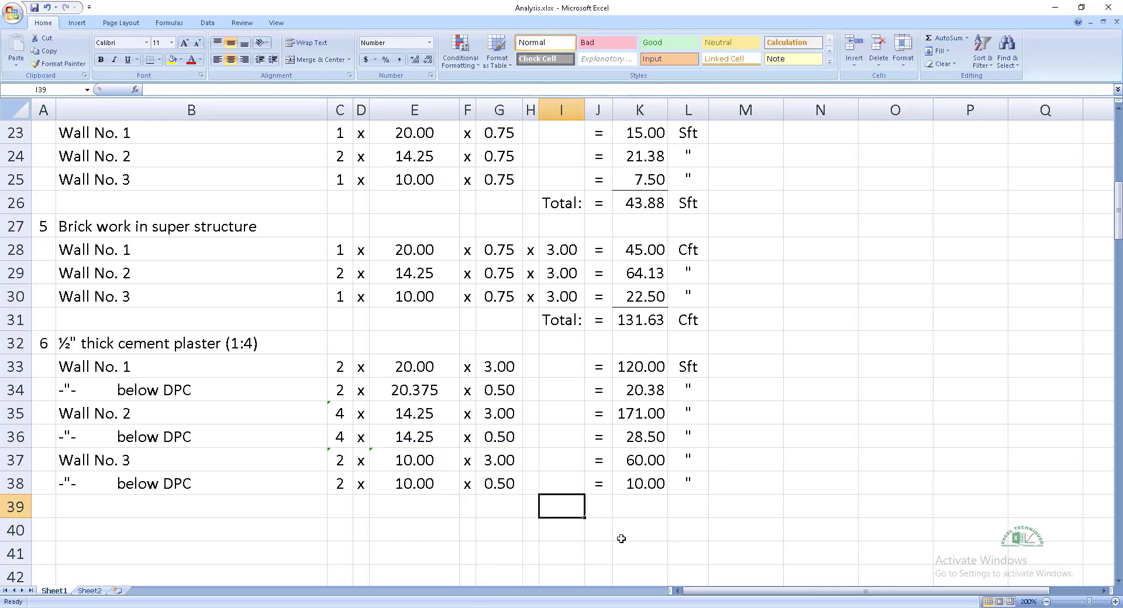
{"action": "type", "text": "Total:"}
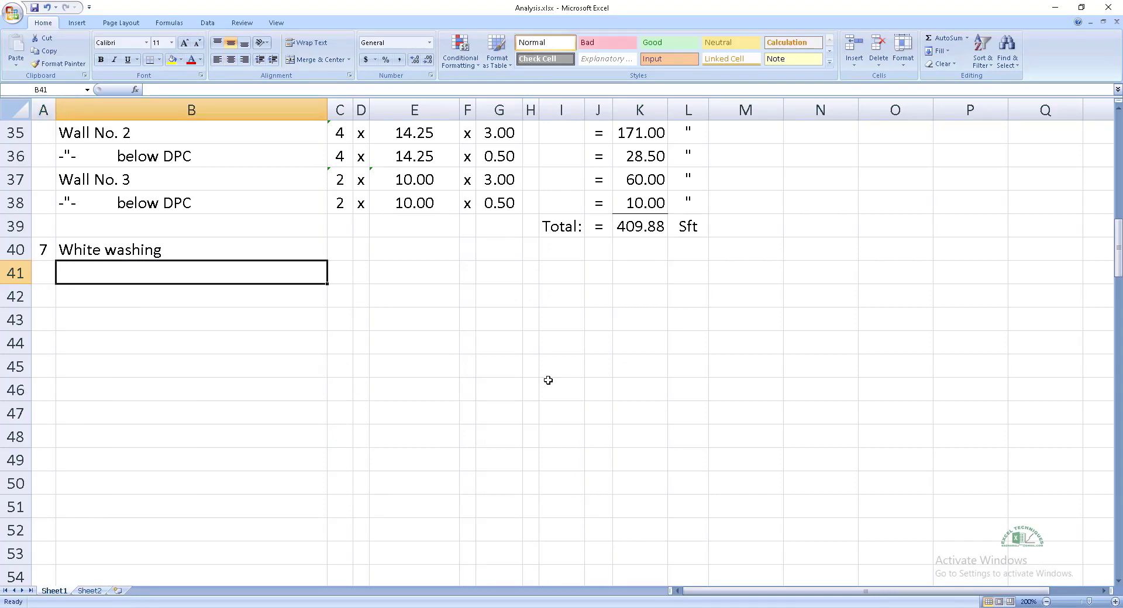
- Enter the white washing quantity in row 41 with an = sign in J41 and =K39 in K41
{"action": "scroll", "coordinate": [548, 381], "scroll_direction": "up", "scroll_amount": 2}
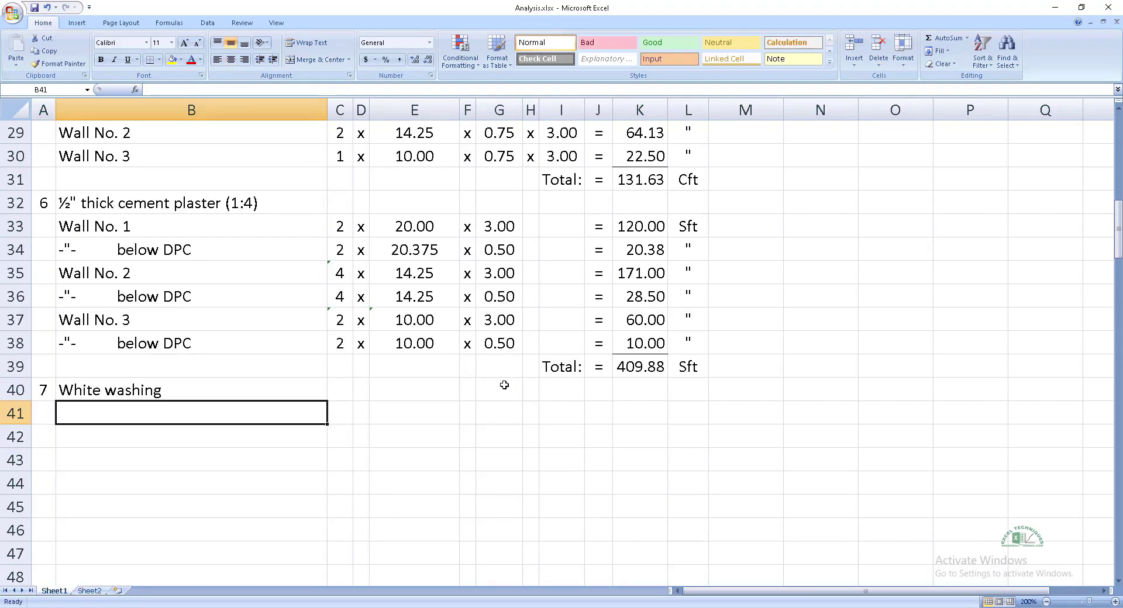
{"action": "key", "text": "Tab"}
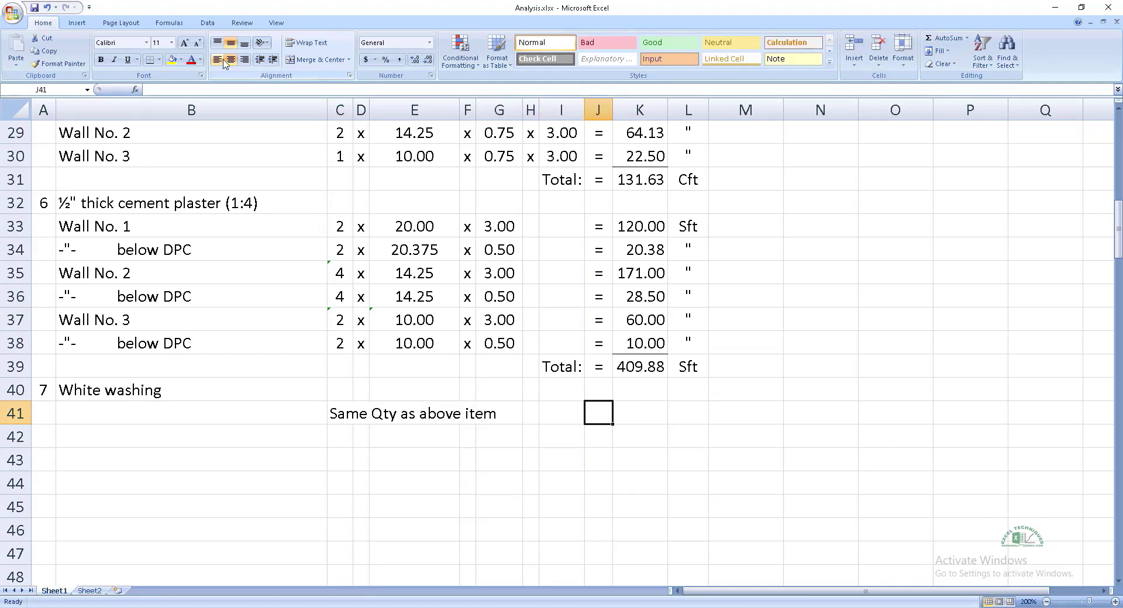
{"action": "type", "text": "="}
{"action": "key", "text": "Right"}
{"action": "type", "text": "="}
{"action": "key", "text": "Up"}
{"action": "key", "text": "Up"}
{"action": "key", "text": "Return"}
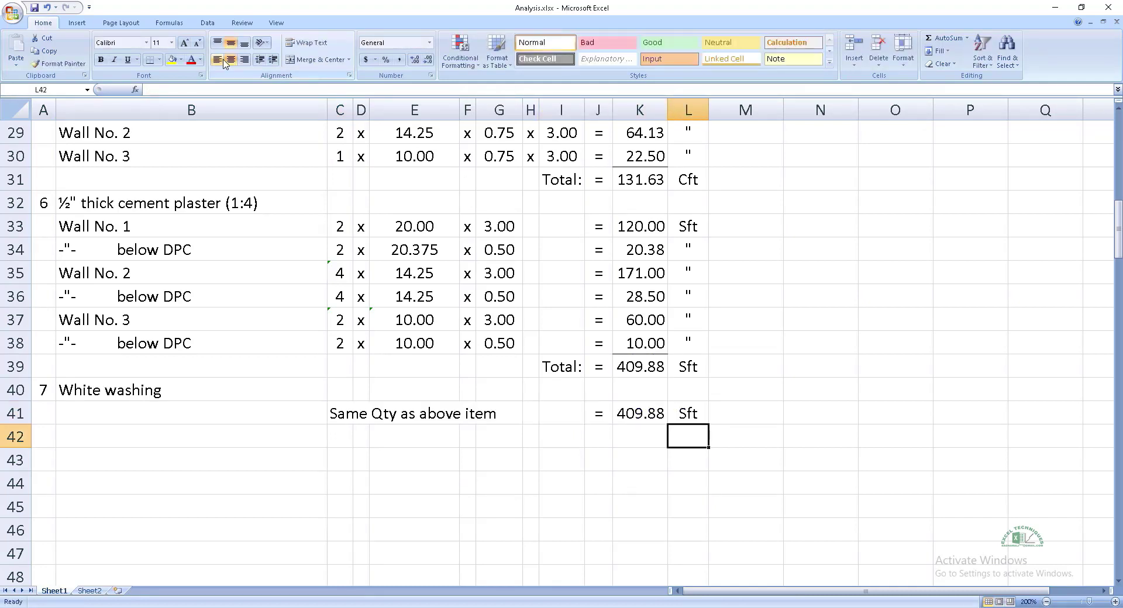
{"action": "key", "text": "Home"}
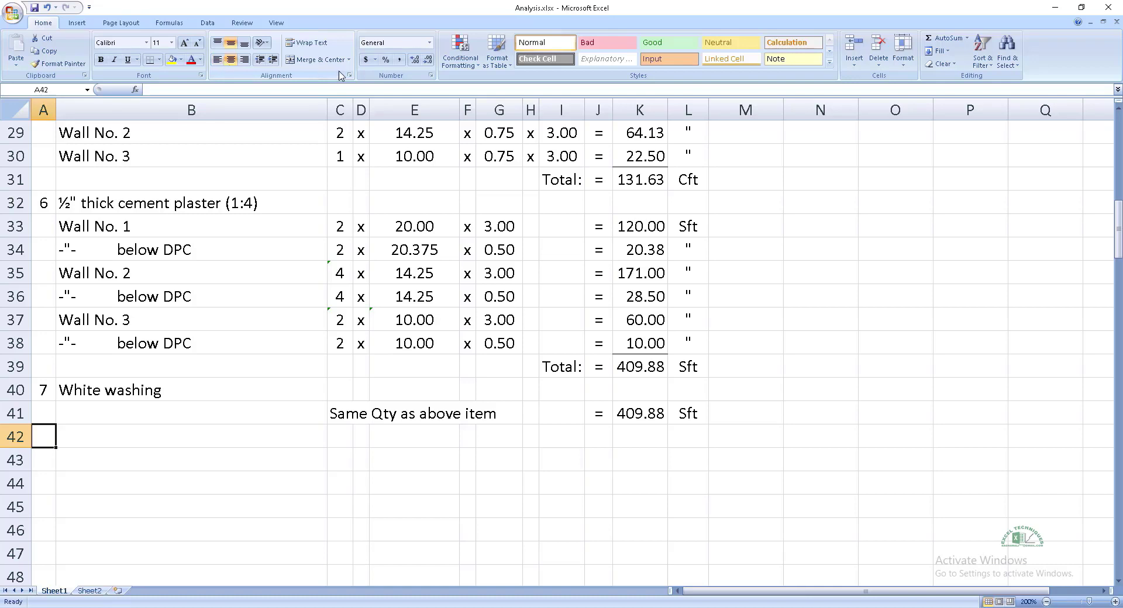
- Review the upper part of the quantity sheet and examine the metric wall X-section drawing in AutoCAD
{"action": "scroll", "coordinate": [433, 414], "scroll_direction": "up", "scroll_amount": 5}
{"action": "scroll", "coordinate": [433, 413], "scroll_direction": "up", "scroll_amount": 5}
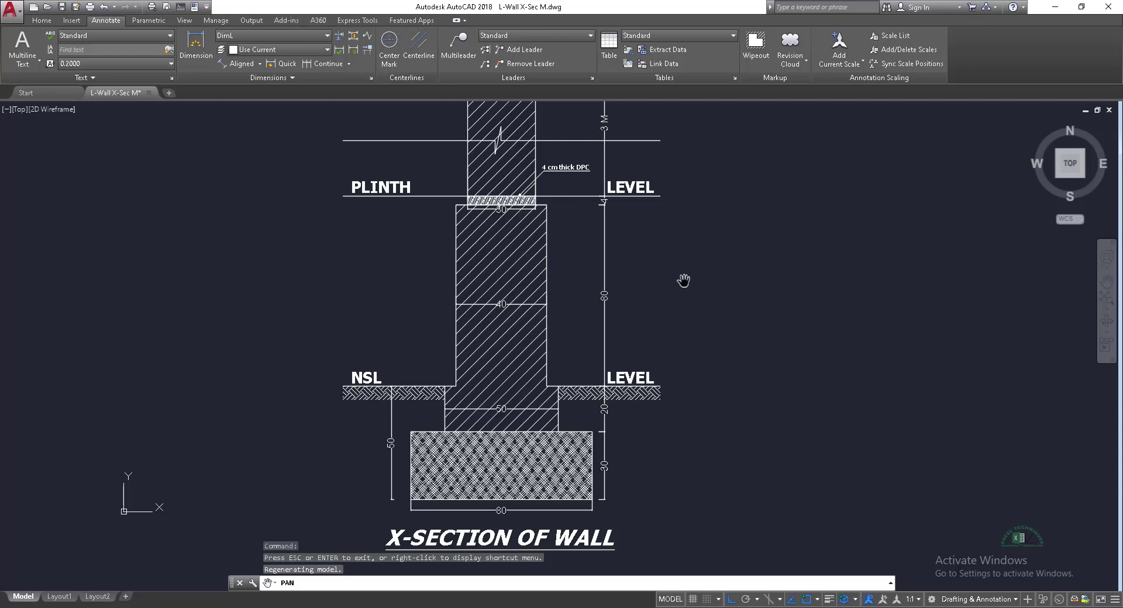
{"action": "left_click_drag", "start_coordinate": [685, 280], "coordinate": [683, 373]}
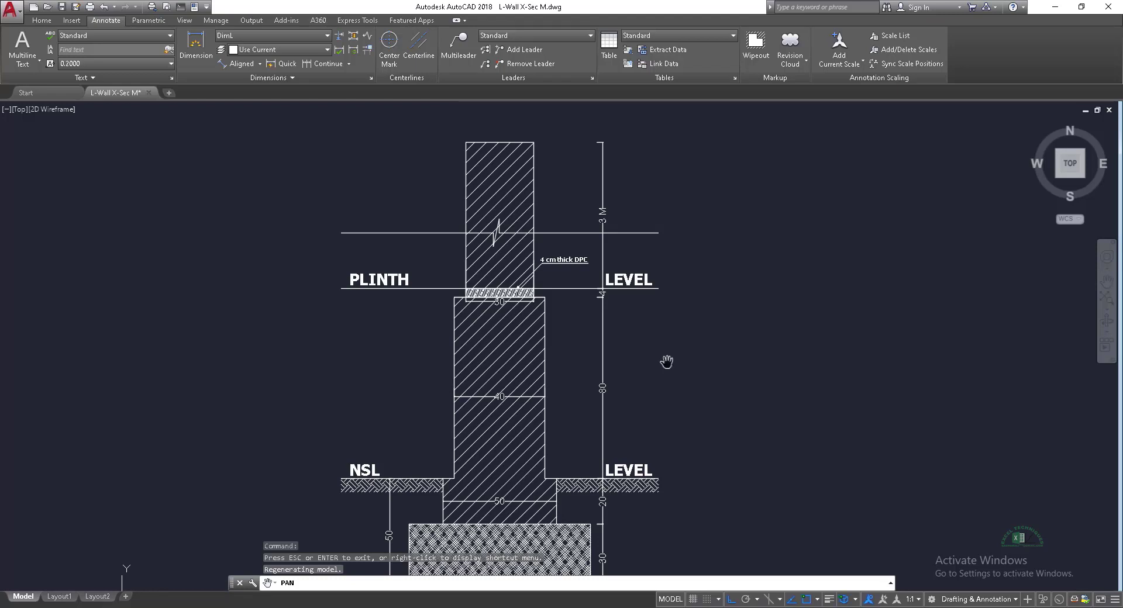
{"action": "scroll", "coordinate": [590, 359], "scroll_direction": "down", "scroll_amount": 2}
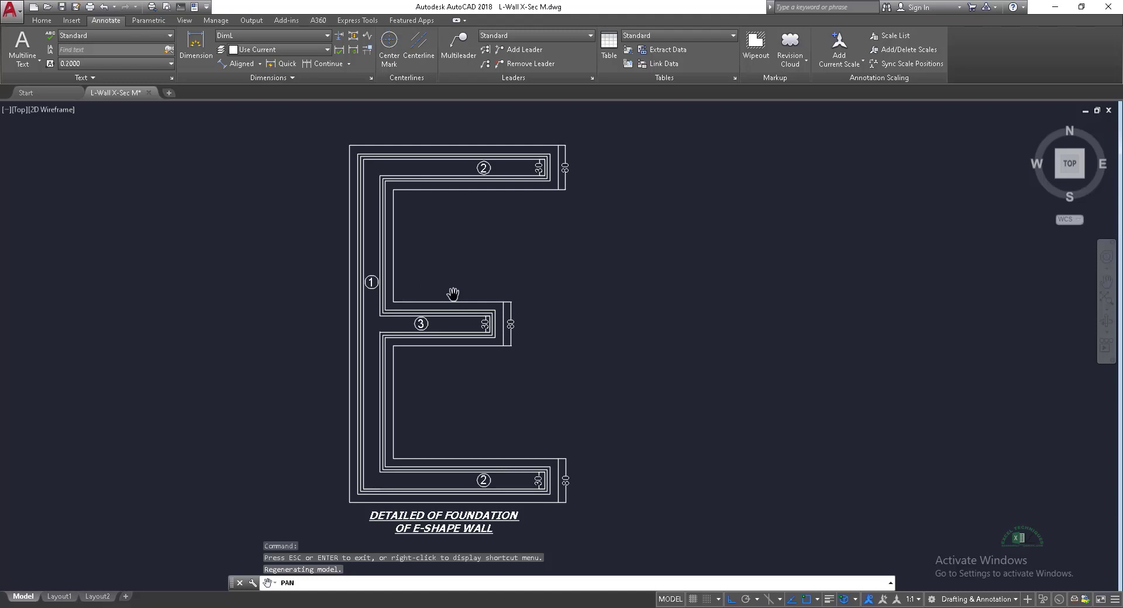
- Switch to Excel and start row 5 of Sheet2 with Wall No. 1, number 1 and an x separator
{"action": "key", "text": "alt+Tab"}
{"action": "left_click", "coordinate": [148, 234]}
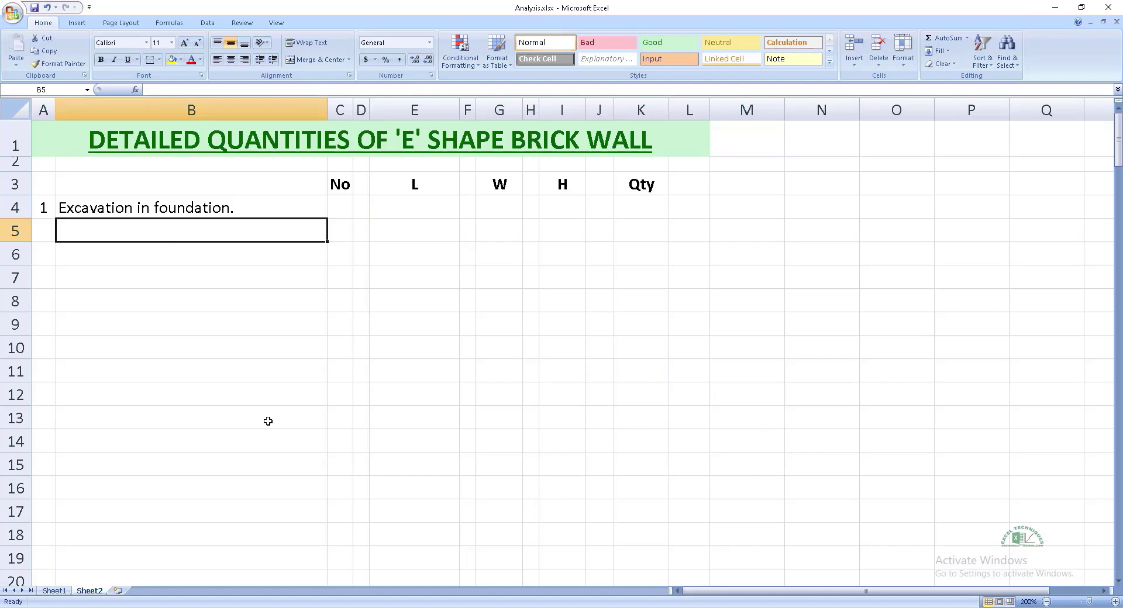
{"action": "type", "text": "Wall No. 1"}
{"action": "key", "text": "Tab"}
{"action": "type", "text": "1"}
{"action": "key", "text": "Tab"}
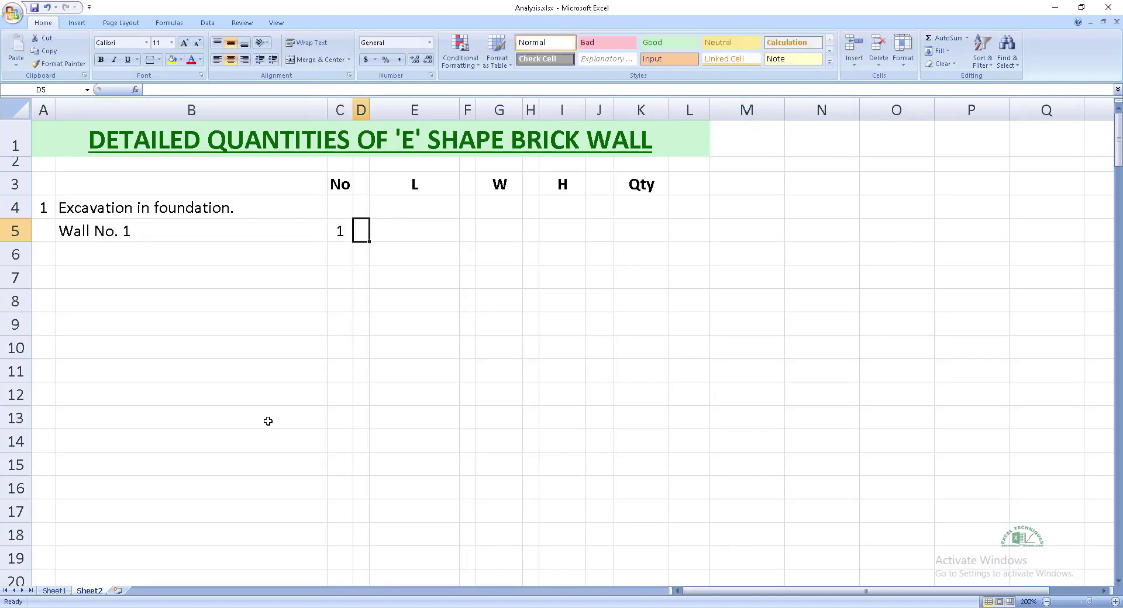
{"action": "type", "text": "x"}
- Enter Wall No. 1's excavation length in E5 as =6+0.8-0.3, followed by an x separator
{"action": "key", "text": "Tab"}
{"action": "type", "text": "="}
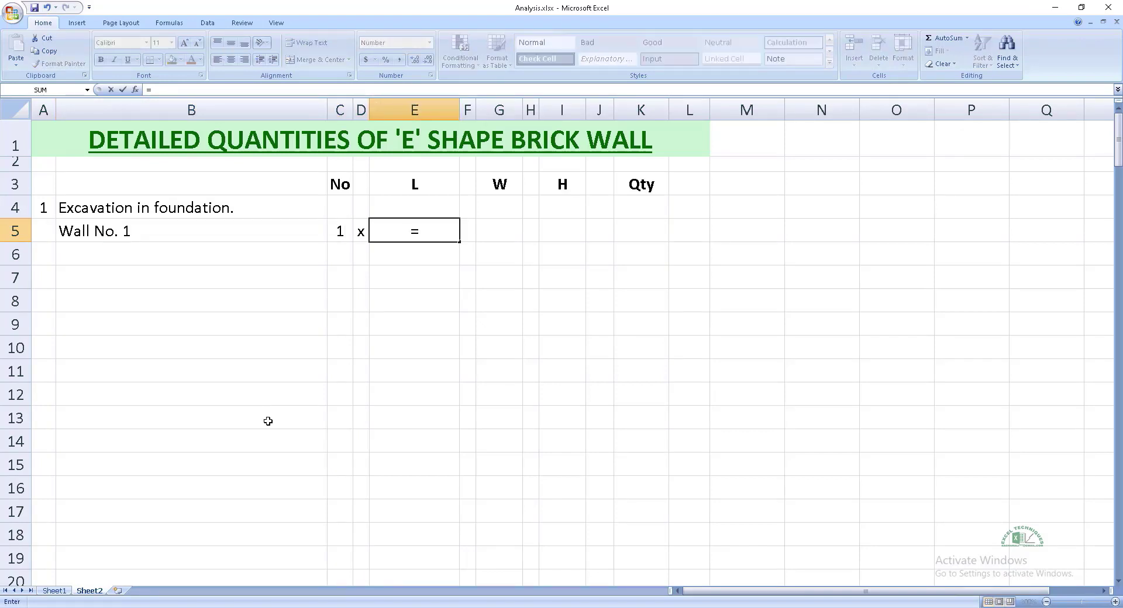
{"action": "type", "text": "6+0.8-0.3"}
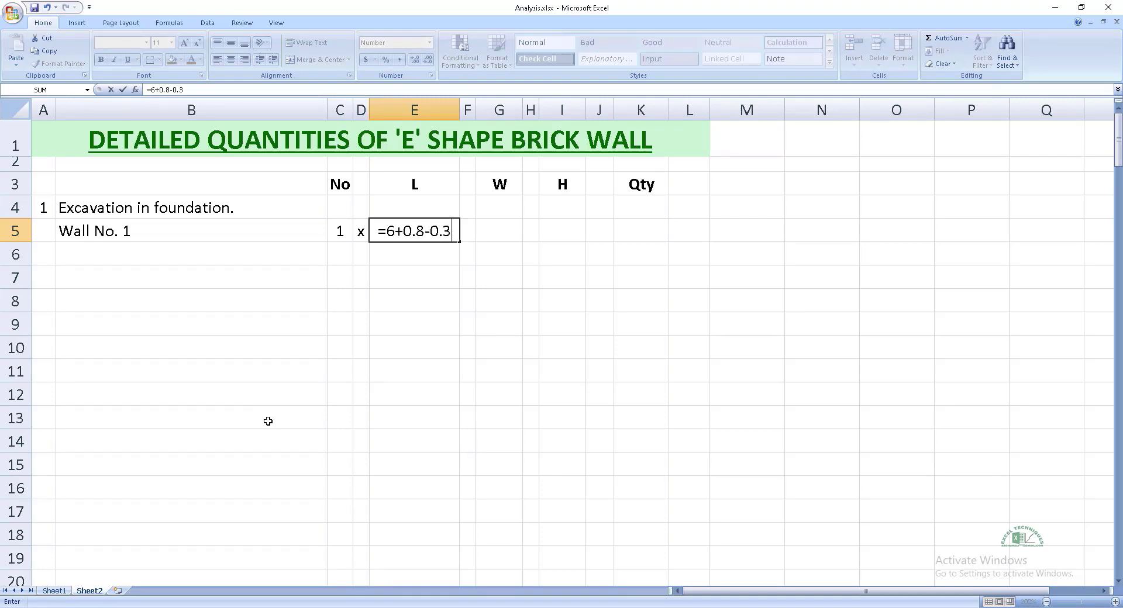
{"action": "key", "text": "Tab"}
{"action": "type", "text": "x"}
- Set Wall No. 1's excavation width to 0.8 and height to 0.5, with an x separator between them
{"action": "key", "text": "Tab"}
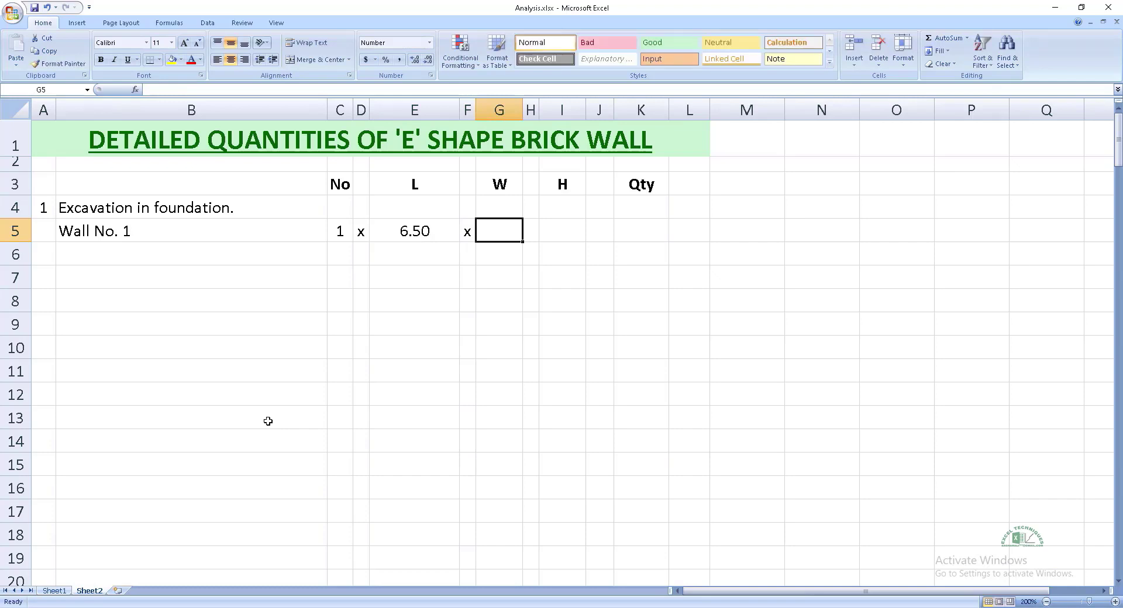
{"action": "type", "text": "0.8"}
{"action": "key", "text": "Tab"}
{"action": "type", "text": "x"}
{"action": "key", "text": "Tab"}
{"action": "type", "text": "0.5"}
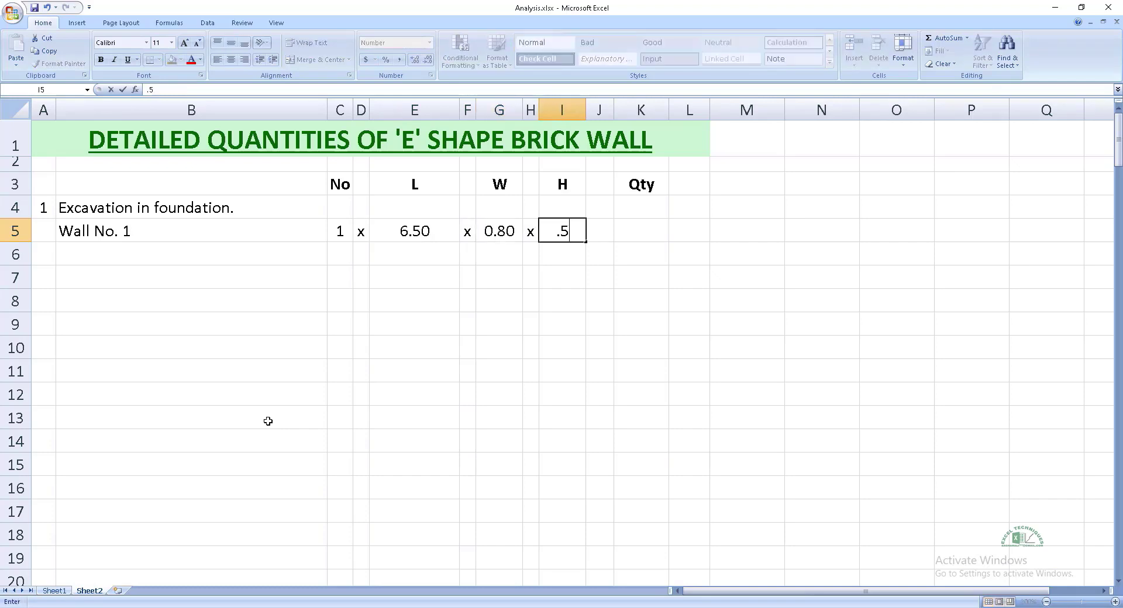
- Add an = sign in J5, calculate the quantity in K5 with =C5*E5*G5*I5 and enter the unit Cum
{"action": "key", "text": "Tab"}
{"action": "type", "text": "="}
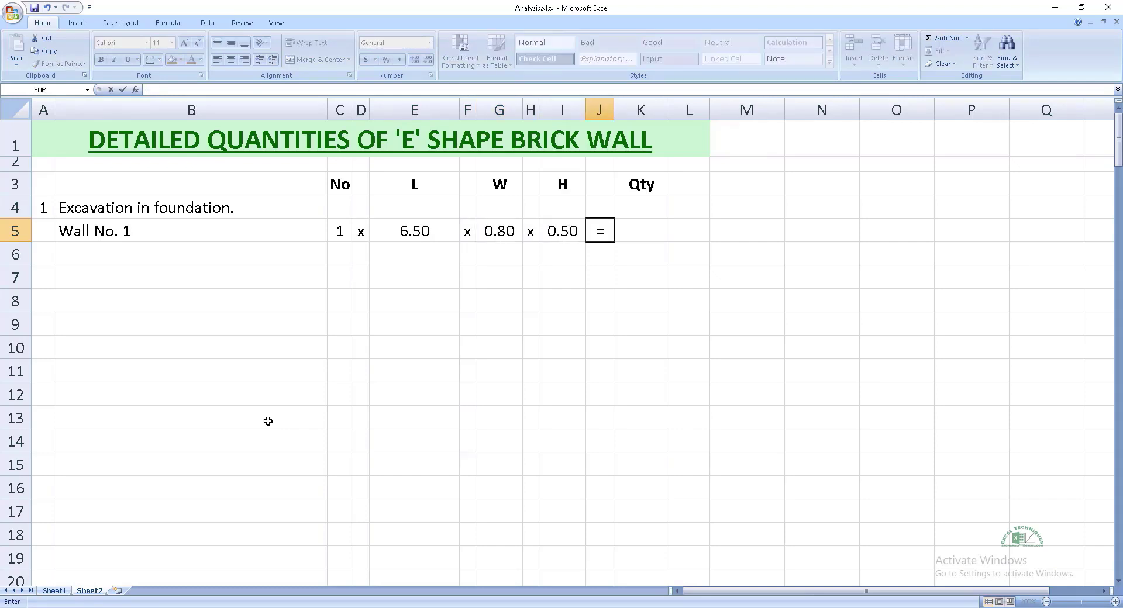
{"action": "key", "text": "Tab"}
{"action": "type", "text": "=C5*E5*G5*I5"}
{"action": "key", "text": "Tab"}
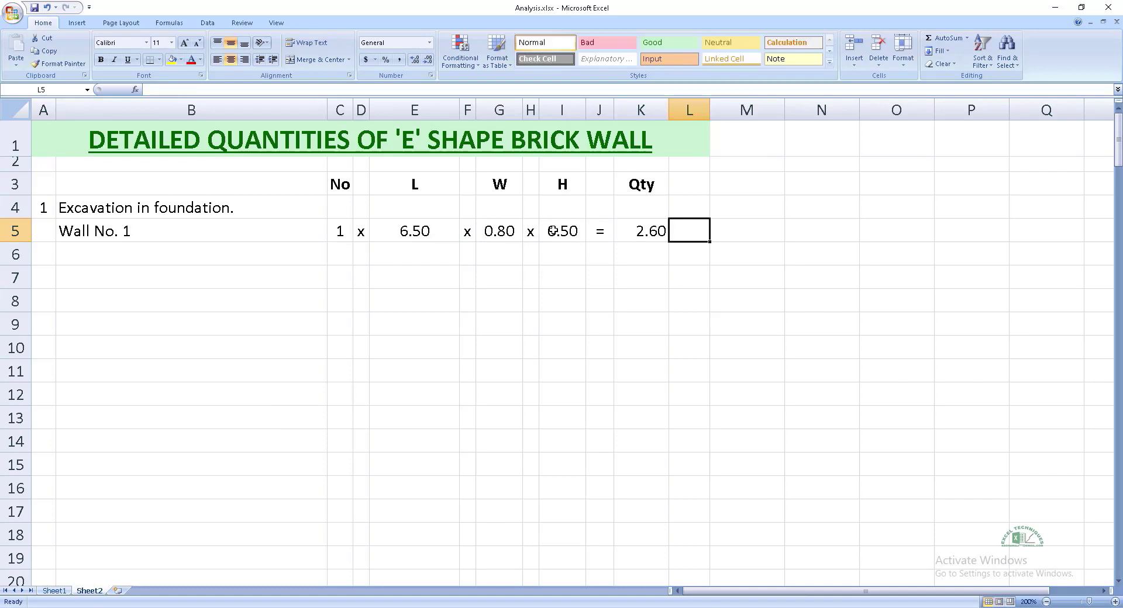
{"action": "type", "text": "Cum"}
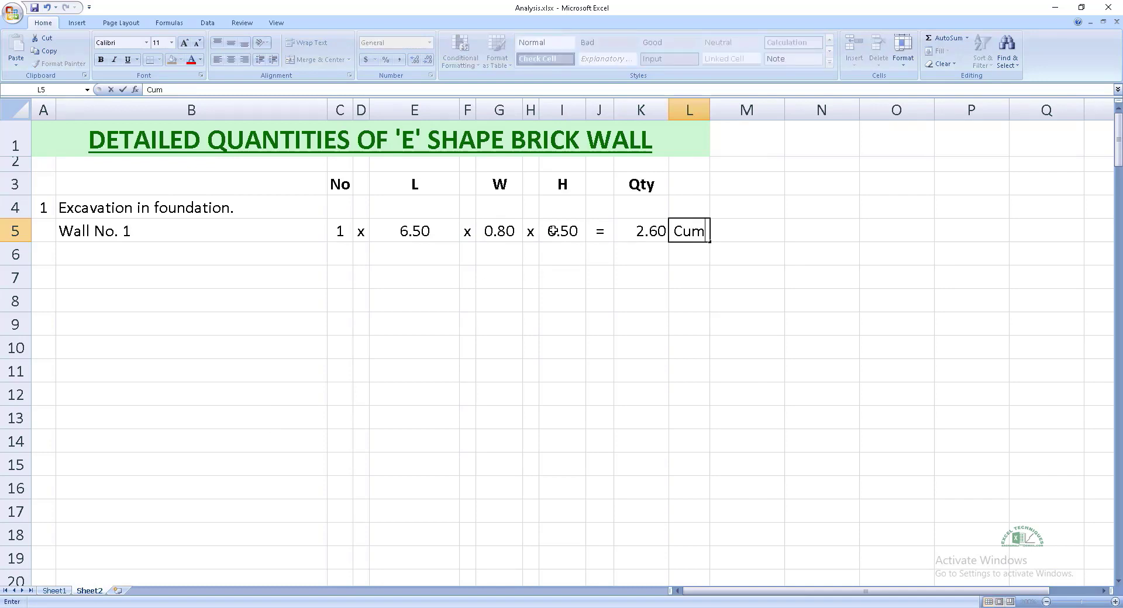
{"action": "key", "text": "Return"}
- Start row 6 with Wall No. 2, number 2 and an x separator
{"action": "key", "text": "Left"}
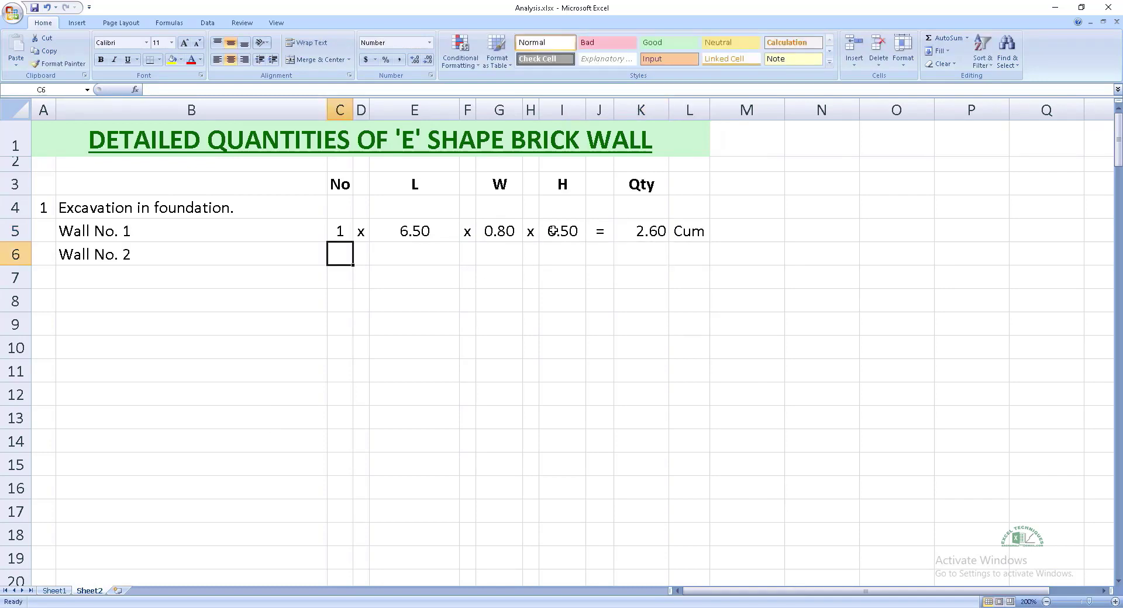
{"action": "type", "text": "2"}
{"action": "key", "text": "Tab"}
{"action": "type", "text": "x"}
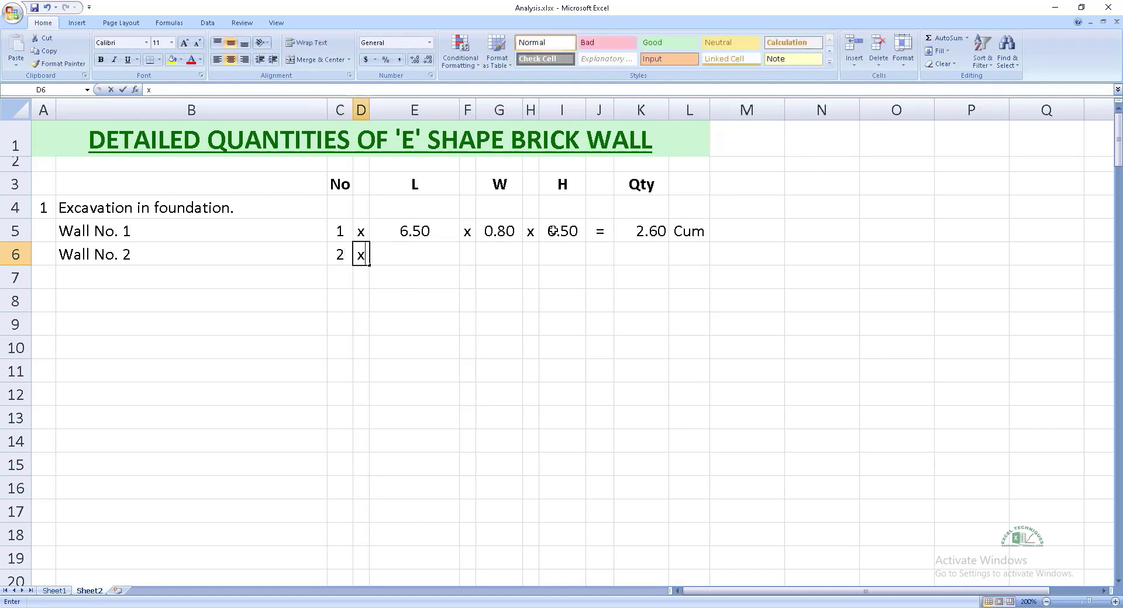
{"action": "key", "text": "Tab"}
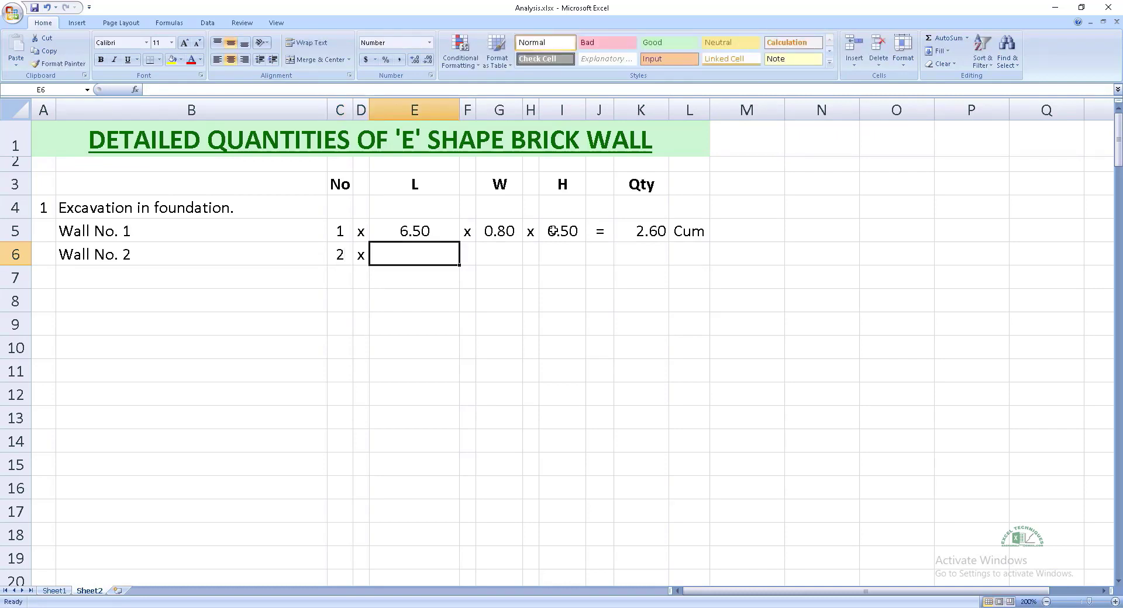
- Set Wall No. 2's excavation length in E6 to 3, followed by an x separator
{"action": "type", "text": "3"}
{"action": "key", "text": "Tab"}
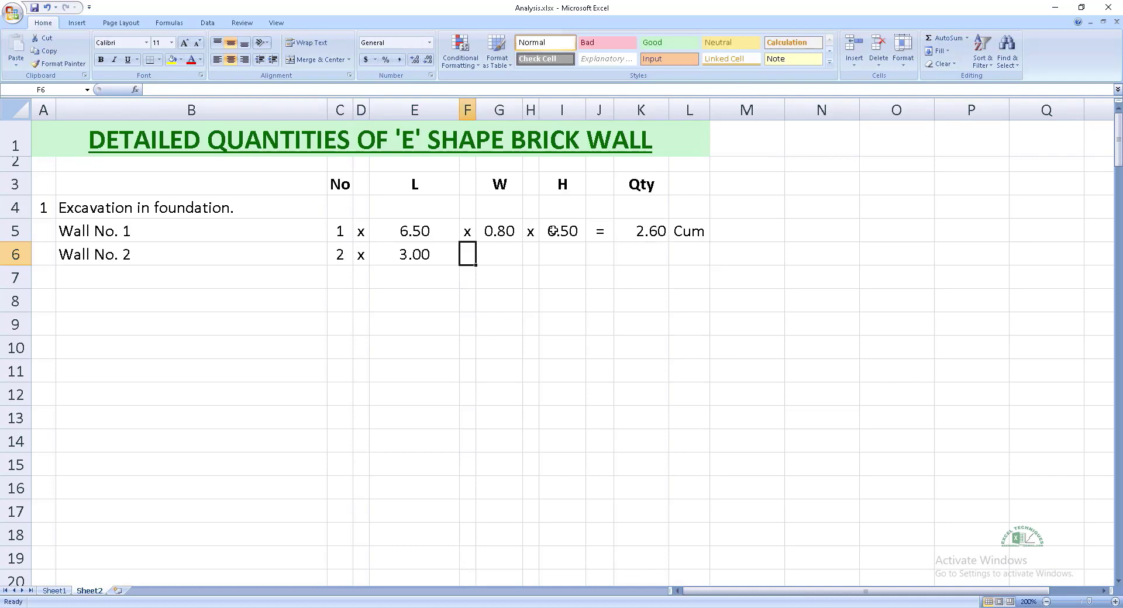
{"action": "type", "text": "x"}
- Copy Wall No. 1's width, height and quantity cells G5:K5 to row 6 and put a ditto mark (") as the unit in L6
{"action": "key", "text": "Up"}
{"action": "key", "text": "Right"}
{"action": "key", "text": "shift+Right"}
{"action": "key", "text": "shift+Right"}
{"action": "key", "text": "shift+Right"}
{"action": "key", "text": "shift+Right"}
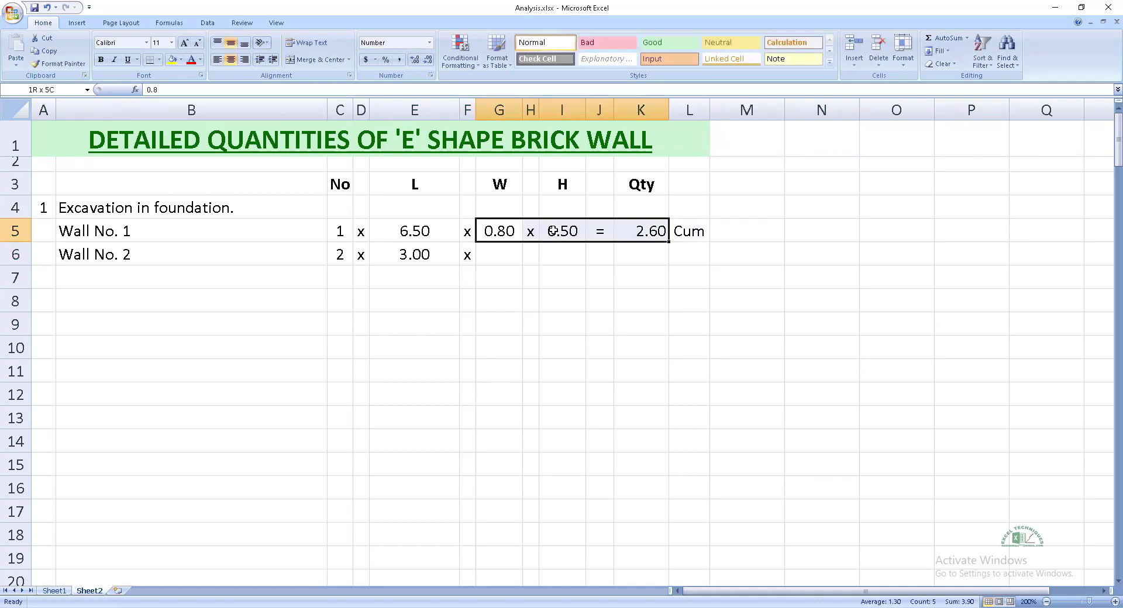
{"action": "key", "text": "ctrl+c"}
{"action": "key", "text": "Down"}
{"action": "key", "text": "ctrl+v"}
{"action": "key", "text": "Escape"}
{"action": "key", "text": "Right"}
{"action": "key", "text": "Right"}
{"action": "key", "text": "Right"}
{"action": "key", "text": "Right"}
{"action": "key", "text": "Right"}
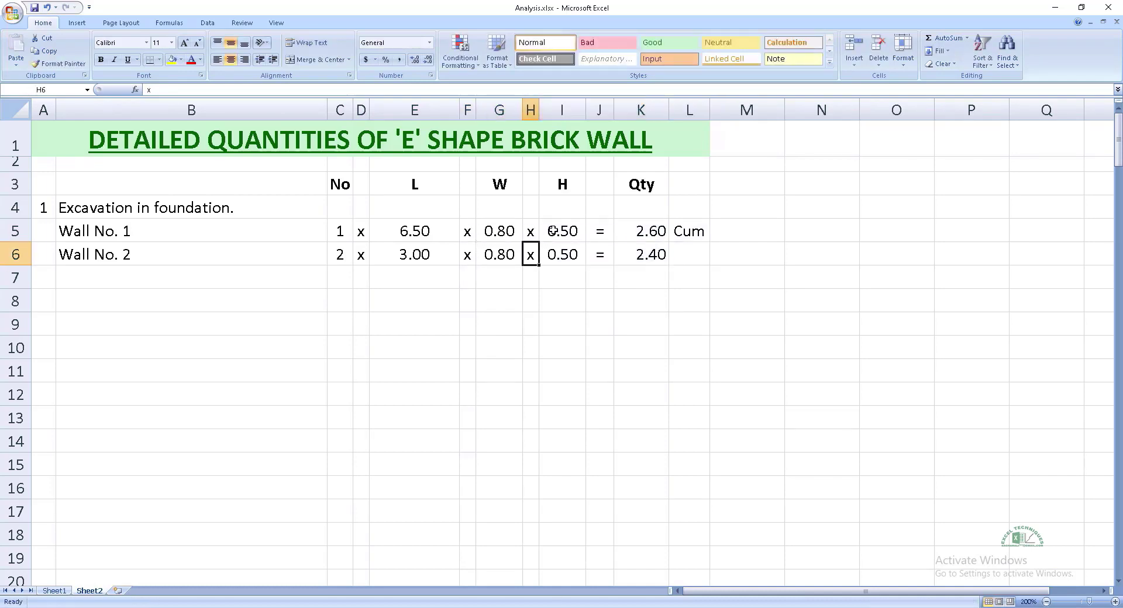
{"action": "type", "text": "\""}
{"action": "key", "text": "Return"}
- Fill row 7 with Wall No. 3, number 1, an x separator and length 2
{"action": "key", "text": "Home"}
{"action": "key", "text": "Right"}
{"action": "type", "text": "Wall No. 3"}
{"action": "key", "text": "Tab"}
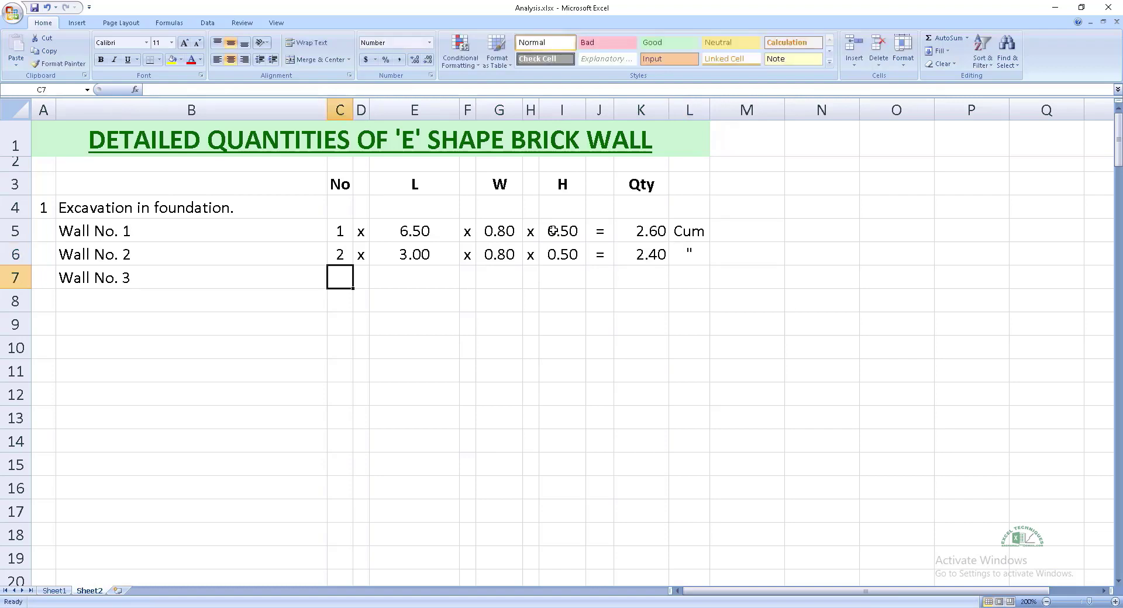
{"action": "type", "text": "1"}
{"action": "key", "text": "Tab"}
{"action": "type", "text": "x"}
{"action": "key", "text": "Tab"}
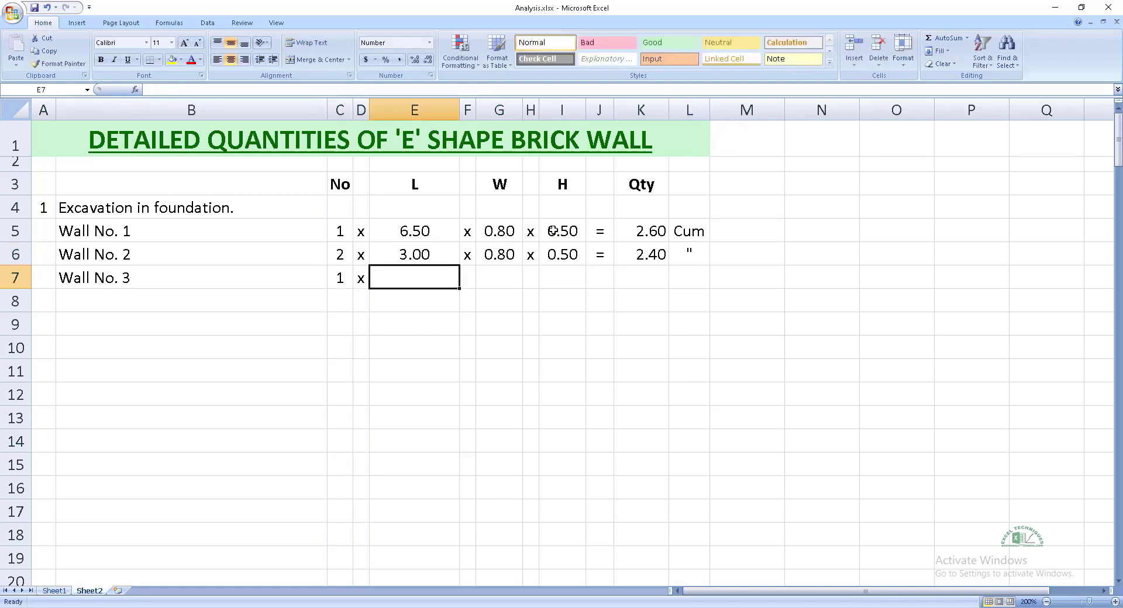
{"action": "type", "text": "2"}
{"action": "key", "text": "Tab"}
- Copy Wall No. 2's cells F6:L6 from the x separator through the unit into row 7
{"action": "key", "text": "Up"}
{"action": "key", "text": "ctrl+shift+Right"}
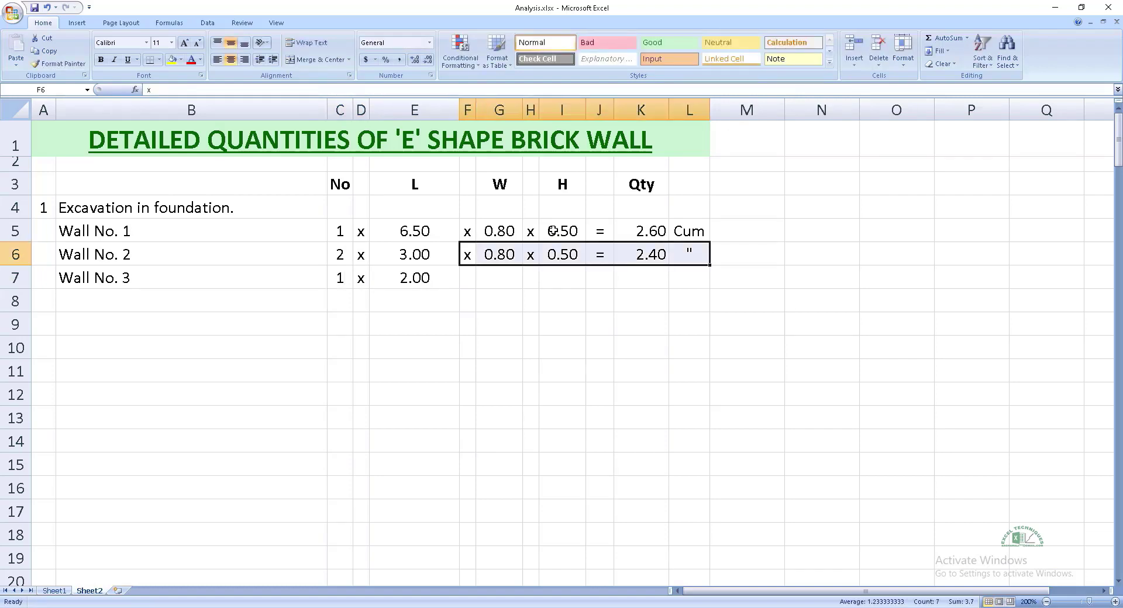
{"action": "key", "text": "ctrl+c"}
{"action": "key", "text": "Down"}
{"action": "key", "text": "Return"}
- Add a Total: row in row 8 summing the excavation quantities in Cum, with a bottom border under K7
{"action": "key", "text": "Down"}
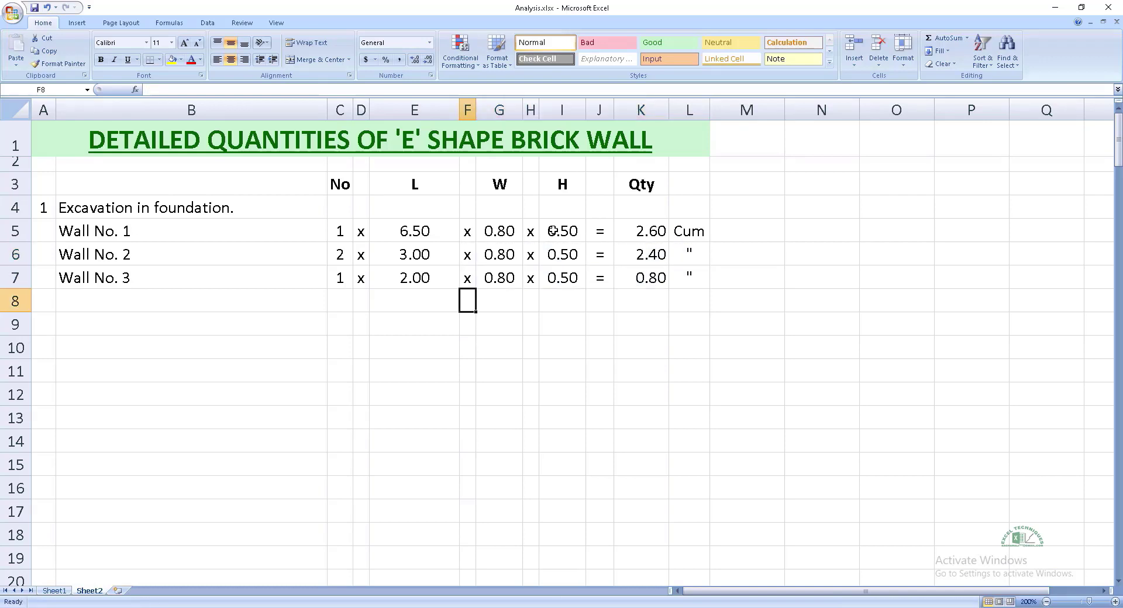
{"action": "key", "text": "Right"}
{"action": "key", "text": "Right"}
{"action": "key", "text": "Right"}
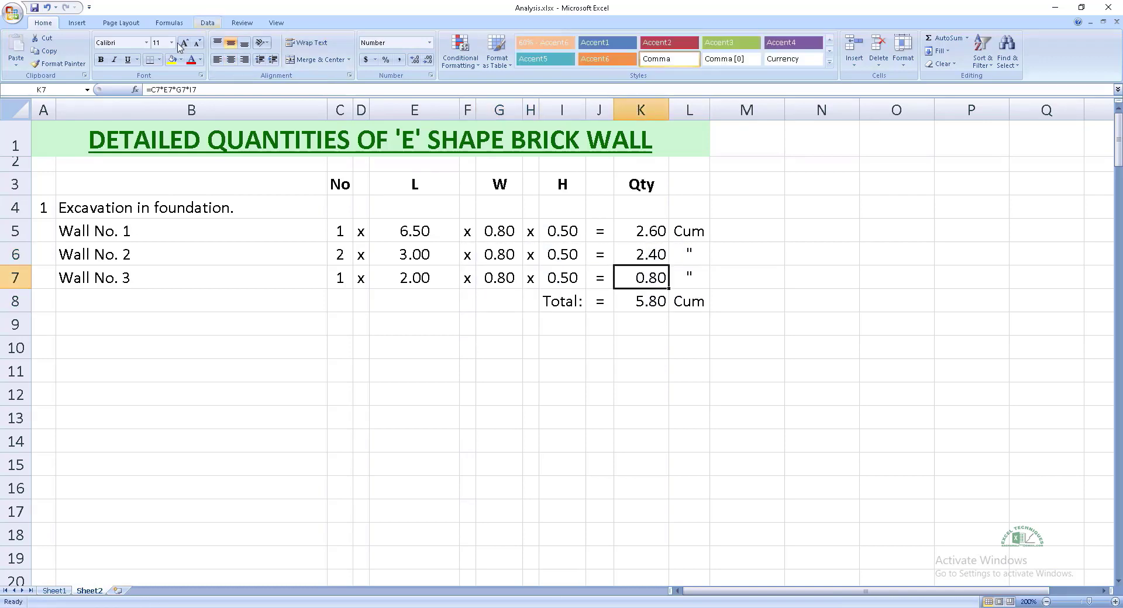
{"action": "left_click", "coordinate": [150, 61]}
- Enter item 2, Cement concrete in foundation., in row 9 and copy the Wall No. 1 label into B10
{"action": "left_click", "coordinate": [36, 320]}
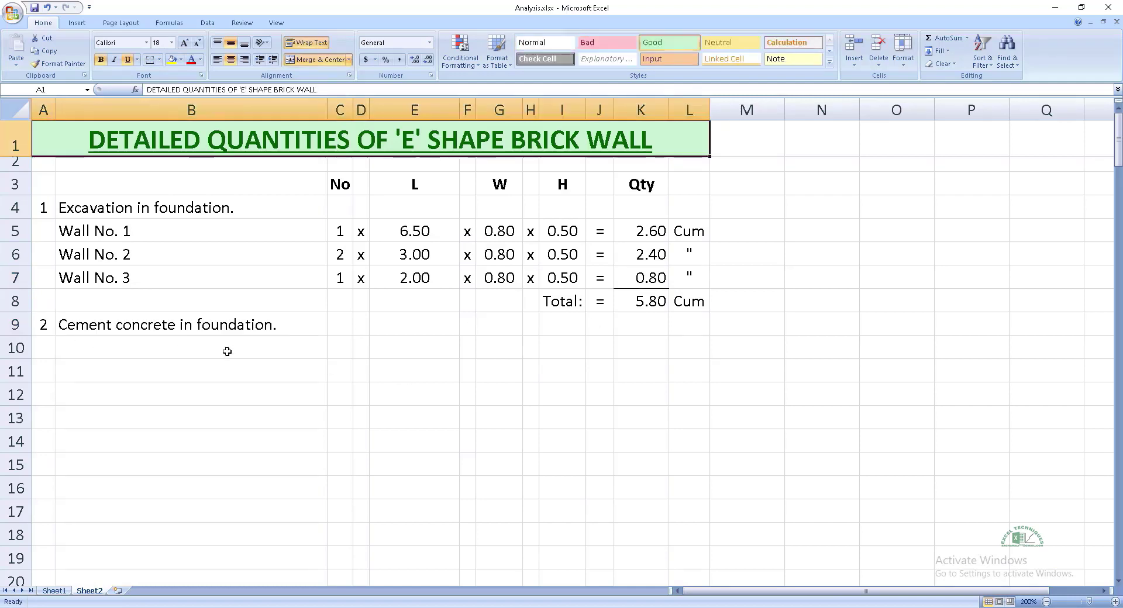
{"action": "left_click", "coordinate": [226, 347]}
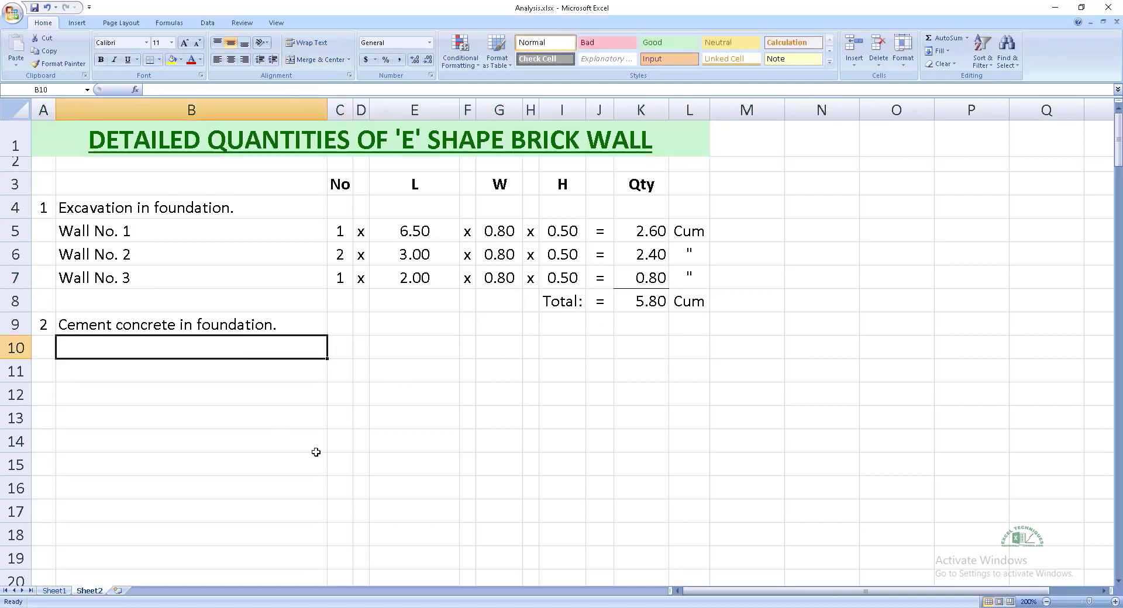
{"action": "key", "text": "ctrl+v"}
- Enter number 1 for Wall No. 1's concrete and link its length in E10 to E5, with x separators after both
{"action": "left_click", "coordinate": [339, 347]}
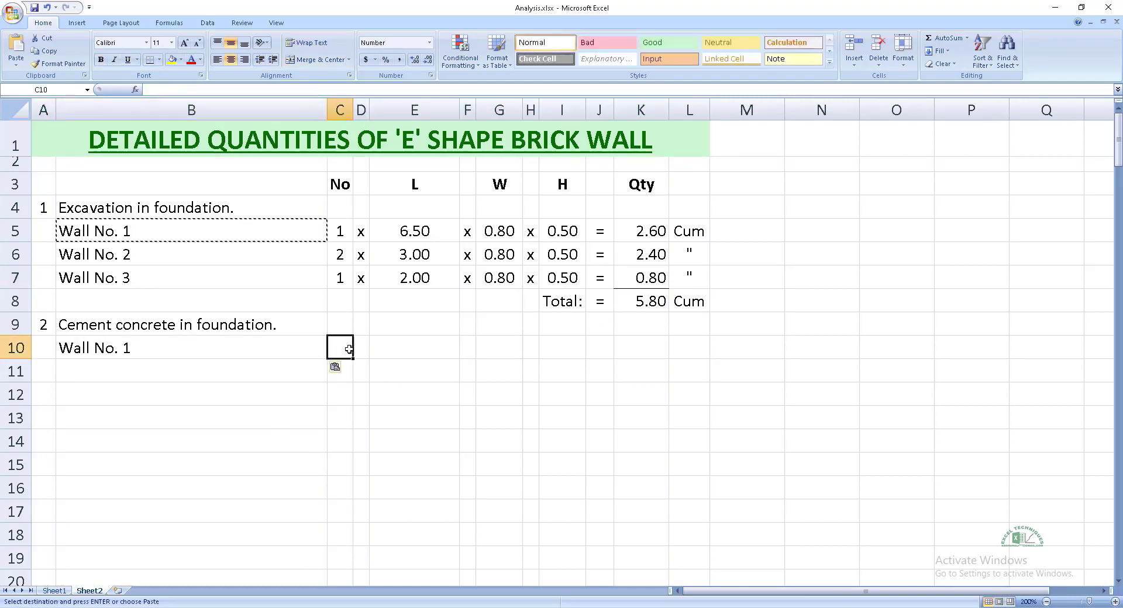
{"action": "type", "text": "1"}
{"action": "key", "text": "Tab"}
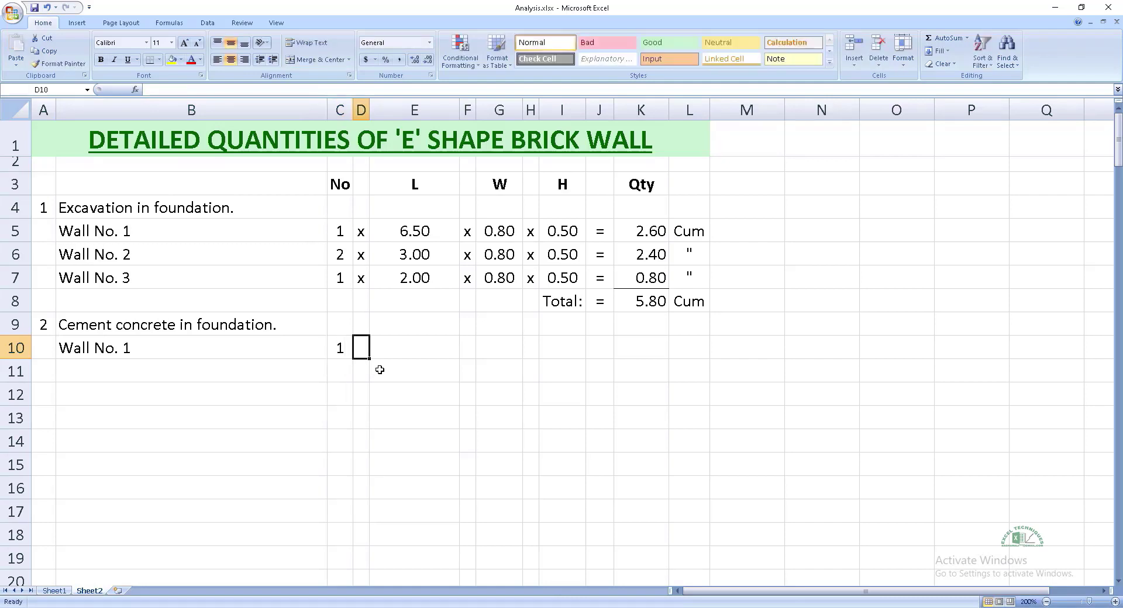
{"action": "type", "text": "x"}
{"action": "key", "text": "Tab"}
{"action": "type", "text": "="}
{"action": "left_click", "coordinate": [415, 230]}
{"action": "key", "text": "Tab"}
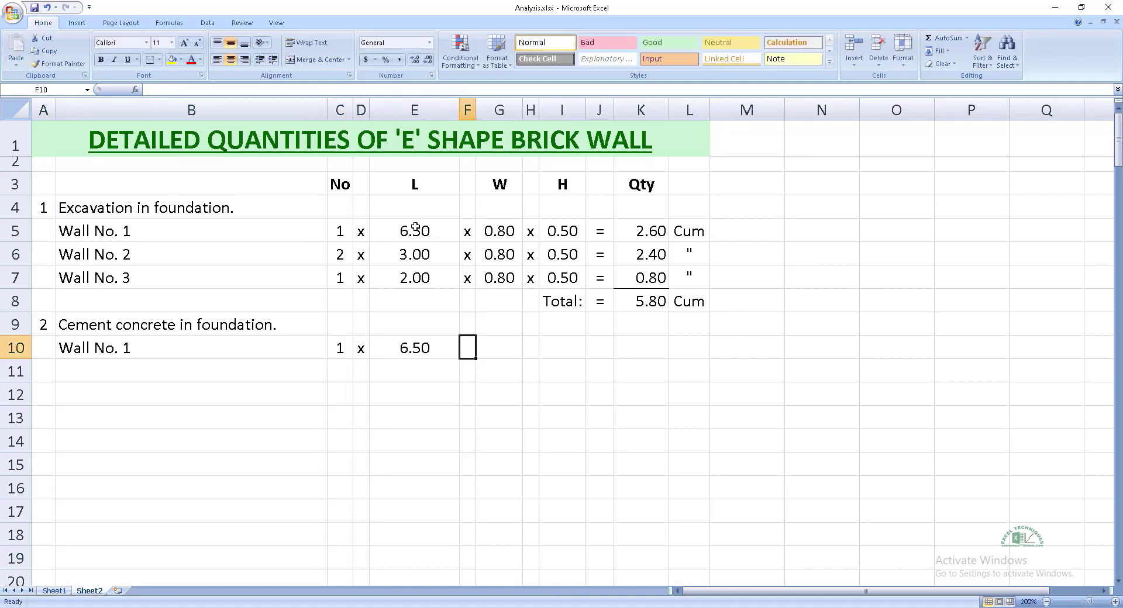
{"action": "type", "text": "x"}
- Copy the length link in E10 to G10 so the concrete width refers to G5
{"action": "key", "text": "shift+Tab"}
{"action": "key", "text": "ctrl+c"}
{"action": "key", "text": "Tab"}
{"action": "key", "text": "Tab"}
{"action": "key", "text": "ctrl+v"}
{"action": "key", "text": "Tab"}
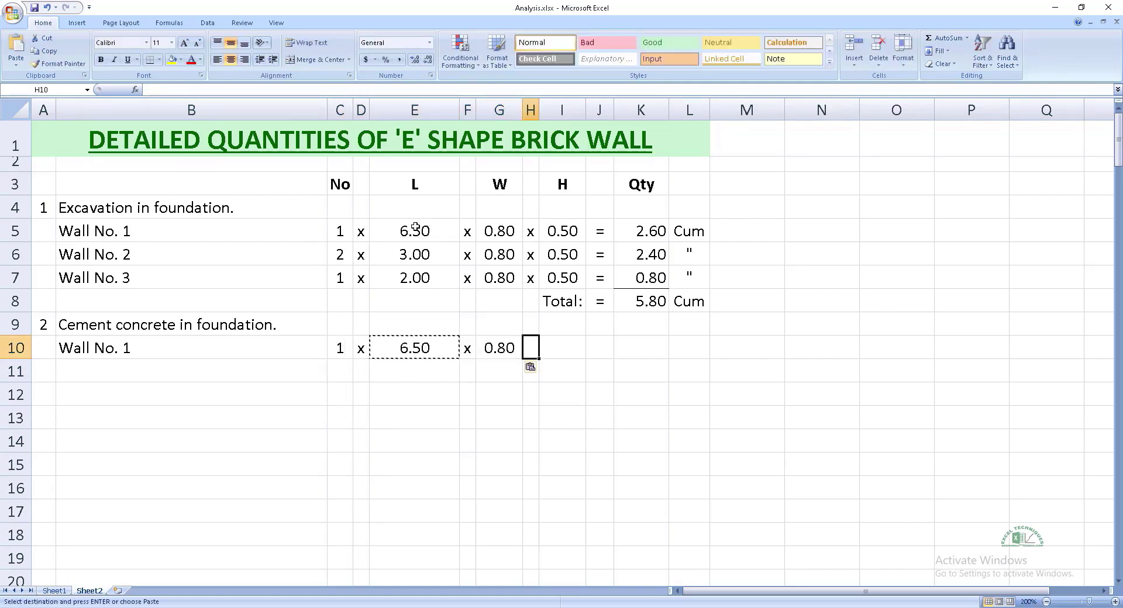
- Set Wall No. 1's concrete height to 0.3 after an x separator, and paste the = sign, quantity formula and Cum unit into J10:L10
{"action": "type", "text": "x"}
{"action": "key", "text": "Tab"}
{"action": "type", "text": ".3"}
{"action": "key", "text": "Tab"}
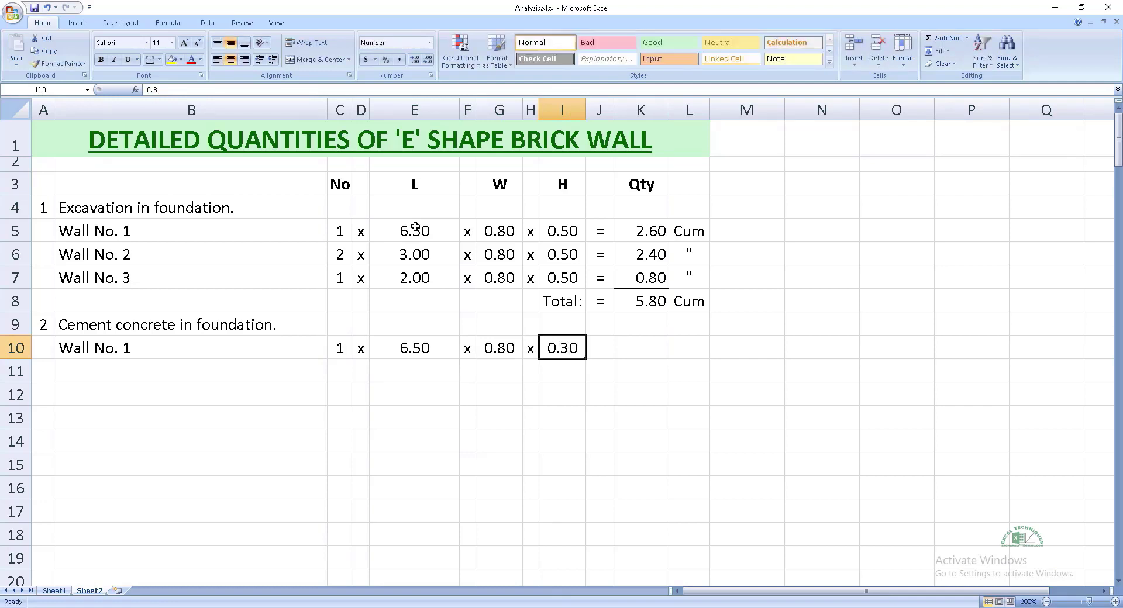
{"action": "key", "text": "ctrl+v"}
{"action": "key", "text": "Return"}
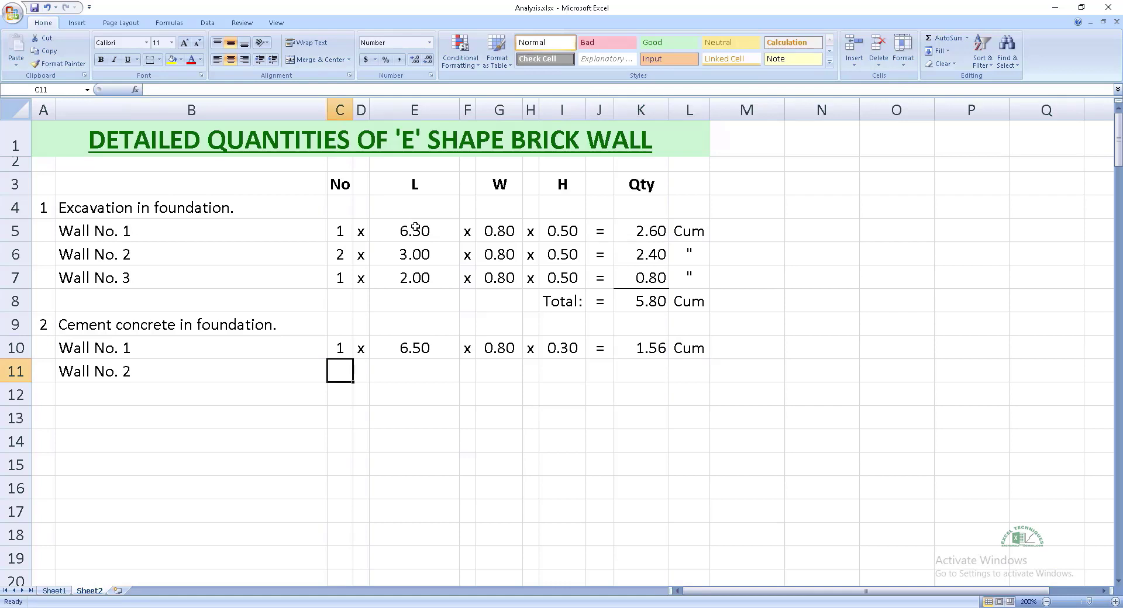
- Enter number 2 and length 3 for Wall No. 2's concrete in row 11, with x separators after both
{"action": "type", "text": "2"}
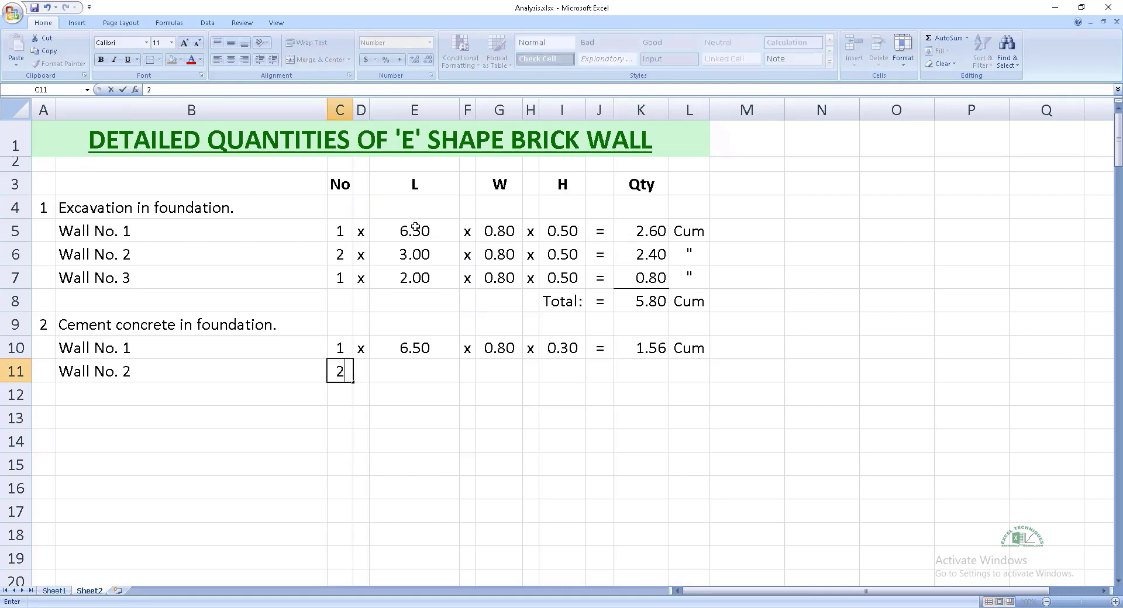
{"action": "key", "text": "Tab"}
{"action": "type", "text": "x"}
{"action": "key", "text": "Tab"}
{"action": "type", "text": "3"}
{"action": "key", "text": "Tab"}
{"action": "type", "text": "x"}
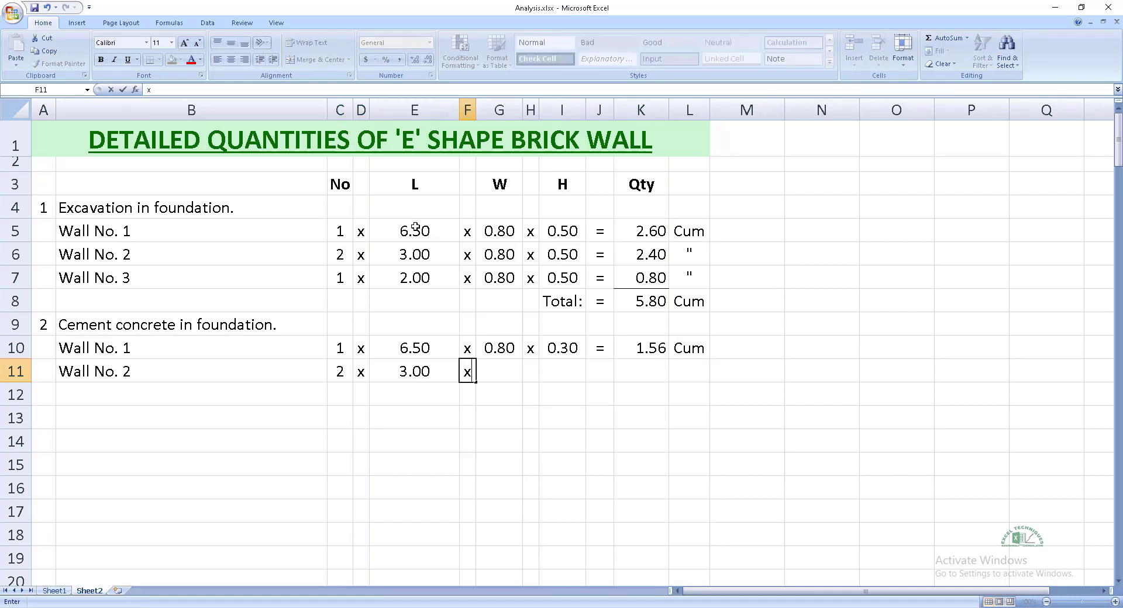
- Copy the concrete width, height and quantity cells G10:K10 to row 11 and put a ditto mark (") as the unit in L11
{"action": "key", "text": "Tab"}
{"action": "key", "text": "Up"}
{"action": "key", "text": "shift+Right"}
{"action": "key", "text": "shift+Right"}
{"action": "key", "text": "shift+Right"}
{"action": "key", "text": "shift+Right"}
{"action": "key", "text": "shift+Right"}
{"action": "key", "text": "shift+Left"}
{"action": "key", "text": "ctrl+c"}
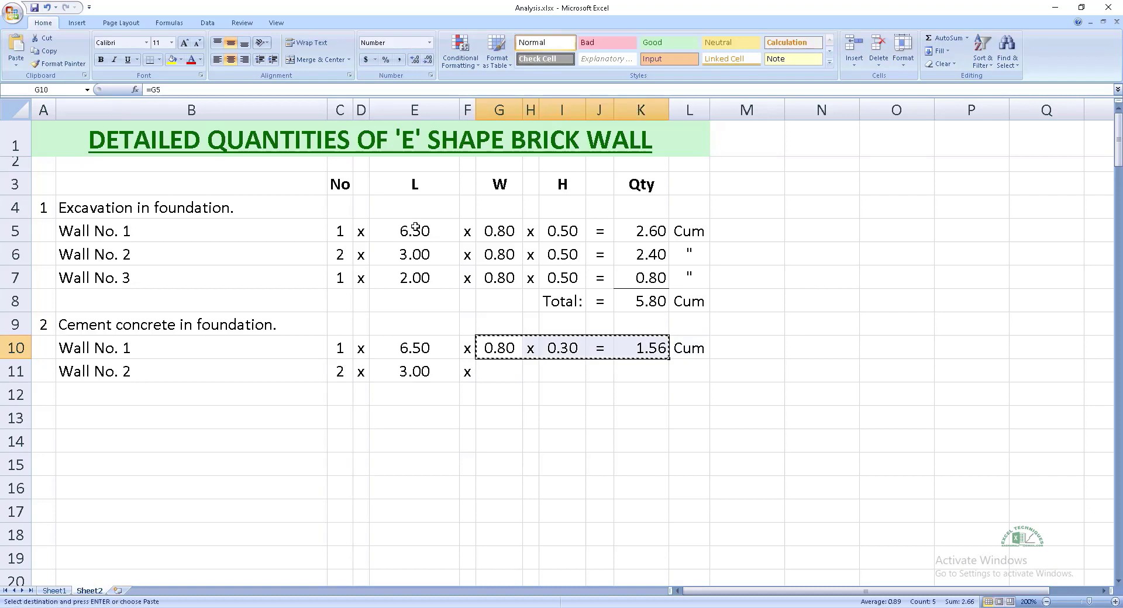
{"action": "key", "text": "Down"}
{"action": "key", "text": "Return"}
{"action": "type", "text": "\""}
{"action": "key", "text": "Return"}
- Fill row 12 with Wall No. 3, number 1 and length 2, with x separators after both values
{"action": "key", "text": "Home"}
{"action": "key", "text": "Right"}
{"action": "type", "text": "Wall No. 3"}
{"action": "key", "text": "Tab"}
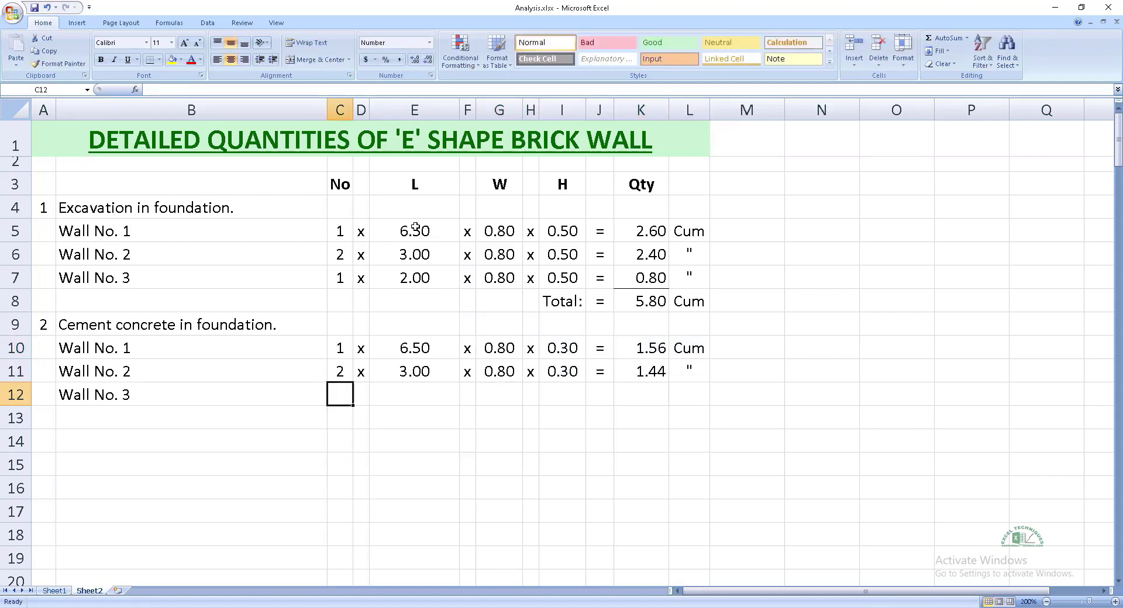
{"action": "type", "text": "1"}
{"action": "key", "text": "Tab"}
{"action": "type", "text": "x"}
{"action": "key", "text": "Tab"}
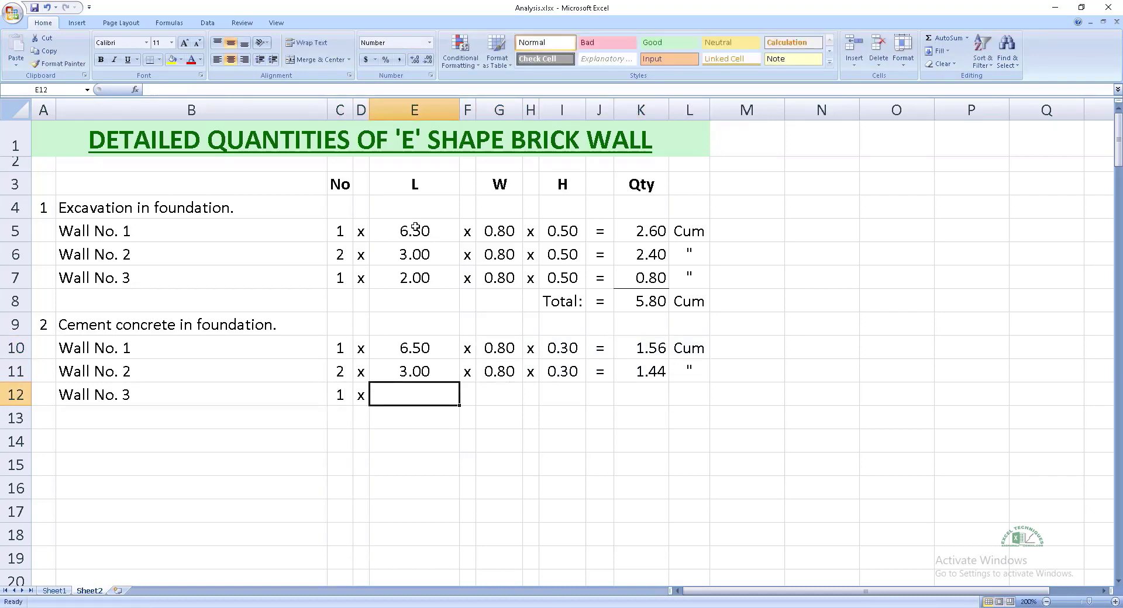
{"action": "type", "text": "2"}
{"action": "key", "text": "Tab"}
{"action": "type", "text": "x"}
- Copy Wall No. 2's concrete cells G11:L11 from the width through the unit into row 12
{"action": "key", "text": "Tab"}
{"action": "key", "text": "Up"}
{"action": "key", "text": "shift+Right"}
{"action": "key", "text": "shift+Right"}
{"action": "key", "text": "shift+Right"}
{"action": "key", "text": "shift+Right"}
{"action": "key", "text": "shift+Right"}
{"action": "key", "text": "ctrl+c"}
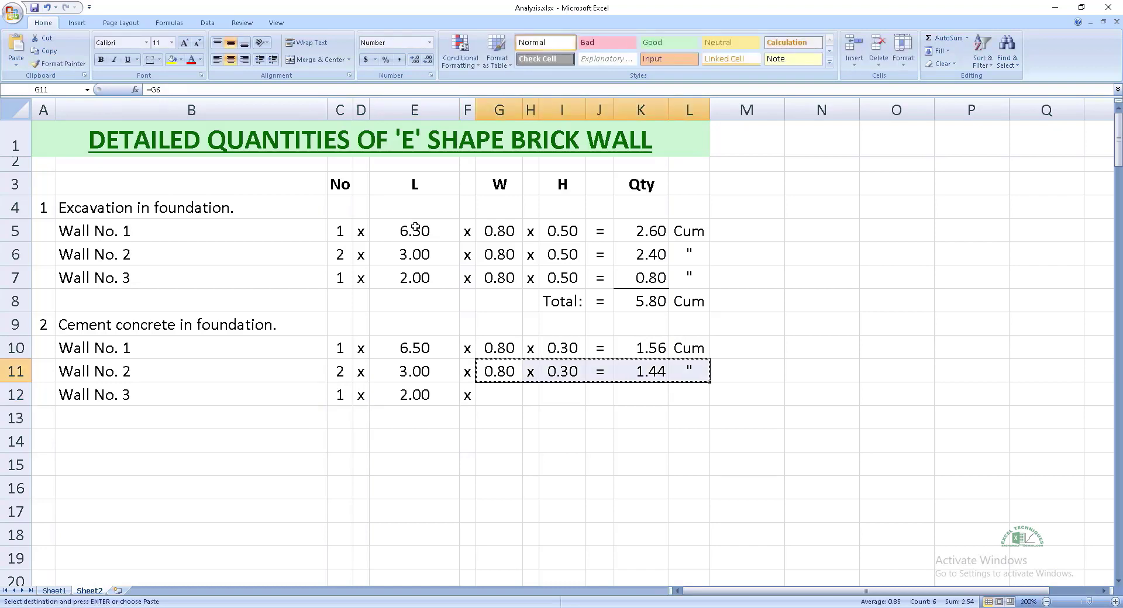
{"action": "key", "text": "Down"}
{"action": "key", "text": "ctrl+v"}
{"action": "key", "text": "Escape"}
- Add a Total: row in row 13 with =SUM(K10:K12) and the unit Cum, with a bottom border under K12
{"action": "key", "text": "Down"}
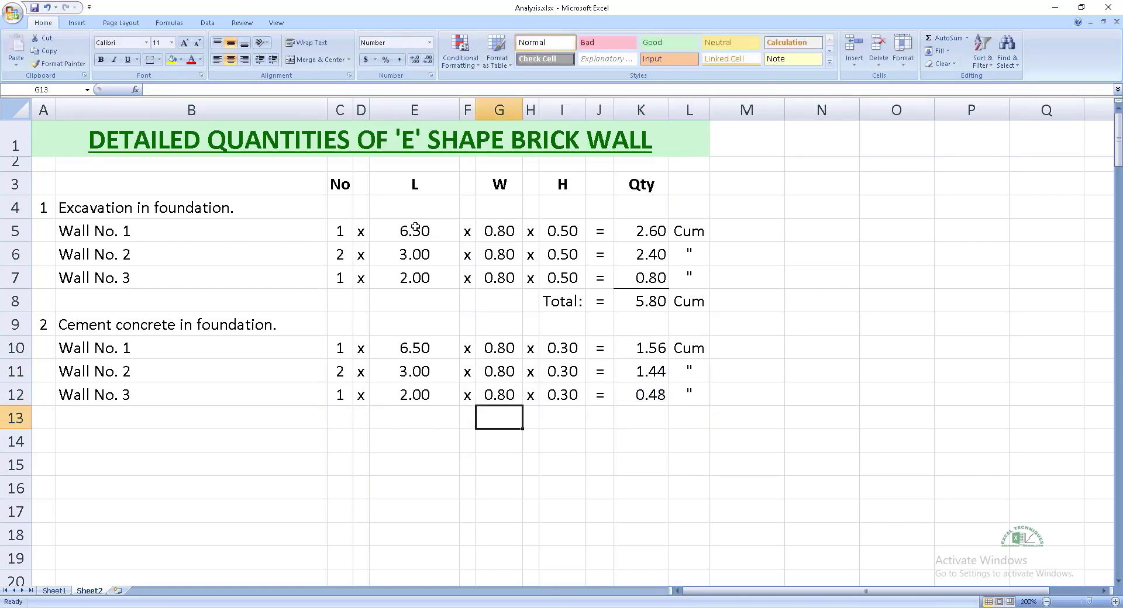
{"action": "key", "text": "Right"}
{"action": "key", "text": "Right"}
{"action": "type", "text": "T"}
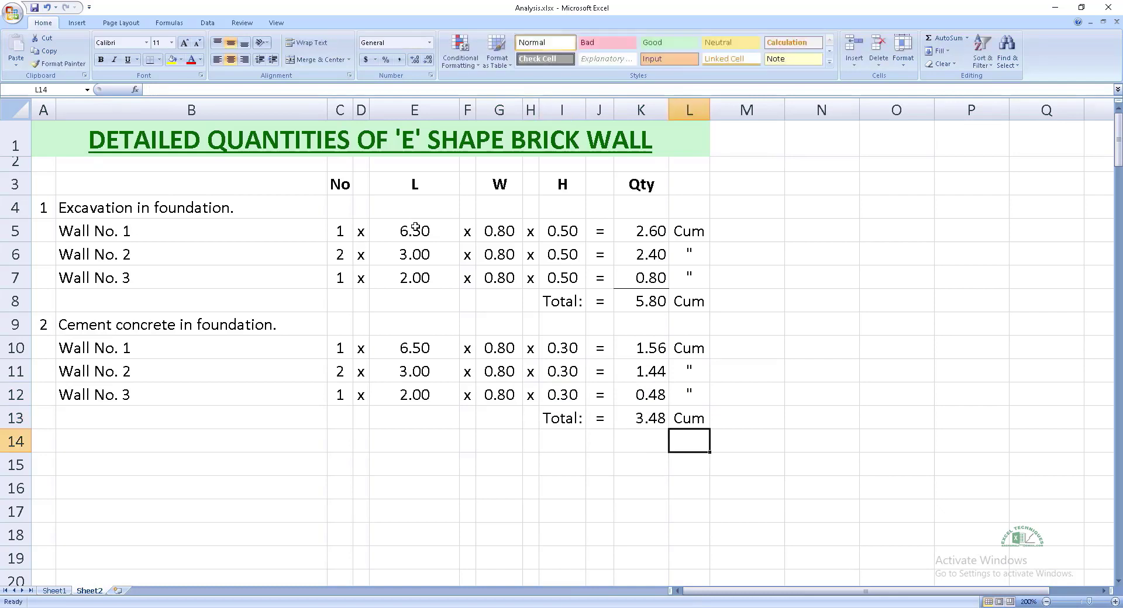
{"action": "key", "text": "Up"}
{"action": "key", "text": "Left"}
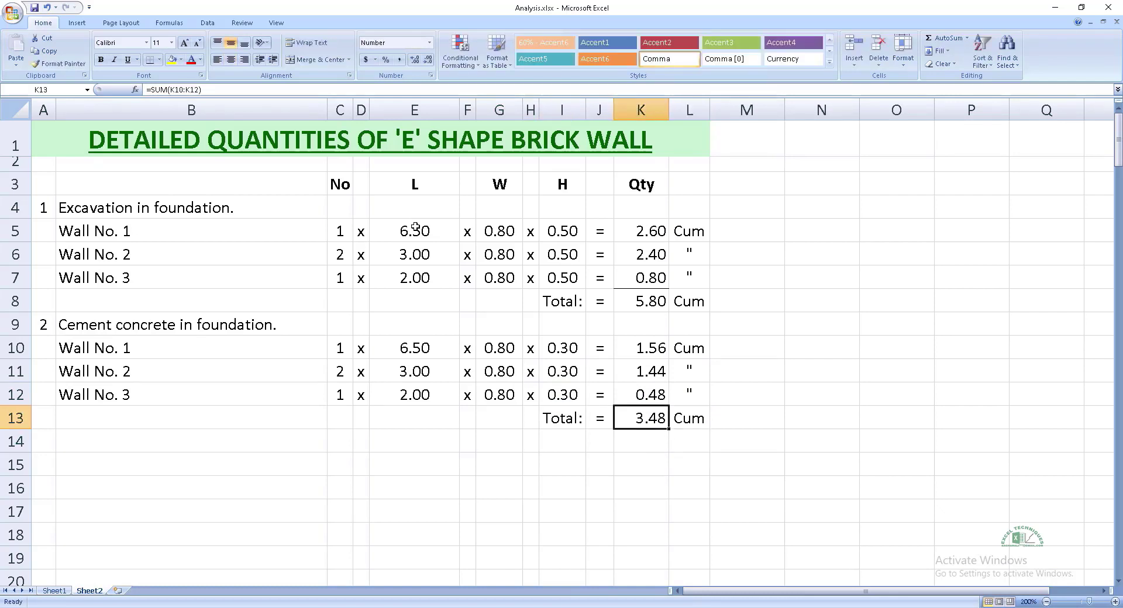
{"action": "key", "text": "Up"}
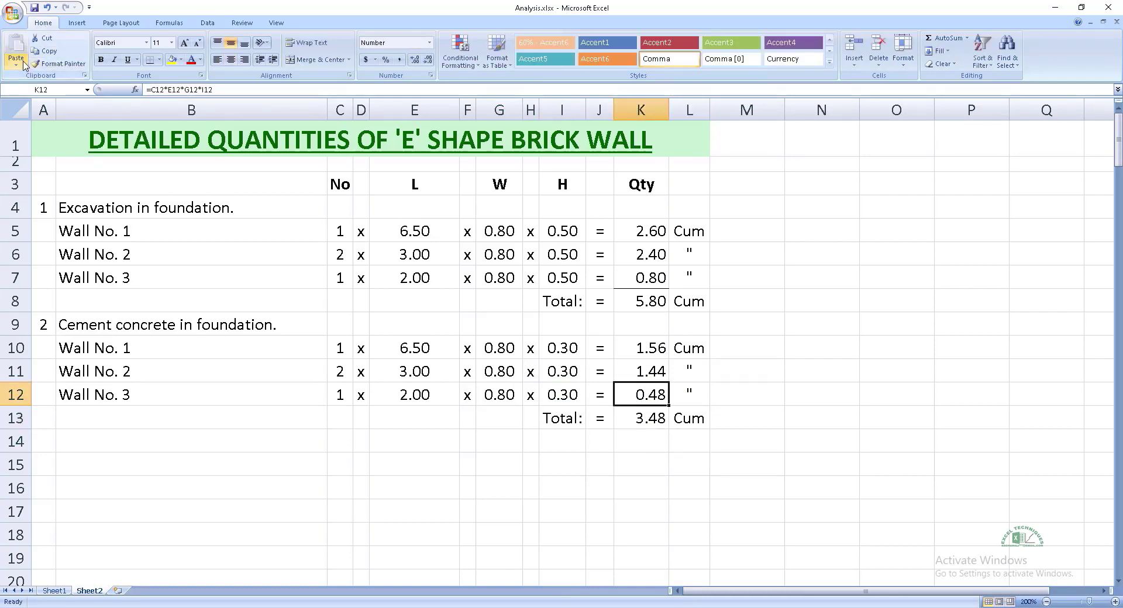
{"action": "left_click", "coordinate": [150, 59]}
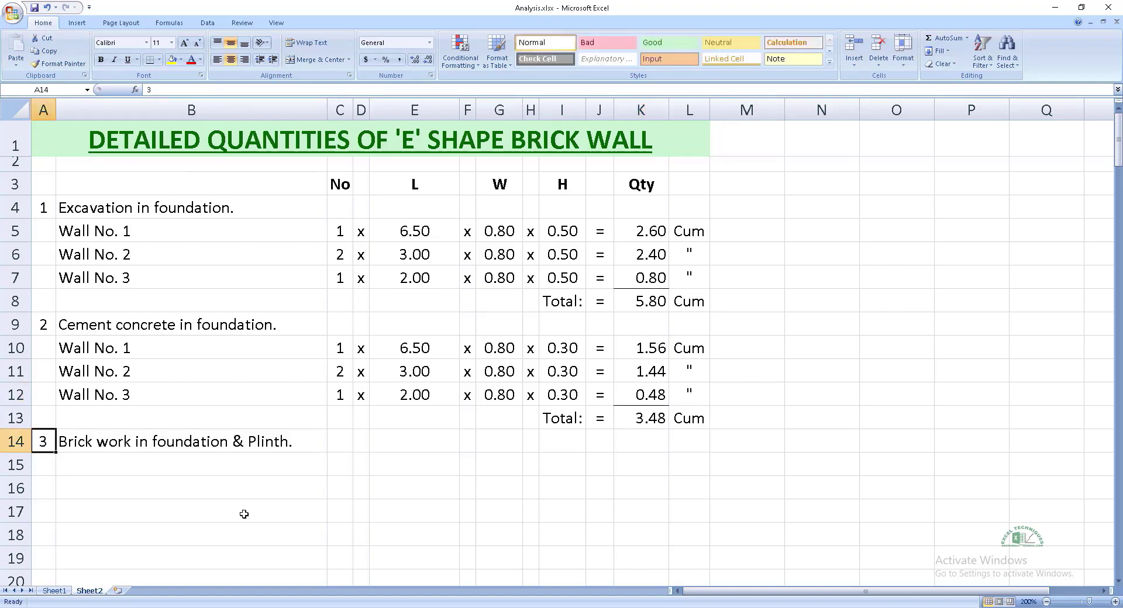
- Under Brick work in foundation & Plinth., start row 15 with Wall No. 1 1st step, number 1 and an x separator
{"action": "key", "text": "Down"}
{"action": "key", "text": "Right"}
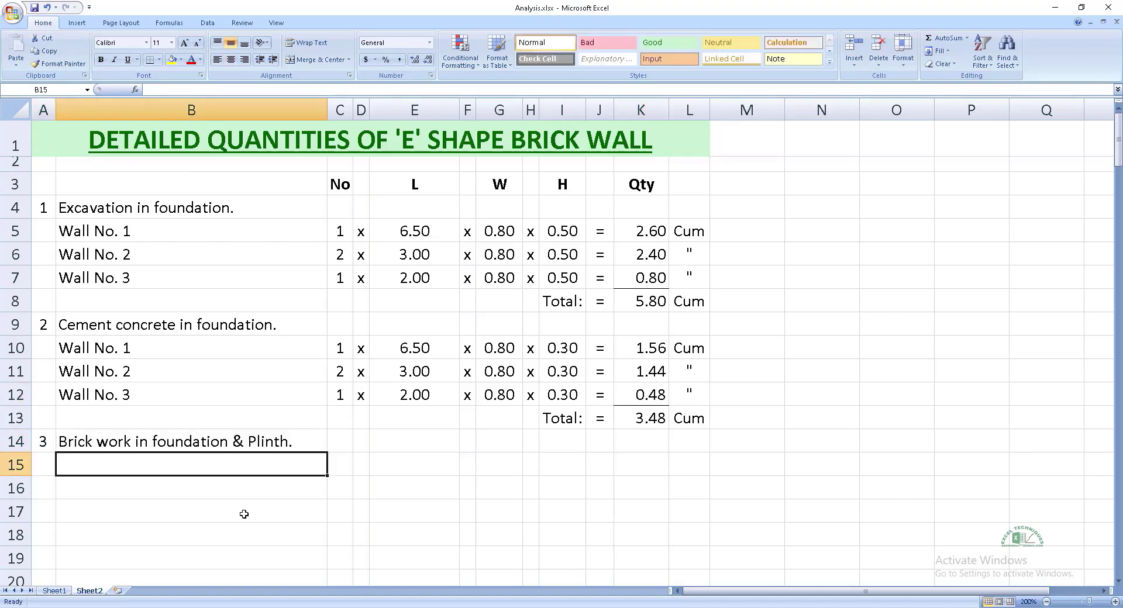
{"action": "type", "text": "Wall No. 1 1st step"}
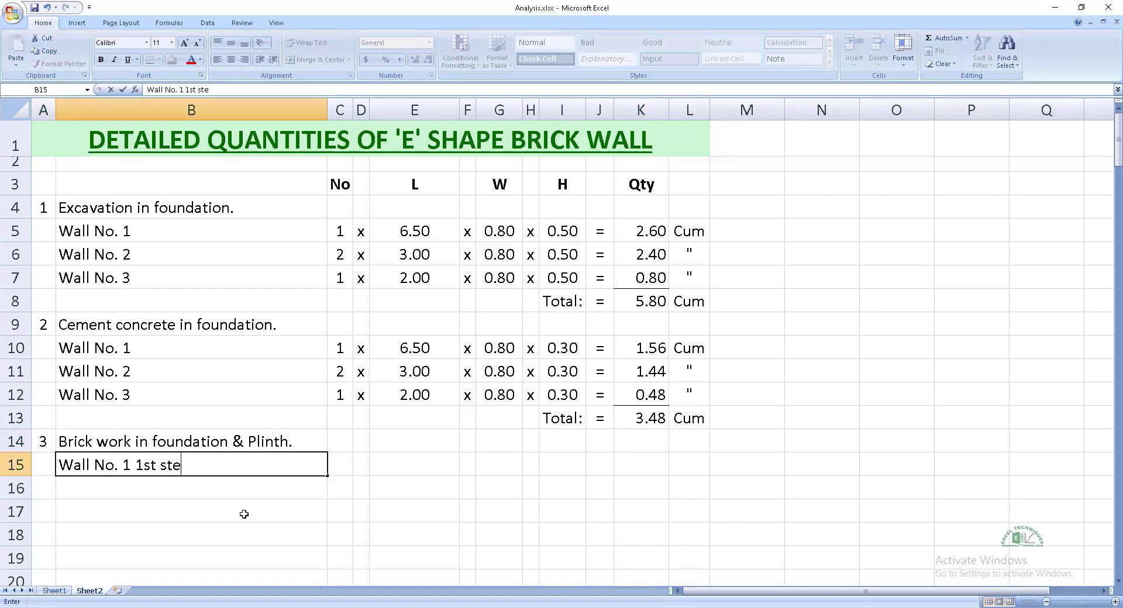
{"action": "key", "text": "Tab"}
{"action": "type", "text": "1"}
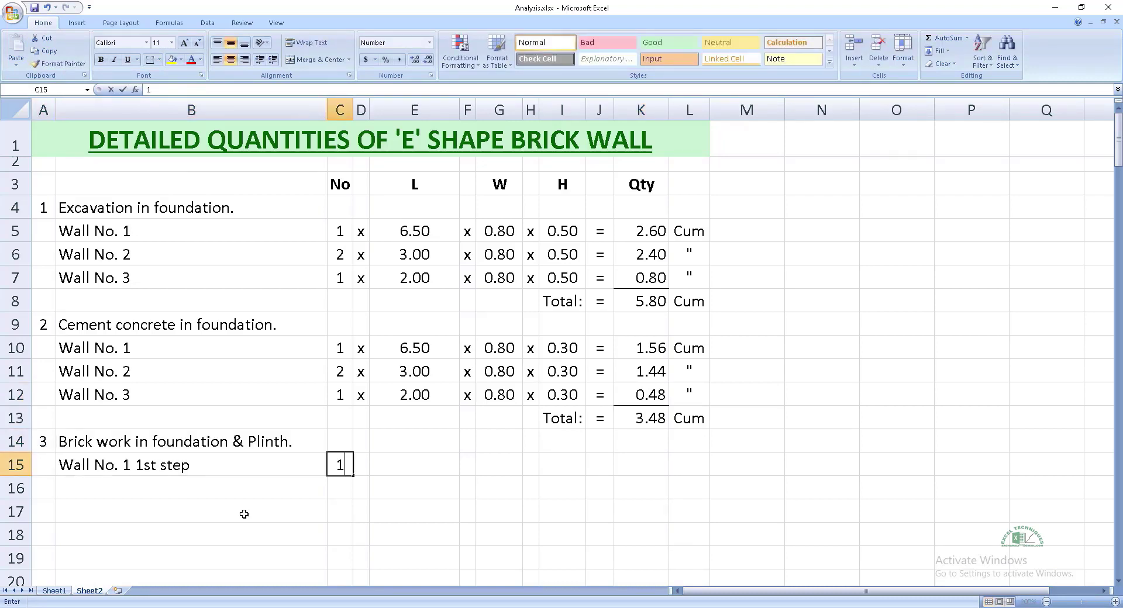
{"action": "key", "text": "Tab"}
{"action": "type", "text": "x"}
- Enter the 1st step's length in E15 with a formula starting =6+0.5 that gives 6.20, followed by an x separator
{"action": "key", "text": "Tab"}
{"action": "type", "text": "=6+"}
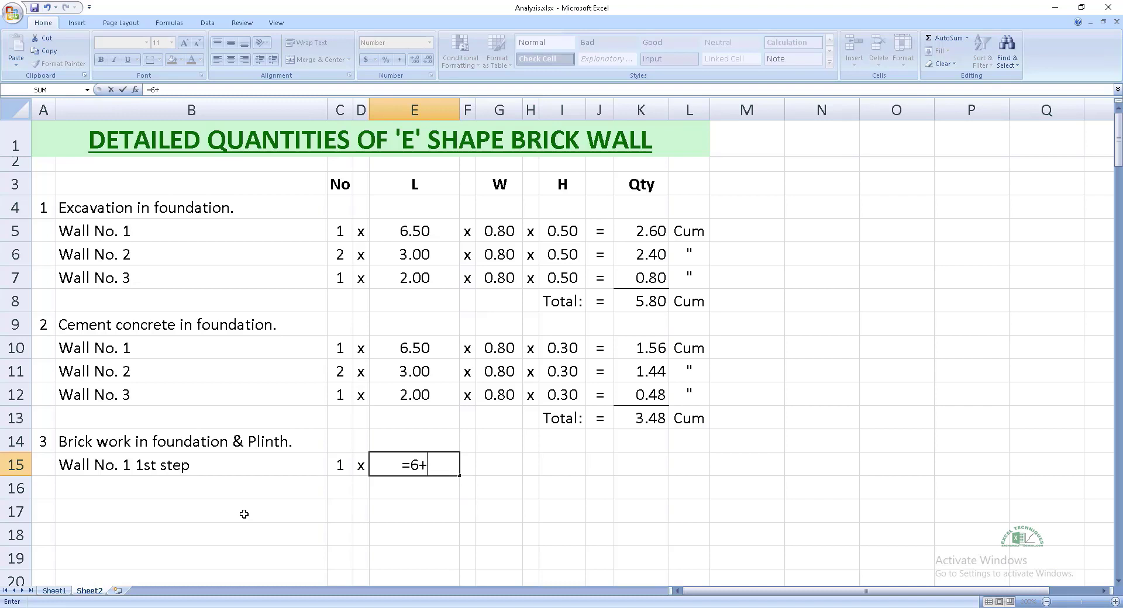
{"action": "type", "text": "0.5"}
{"action": "key", "text": "Tab"}
{"action": "type", "text": "x"}
{"action": "key", "text": "Tab"}
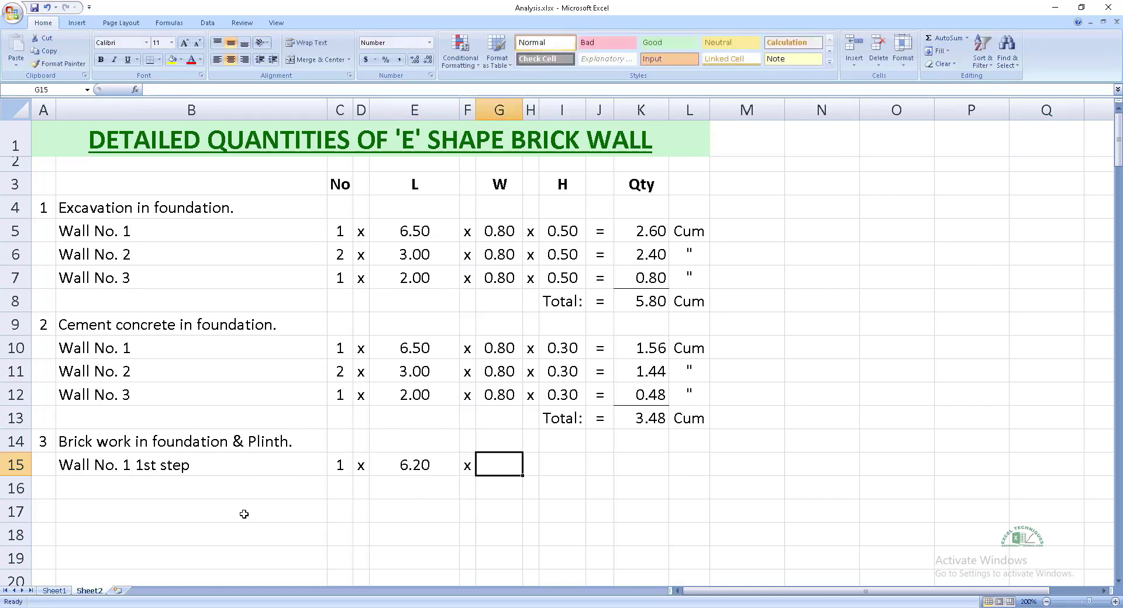
- Set the 1st step's width to 0.5 and height to 0.2, with an x separator between them
{"action": "type", "text": "0.5"}
{"action": "key", "text": "Tab"}
{"action": "type", "text": "x"}
{"action": "key", "text": "Tab"}
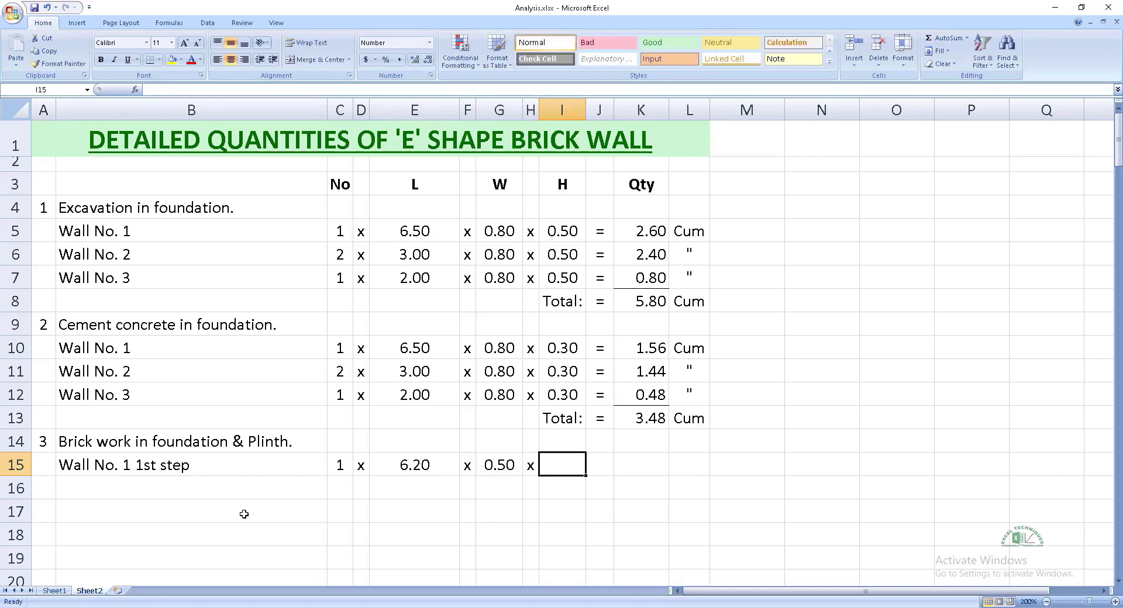
{"action": "type", "text": "0.2"}
- Copy the = sign, quantity formula and Cum unit from J10:L10 to J15:L15
{"action": "left_click_drag", "start_coordinate": [599, 348], "coordinate": [689, 348]}
{"action": "key", "text": "ctrl+c"}
{"action": "left_click", "coordinate": [593, 462]}
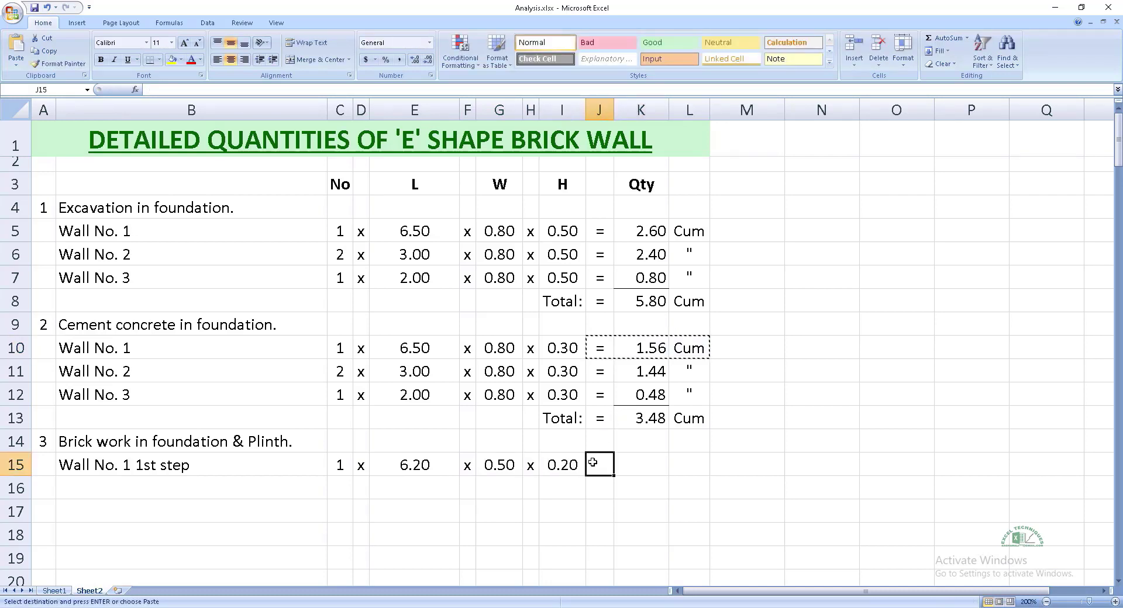
{"action": "key", "text": "ctrl+v"}
{"action": "key", "text": "Escape"}
{"action": "left_click", "coordinate": [602, 487]}
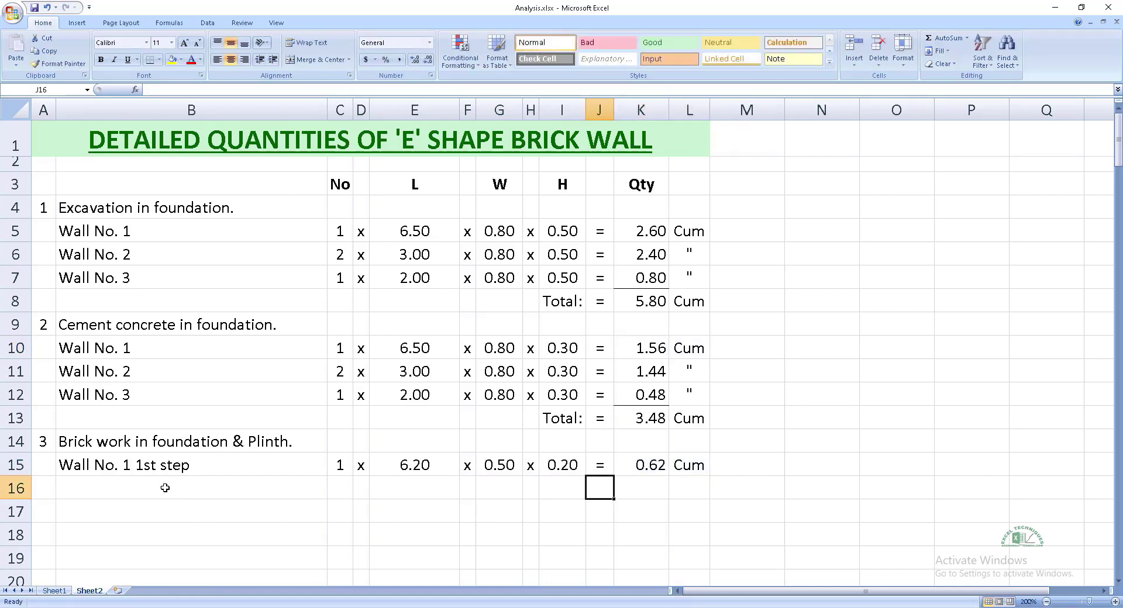
- Start row 16 with the label -"- 2nd step, number 1 and an x separator
{"action": "left_click", "coordinate": [164, 488]}
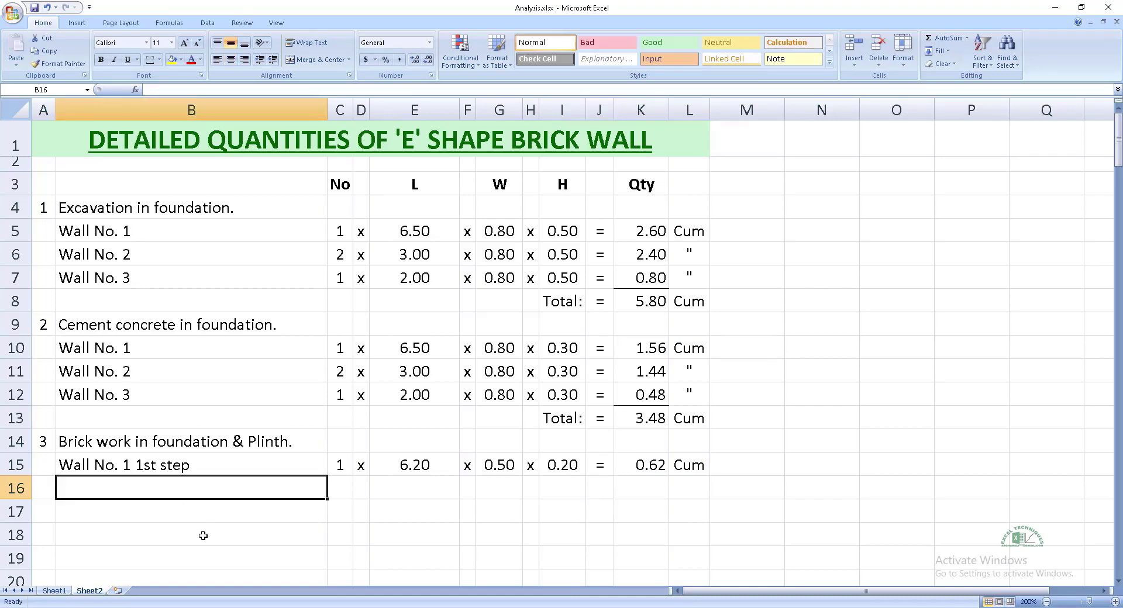
{"action": "type", "text": "-\"-           2nd step"}
{"action": "key", "text": "Tab"}
{"action": "type", "text": "1"}
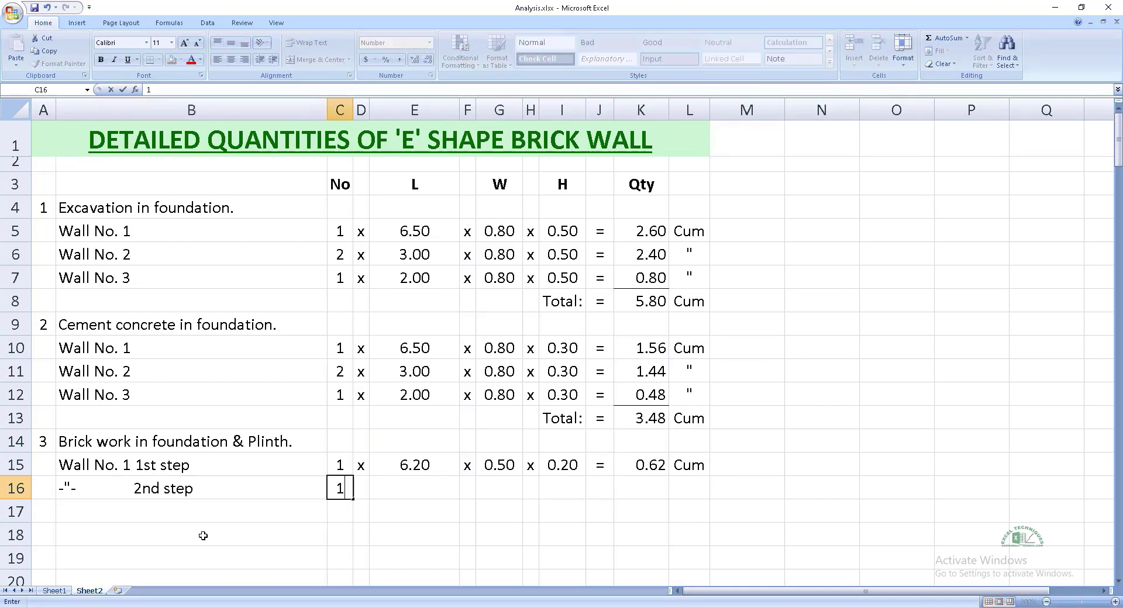
{"action": "key", "text": "Tab"}
{"action": "type", "text": "x"}
{"action": "key", "text": "Tab"}
- Enter the 2nd step's length in E16 as the 1st step's length minus 0.1, followed by an x separator
{"action": "type", "text": "="}
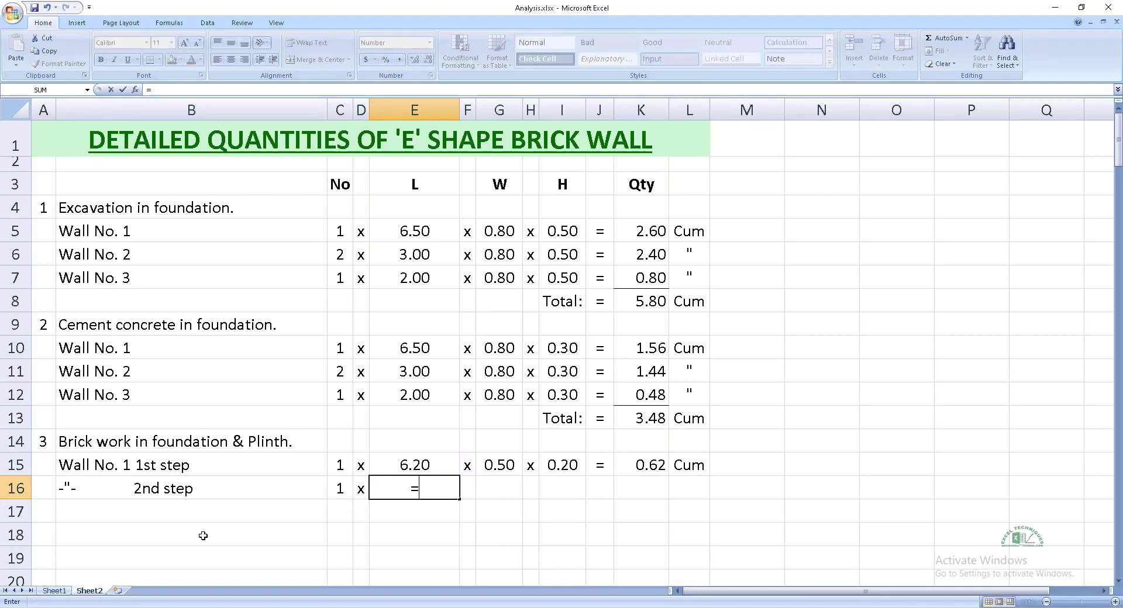
{"action": "key", "text": "Up"}
{"action": "type", "text": "-0.1"}
{"action": "key", "text": "Tab"}
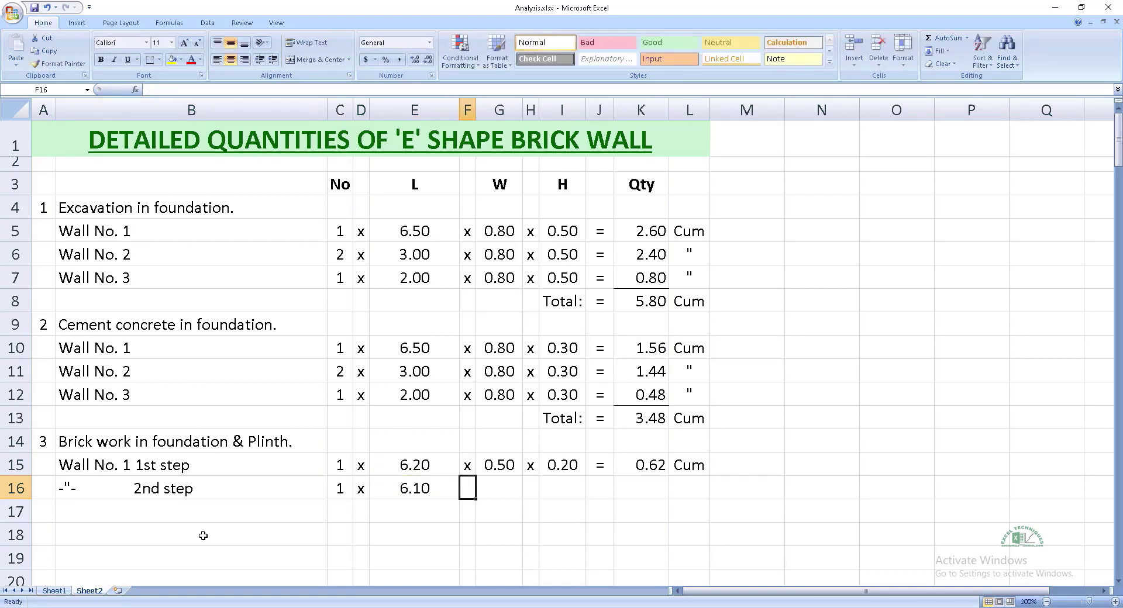
{"action": "type", "text": "x"}
{"action": "key", "text": "Tab"}
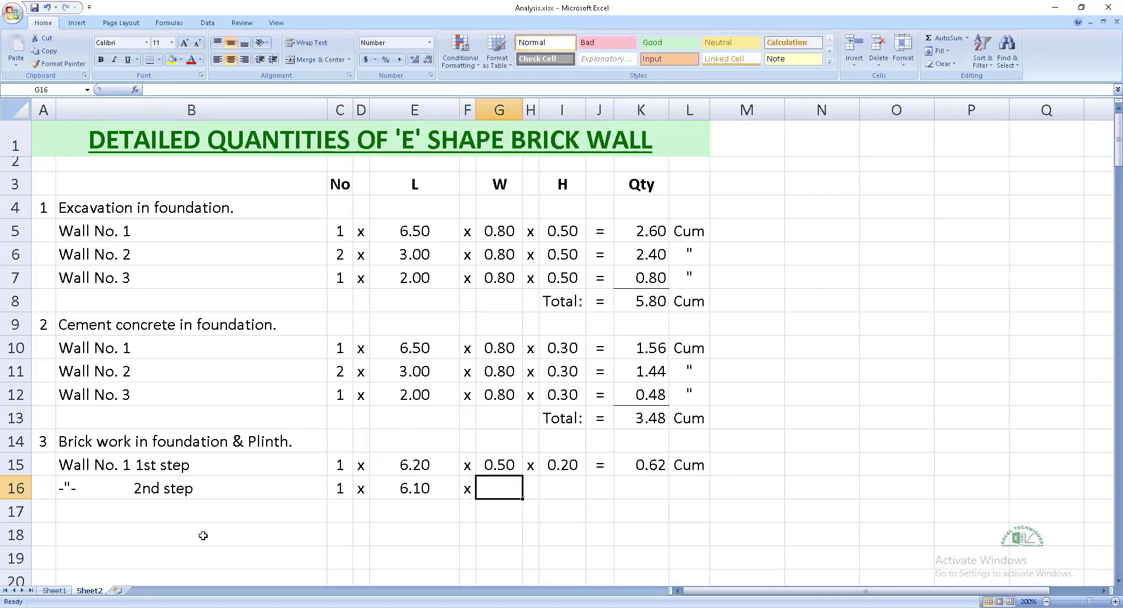
- Copy the length formula from E16 to the width in G16, add an x separator and set the height to 0.8
{"action": "key", "text": "Left"}
{"action": "key", "text": "Left"}
{"action": "key", "text": "ctrl+c"}
{"action": "key", "text": "Right"}
{"action": "key", "text": "Right"}
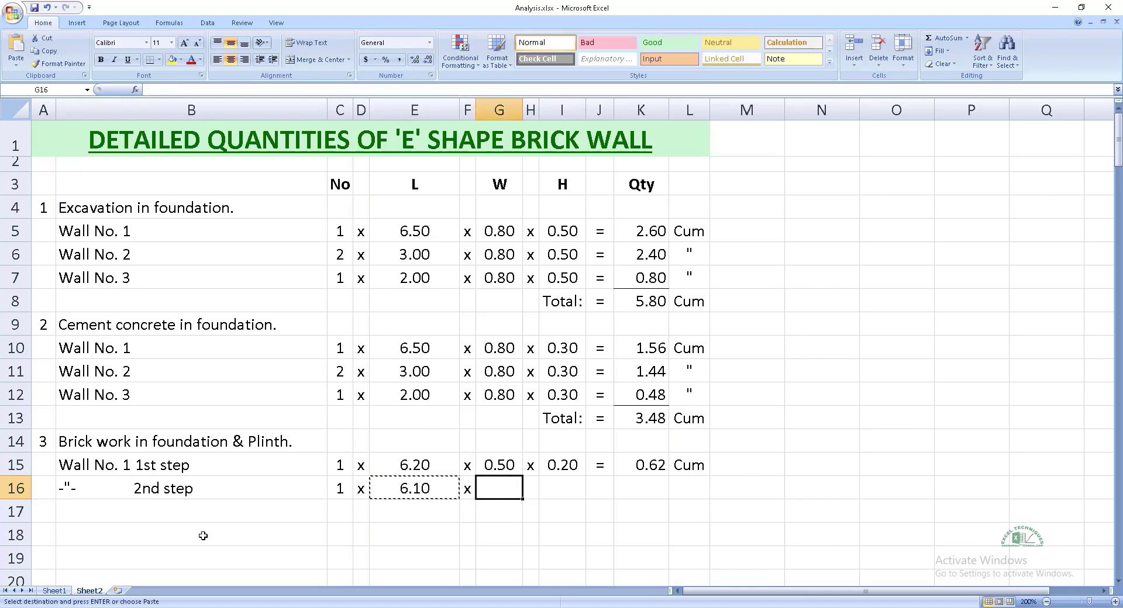
{"action": "key", "text": "ctrl+v"}
{"action": "key", "text": "Tab"}
{"action": "type", "text": "x"}
{"action": "key", "text": "Tab"}
{"action": "type", "text": ".8"}
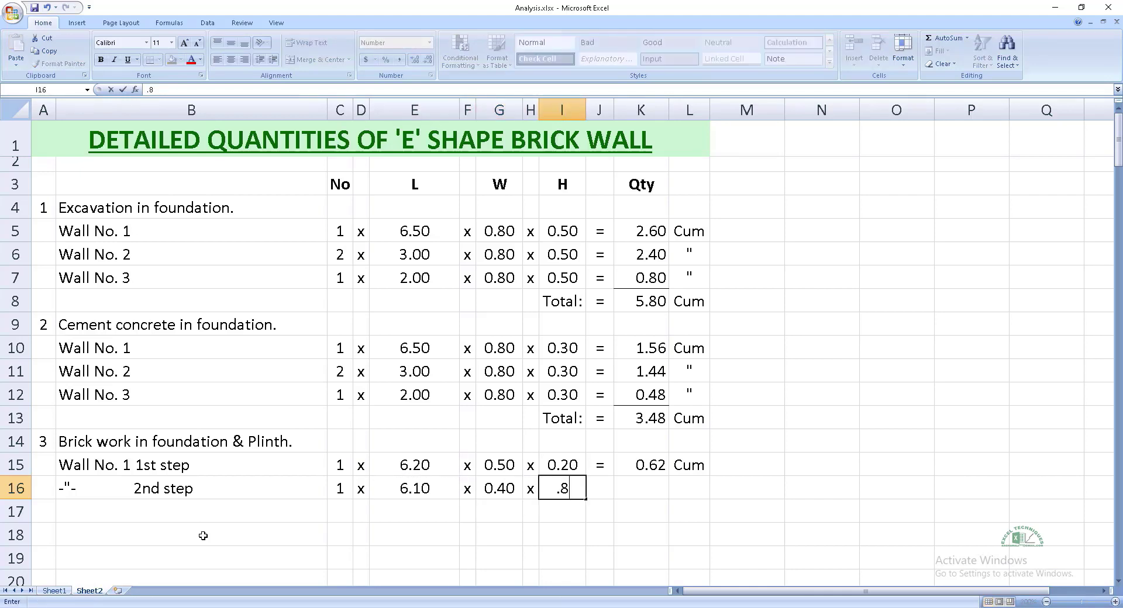
{"action": "key", "text": "Tab"}
- Copy the = sign and quantity formula from J15:K15 to row 16 and enter a ditto mark as the unit
{"action": "key", "text": "Up"}
{"action": "key", "text": "shift+Right"}
{"action": "key", "text": "ctrl+c"}
{"action": "key", "text": "Down"}
{"action": "key", "text": "ctrl+v"}
{"action": "key", "text": "Right"}
{"action": "key", "text": "Right"}
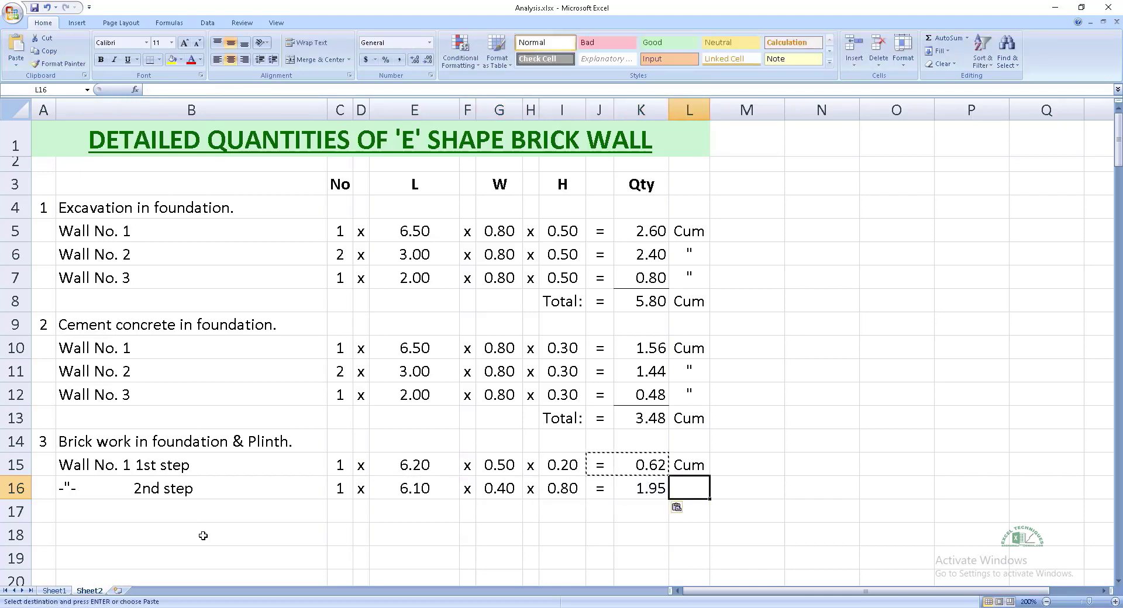
{"action": "type", "text": "\""}
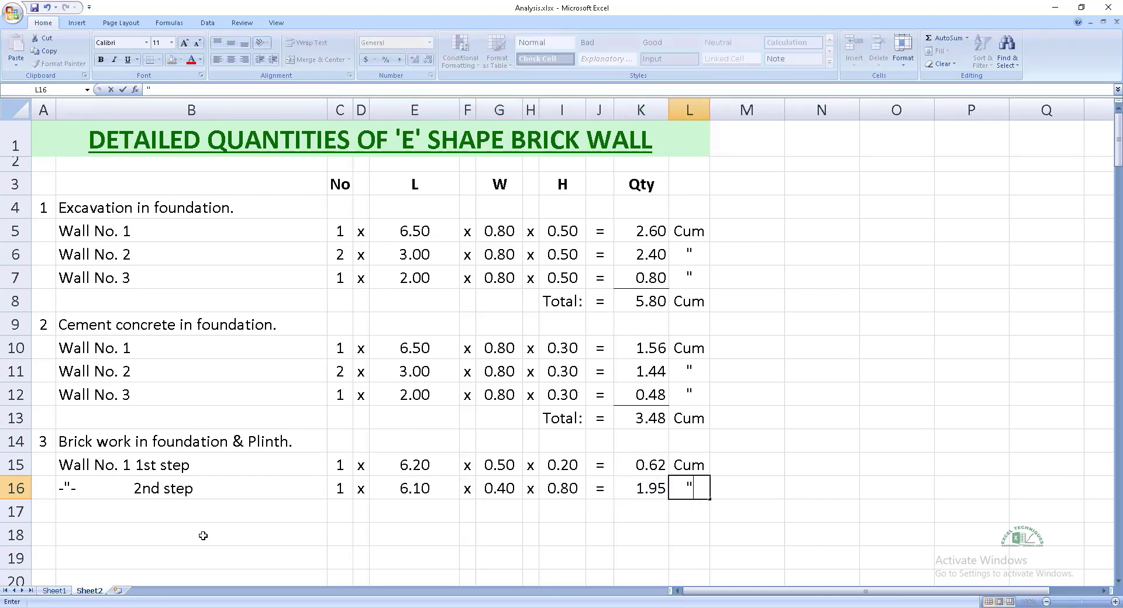
{"action": "key", "text": "Return"}
{"action": "key", "text": "Home"}
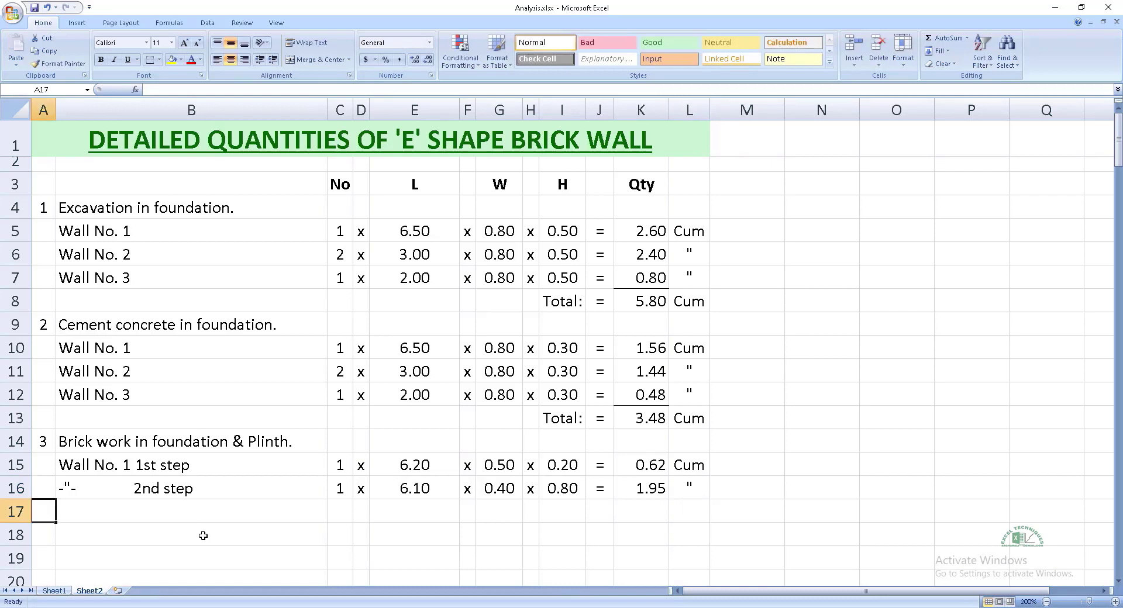
- Start row 17 with Wall No. 2 1st step, number 2 and an x separator
{"action": "key", "text": "Tab"}
{"action": "type", "text": "Wall No. 2 1st step"}
{"action": "key", "text": "Tab"}
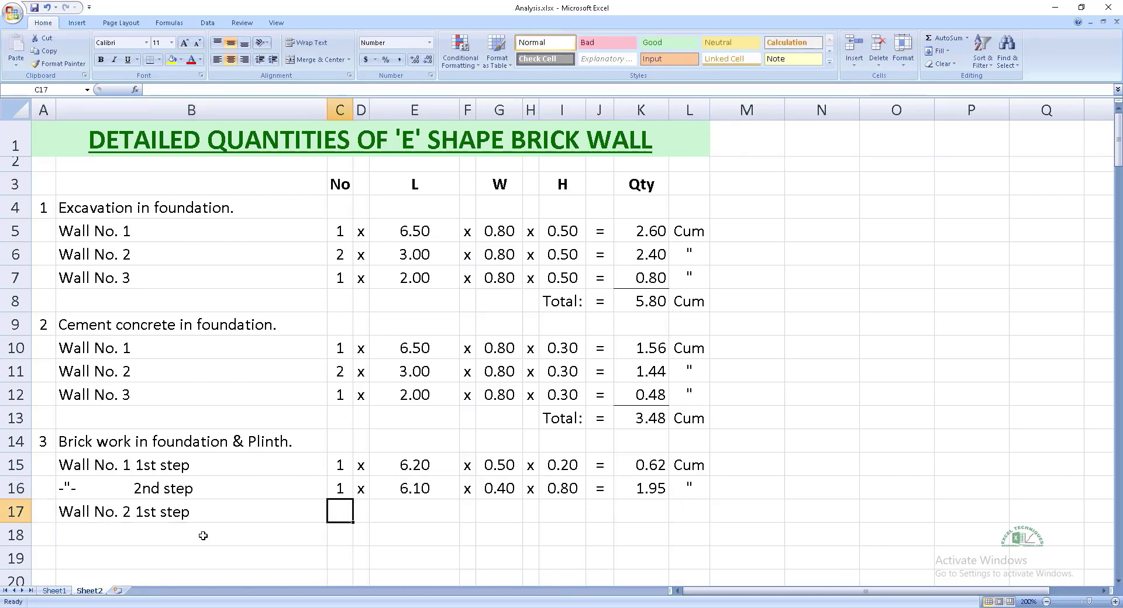
{"action": "type", "text": "2"}
{"action": "key", "text": "Tab"}
{"action": "type", "text": "x"}
{"action": "key", "text": "Tab"}
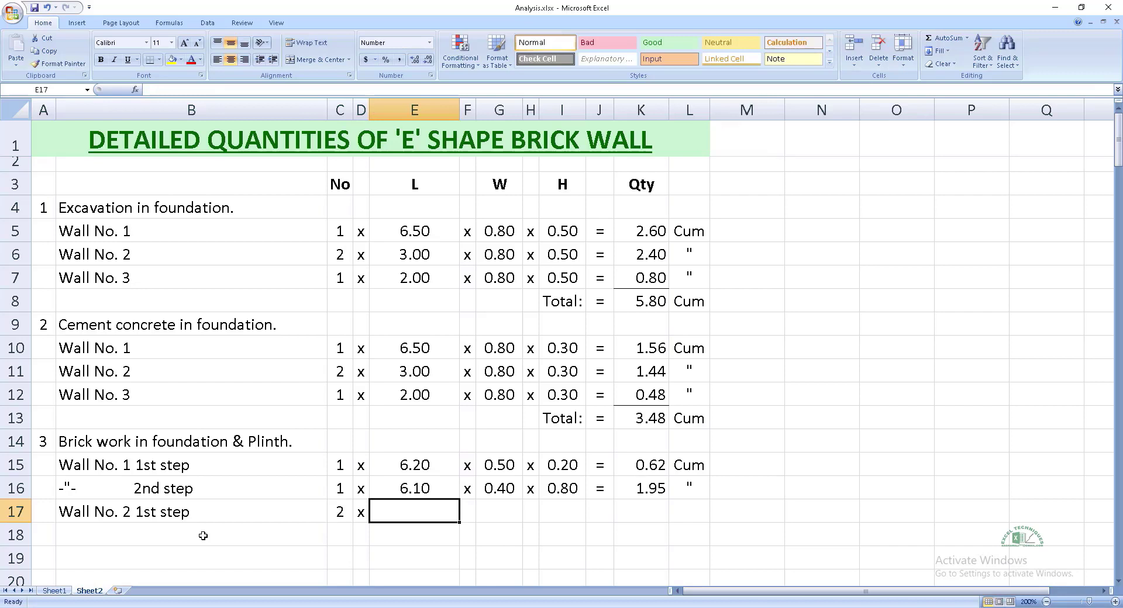
- Set the length of Wall No. 2's 1st step to 3, followed by an x separator
{"action": "type", "text": "3"}
{"action": "key", "text": "Right"}
{"action": "type", "text": "x"}
{"action": "key", "text": "Right"}
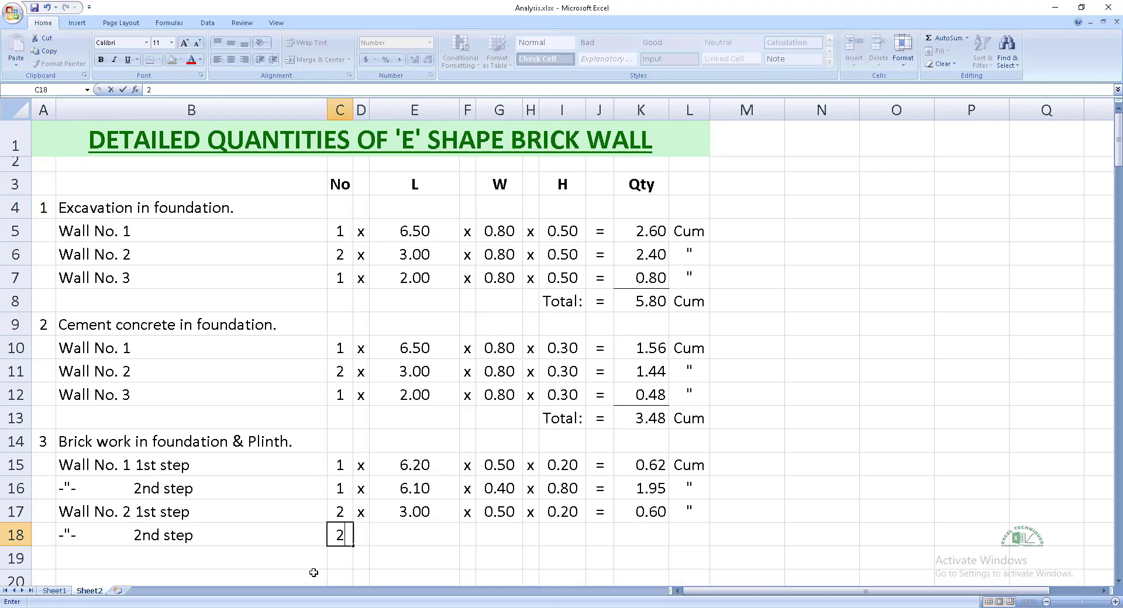
- Add the x separator after the number in row 18 and copy the width-to-unit cells G17:L17 to row 18
{"action": "key", "text": "Right"}
{"action": "type", "text": "x"}
{"action": "key", "text": "Right"}
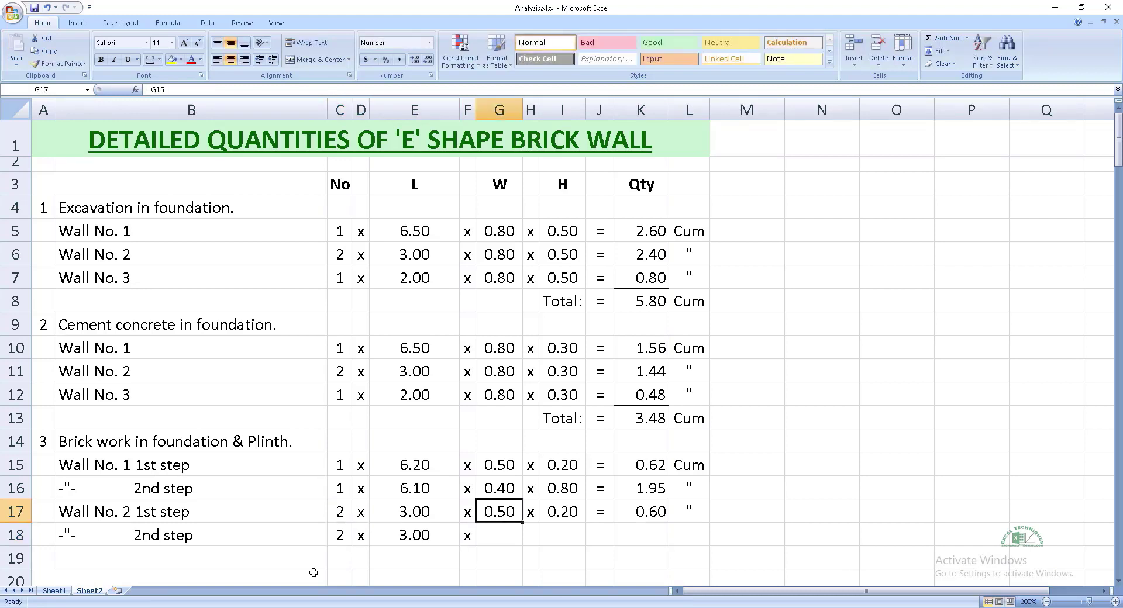
{"action": "key", "text": "ctrl+shift+Right"}
{"action": "key", "text": "ctrl+c"}
{"action": "key", "text": "Down"}
{"action": "key", "text": "ctrl+v"}
{"action": "key", "text": "Escape"}
{"action": "key", "text": "Down"}
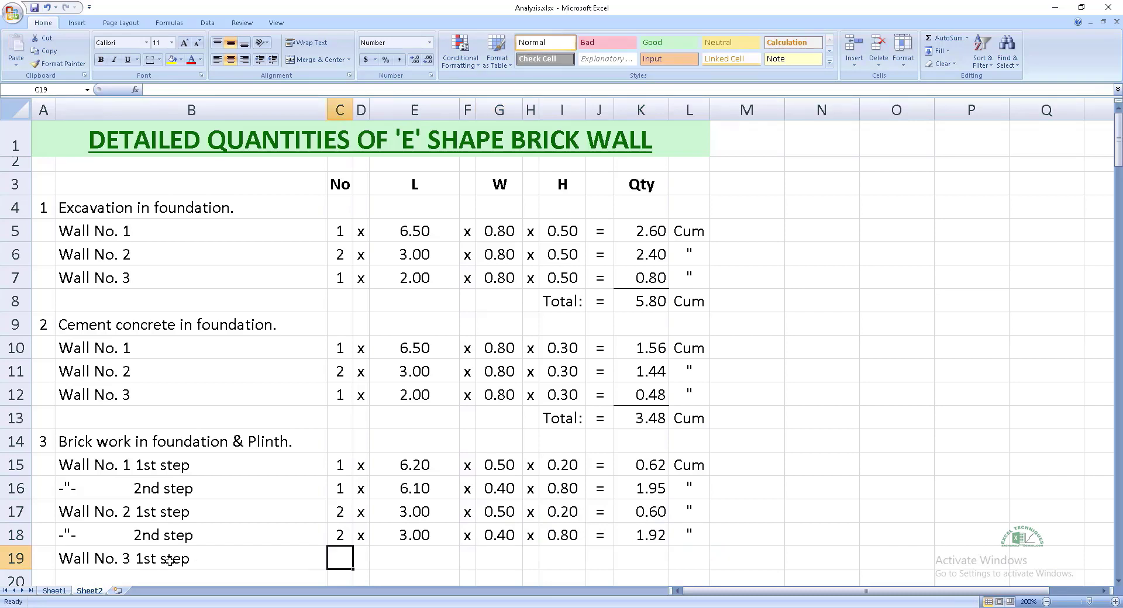
- Enter number 1 and length 2 for Wall No. 3 1st step in row 19, each followed by an x separator
{"action": "type", "text": "1"}
{"action": "key", "text": "Tab"}
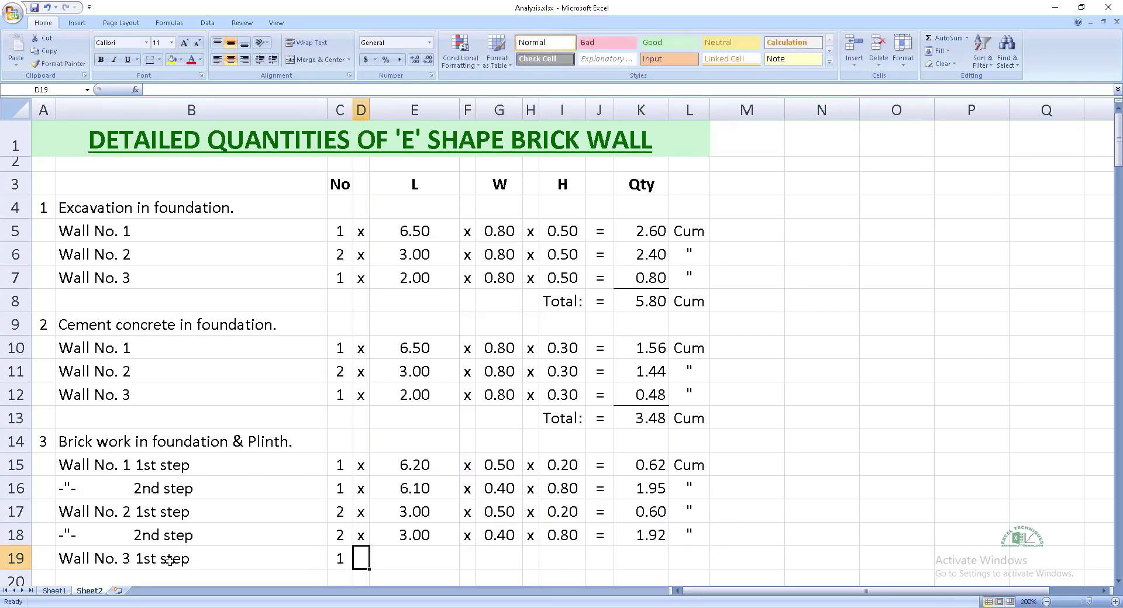
{"action": "type", "text": "x"}
{"action": "key", "text": "Tab"}
{"action": "type", "text": "2"}
{"action": "key", "text": "Tab"}
{"action": "type", "text": "x"}
{"action": "key", "text": "Tab"}
- Link row 19's width to G17 and its height to I17, with an x separator between them
{"action": "type", "text": "="}
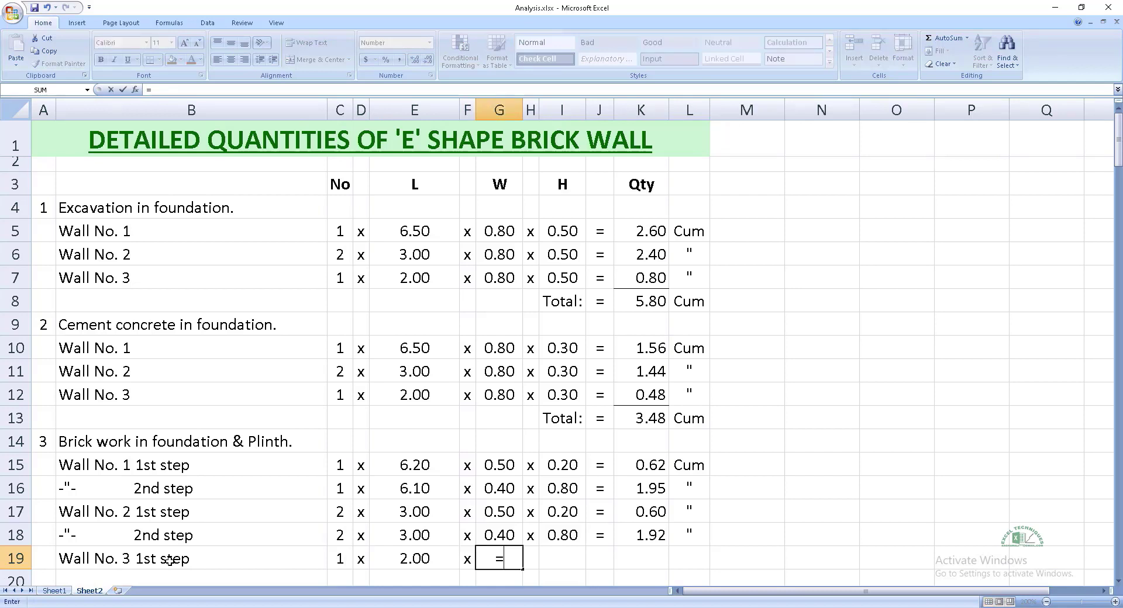
{"action": "key", "text": "Up"}
{"action": "key", "text": "Up"}
{"action": "key", "text": "Return"}
{"action": "key", "text": "Up"}
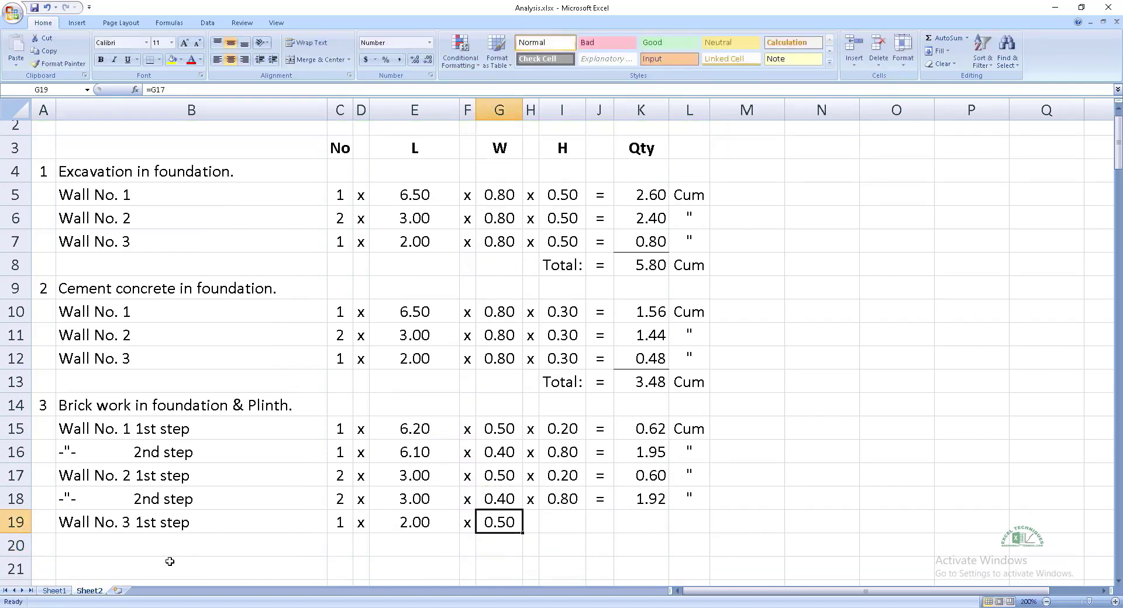
{"action": "key", "text": "Tab"}
{"action": "type", "text": "x"}
{"action": "key", "text": "Tab"}
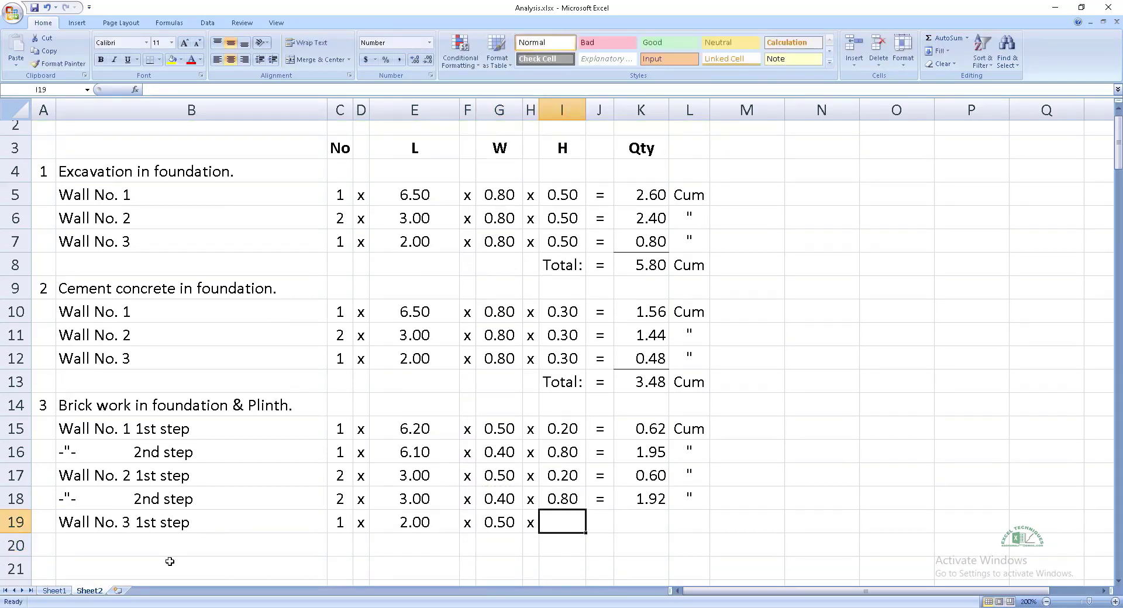
{"action": "type", "text": "="}
{"action": "key", "text": "Up"}
{"action": "key", "text": "Up"}
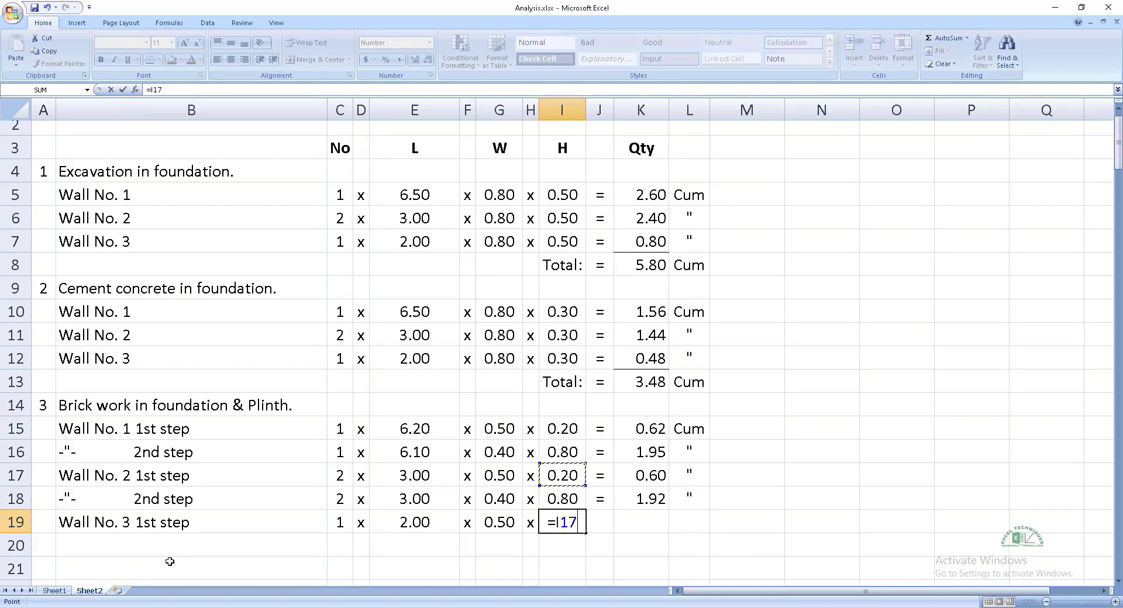
{"action": "key", "text": "Return"}
- Copy the = sign, quantity formula and ditto mark from J18:L18 to J19:L19
{"action": "key", "text": "Up"}
{"action": "key", "text": "Right"}
{"action": "key", "text": "Up"}
{"action": "key", "text": "shift+Right"}
{"action": "key", "text": "shift+Right"}
{"action": "key", "text": "ctrl+c"}
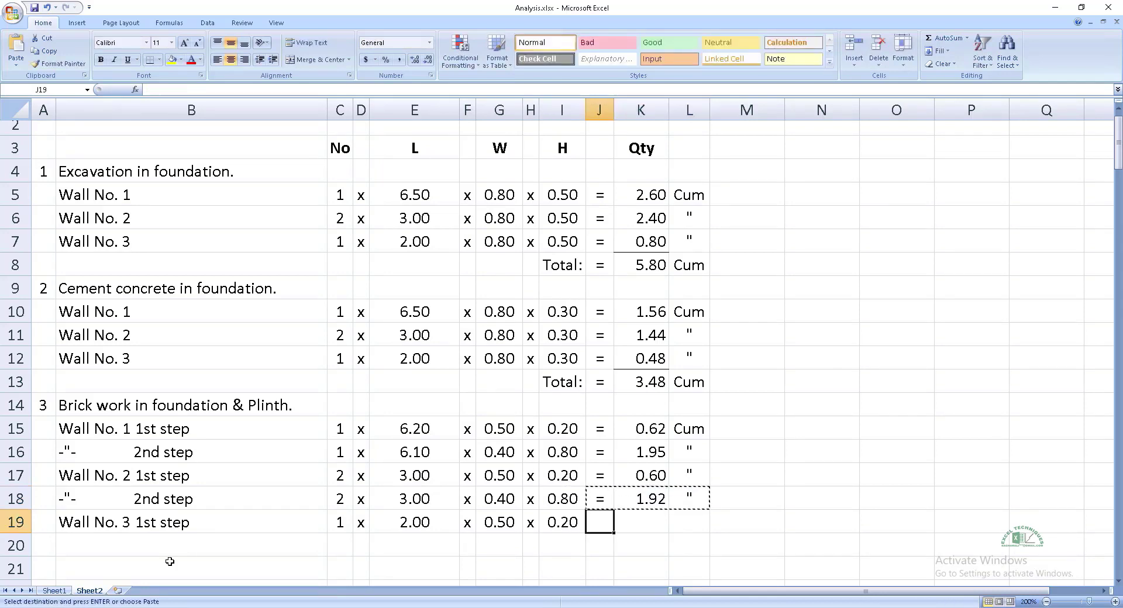
{"action": "key", "text": "Down"}
{"action": "key", "text": "Return"}
- Copy the 2nd step label from B18 to B20
{"action": "key", "text": "Home"}
{"action": "key", "text": "Right"}
{"action": "key", "text": "Up"}
{"action": "key", "text": "Up"}
{"action": "key", "text": "ctrl+c"}
{"action": "key", "text": "Down"}
{"action": "key", "text": "Down"}
{"action": "key", "text": "ctrl+v"}
{"action": "key", "text": "Right"}
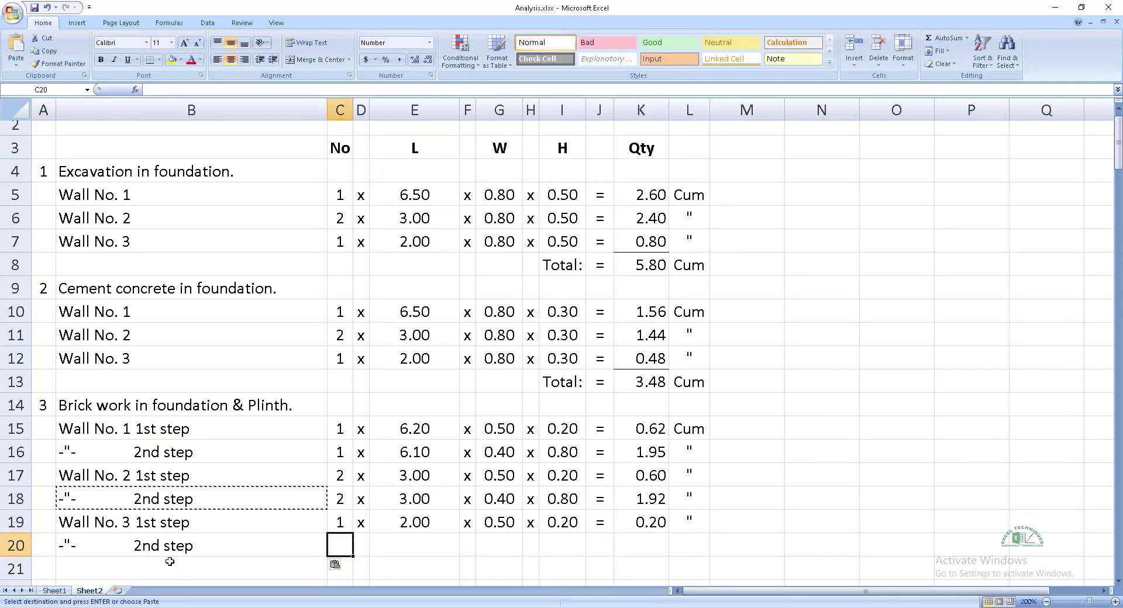
- Enter number 1, an x separator and length 2 for Wall No. 3's 2nd step in row 20
{"action": "type", "text": "1"}
{"action": "key", "text": "Right"}
{"action": "type", "text": "x"}
{"action": "key", "text": "Right"}
{"action": "type", "text": "2"}
{"action": "key", "text": "Right"}
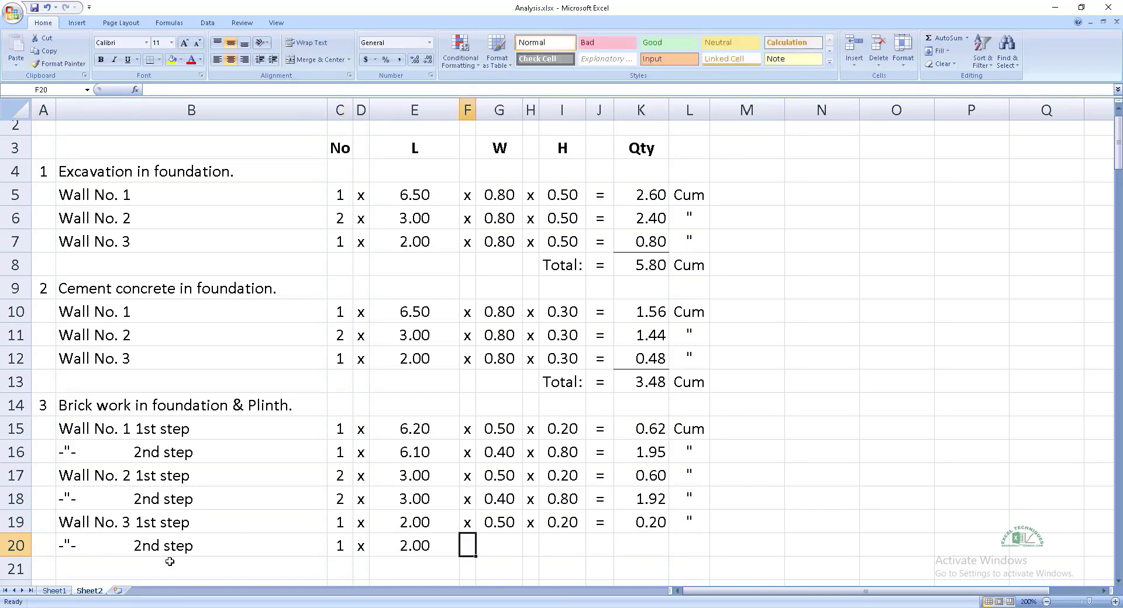
- Copy the separators, width, height, quantity and unit cells F19:L19 to row 20
{"action": "key", "text": "Up"}
{"action": "key", "text": "ctrl+shift+Right"}
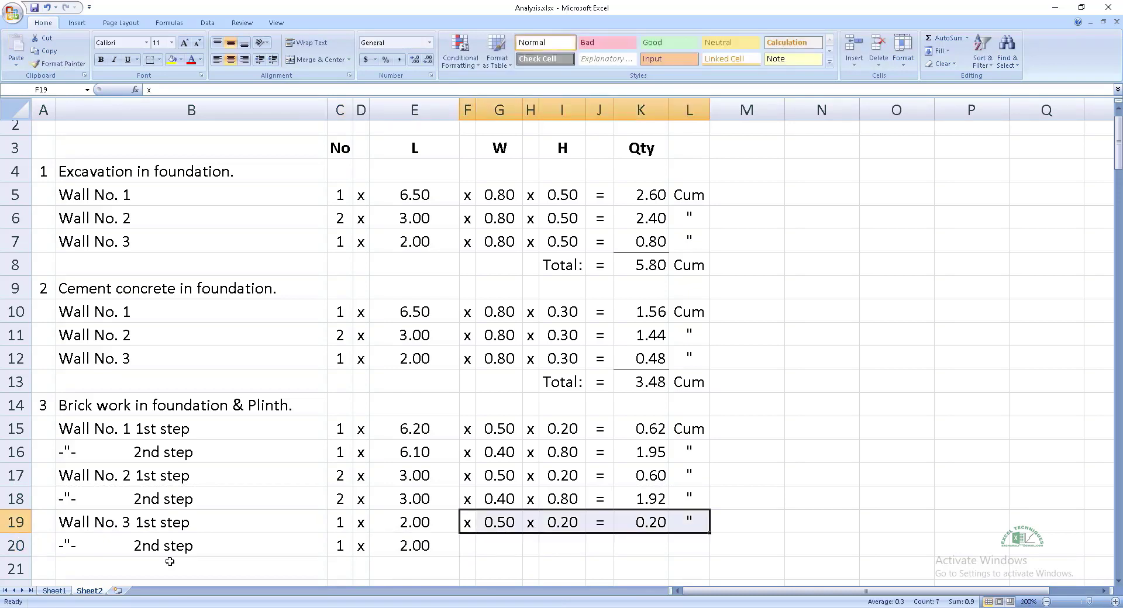
{"action": "key", "text": "ctrl+c"}
{"action": "key", "text": "Down"}
{"action": "key", "text": "ctrl+v"}
{"action": "key", "text": "Escape"}
- Complete the brick work Total: row in row 21 with the summed quantity and the unit Cum
{"action": "key", "text": "Down"}
{"action": "key", "text": "Right"}
{"action": "key", "text": "Right"}
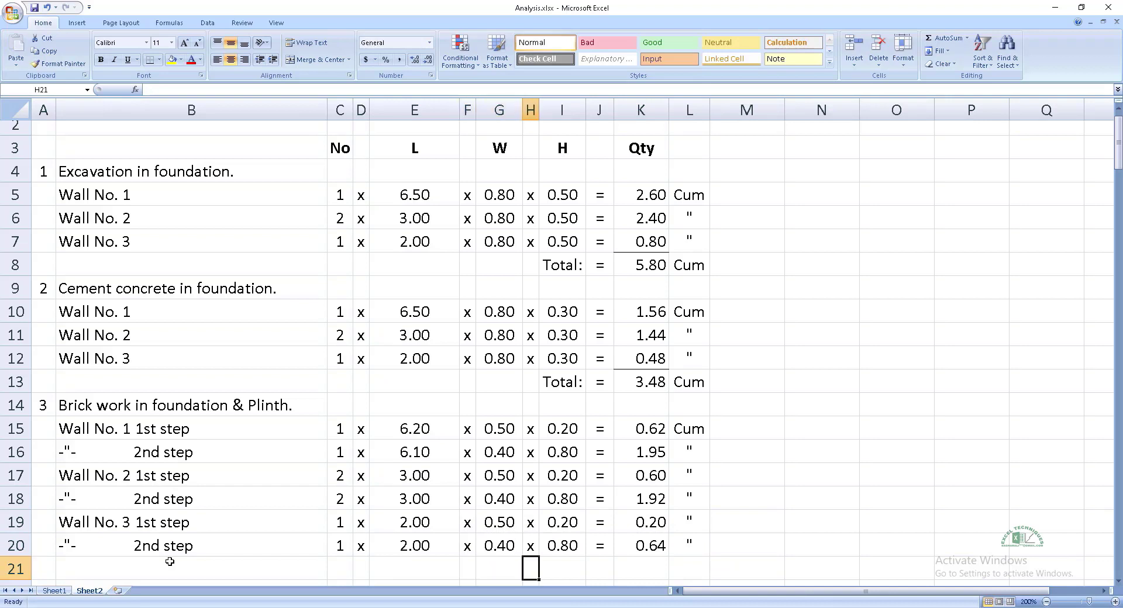
{"action": "key", "text": "Right"}
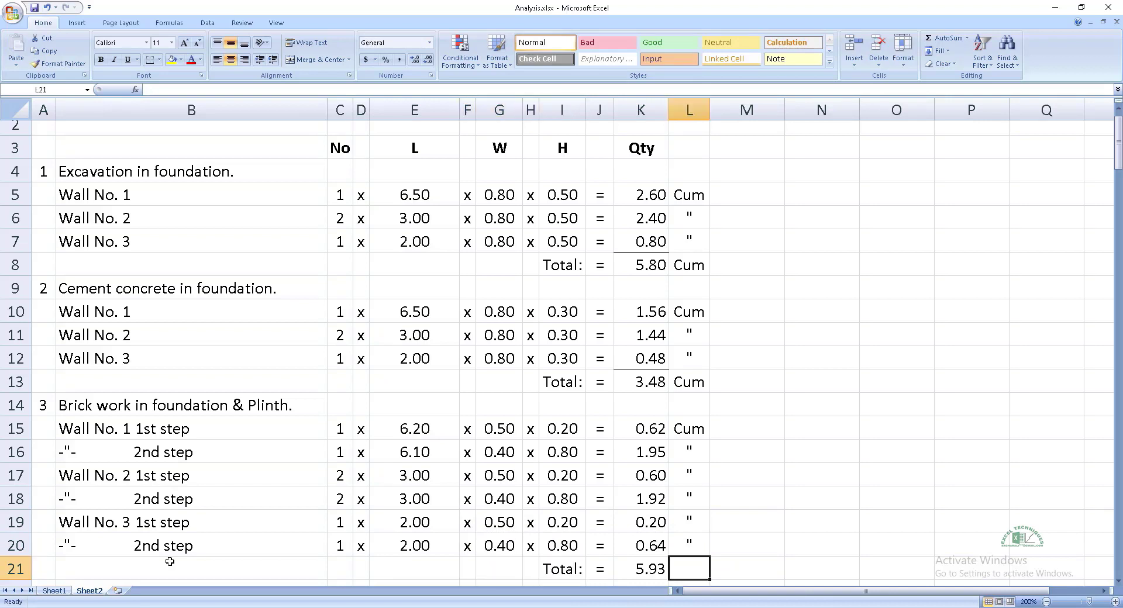
{"action": "type", "text": "C"}
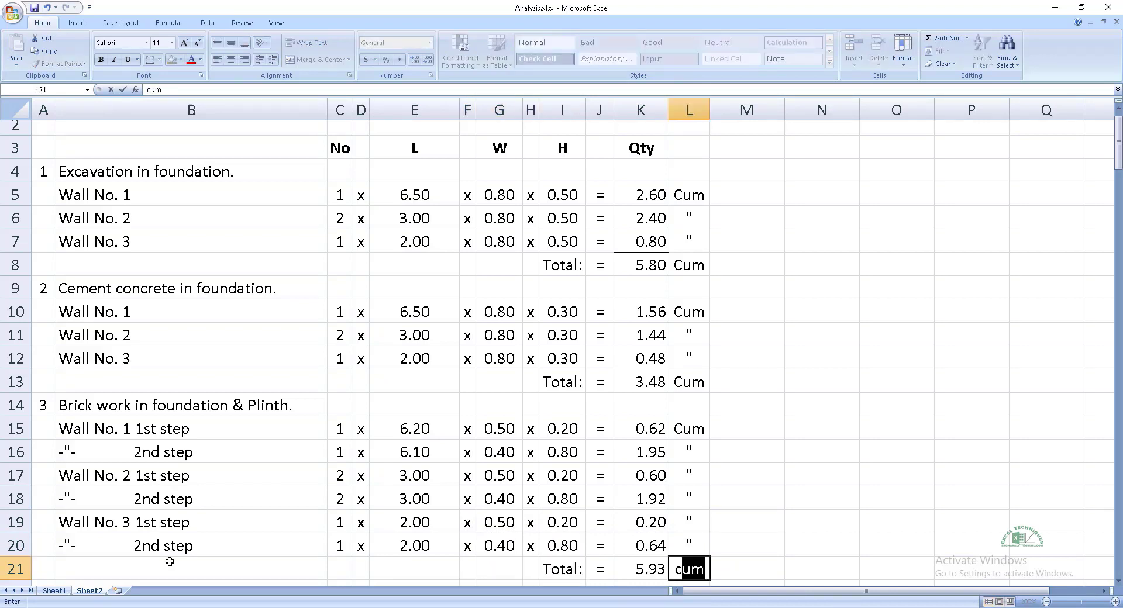
{"action": "key", "text": "Up"}
{"action": "key", "text": "Left"}
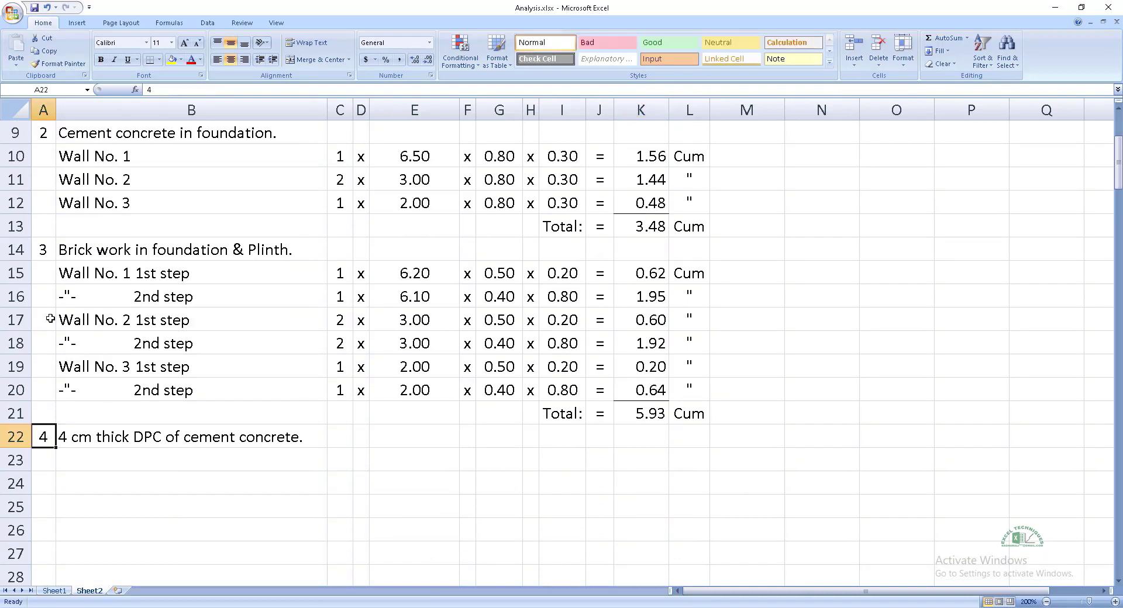
- Under 4 cm thick DPC of cement concrete., start row 23 with Wall No. 1, number 1 and an x separator
{"action": "key", "text": "Return"}
{"action": "key", "text": "Right"}
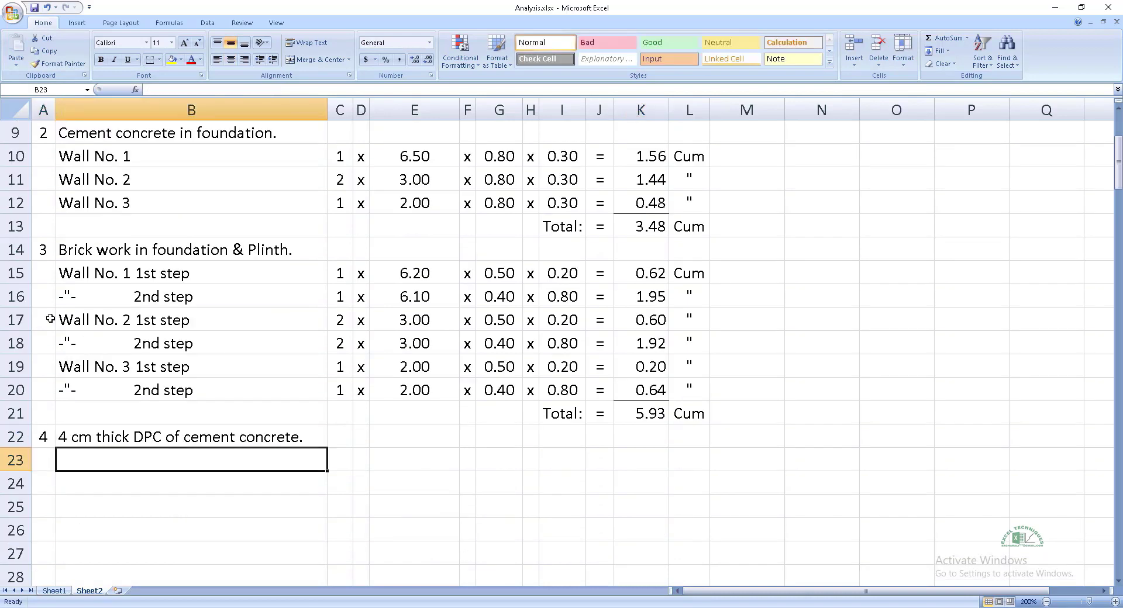
{"action": "type", "text": "Wall No. 1"}
{"action": "key", "text": "Tab"}
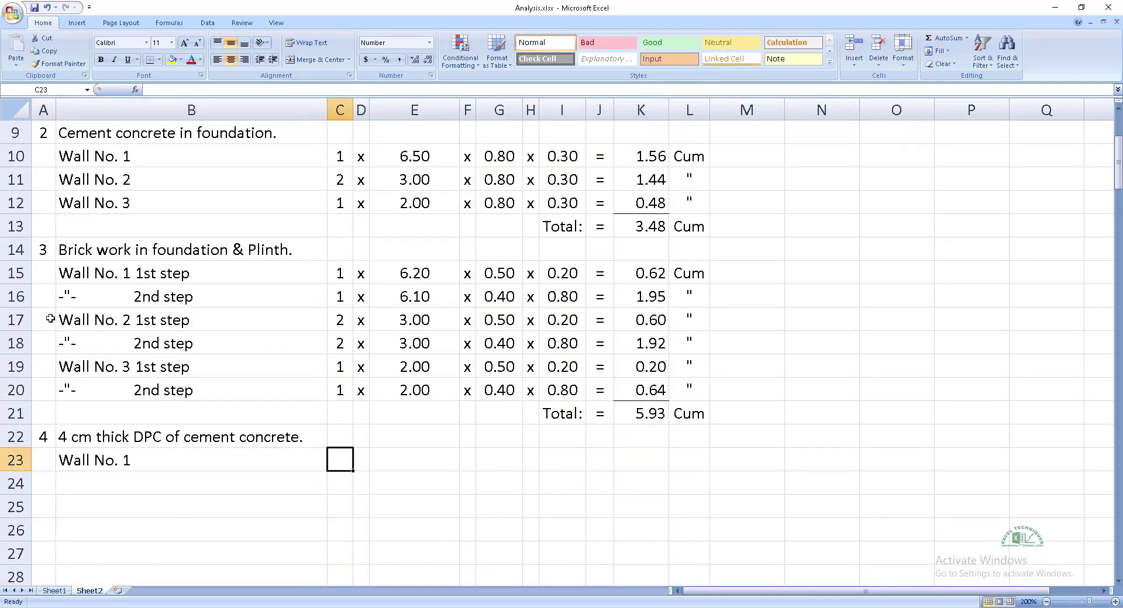
{"action": "type", "text": "=1"}
{"action": "key", "text": "Tab"}
{"action": "type", "text": "x"}
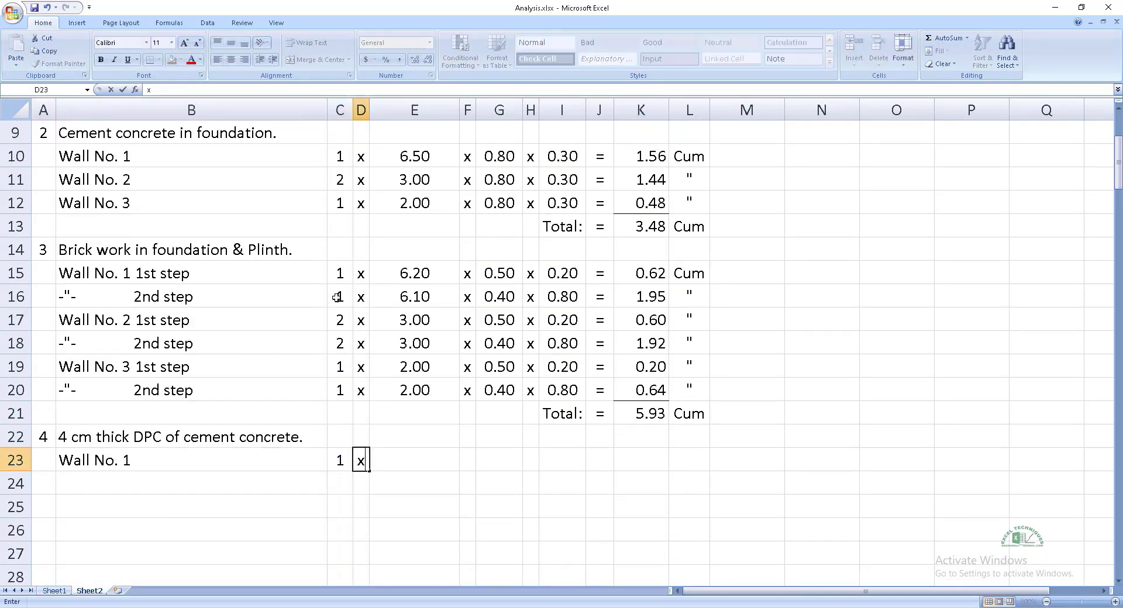
{"action": "key", "text": "Tab"}
- Enter Wall No. 1's DPC length in E23 with the formula =E16-.1, followed by an x separator
{"action": "type", "text": "="}
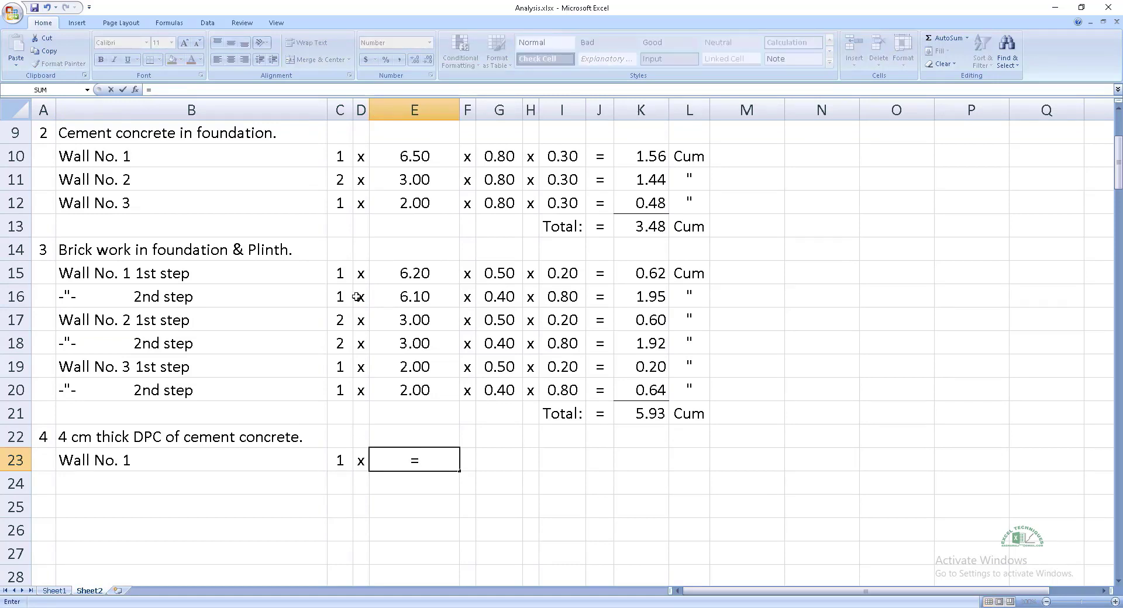
{"action": "left_click", "coordinate": [410, 296]}
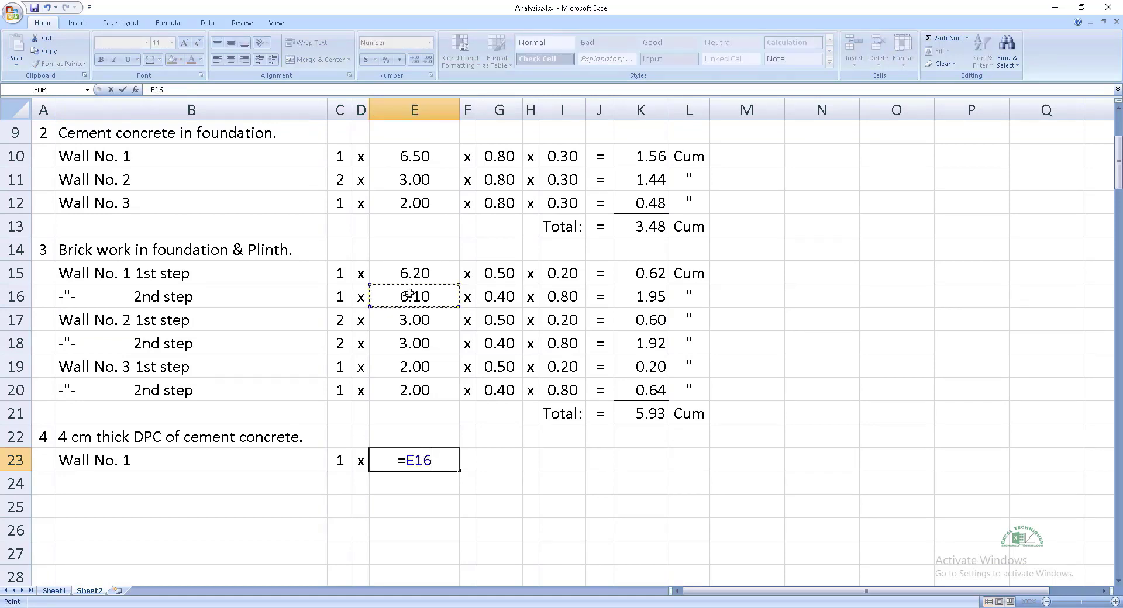
{"action": "type", "text": "-.1"}
{"action": "key", "text": "Tab"}
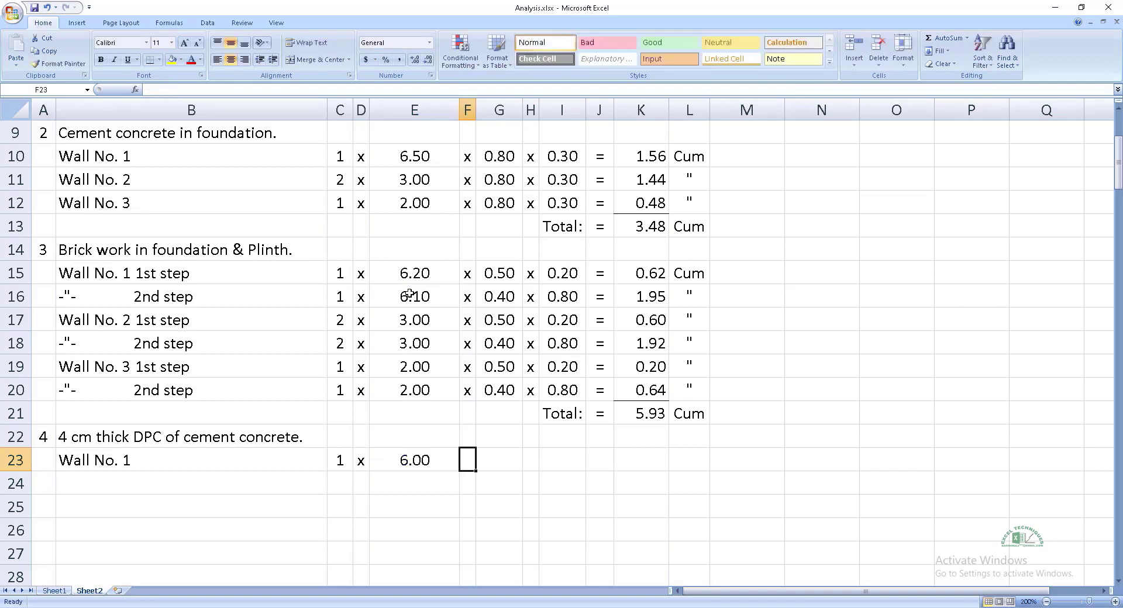
{"action": "type", "text": "x"}
{"action": "key", "text": "Tab"}
- Copy Wall No. 1's DPC length formula from E23 to the width cell G23
{"action": "key", "text": "Left"}
{"action": "key", "text": "Left"}
{"action": "key", "text": "ctrl+c"}
{"action": "key", "text": "Right"}
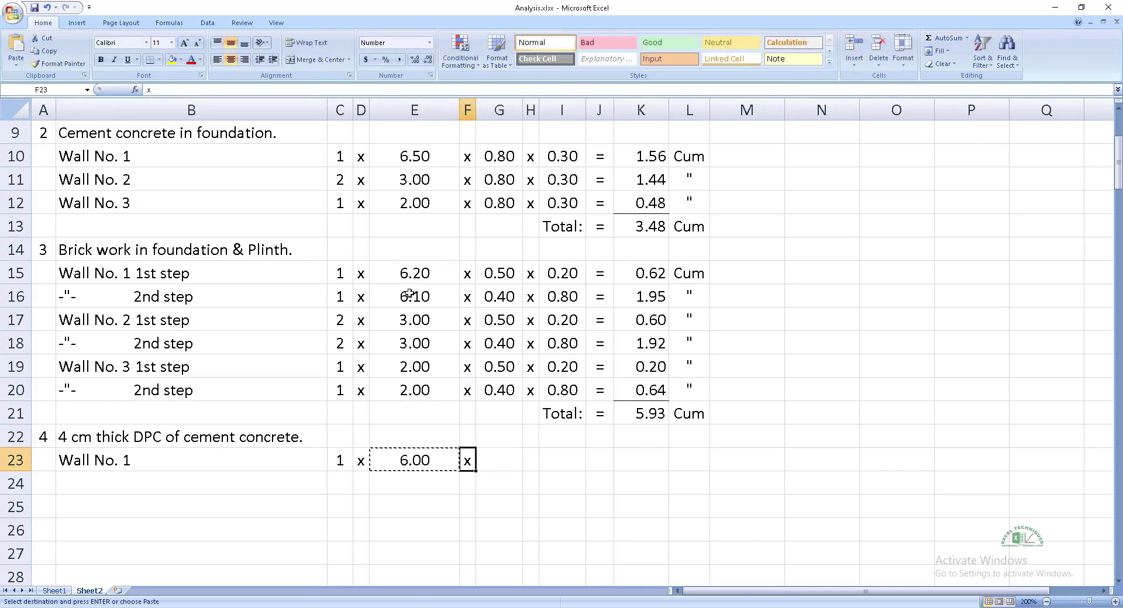
{"action": "key", "text": "Right"}
{"action": "key", "text": "ctrl+v"}
{"action": "key", "text": "Escape"}
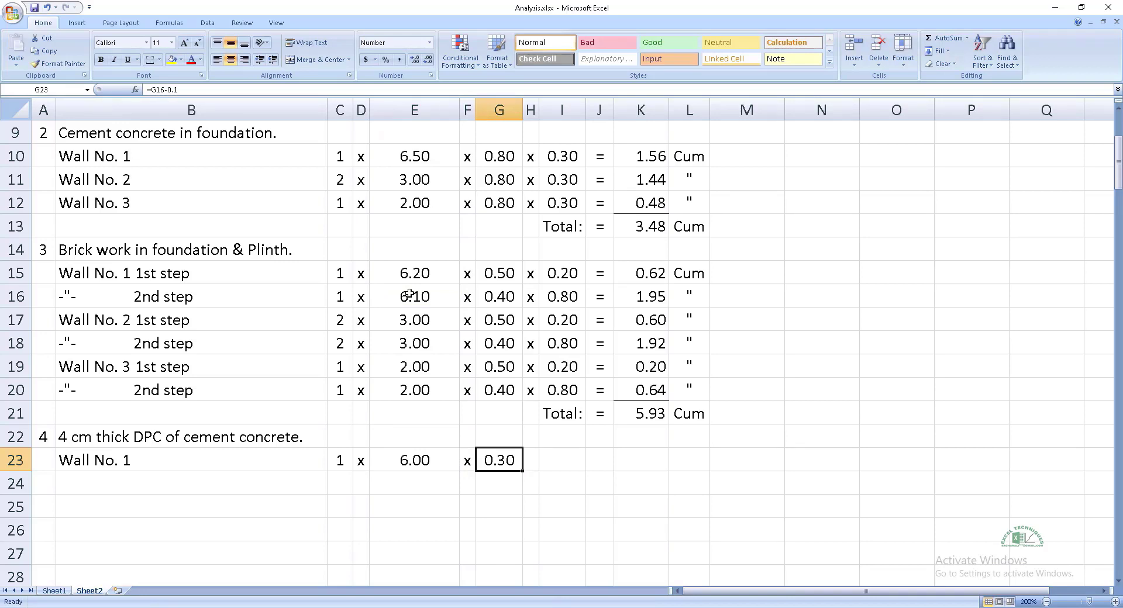
- Finish row 23 with an = sign, the quantity formula =C23*E23*G23 and the unit Sqm
{"action": "key", "text": "Right"}
{"action": "key", "text": "Right"}
{"action": "key", "text": "Right"}
{"action": "type", "text": "="}
{"action": "key", "text": "Tab"}
{"action": "type", "text": "=C23*E23*G23"}
{"action": "key", "text": "ctrl+Return"}
{"action": "key", "text": "Right"}
{"action": "type", "text": "S"}
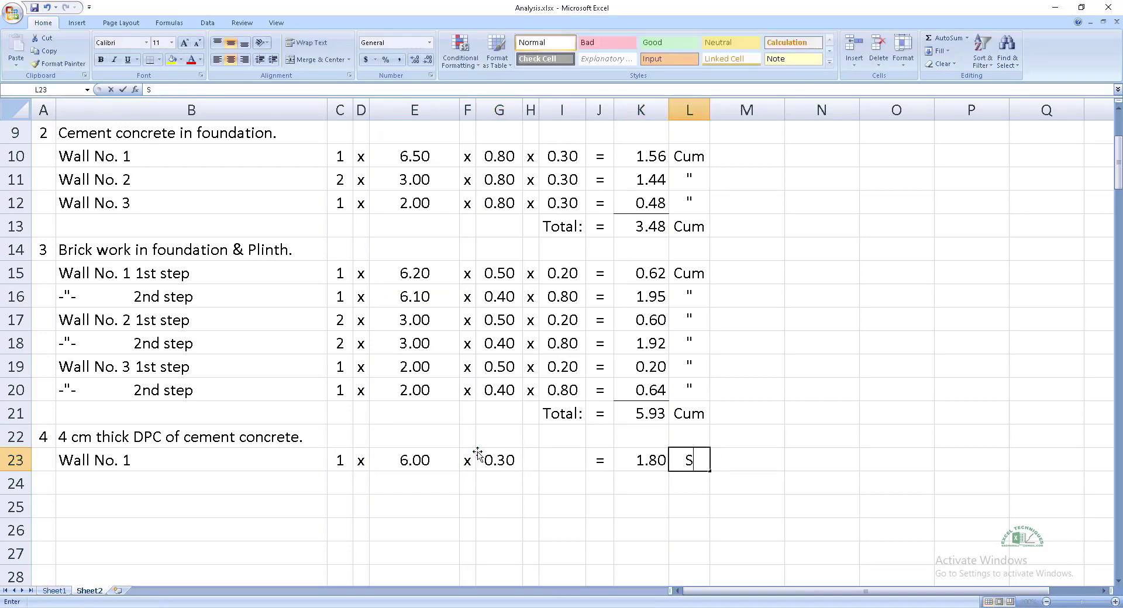
{"action": "type", "text": "qm"}
{"action": "key", "text": "Return"}
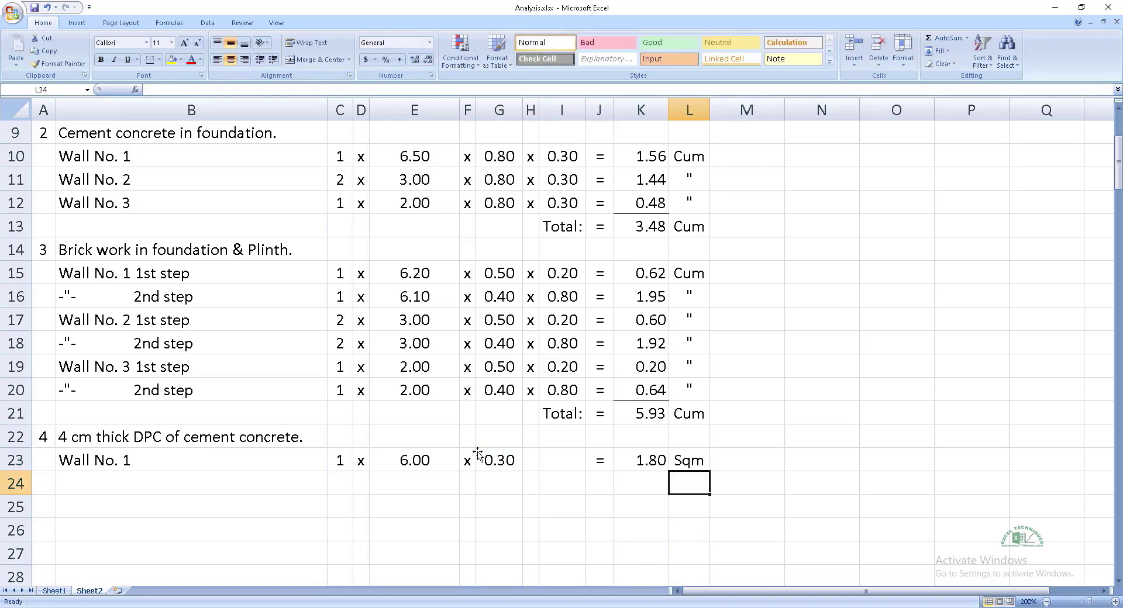
- Start DPC row 24 with the label Wall No. 2, number 2 and an x separator
{"action": "left_click", "coordinate": [254, 479]}
{"action": "type", "text": "Wall No. 2"}
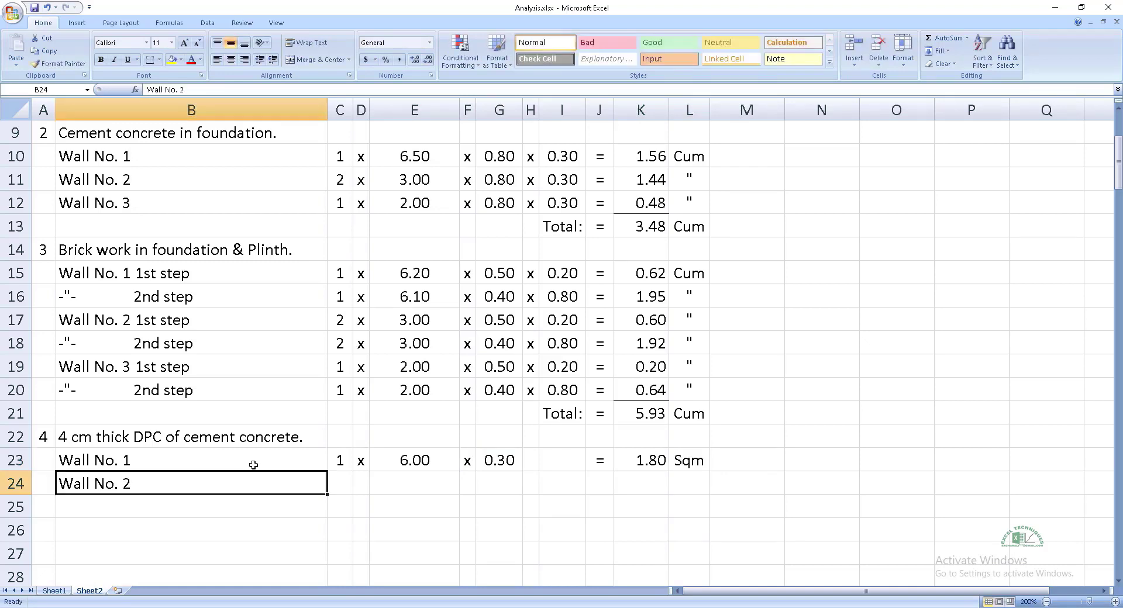
{"action": "key", "text": "Right"}
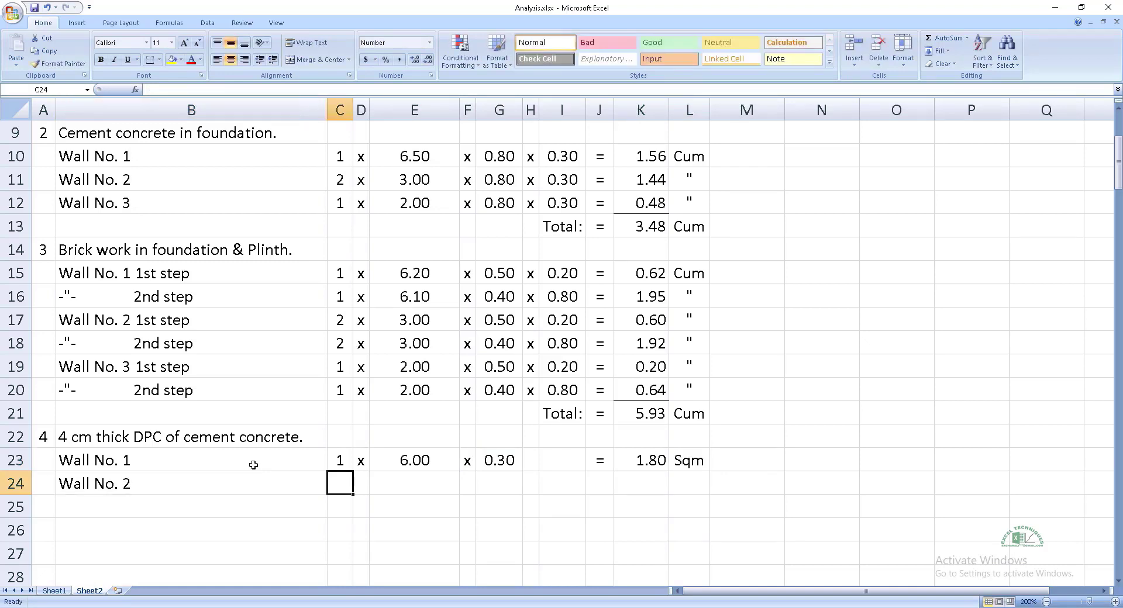
{"action": "type", "text": "2"}
{"action": "key", "text": "Right"}
{"action": "type", "text": "x"}
{"action": "key", "text": "Right"}
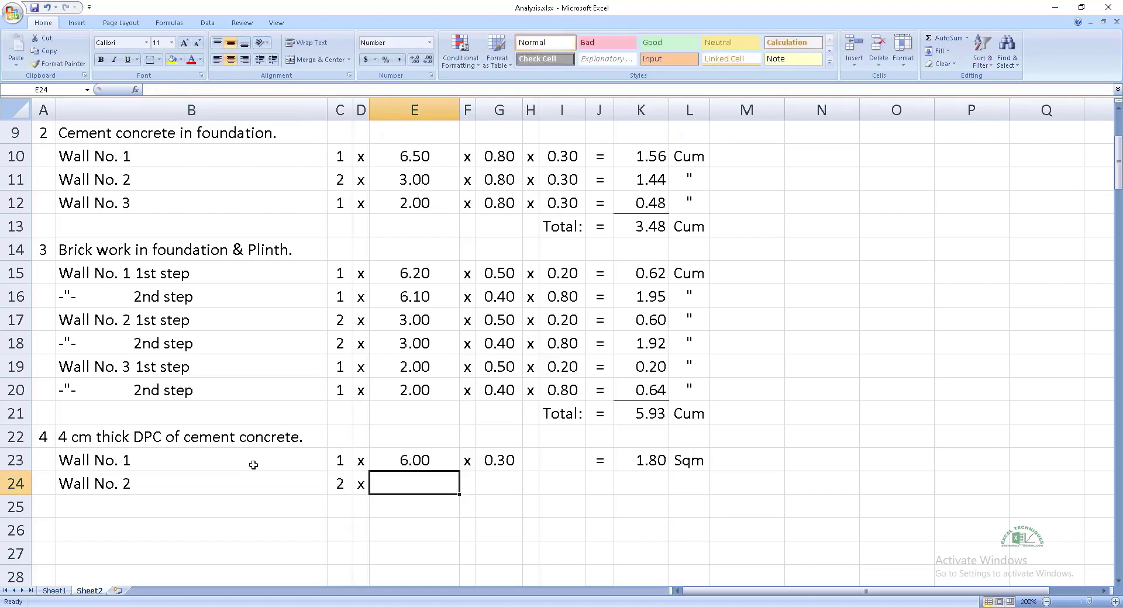
- Complete row 24 with length 3, an x separator, width =G23, the = sign, the quantity formula and a ditto mark
{"action": "type", "text": "3"}
{"action": "key", "text": "Right"}
{"action": "type", "text": "x"}
{"action": "key", "text": "Right"}
{"action": "type", "text": "="}
{"action": "key", "text": "Up"}
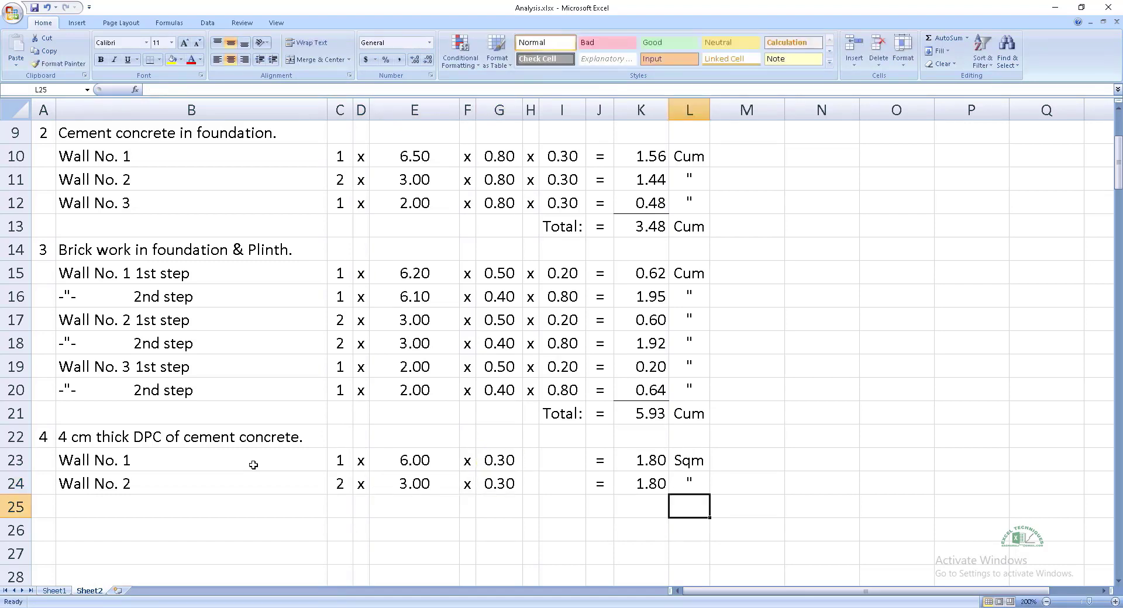
- Start DPC row 25 with the label Wall No. 3, number 1 and an x separator
{"action": "key", "text": "Home"}
{"action": "key", "text": "Right"}
{"action": "key", "text": "Up"}
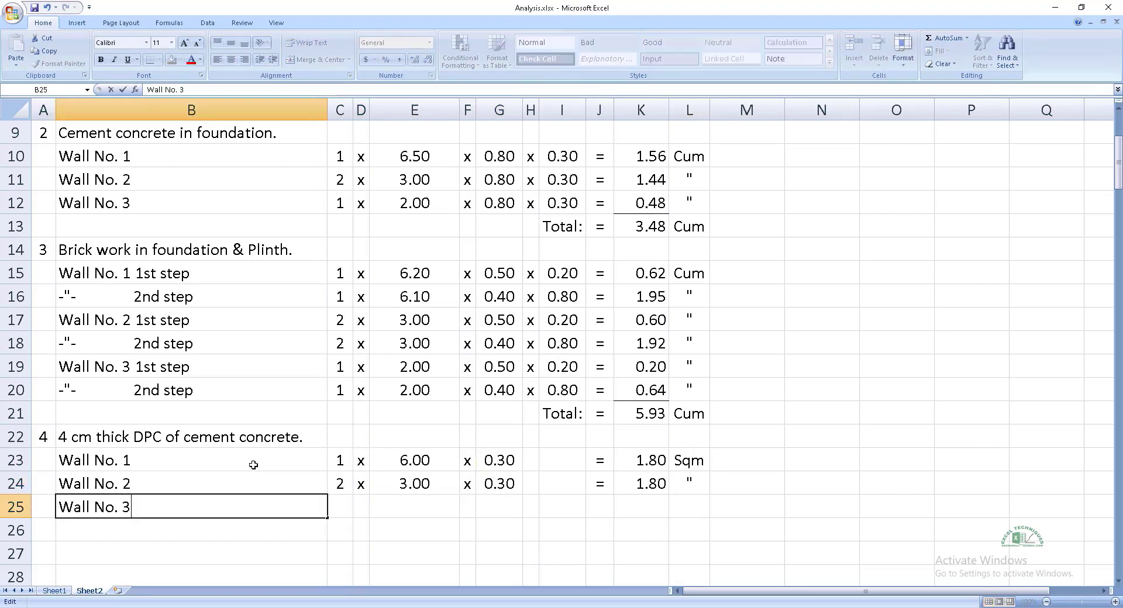
{"action": "key", "text": "Right"}
{"action": "type", "text": "1"}
{"action": "key", "text": "Right"}
{"action": "type", "text": "x"}
{"action": "key", "text": "Right"}
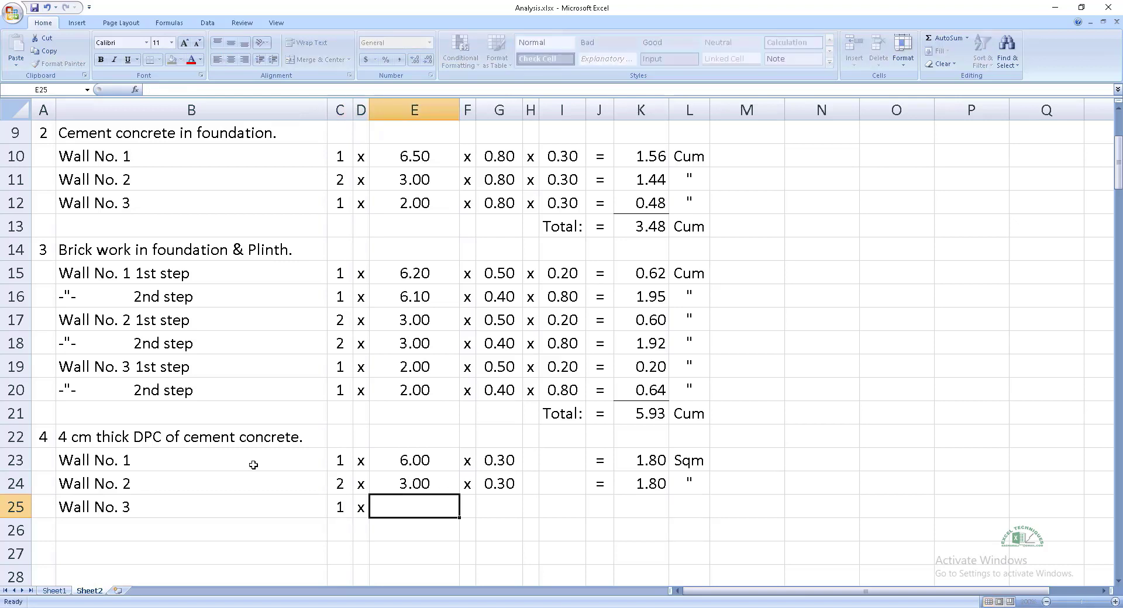
- Enter Wall No. 3's DPC length 2 and width 0.3 in row 25, separated by an x
{"action": "type", "text": "2"}
{"action": "key", "text": "Right"}
{"action": "type", "text": "x"}
{"action": "key", "text": "Right"}
{"action": "type", "text": "0.3"}
{"action": "key", "text": "Right"}
{"action": "key", "text": "Right"}
{"action": "key", "text": "Right"}
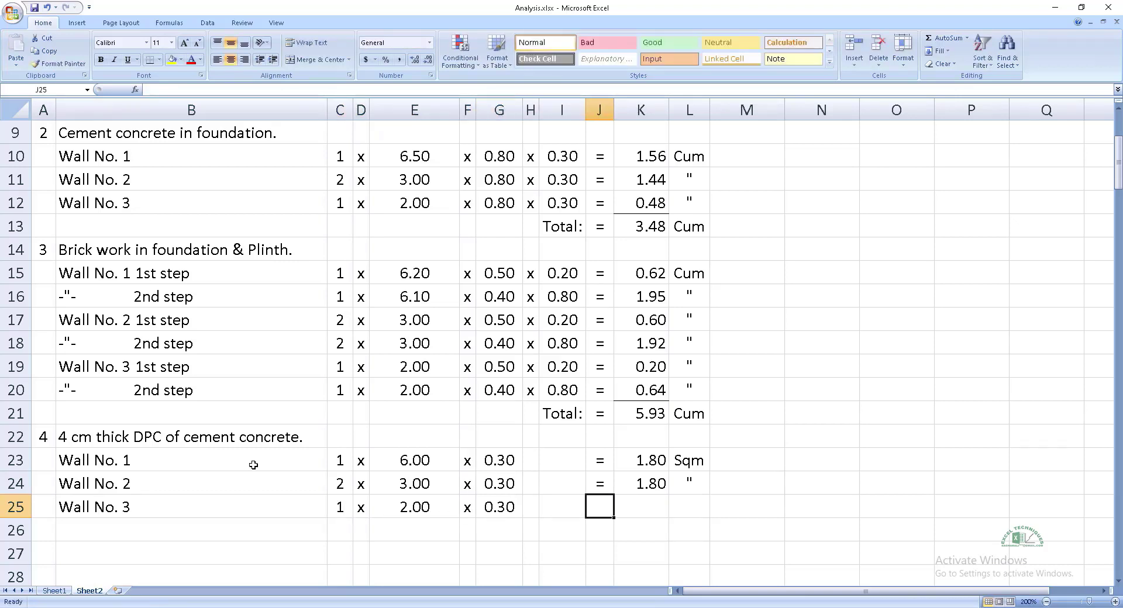
- Copy cells J24:L24 to row 25 and complete the DPC Total: row in row 26 with the summed quantity and the unit Sqm
{"action": "key", "text": "Up"}
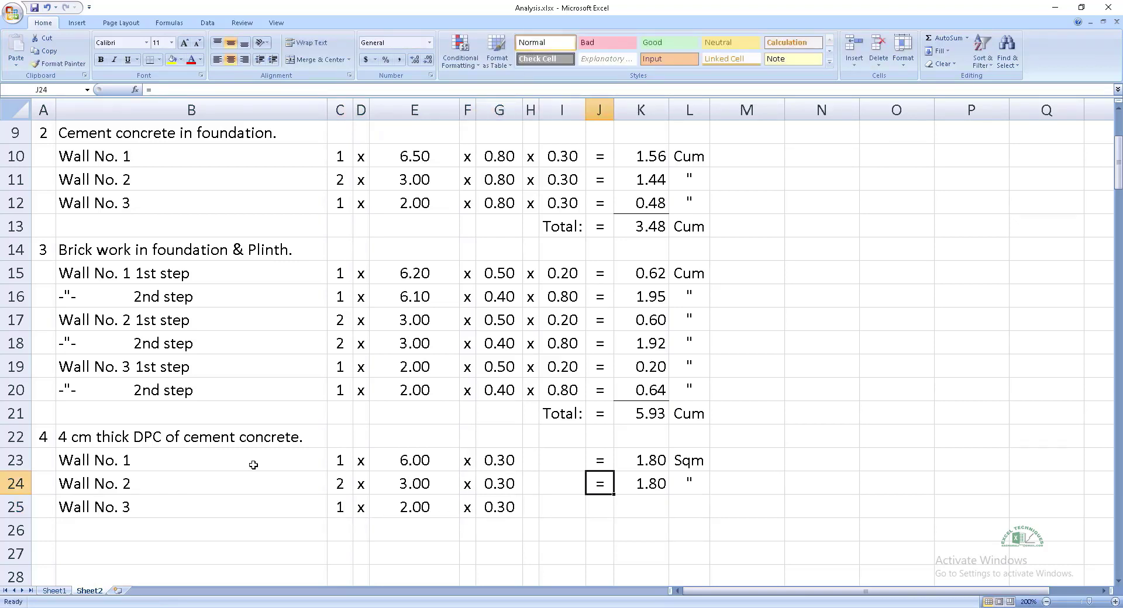
{"action": "key", "text": "shift+Right"}
{"action": "key", "text": "shift+Right"}
{"action": "key", "text": "ctrl+c"}
{"action": "key", "text": "Down"}
{"action": "key", "text": "Return"}
{"action": "key", "text": "Down"}
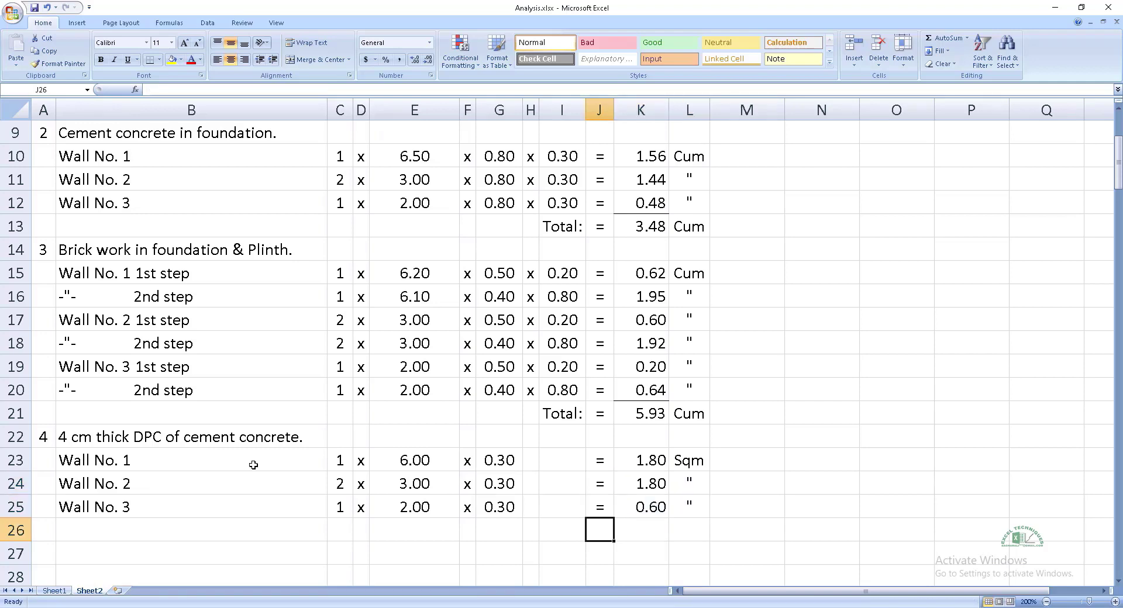
{"action": "key", "text": "Left"}
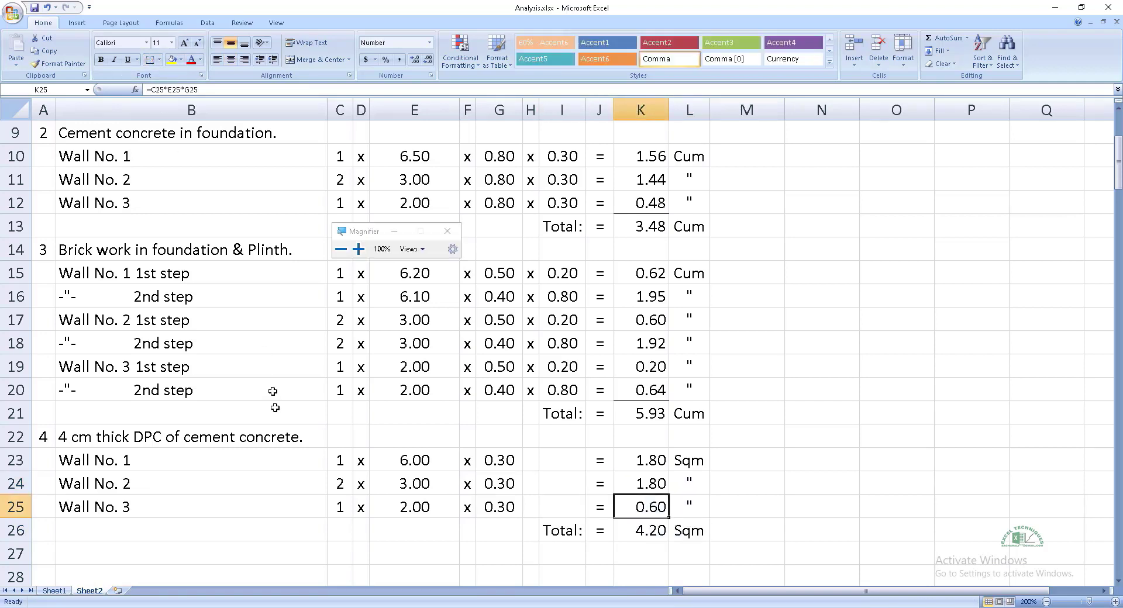
- Add item 5, Brick work in super structure., with the copied labels Wall No. 1 to 3, and link C28 to C23
{"action": "left_click", "coordinate": [51, 555]}
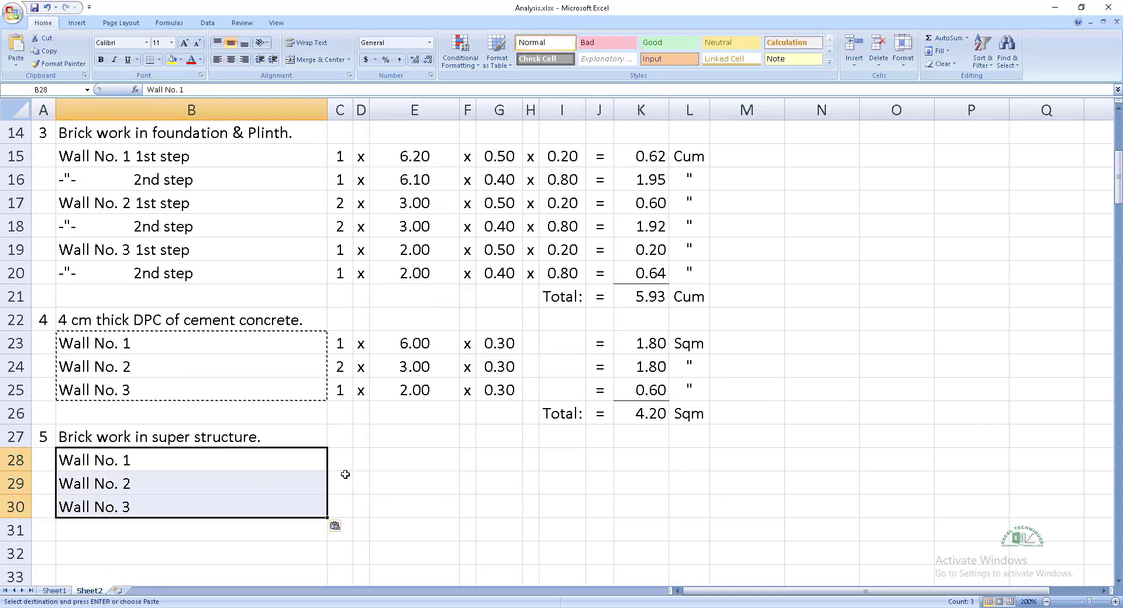
{"action": "left_click", "coordinate": [348, 462]}
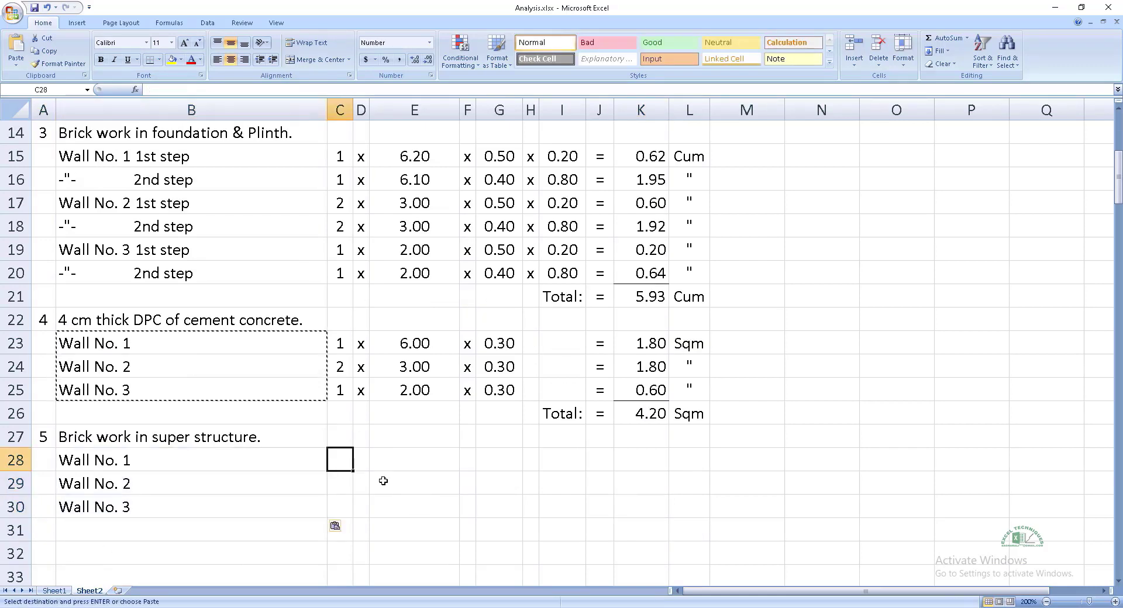
{"action": "type", "text": "1"}
{"action": "key", "text": "Return"}
- Link Wall No. 1's super structure length to E23 and its width to G23 in row 28, with x separators
{"action": "left_click", "coordinate": [410, 459]}
{"action": "type", "text": "="}
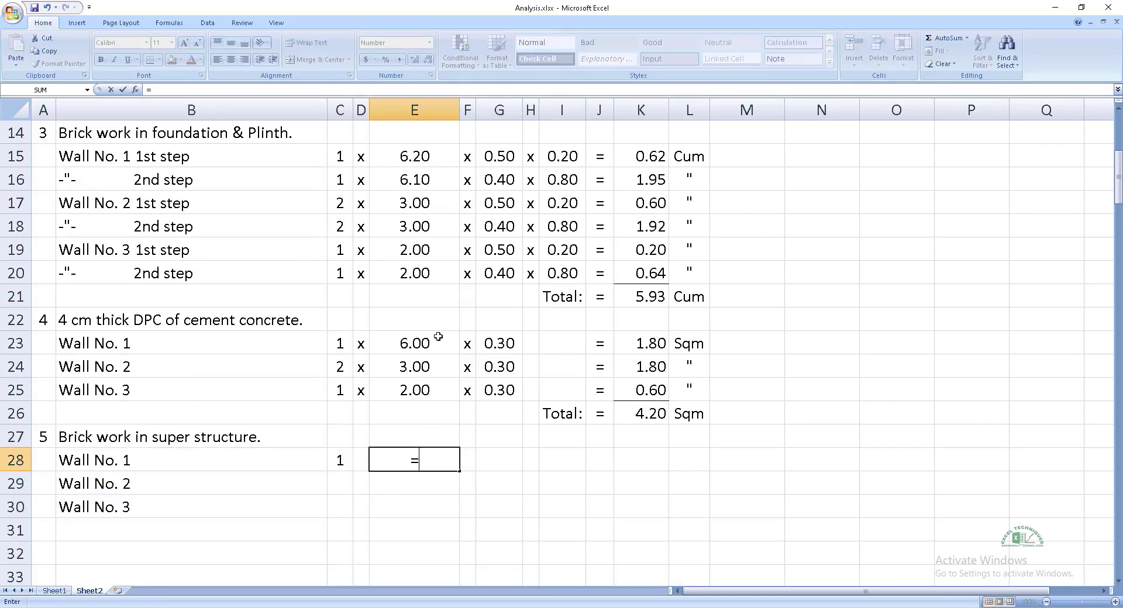
{"action": "left_click", "coordinate": [431, 341]}
{"action": "key", "text": "Tab"}
{"action": "key", "text": "Tab"}
{"action": "type", "text": "="}
{"action": "left_click", "coordinate": [513, 351]}
{"action": "key", "text": "Return"}
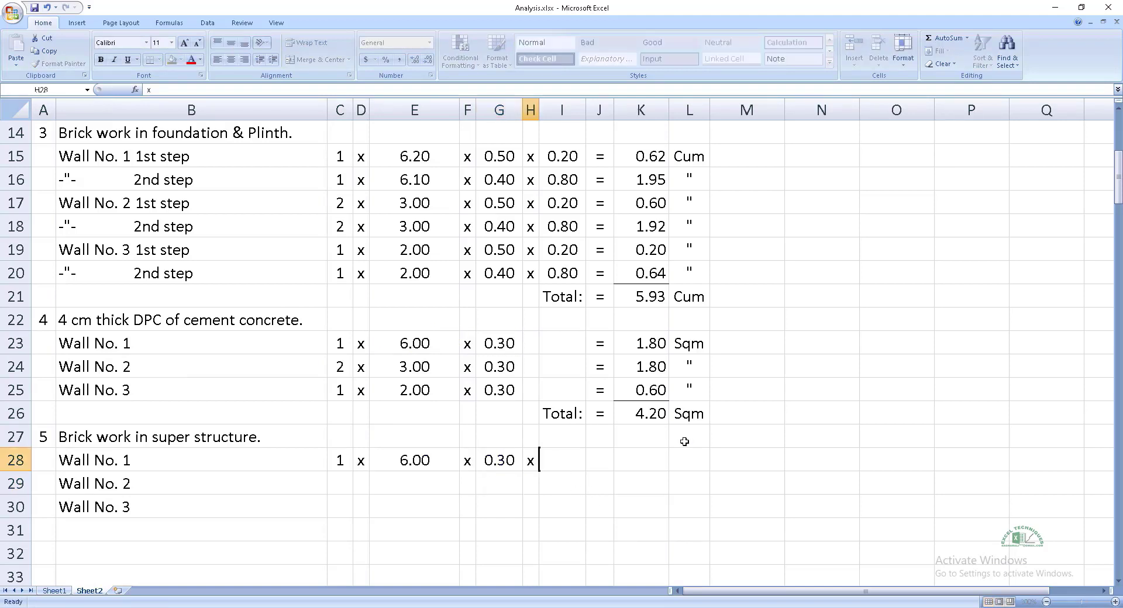
- Enter height 3 in I28 and copy the = sign, quantity formula and unit from J15:L15 into row 28
{"action": "key", "text": "Tab"}
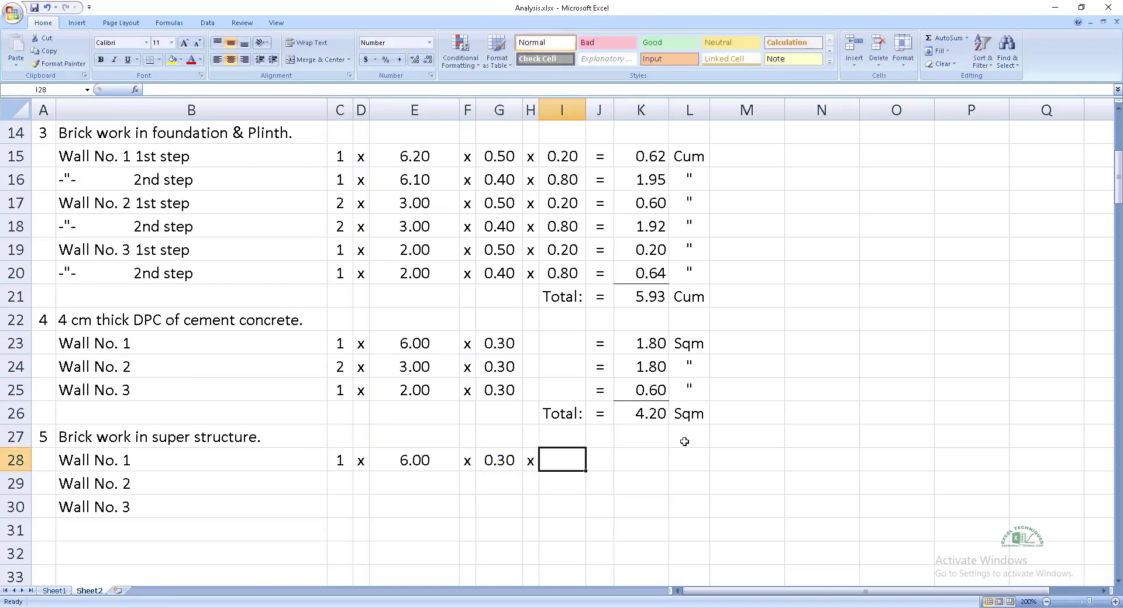
{"action": "type", "text": "3"}
{"action": "key", "text": "Tab"}
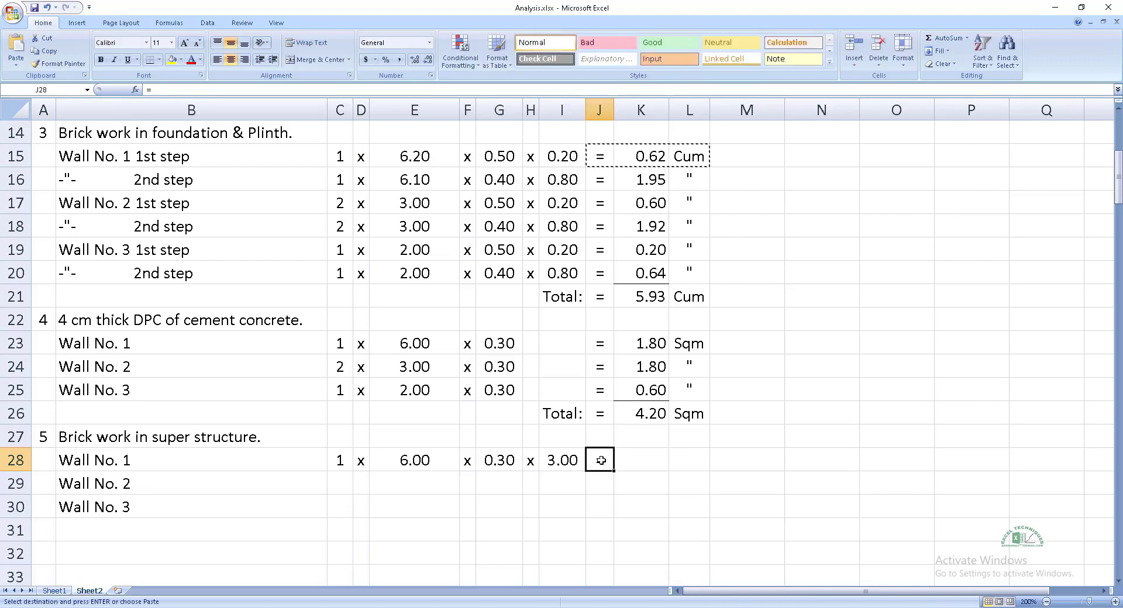
{"action": "key", "text": "Return"}
{"action": "left_click", "coordinate": [664, 521]}
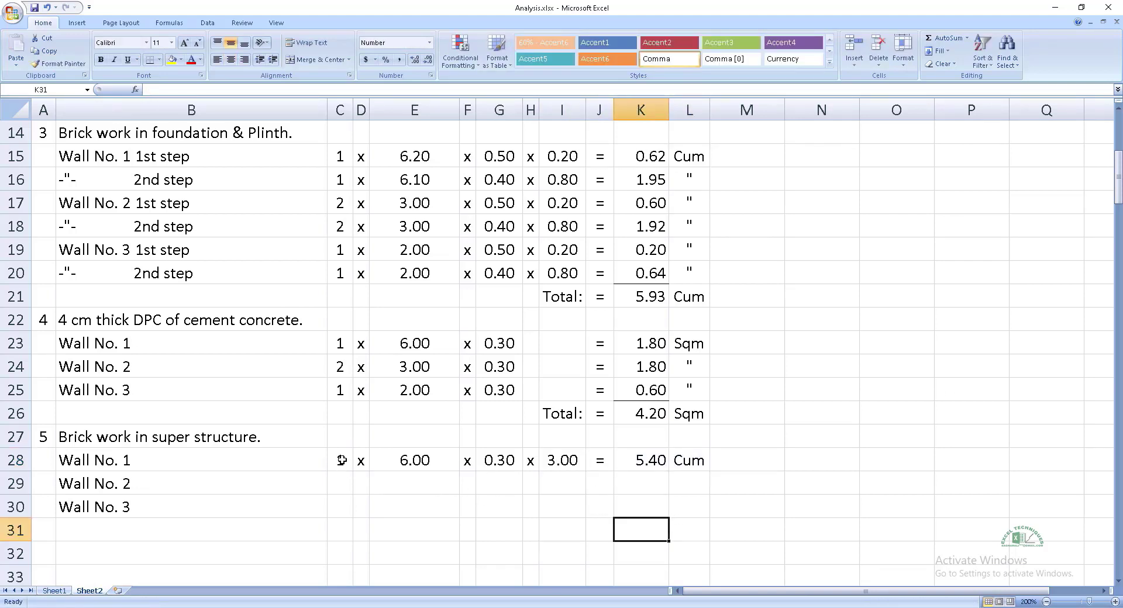
- Copy Wall No. 1's cells C28:K28 to the Wall No. 2 and Wall No. 3 rows below
{"action": "left_click_drag", "start_coordinate": [340, 460], "coordinate": [649, 461]}
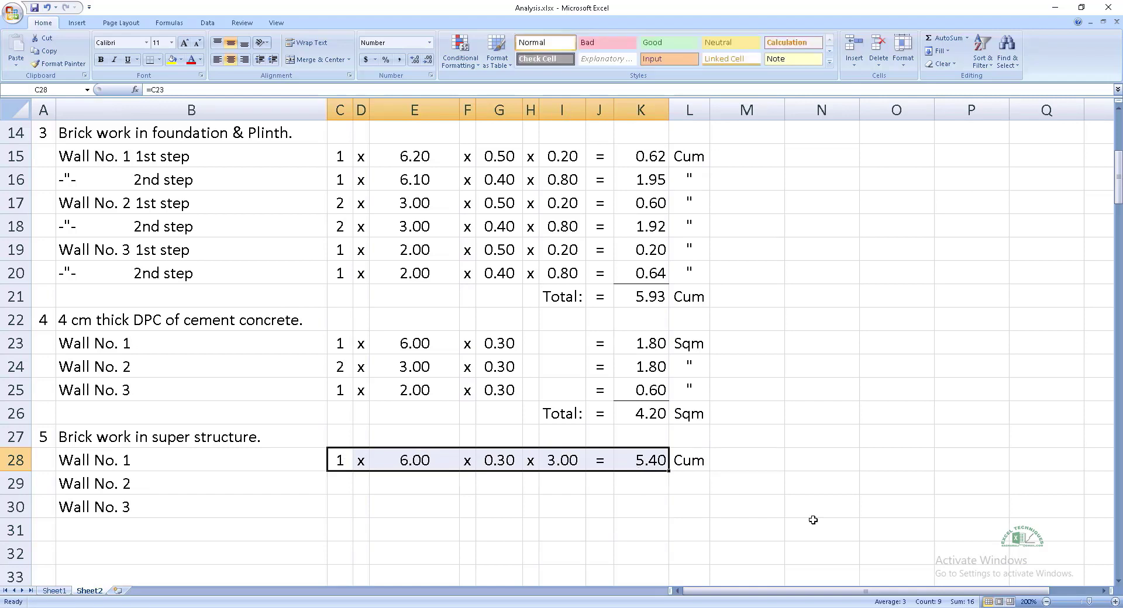
{"action": "key", "text": "ctrl+c"}
{"action": "key", "text": "Down"}
{"action": "key", "text": "ctrl+v"}
{"action": "key", "text": "Down"}
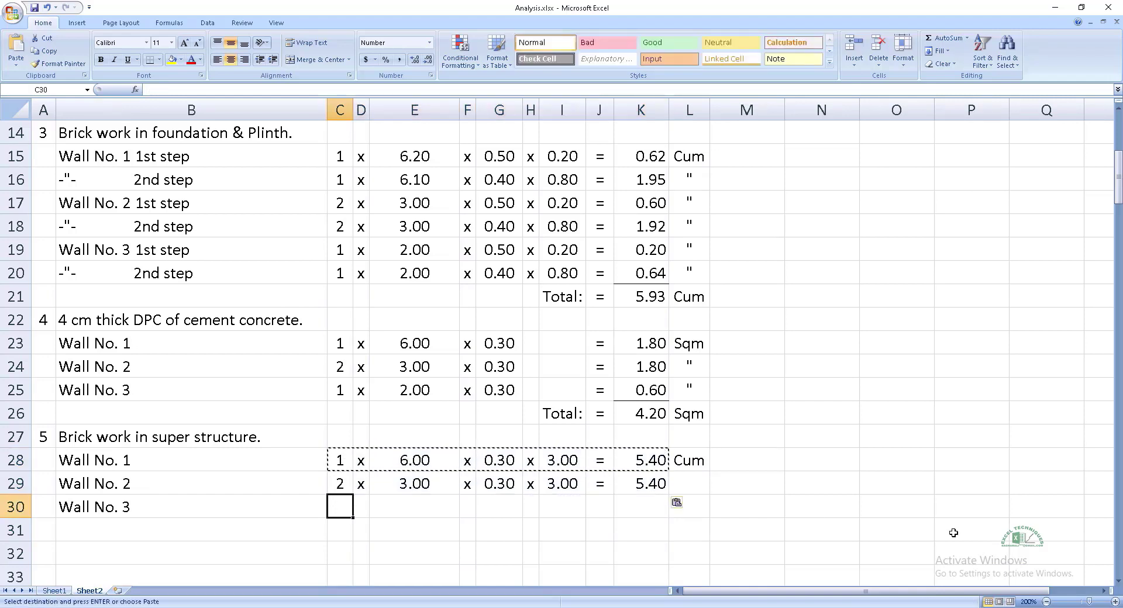
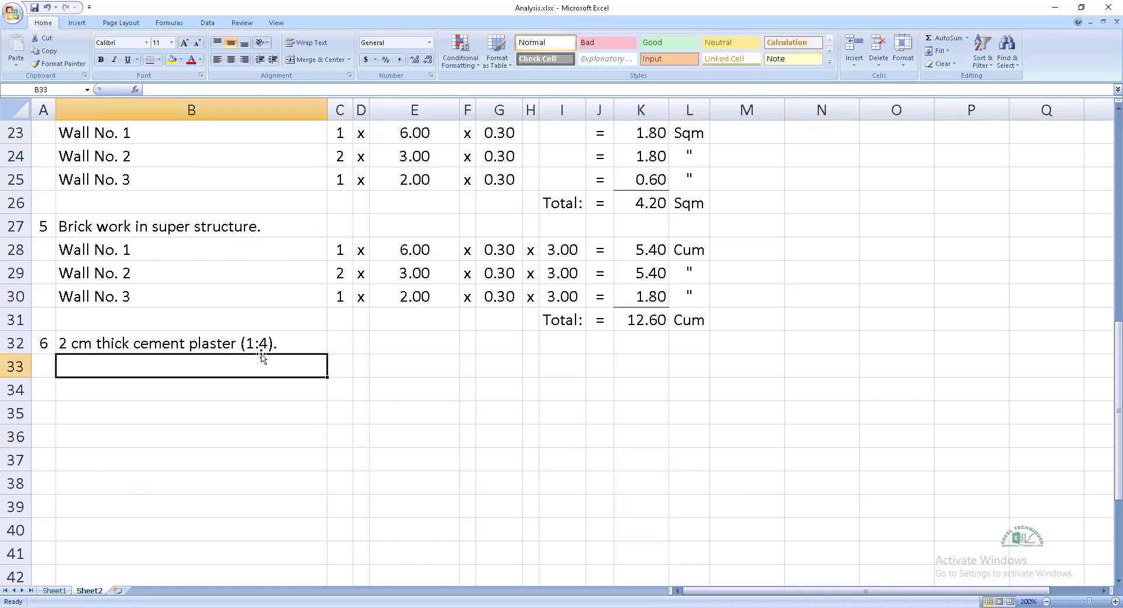
- Under 2 cm thick cement plaster (1:4)., start row 33 with Wall No. 1, a number formula giving 2 and an x separator
{"action": "type", "text": "Wall No. 1"}
{"action": "key", "text": "Tab"}
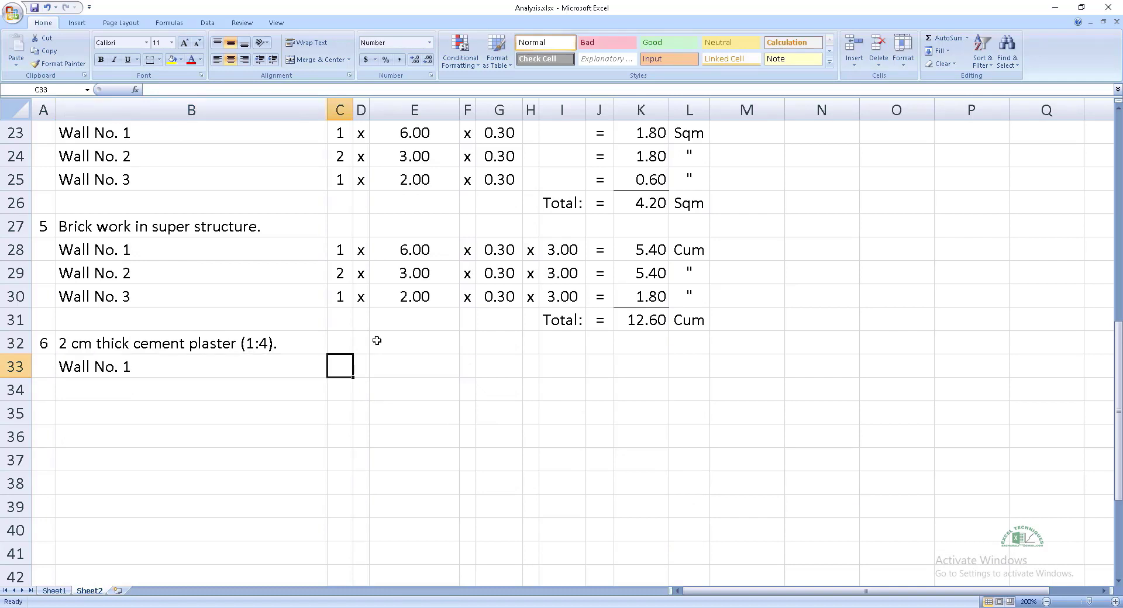
{"action": "type", "text": "="}
{"action": "key", "text": "Up"}
{"action": "key", "text": "Up"}
{"action": "key", "text": "Up"}
{"action": "key", "text": "Up"}
{"action": "key", "text": "Up"}
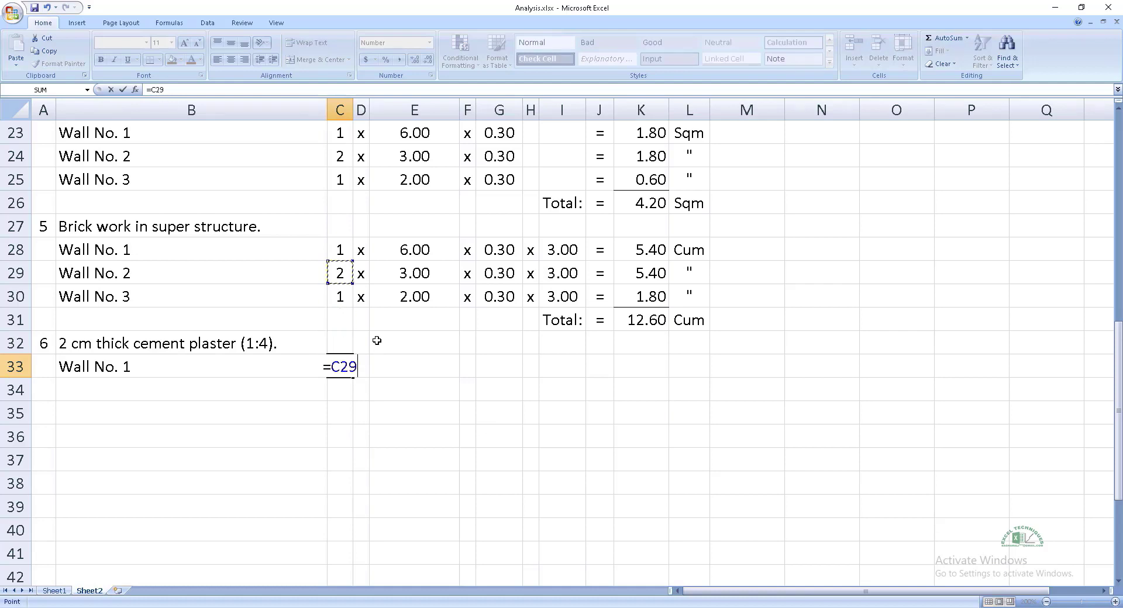
{"action": "key", "text": "Tab"}
{"action": "type", "text": "x"}
{"action": "key", "text": "Tab"}
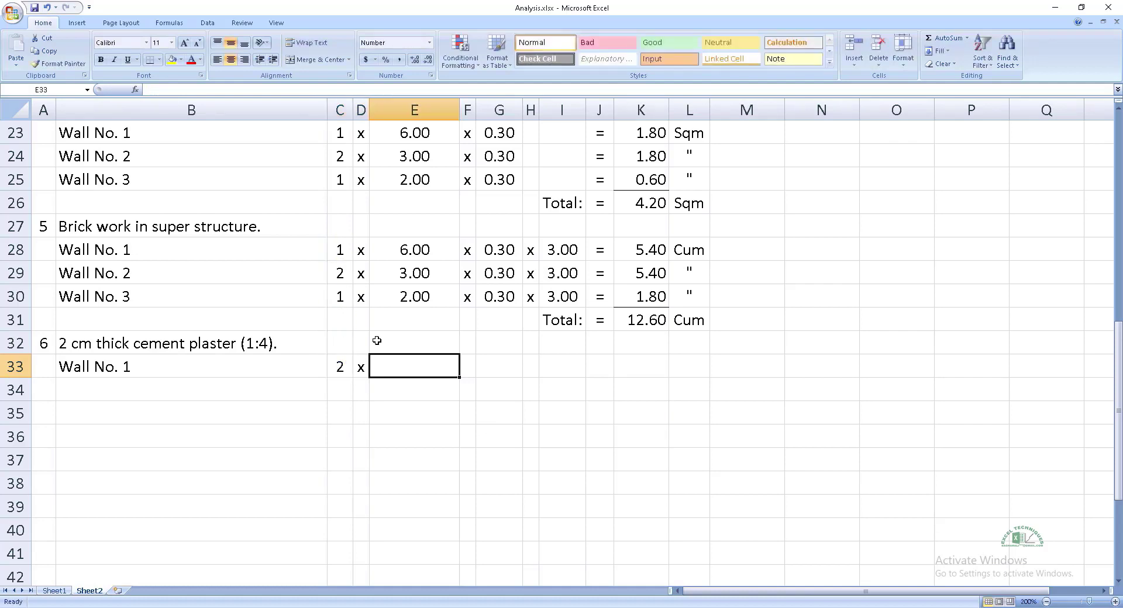
- Link Wall No. 1's plaster length in E33 to E28 and its height in G33 to I28, separated by an x
{"action": "type", "text": "="}
{"action": "key", "text": "Up"}
{"action": "key", "text": "Up"}
{"action": "key", "text": "Up"}
{"action": "key", "text": "Up"}
{"action": "key", "text": "Up"}
{"action": "key", "text": "Tab"}
{"action": "type", "text": "x"}
{"action": "key", "text": "Tab"}
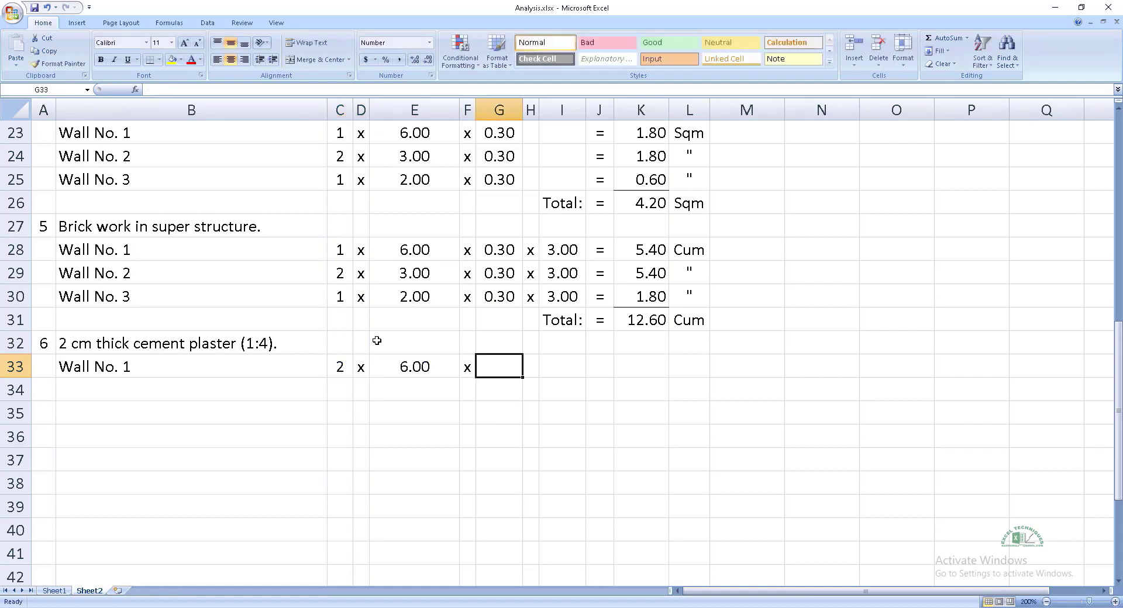
{"action": "type", "text": "="}
{"action": "left_click", "coordinate": [576, 250]}
{"action": "key", "text": "Return"}
- Start row 34 with the ditto label -"- below DPC, number 2 and an x separator
{"action": "key", "text": "Left"}
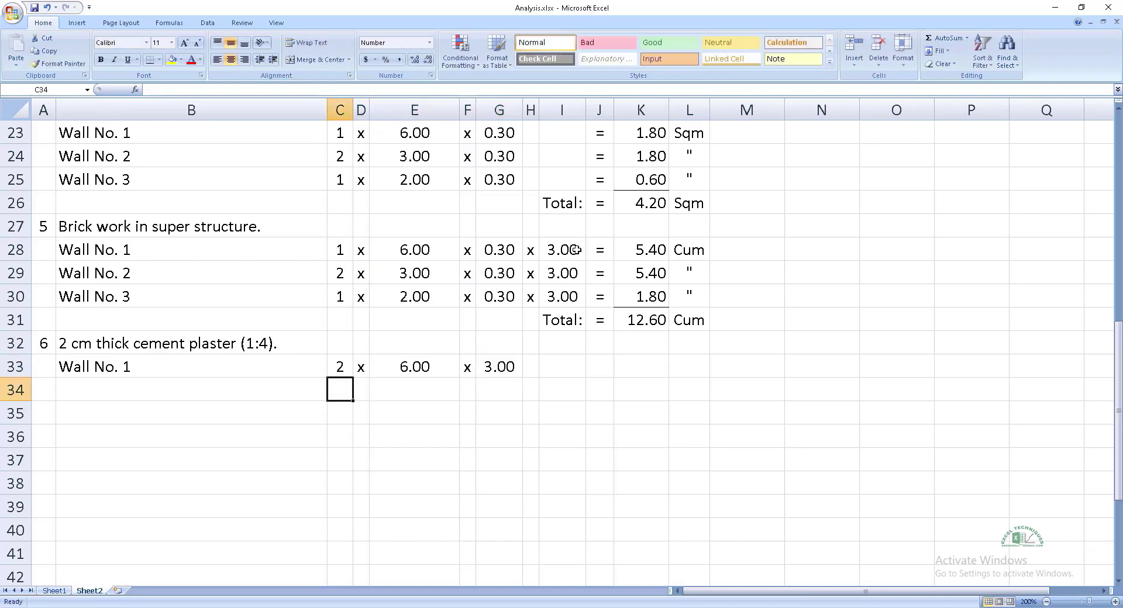
{"action": "key", "text": "Left"}
{"action": "type", "text": "-\"-          below DPC"}
{"action": "key", "text": "Tab"}
{"action": "type", "text": "2"}
{"action": "key", "text": "Tab"}
{"action": "type", "text": "x"}
{"action": "key", "text": "Tab"}
- Enter the below DPC plaster length in E34 with the formula =E33+.1, followed by an x separator
{"action": "type", "text": "="}
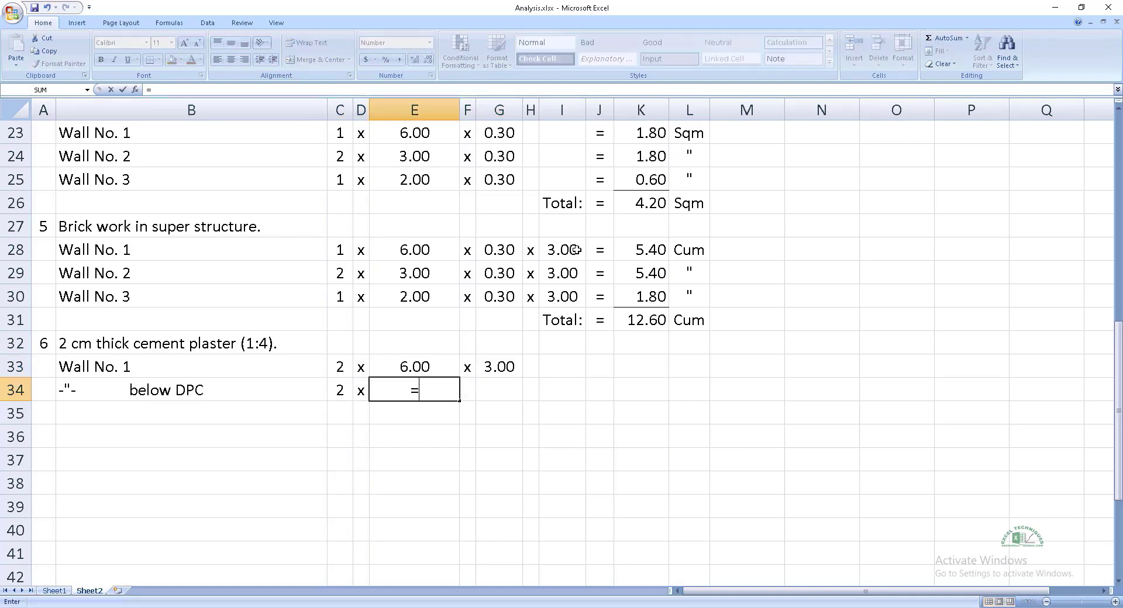
{"action": "key", "text": "Up"}
{"action": "type", "text": "+."}
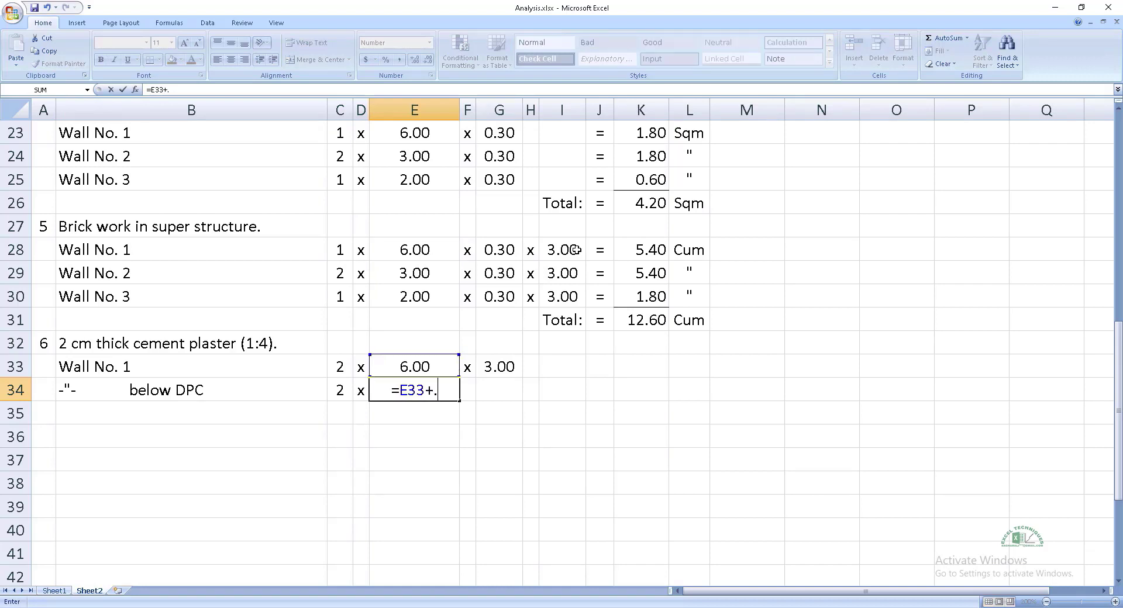
{"action": "type", "text": "1"}
{"action": "key", "text": "Tab"}
{"action": "type", "text": "x"}
{"action": "key", "text": "Tab"}
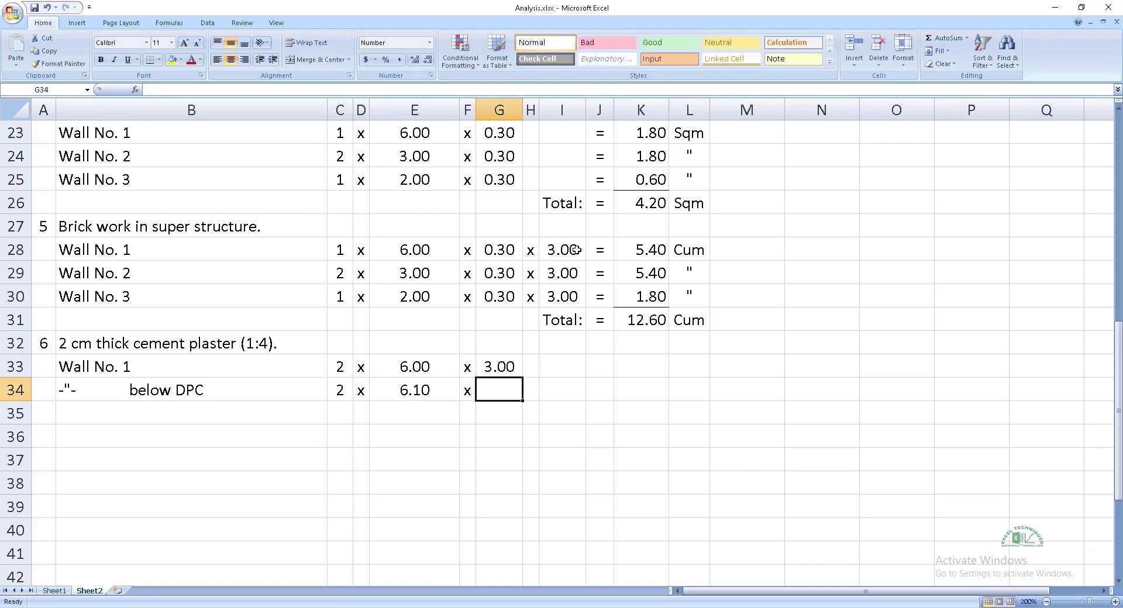
{"action": "type", "text": "="}
{"action": "scroll", "coordinate": [570, 348], "scroll_direction": "up", "scroll_amount": 7}
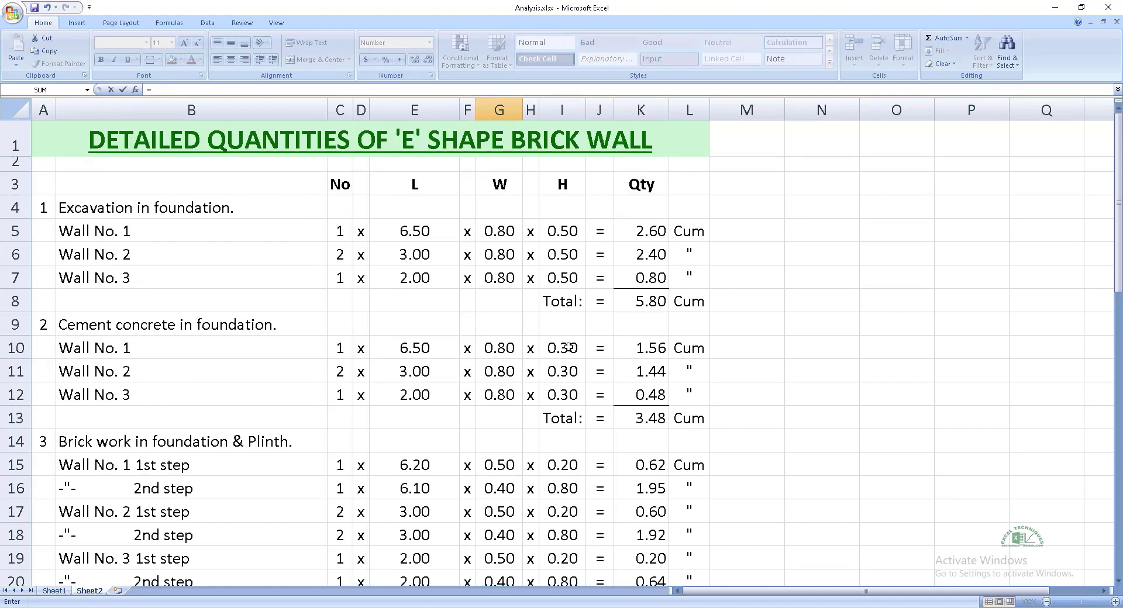
{"action": "left_click", "coordinate": [570, 348]}
{"action": "type", "text": "+"}
{"action": "left_click", "coordinate": [559, 466]}
{"action": "type", "text": "+"}
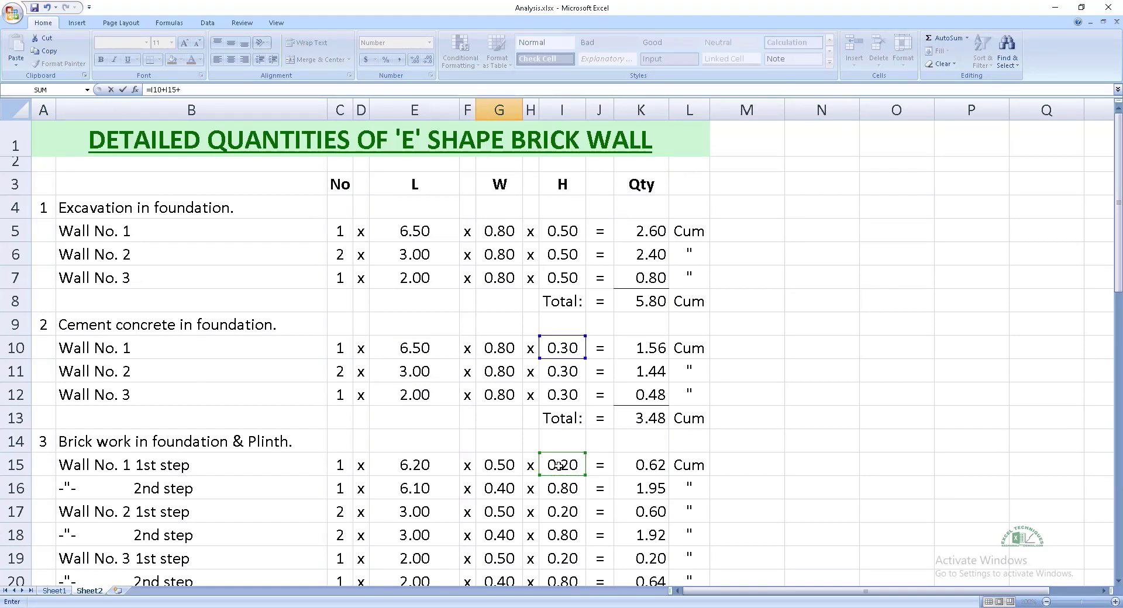
{"action": "left_click", "coordinate": [559, 490]}
{"action": "key", "text": "Escape"}
- Set the below DPC plaster height in G34 to 0.80 and label row 35 Wall No. 2
{"action": "key", "text": "Down"}
{"action": "key", "text": "Left"}
{"action": "key", "text": "Left"}
{"action": "key", "text": "Left"}
{"action": "key", "text": "Left"}
{"action": "key", "text": "Left"}
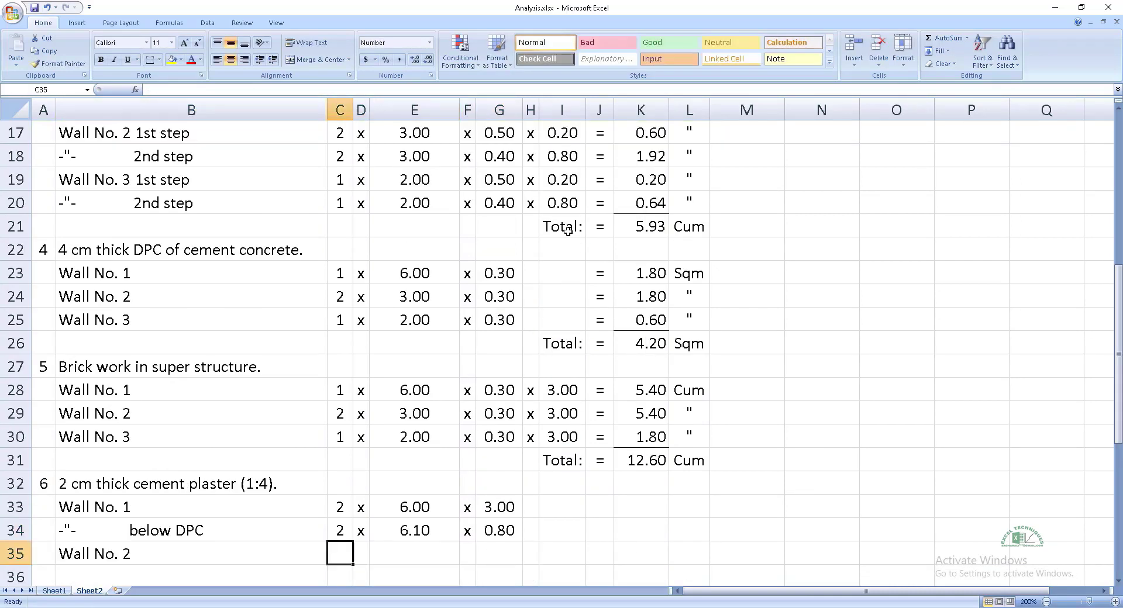
- Set Wall No. 2's plaster number in C35 with the formula =C29*2, followed by an x separator
{"action": "type", "text": "="}
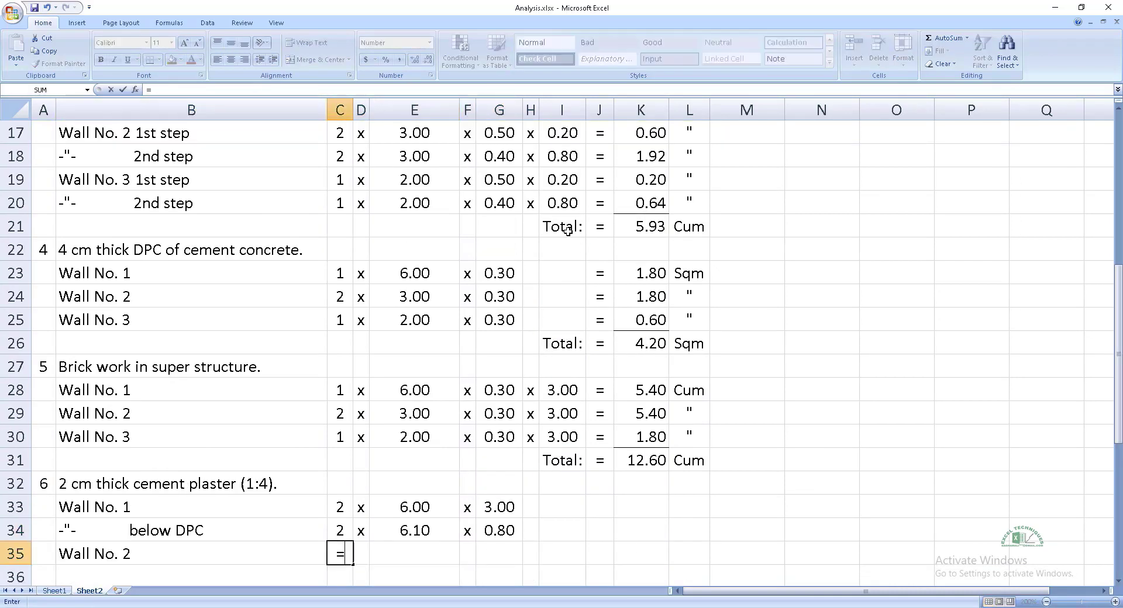
{"action": "left_click", "coordinate": [339, 413]}
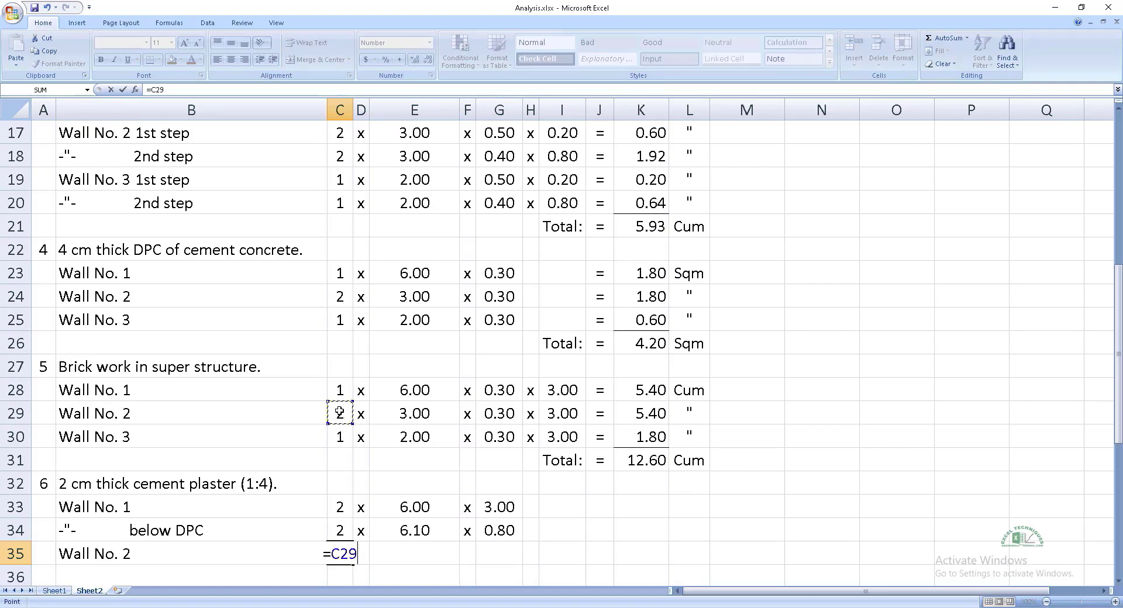
{"action": "type", "text": "*2"}
{"action": "key", "text": "Tab"}
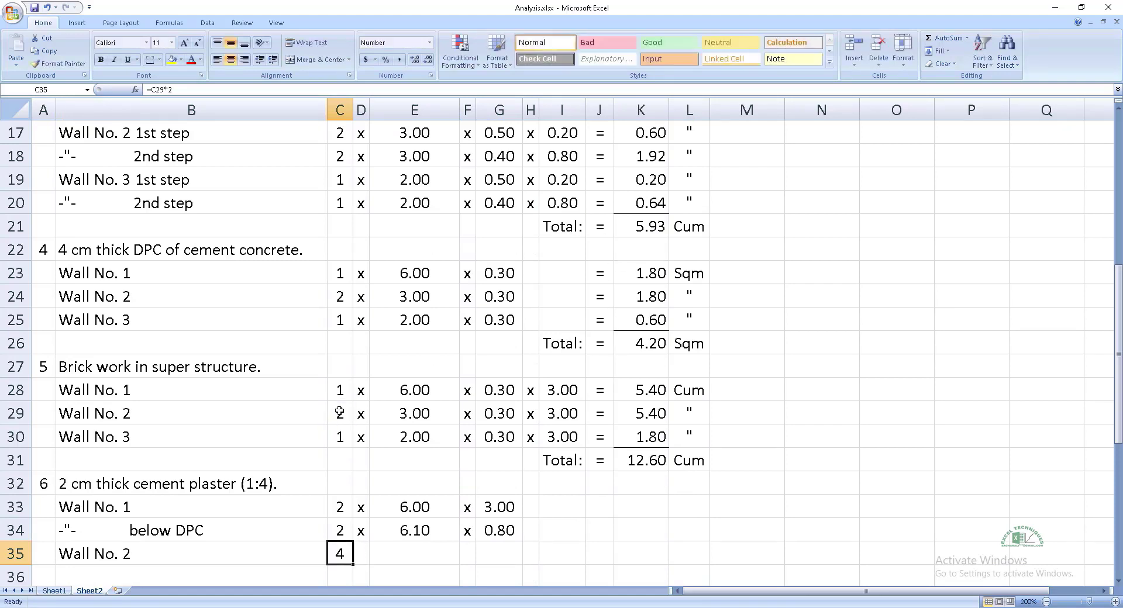
{"action": "type", "text": "x"}
{"action": "key", "text": "Tab"}
- Link Wall No. 2's plaster length in E35 to E29 and set its height in G35 to 3.00, separated by an x
{"action": "type", "text": "="}
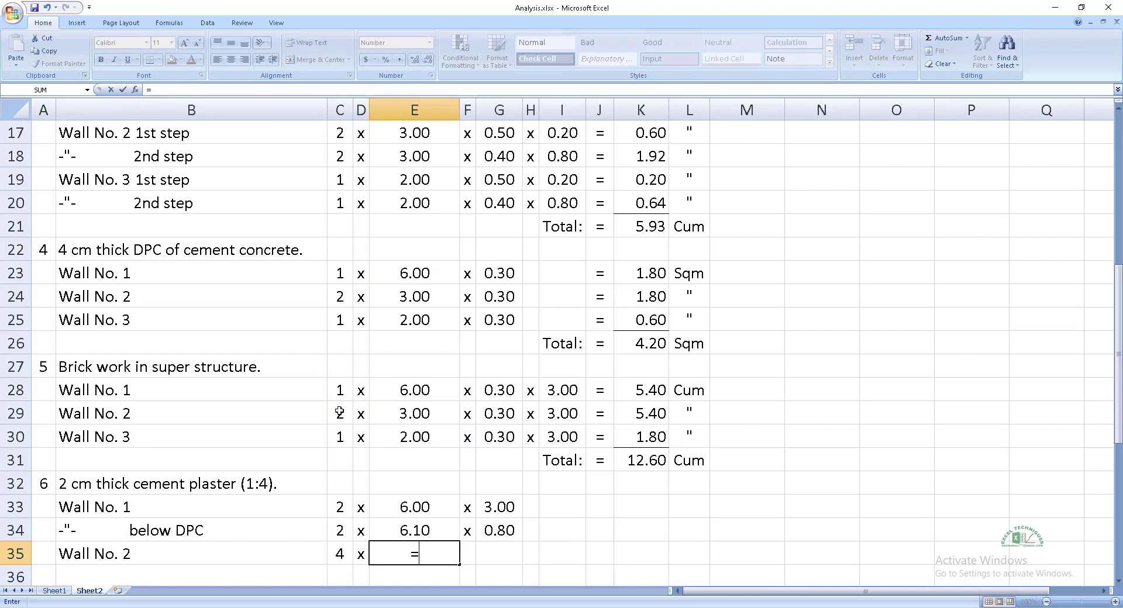
{"action": "left_click", "coordinate": [399, 417]}
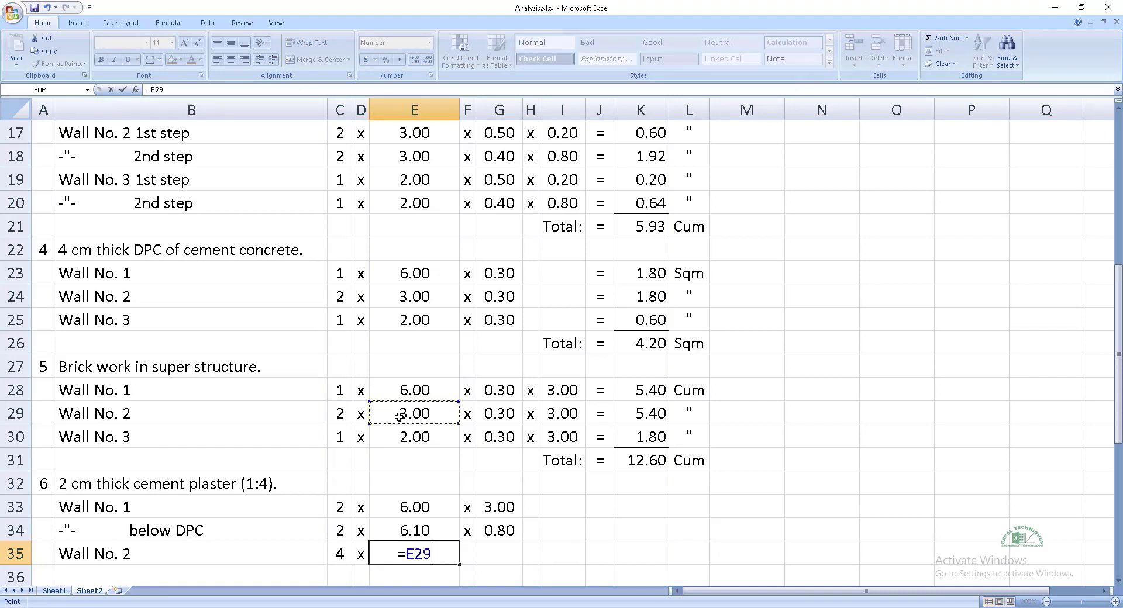
{"action": "key", "text": "Tab"}
{"action": "type", "text": "x"}
{"action": "key", "text": "Tab"}
{"action": "type", "text": "3"}
{"action": "key", "text": "Return"}
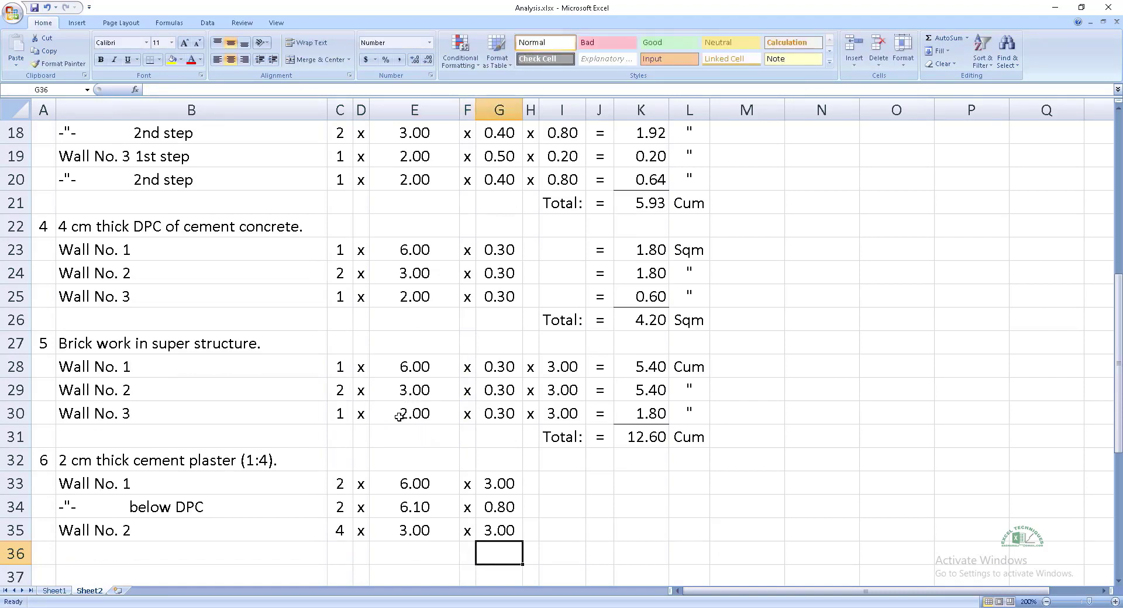
- Start row 36 with the ditto label -"- below DPC, the number linked to C35, and an x separator
{"action": "key", "text": "Left"}
{"action": "key", "text": "Left"}
{"action": "key", "text": "Left"}
{"action": "key", "text": "Left"}
{"action": "key", "text": "Left"}
{"action": "type", "text": "-\"-          below DPC"}
{"action": "key", "text": "Tab"}
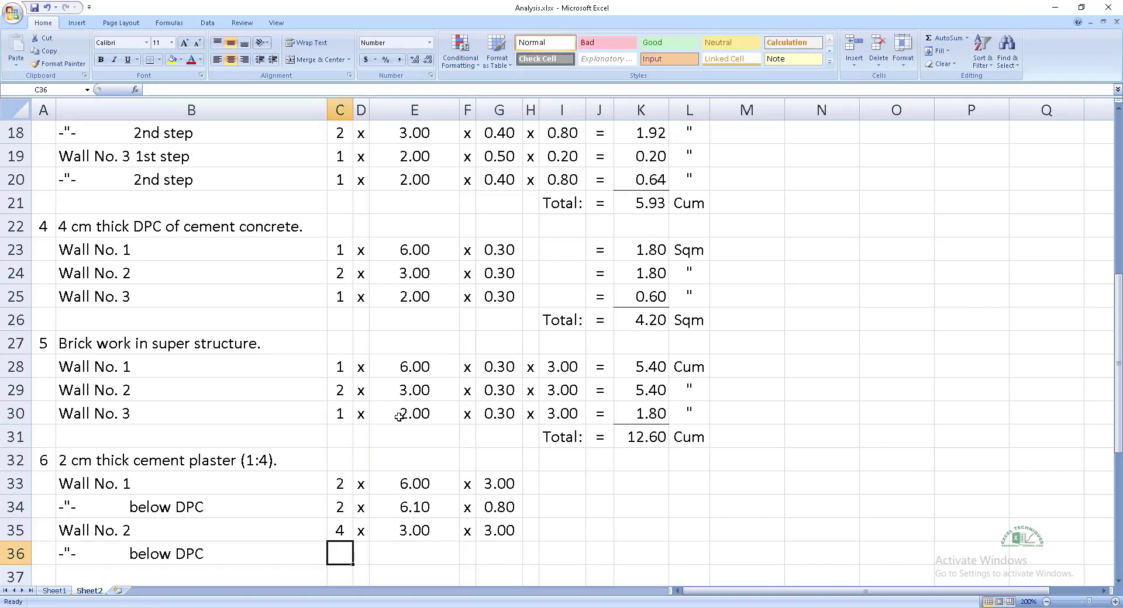
{"action": "type", "text": "="}
{"action": "key", "text": "Up"}
{"action": "key", "text": "Tab"}
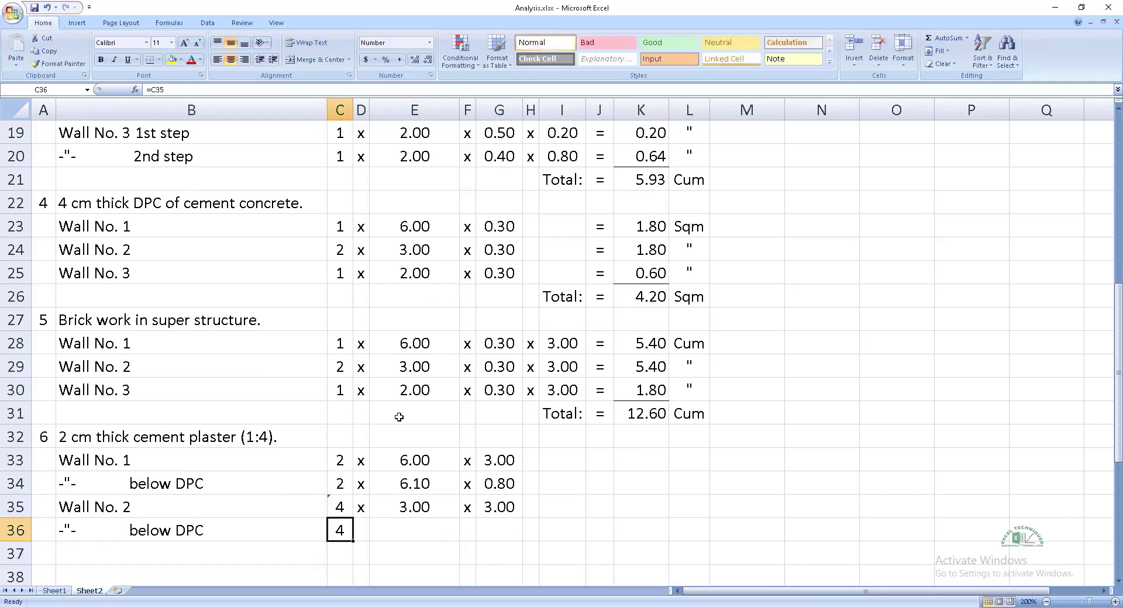
{"action": "type", "text": "x"}
{"action": "key", "text": "Tab"}
- Link the below DPC length in E36 to E35, add an x separator, and copy the height cell G35 into G36
{"action": "type", "text": "="}
{"action": "key", "text": "Up"}
{"action": "key", "text": "Tab"}
{"action": "type", "text": "x"}
{"action": "key", "text": "Tab"}
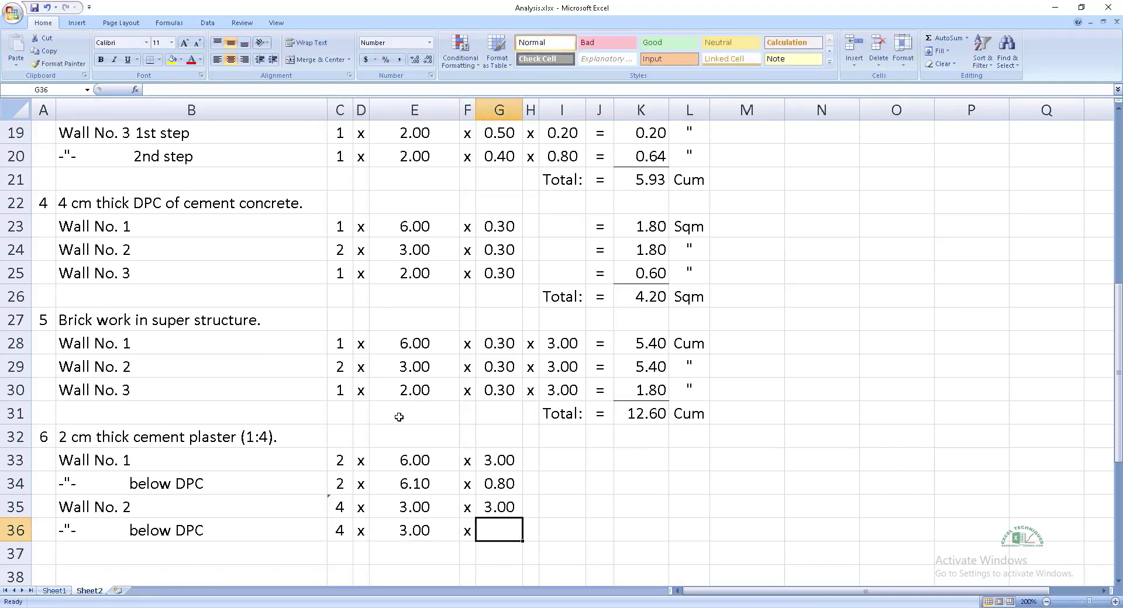
{"action": "key", "text": "Up"}
{"action": "key", "text": "ctrl+c"}
{"action": "key", "text": "Down"}
{"action": "key", "text": "ctrl+v"}
- Label row 37 of the plaster item Wall No. 3
{"action": "key", "text": "Down"}
{"action": "key", "text": "Home"}
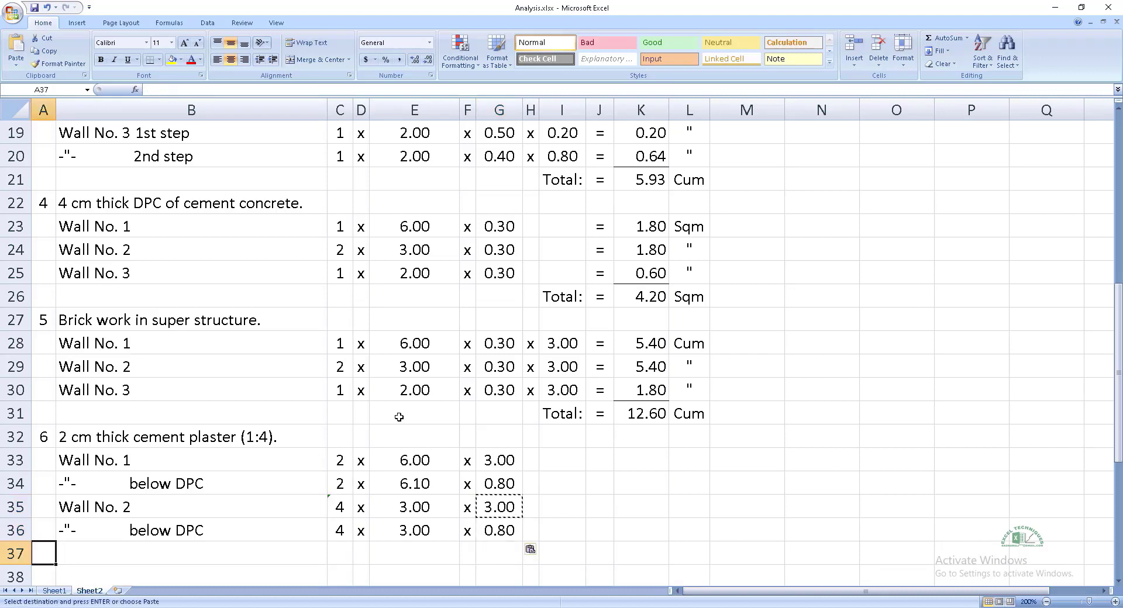
{"action": "key", "text": "Right"}
{"action": "type", "text": "Wall No. 3"}
{"action": "key", "text": "Tab"}
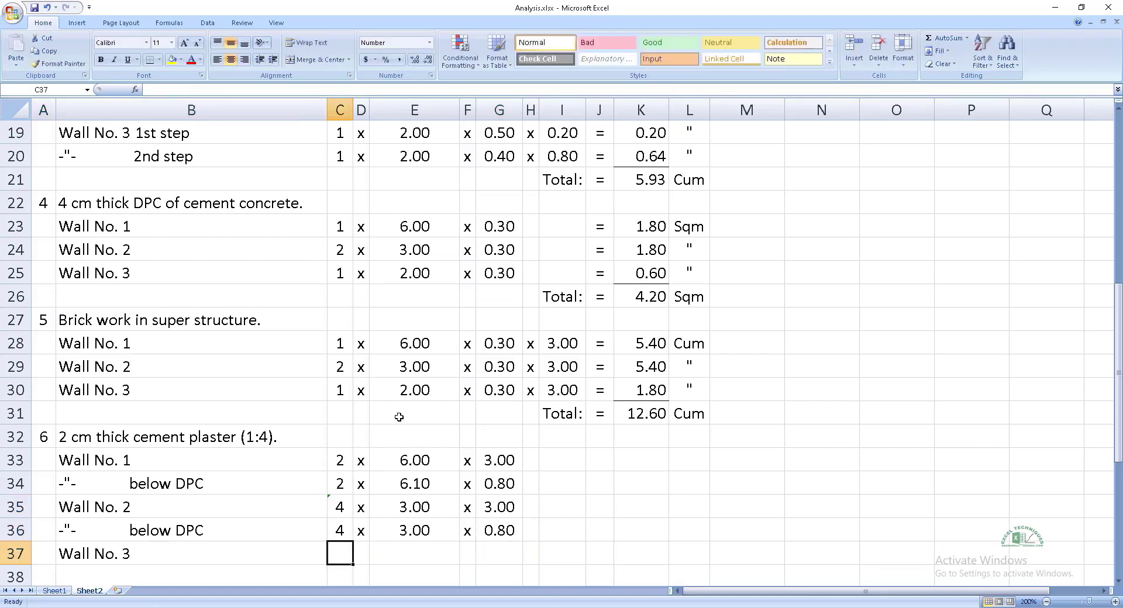
- Set Wall No. 3's plaster number in C37 with the formula =C30*2
{"action": "type", "text": "="}
{"action": "key", "text": "Up"}
{"action": "key", "text": "Up"}
{"action": "key", "text": "Up"}
{"action": "key", "text": "Up"}
{"action": "key", "text": "Up"}
{"action": "key", "text": "Up"}
{"action": "key", "text": "Up"}
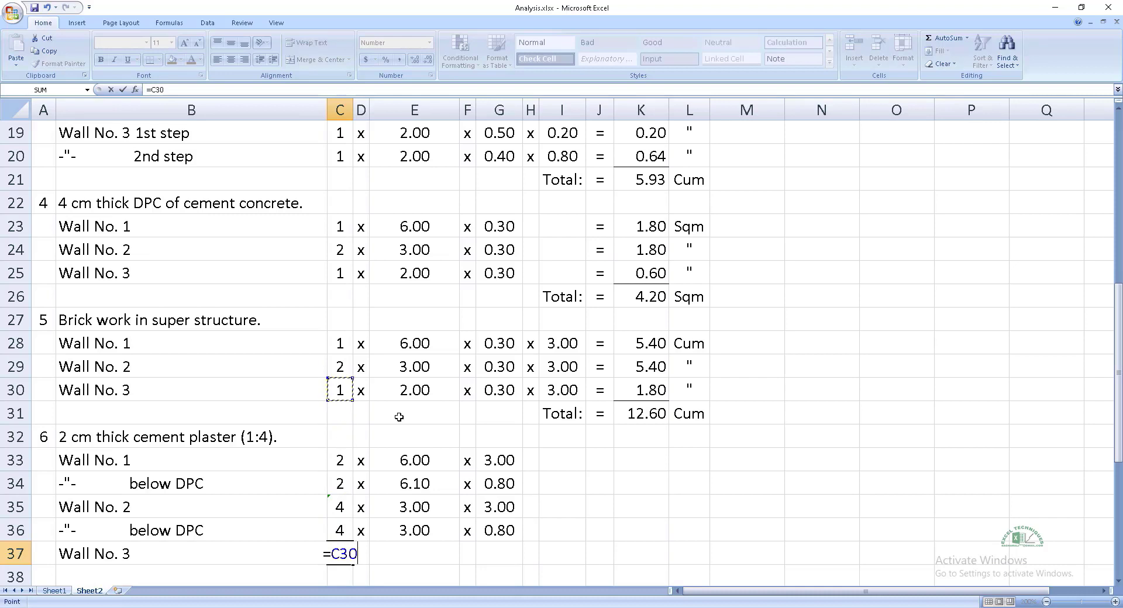
{"action": "type", "text": "*2"}
{"action": "key", "text": "Return"}
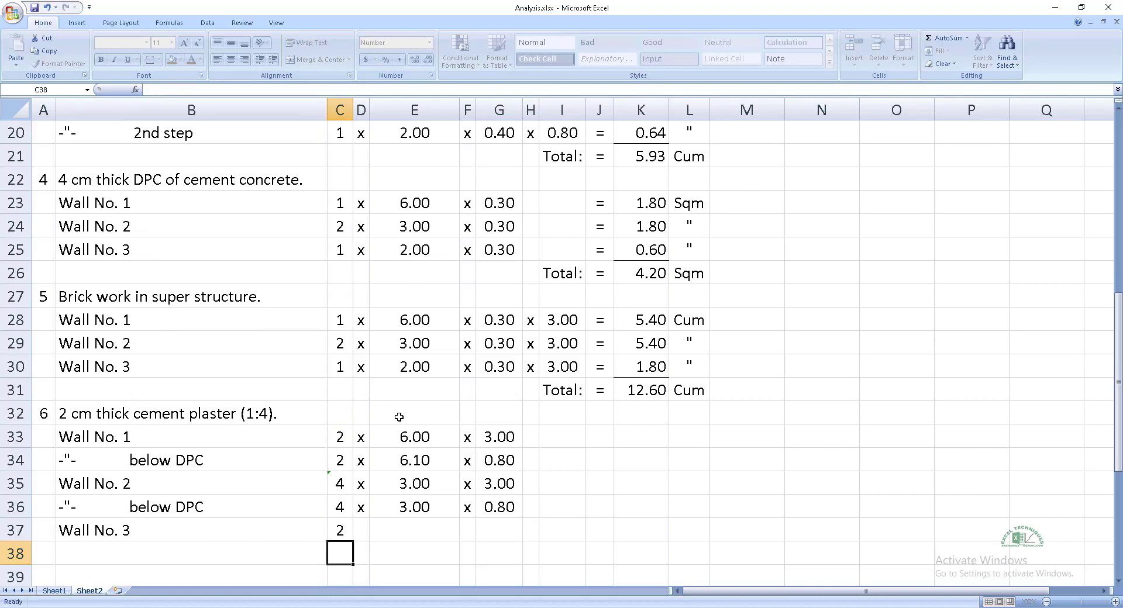
- Add an x separator in D37 and link Wall No. 3's plaster length in E37 to E30
{"action": "key", "text": "Up"}
{"action": "key", "text": "Right"}
{"action": "type", "text": "x"}
{"action": "key", "text": "Tab"}
{"action": "type", "text": "="}
{"action": "left_click", "coordinate": [411, 372]}
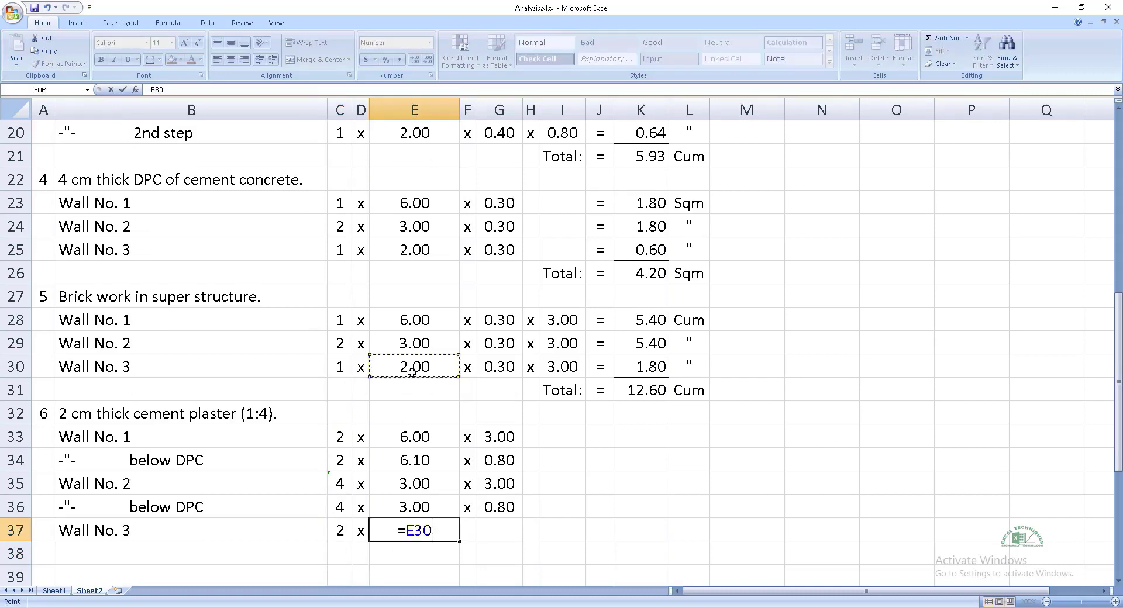
{"action": "key", "text": "Tab"}
- Add an x separator in F37 and link Wall No. 3's plaster height in G37 to G35
{"action": "type", "text": "x"}
{"action": "key", "text": "Tab"}
{"action": "type", "text": "="}
{"action": "key", "text": "Up"}
{"action": "key", "text": "Up"}
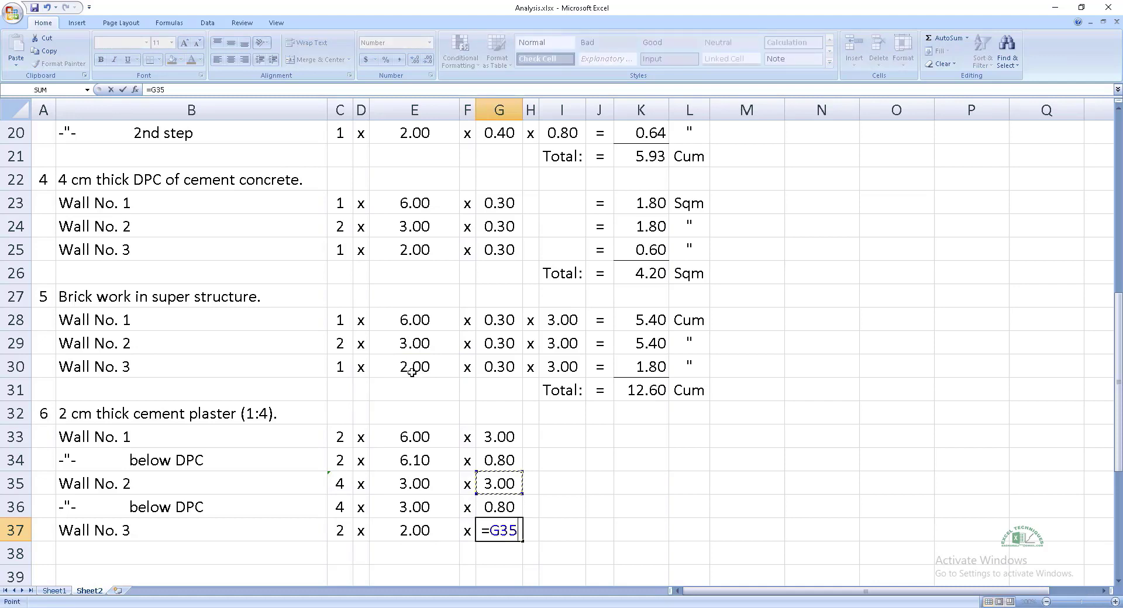
{"action": "key", "text": "Return"}
- Copy the -"- below DPC label from B36 into B38
{"action": "key", "text": "Left"}
{"action": "key", "text": "Left"}
{"action": "key", "text": "Left"}
{"action": "key", "text": "Left"}
{"action": "key", "text": "Left"}
{"action": "key", "text": "Up"}
{"action": "key", "text": "Up"}
{"action": "key", "text": "ctrl+c"}
{"action": "key", "text": "Down"}
{"action": "key", "text": "Down"}
{"action": "key", "text": "Return"}
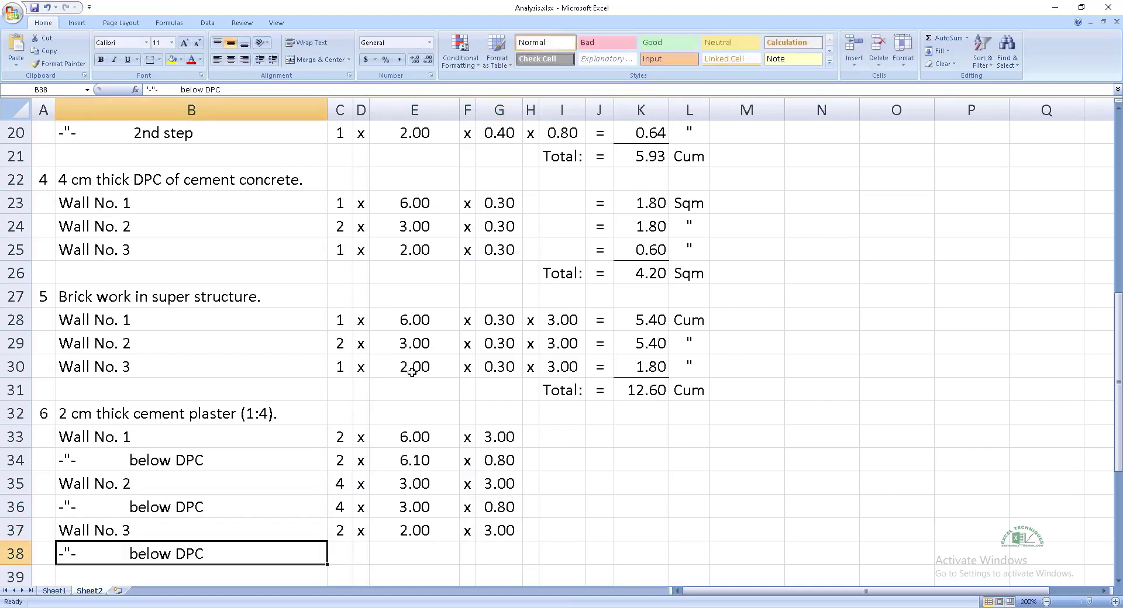
- Enter the number 2 in C38 for Wall No. 3 below DPC, followed by an x separator
{"action": "key", "text": "Right"}
{"action": "type", "text": "2"}
{"action": "key", "text": "Return"}
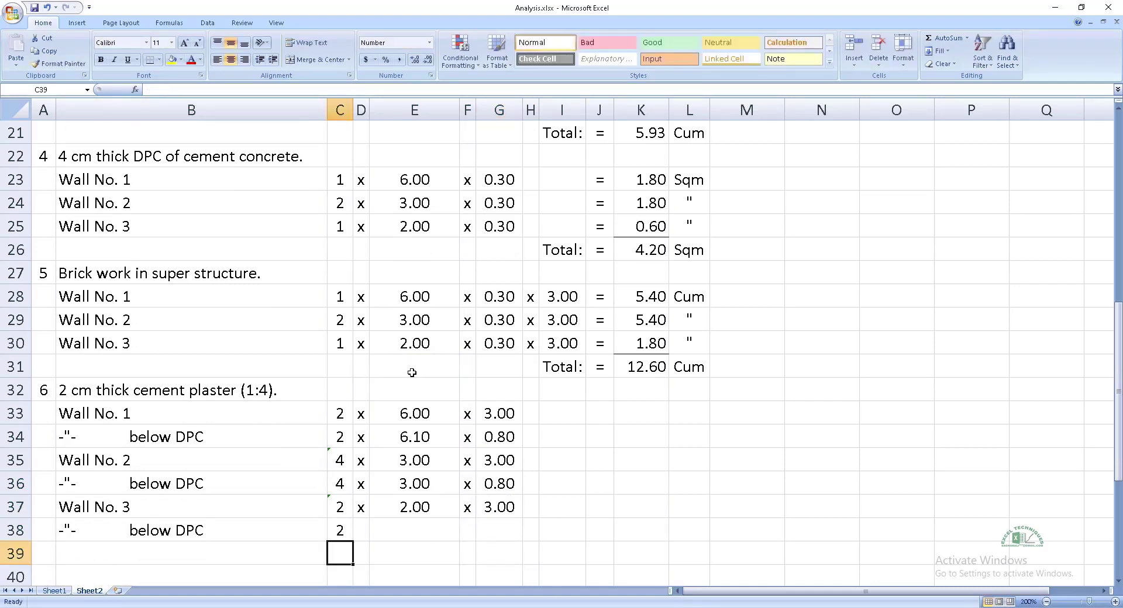
{"action": "key", "text": "Up"}
{"action": "key", "text": "Right"}
{"action": "type", "text": "x"}
{"action": "key", "text": "Tab"}
- Link Wall No. 3's below DPC plaster length in E38 to E37
{"action": "type", "text": "="}
{"action": "key", "text": "Up"}
{"action": "key", "text": "Return"}
{"action": "key", "text": "Up"}
{"action": "key", "text": "Right"}
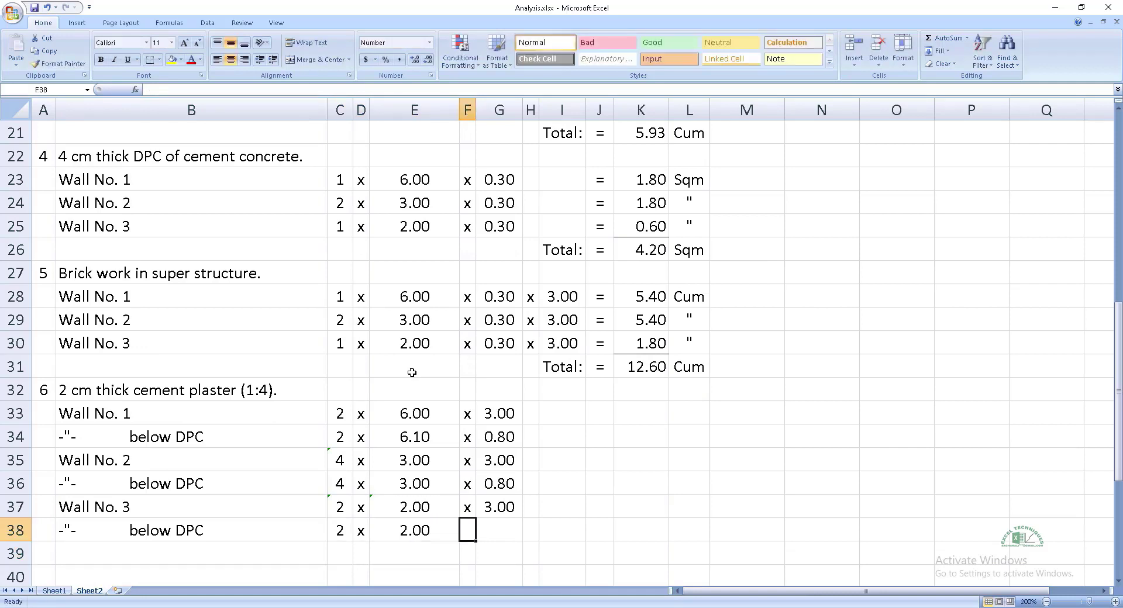
- Copy the x separator and height from F37:G37 into F38:G38
{"action": "key", "text": "Up"}
{"action": "key", "text": "shift+Right"}
{"action": "key", "text": "ctrl+c"}
{"action": "key", "text": "Down"}
{"action": "key", "text": "ctrl+v"}
{"action": "key", "text": "Escape"}
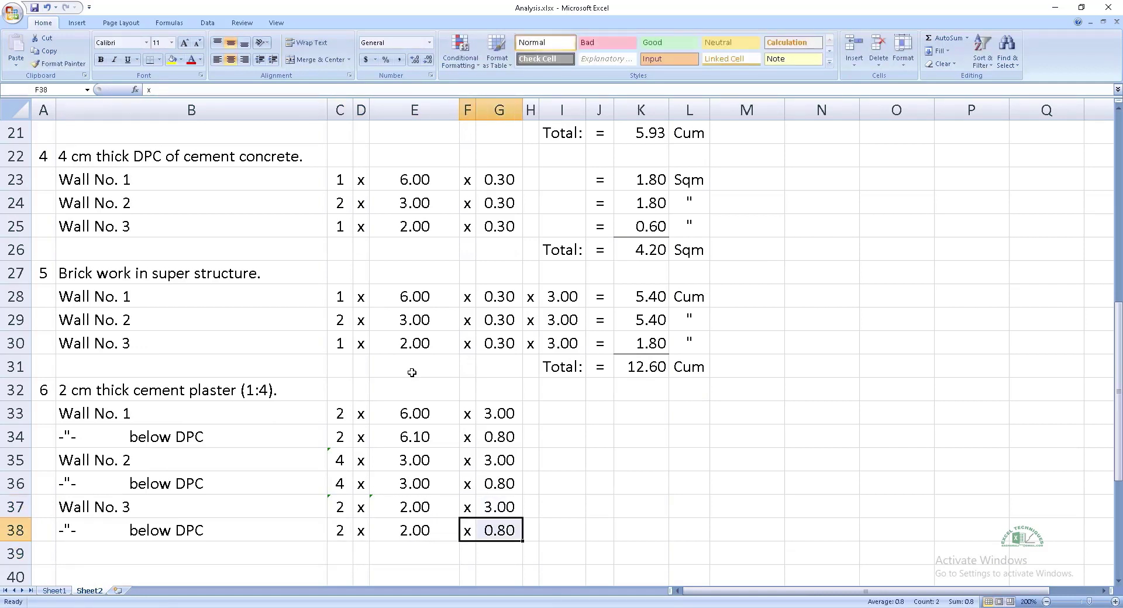
- Enter an equals sign in J33 on Wall No. 1's plaster row
{"action": "key", "text": "Right"}
{"action": "key", "text": "Right"}
{"action": "key", "text": "Right"}
{"action": "key", "text": "Right"}
{"action": "key", "text": "Up"}
{"action": "key", "text": "Up"}
{"action": "key", "text": "Up"}
{"action": "key", "text": "Up"}
{"action": "key", "text": "Up"}
{"action": "type", "text": "="}
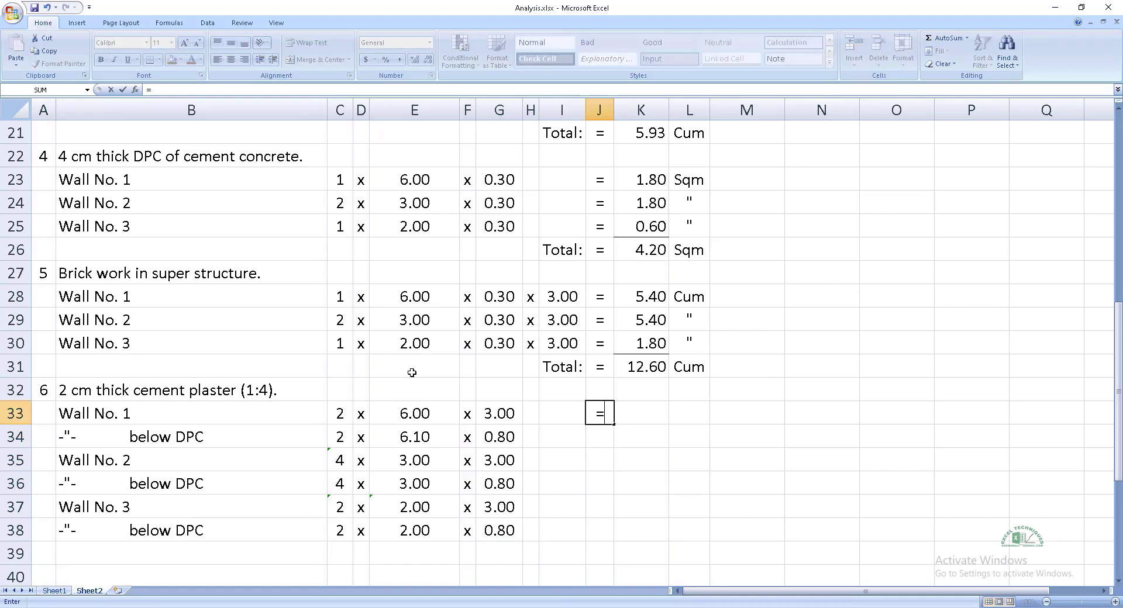
{"action": "key", "text": "Tab"}
- Calculate Wall No. 1's plaster quantity in K33 with =C33*E33*G33 and enter the unit Sqm in L33
{"action": "type", "text": "="}
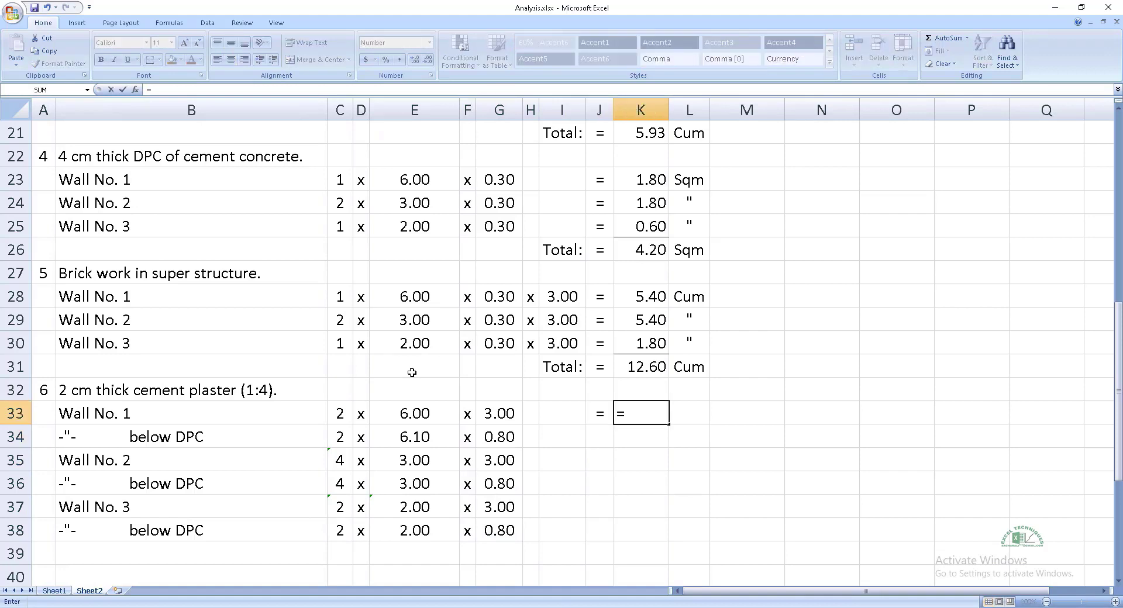
{"action": "left_click", "coordinate": [338, 413]}
{"action": "type", "text": "*"}
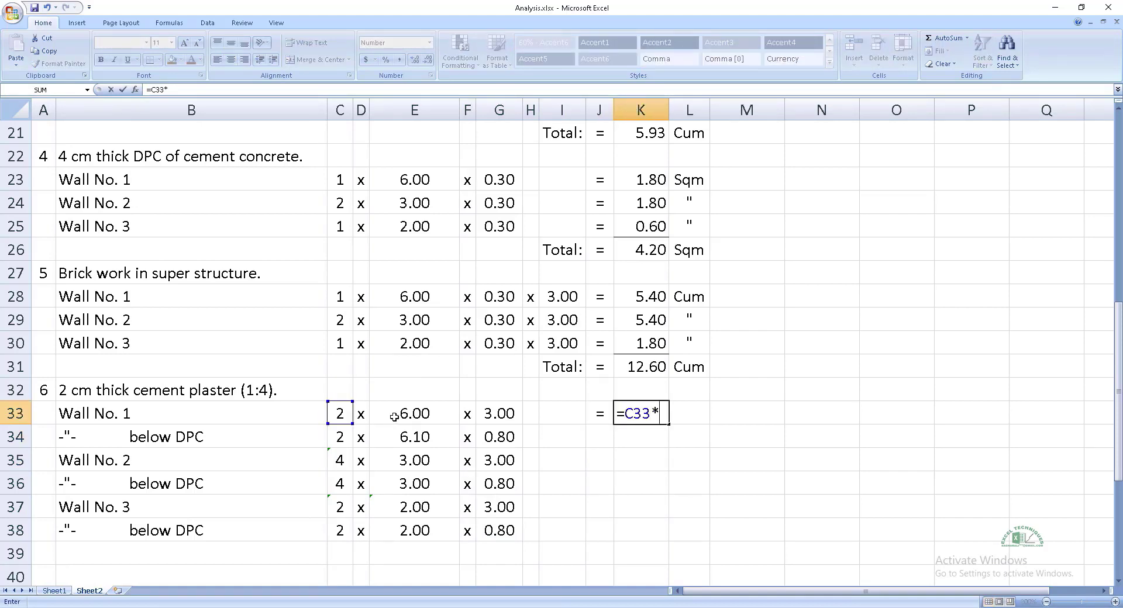
{"action": "left_click", "coordinate": [394, 416]}
{"action": "type", "text": "*"}
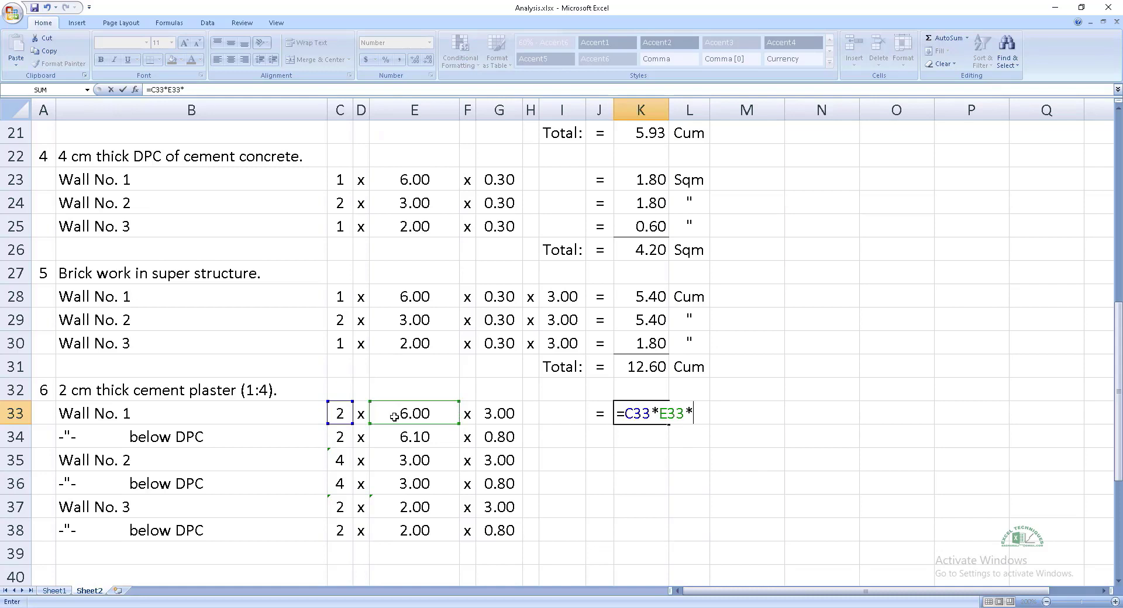
{"action": "left_click", "coordinate": [514, 416]}
{"action": "key", "text": "Return"}
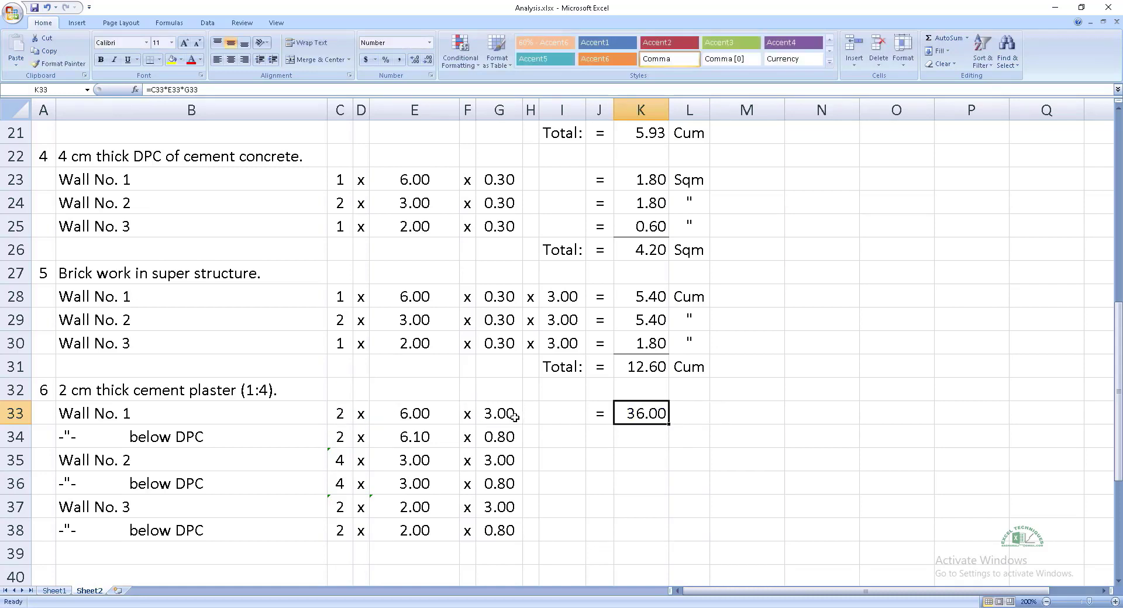
{"action": "key", "text": "Right"}
{"action": "type", "text": "Sqm"}
{"action": "key", "text": "Return"}
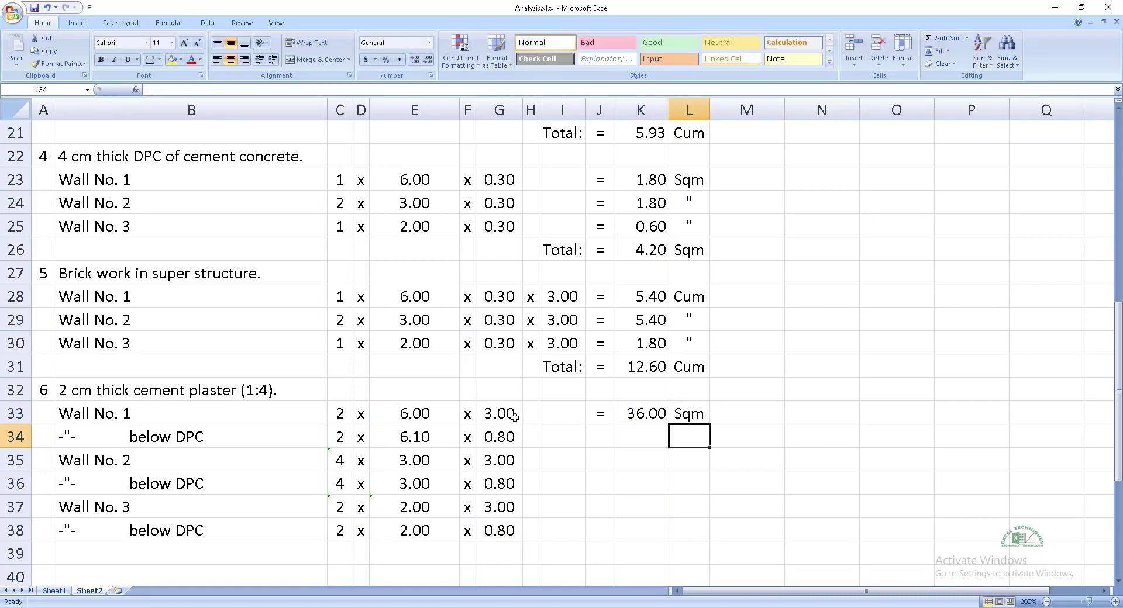
- Select Wall No. 1's equals sign and plaster quantity formula in J33:K33
{"action": "key", "text": "Up"}
{"action": "key", "text": "Left"}
{"action": "key", "text": "Left"}
{"action": "key", "text": "shift+Right"}
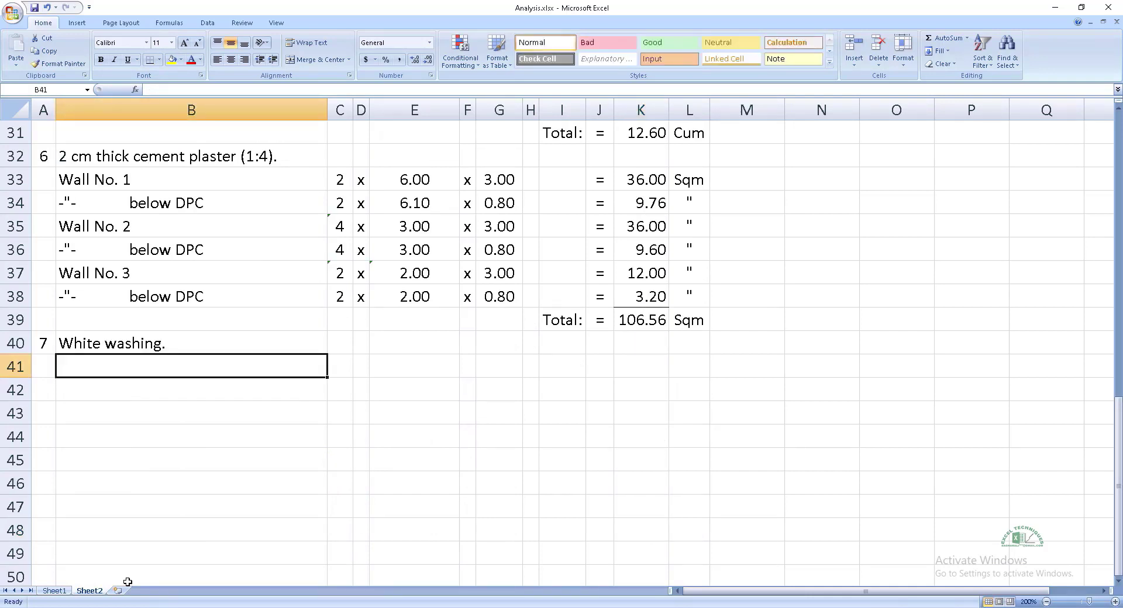
- Fill white washing row 41 with the note Same Qty as above item, an equals sign, the formula =K39 and the unit Sqm
{"action": "key", "text": "Tab"}
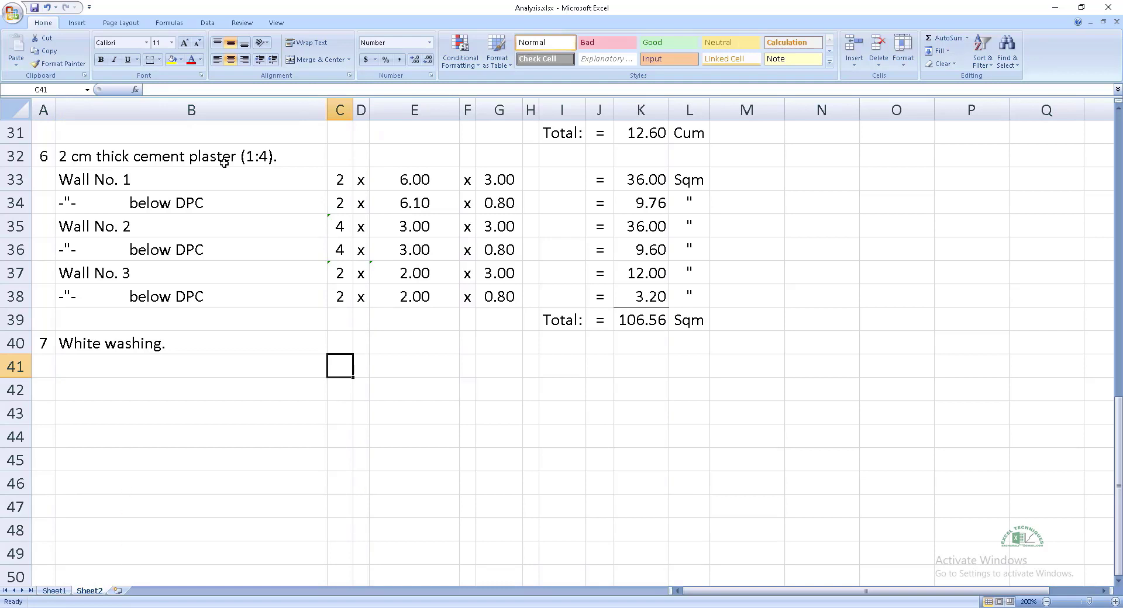
{"action": "key", "text": "Right"}
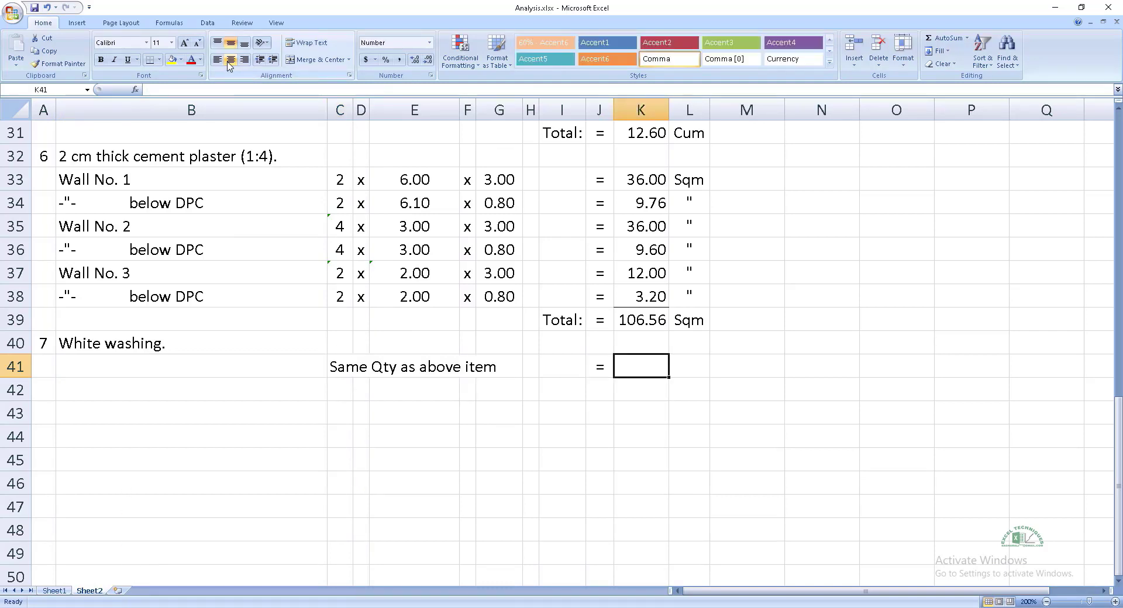
{"action": "type", "text": "=K39"}
{"action": "key", "text": "Right"}
{"action": "type", "text": "Sqm"}
{"action": "key", "text": "Return"}
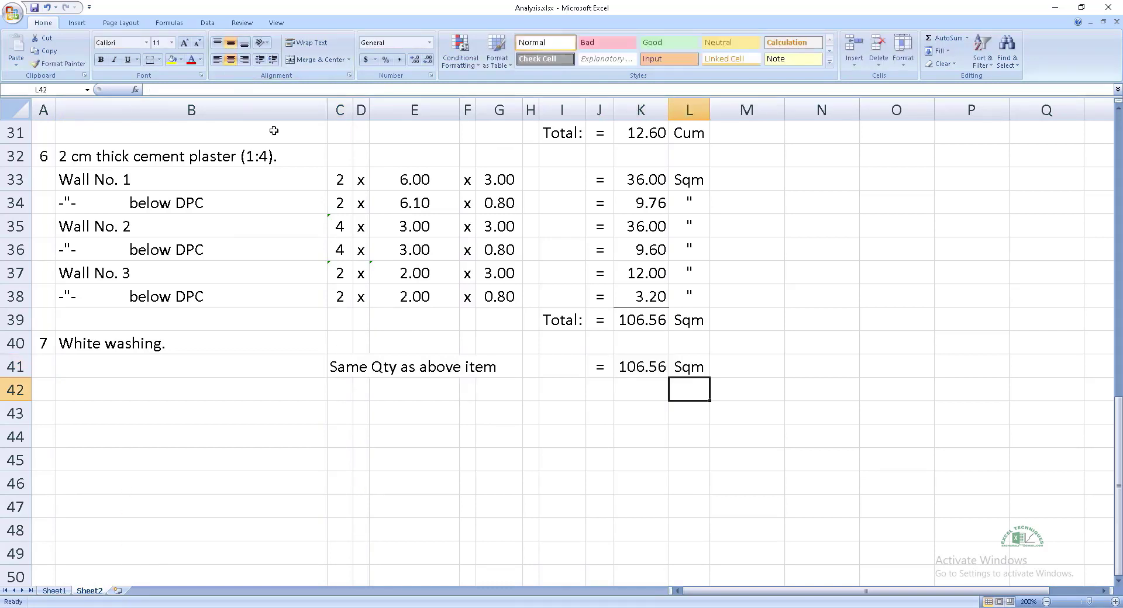
{"action": "scroll", "coordinate": [421, 402], "scroll_direction": "up", "scroll_amount": 6}
{"action": "scroll", "coordinate": [423, 409], "scroll_direction": "up", "scroll_amount": 4}
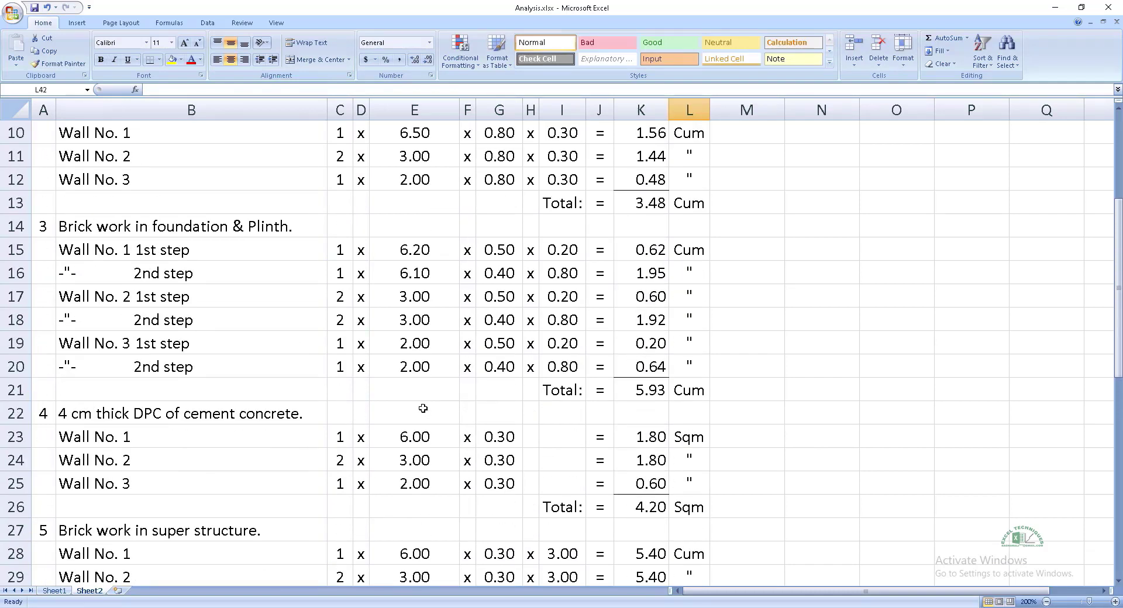